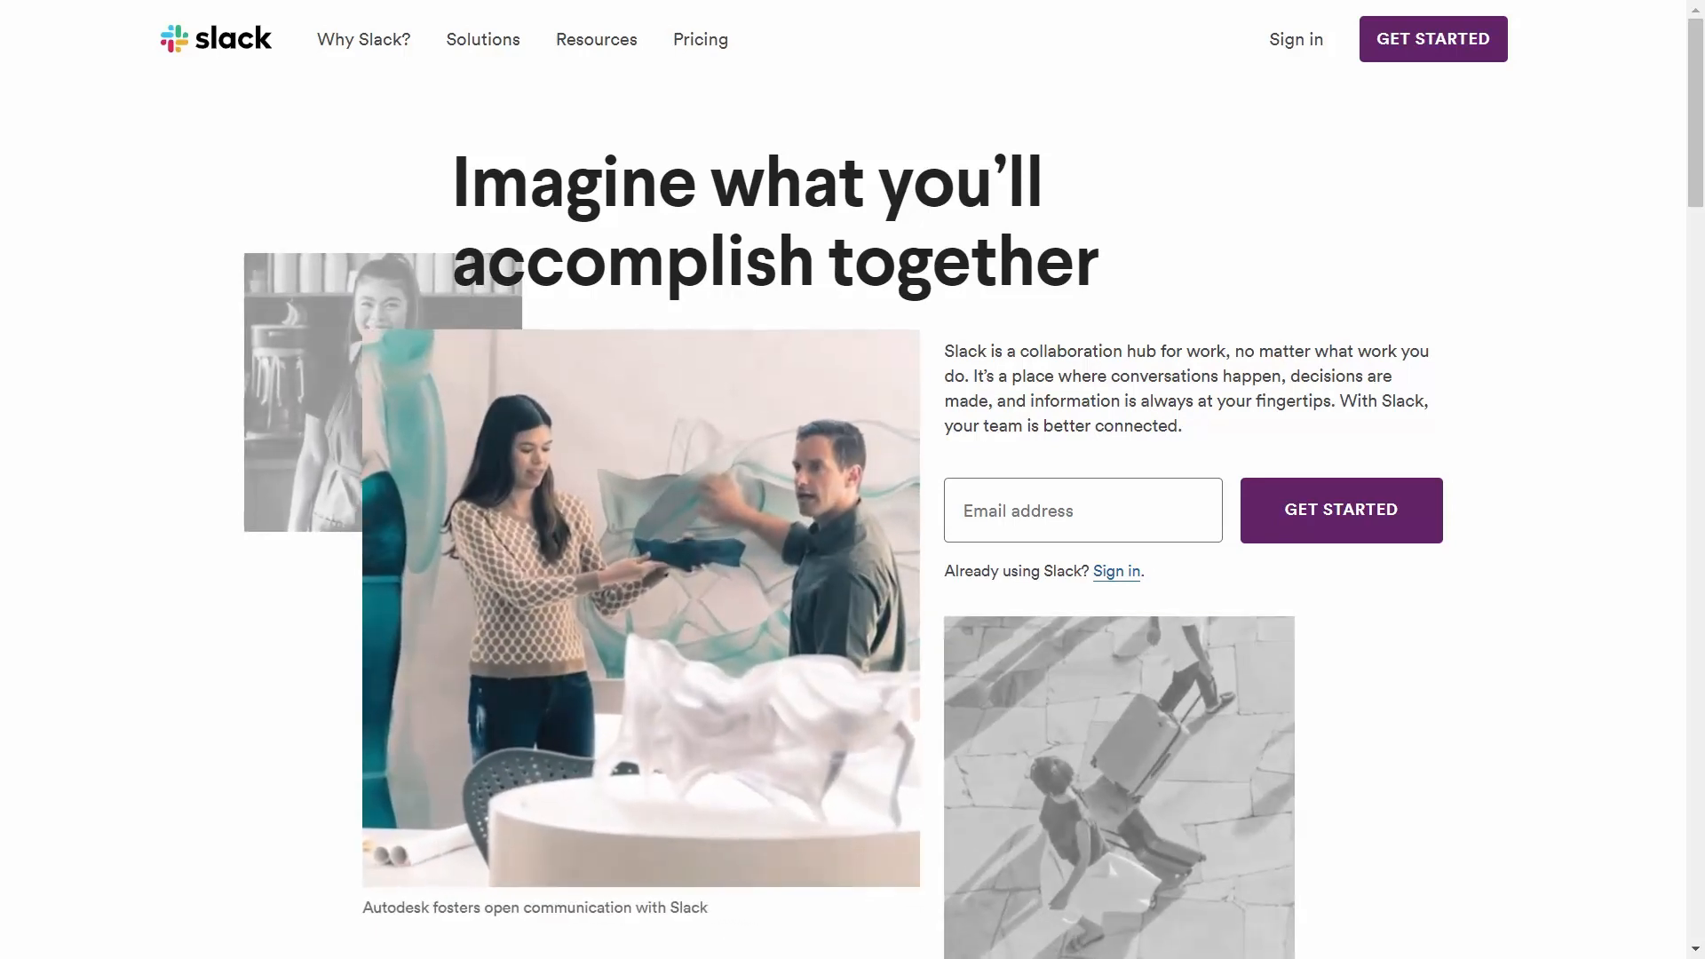
Scroll through the Slack for Marketing teams page to read its features.
left_click(1687, 239)
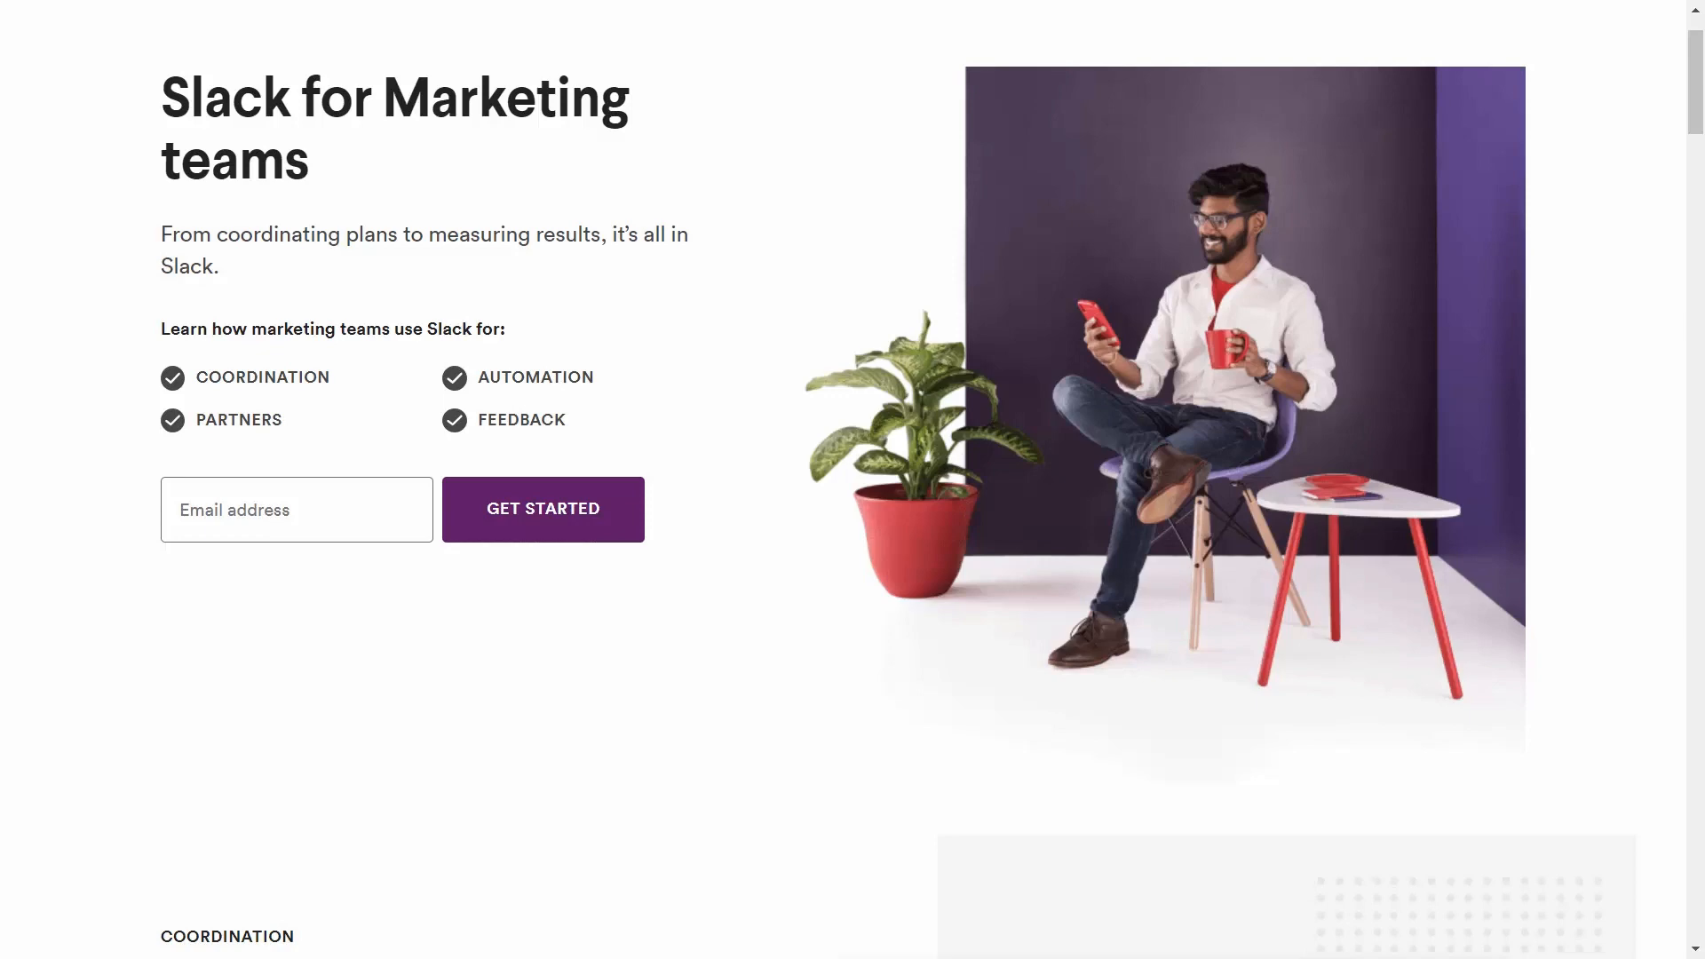
scroll(852, 479, "down", 8)
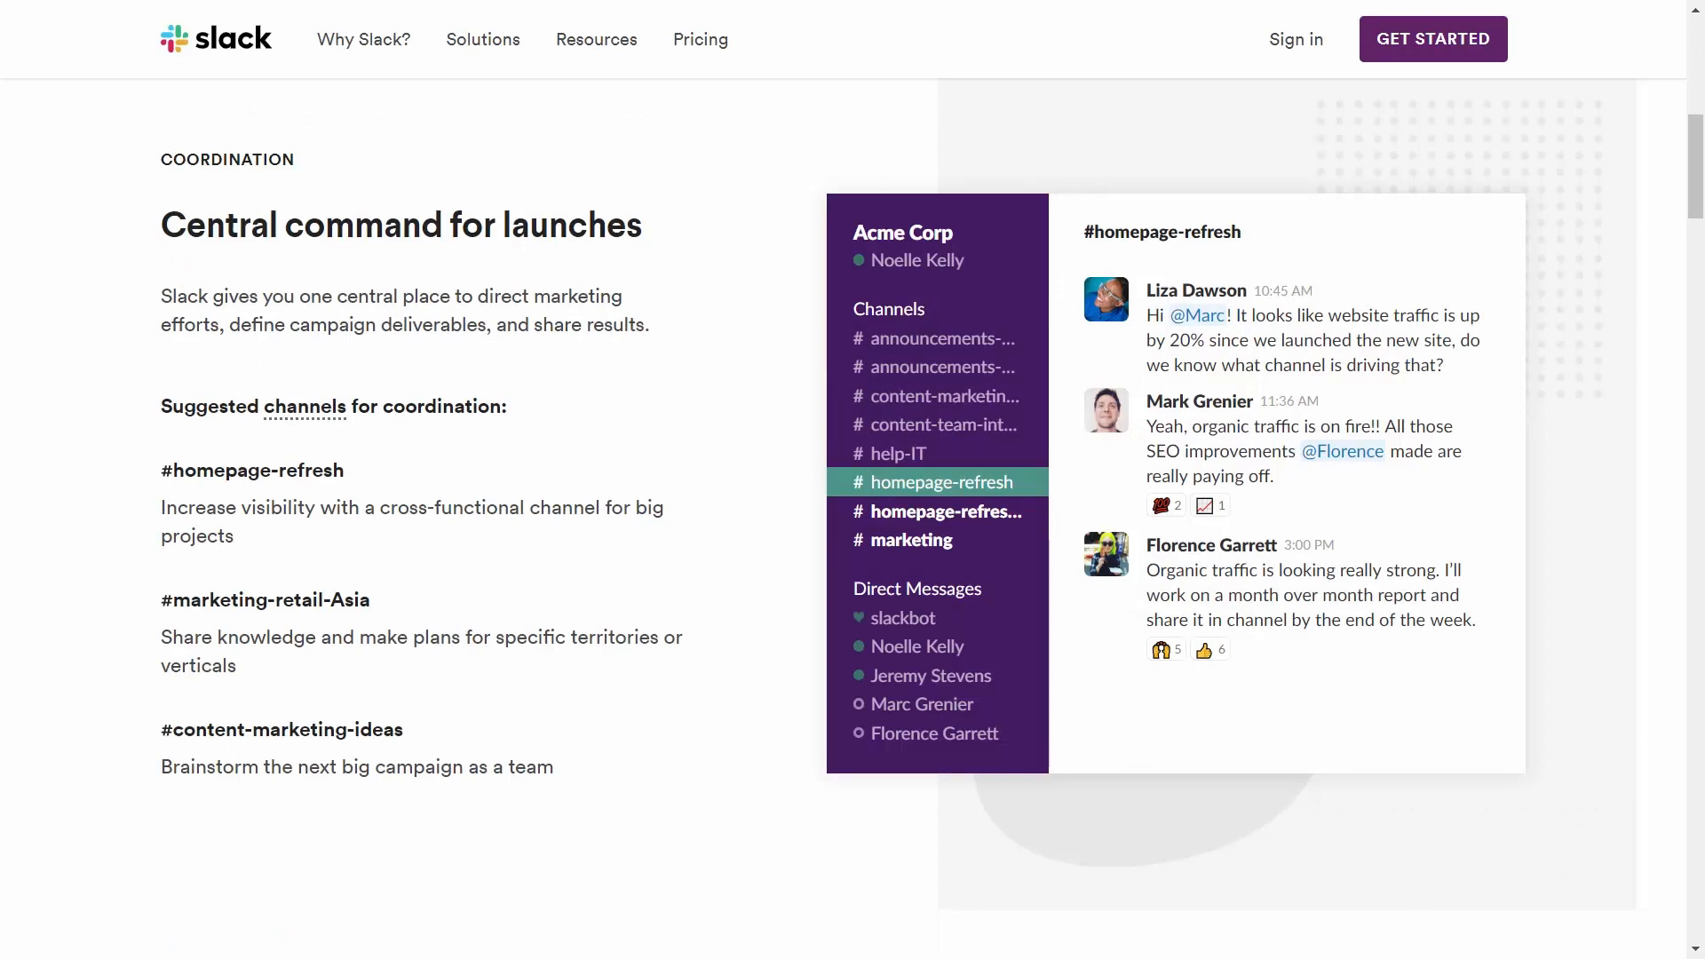
scroll(852, 479, "down", 10)
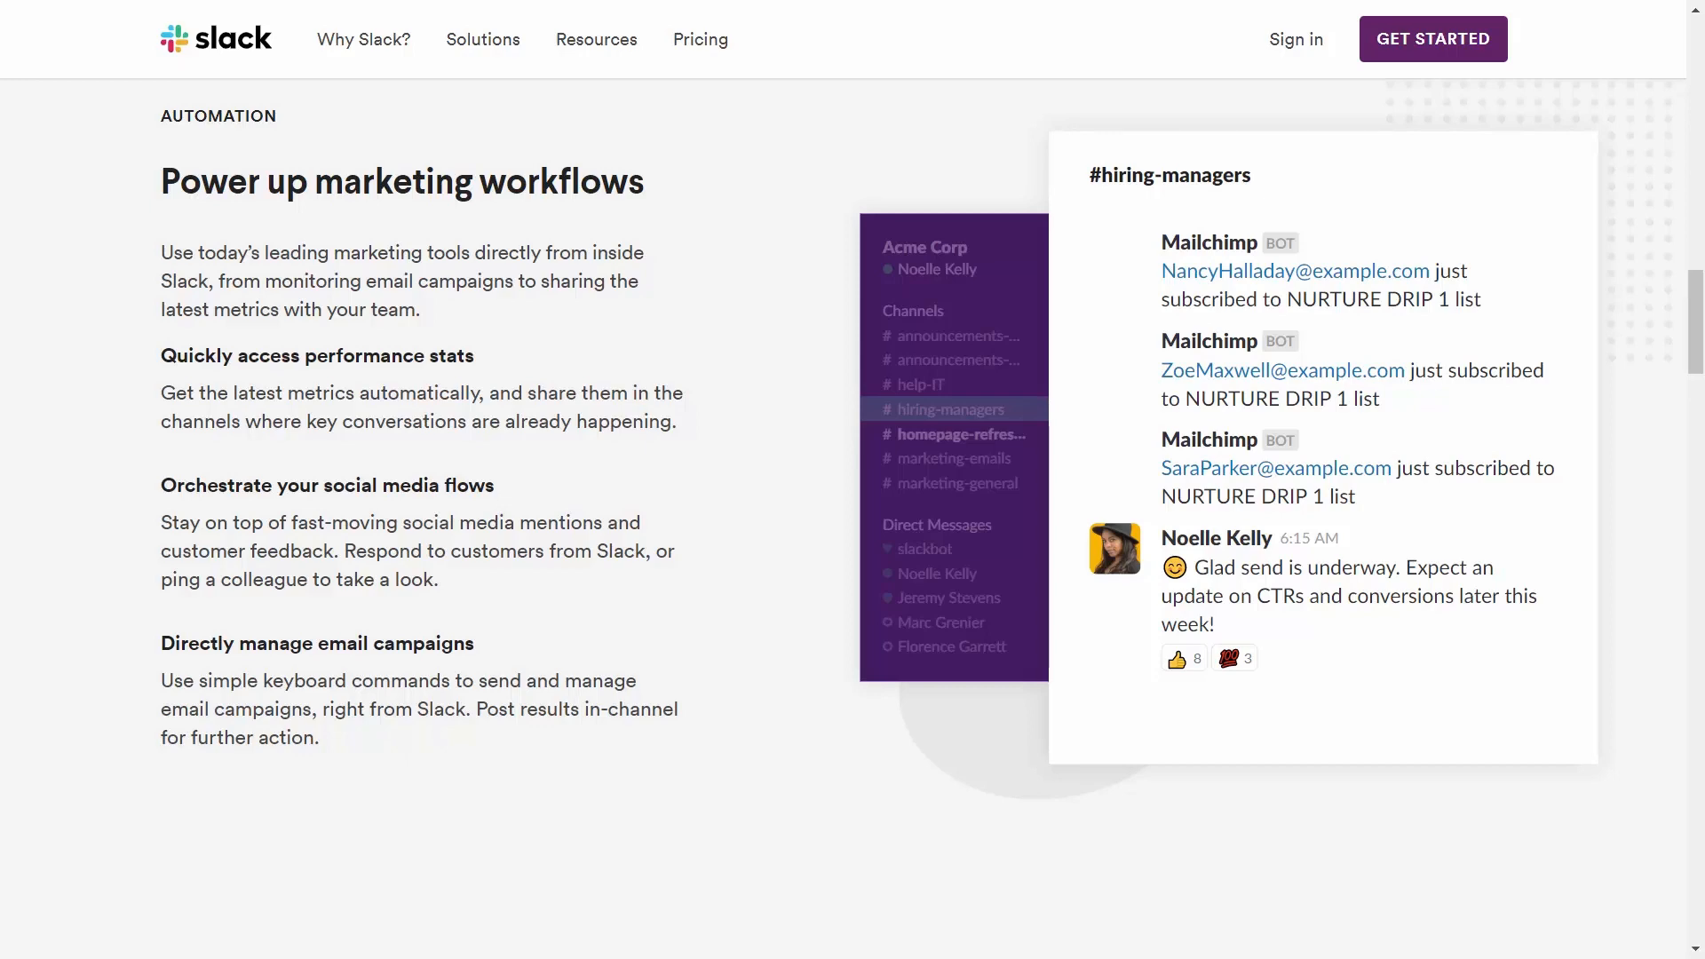
scroll(852, 480, "down", 10)
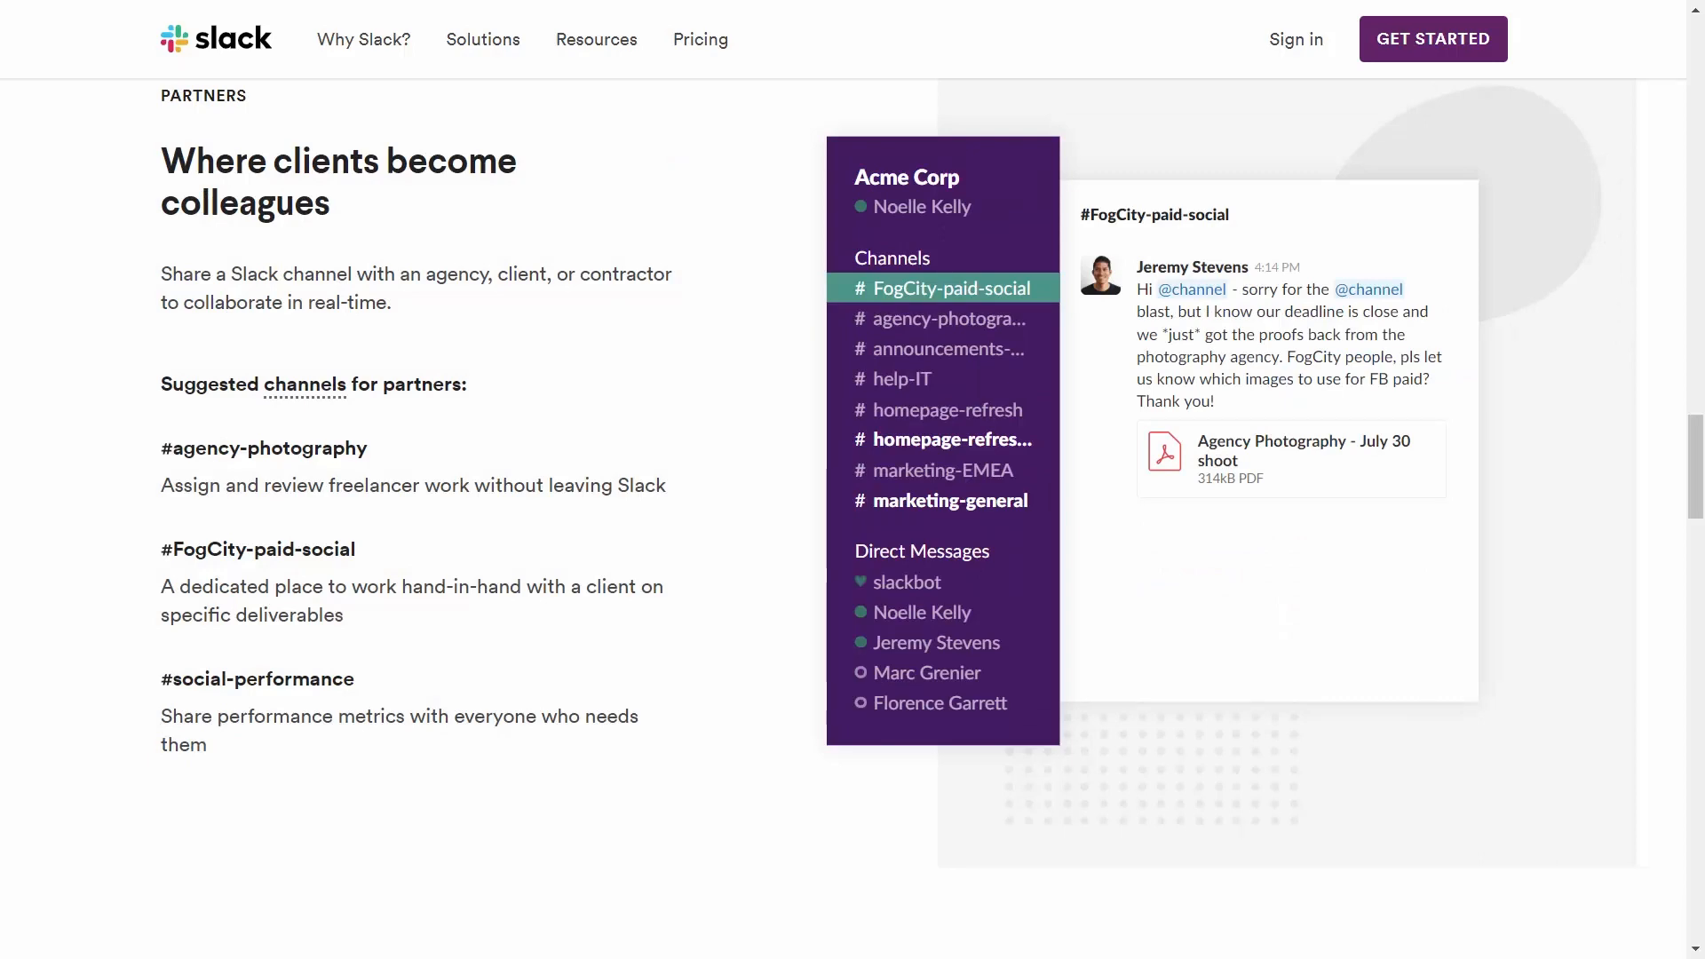
scroll(852, 480, "down", 10)
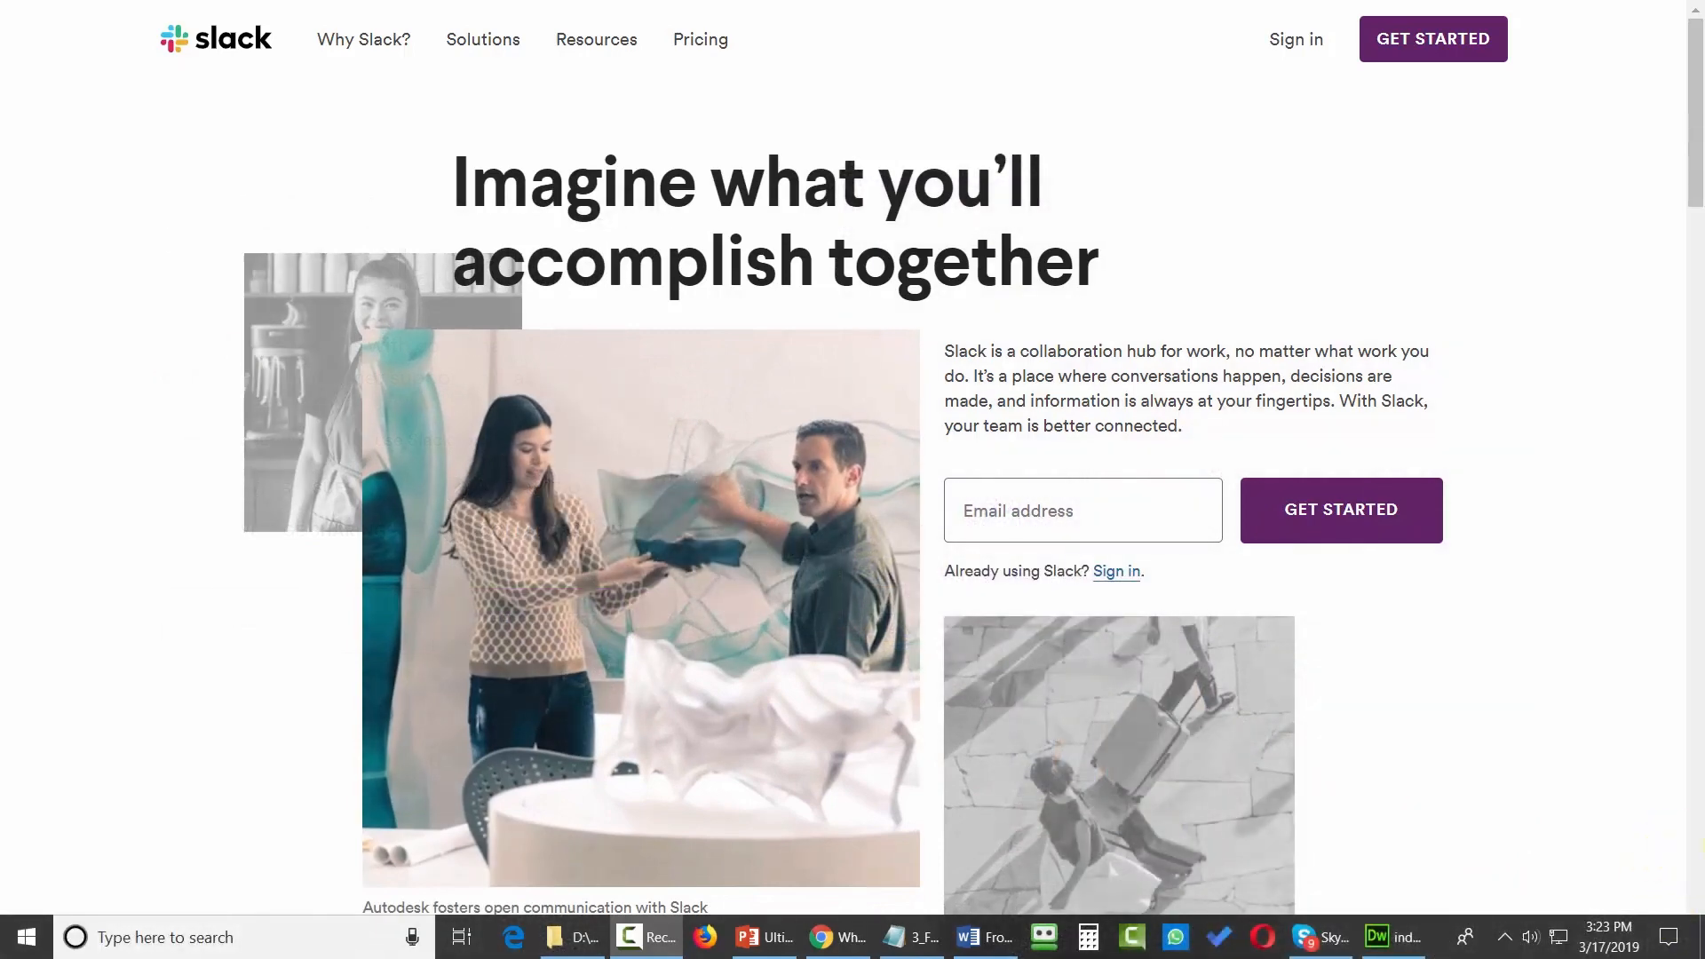
Open the Pricing page and review the Free, Standard and Plus plan comparison table.
left_click(635, 29)
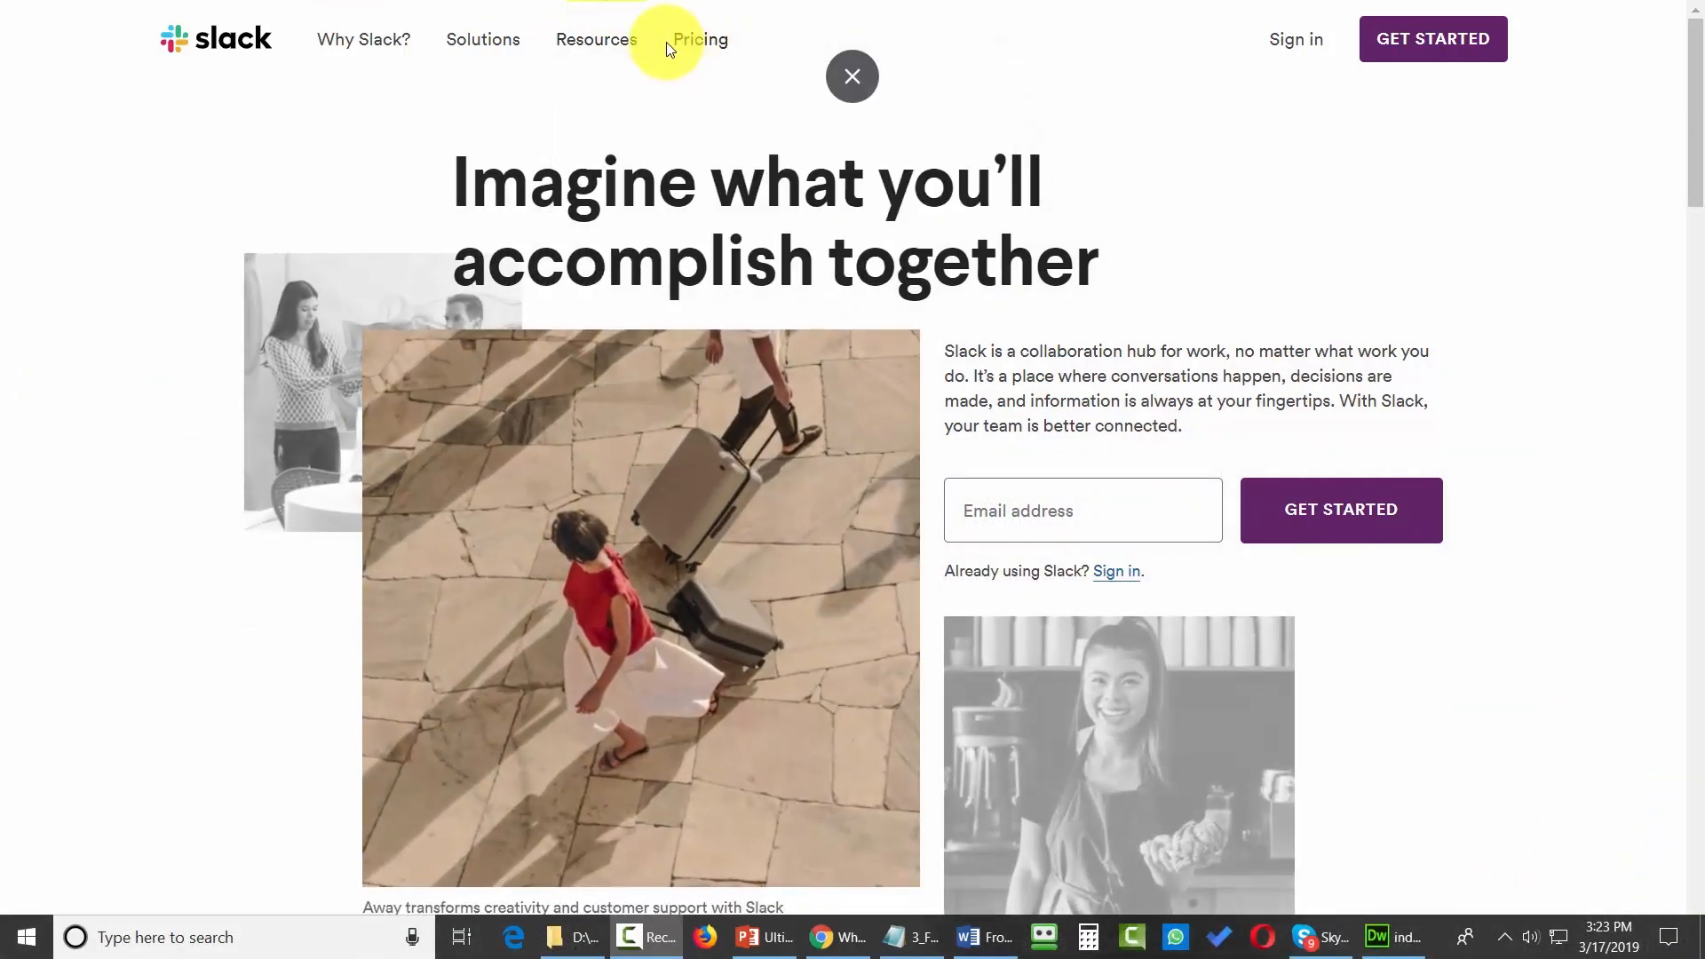
left_click(689, 42)
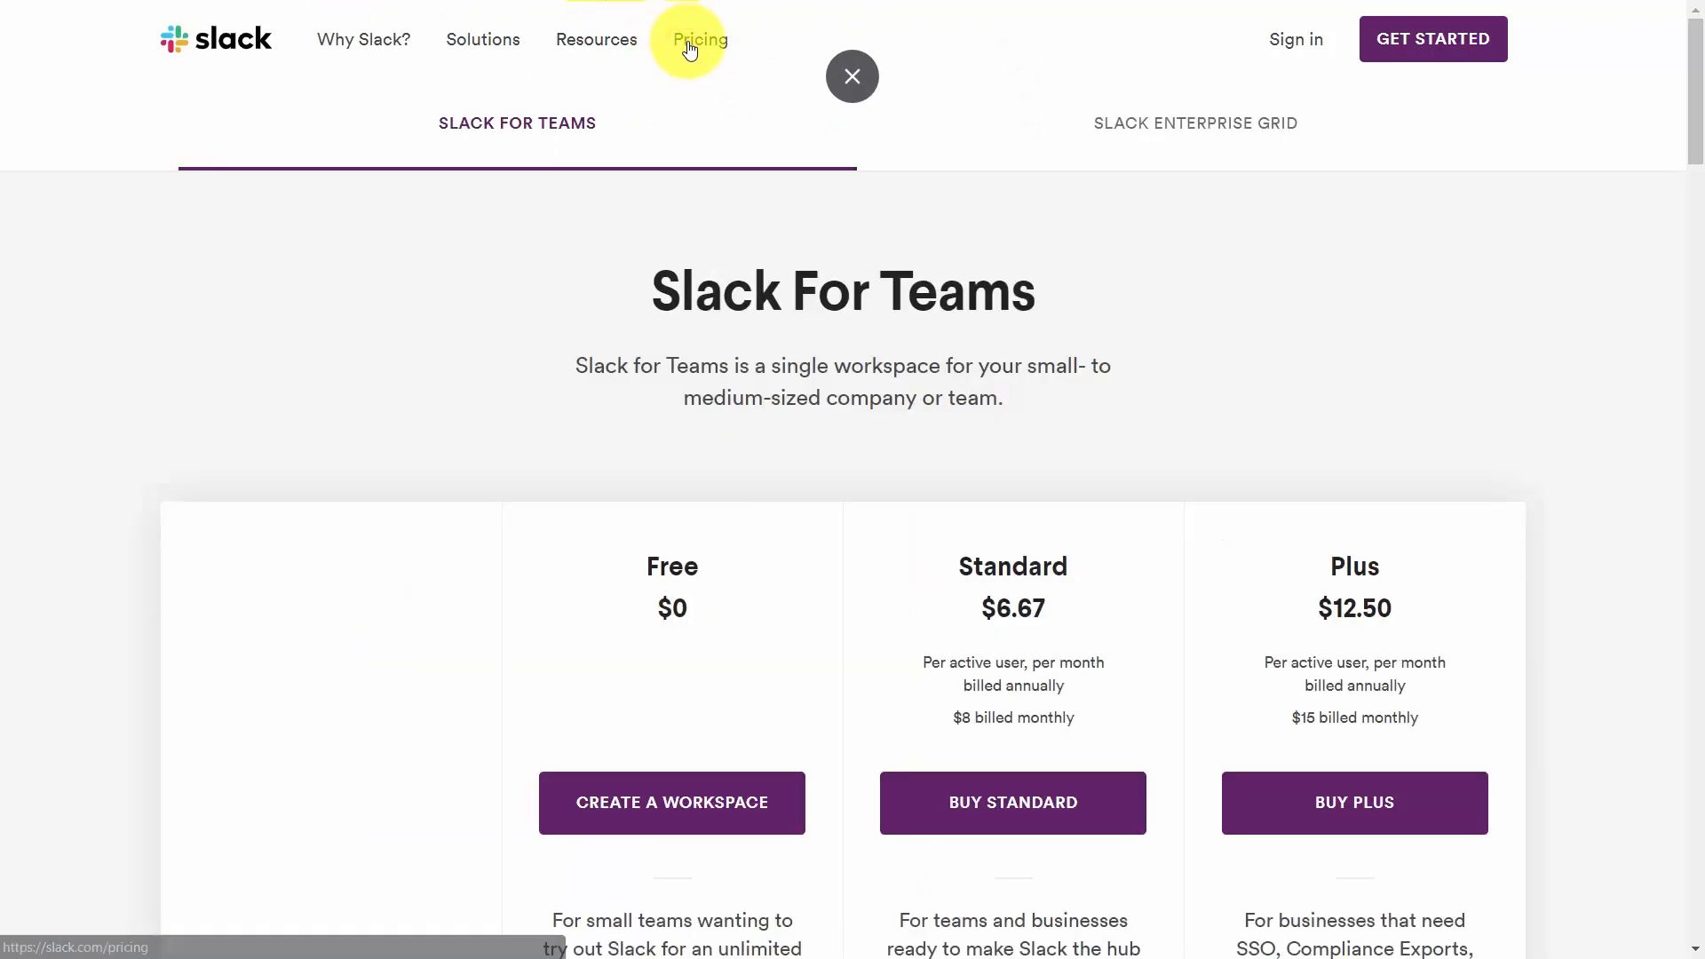
scroll(764, 108, "down", 3)
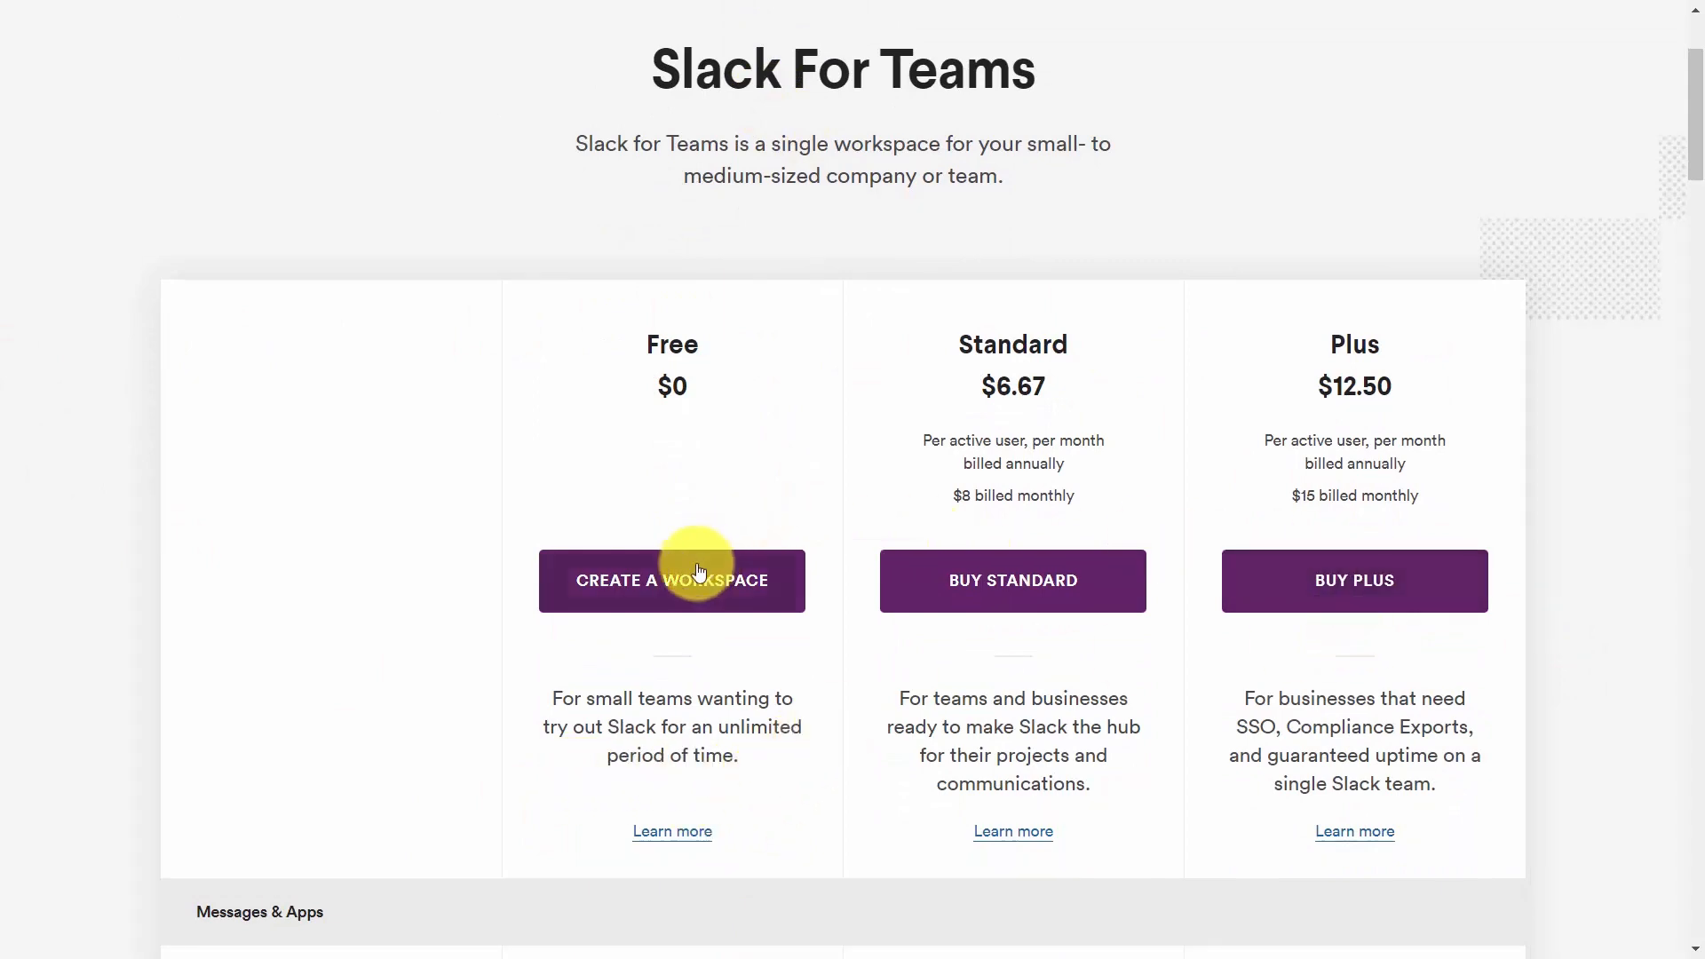
scroll(808, 641, "down", 7)
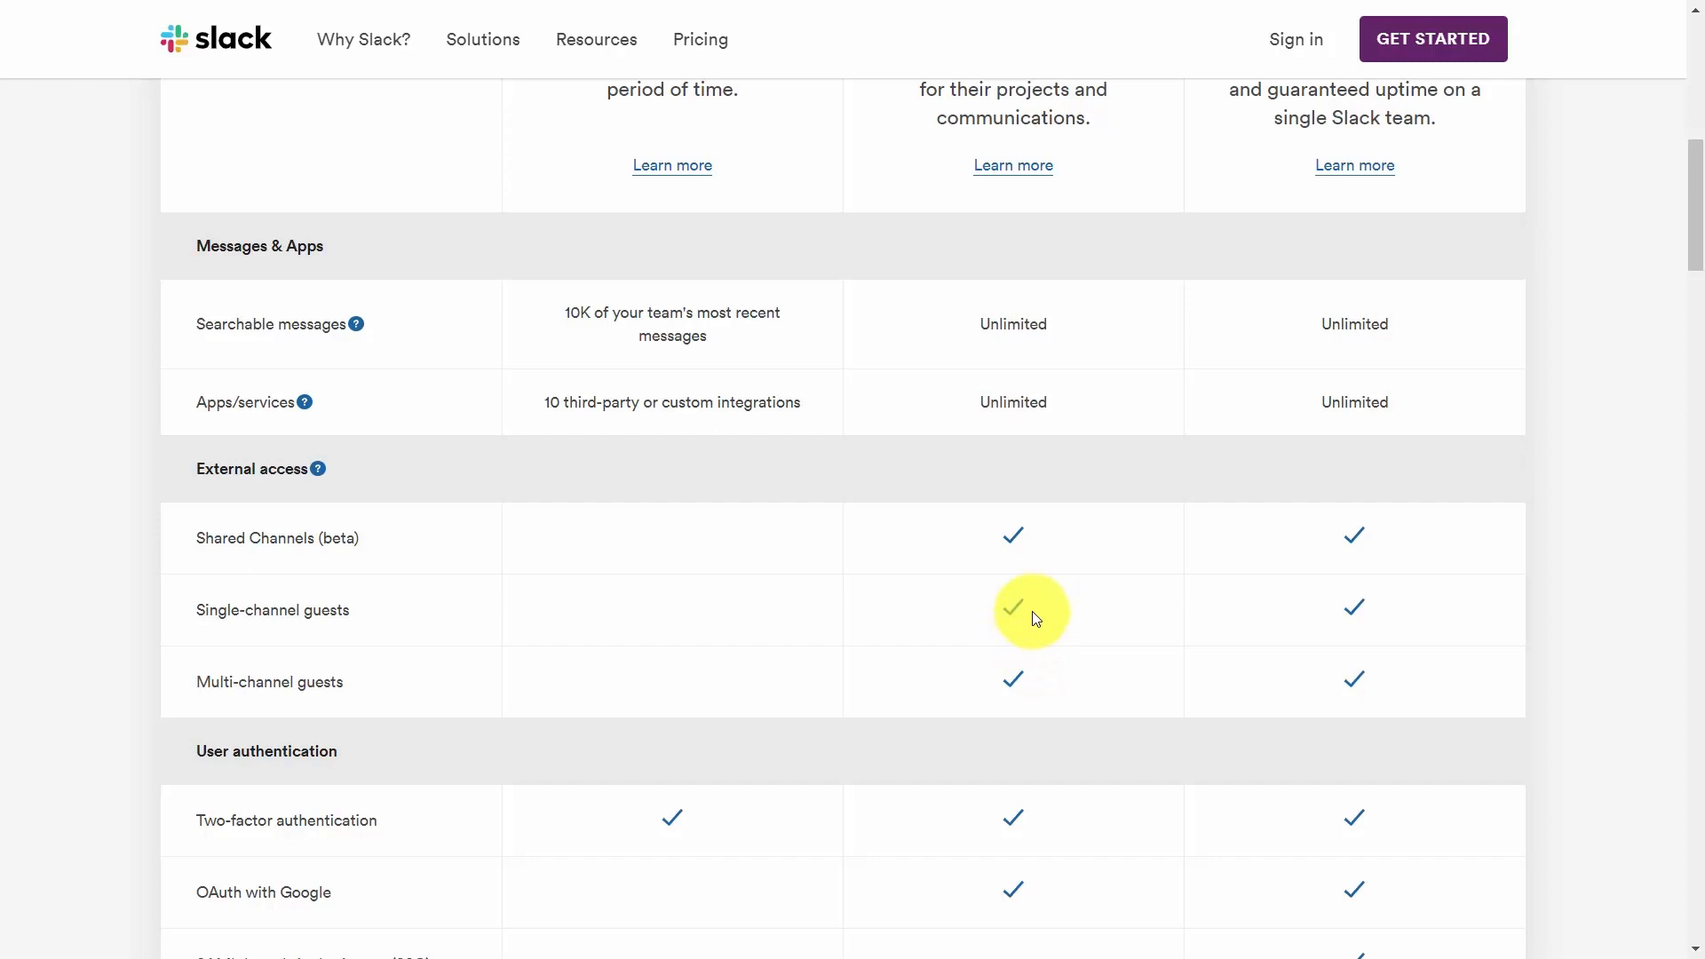
scroll(1034, 617, "down", 10)
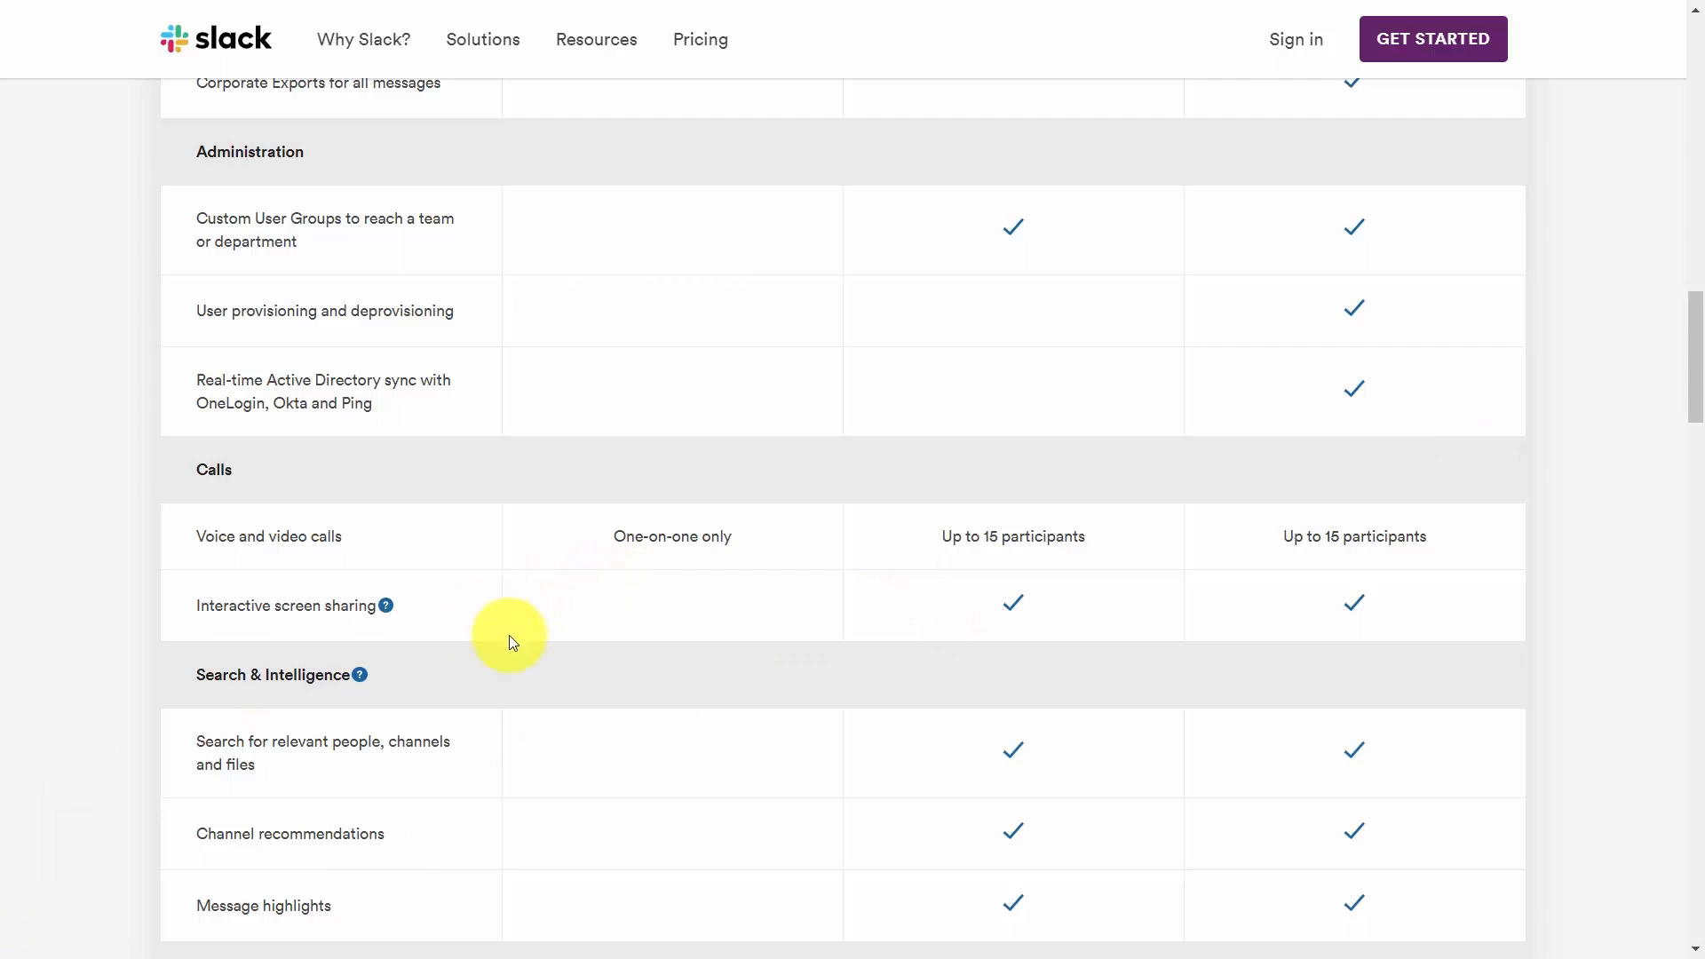
scroll(512, 642, "down", 6)
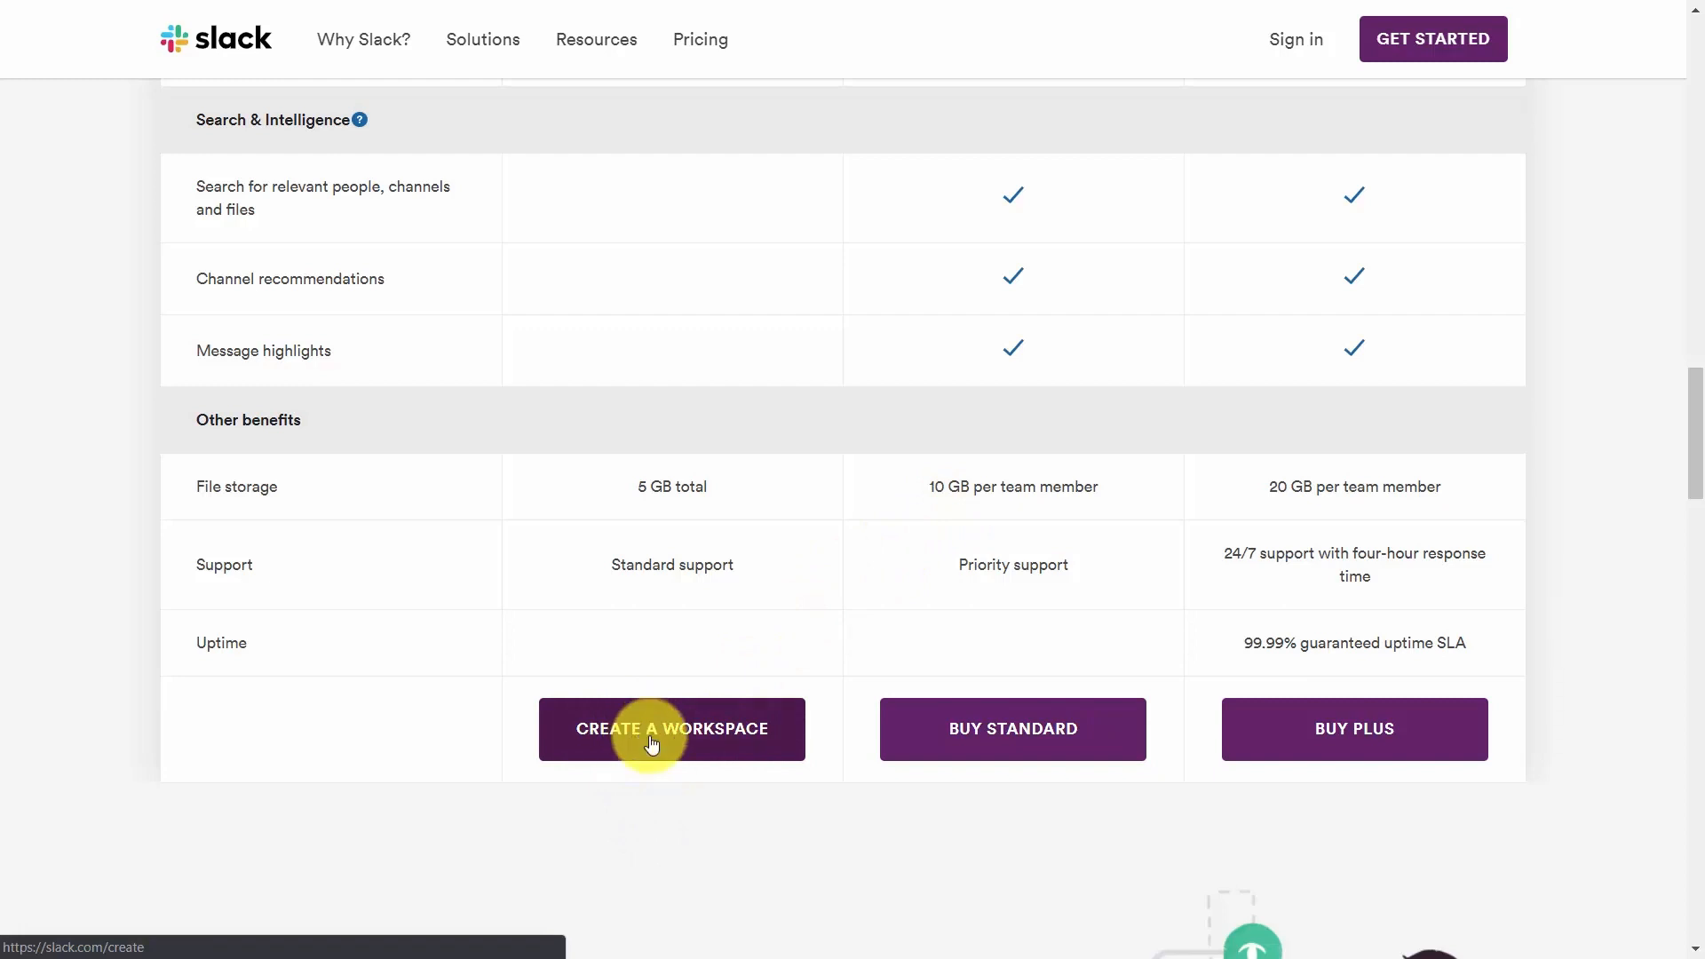
Start creating a new workspace on the Free plan, paste the owner's email address, and continue.
key("F10")
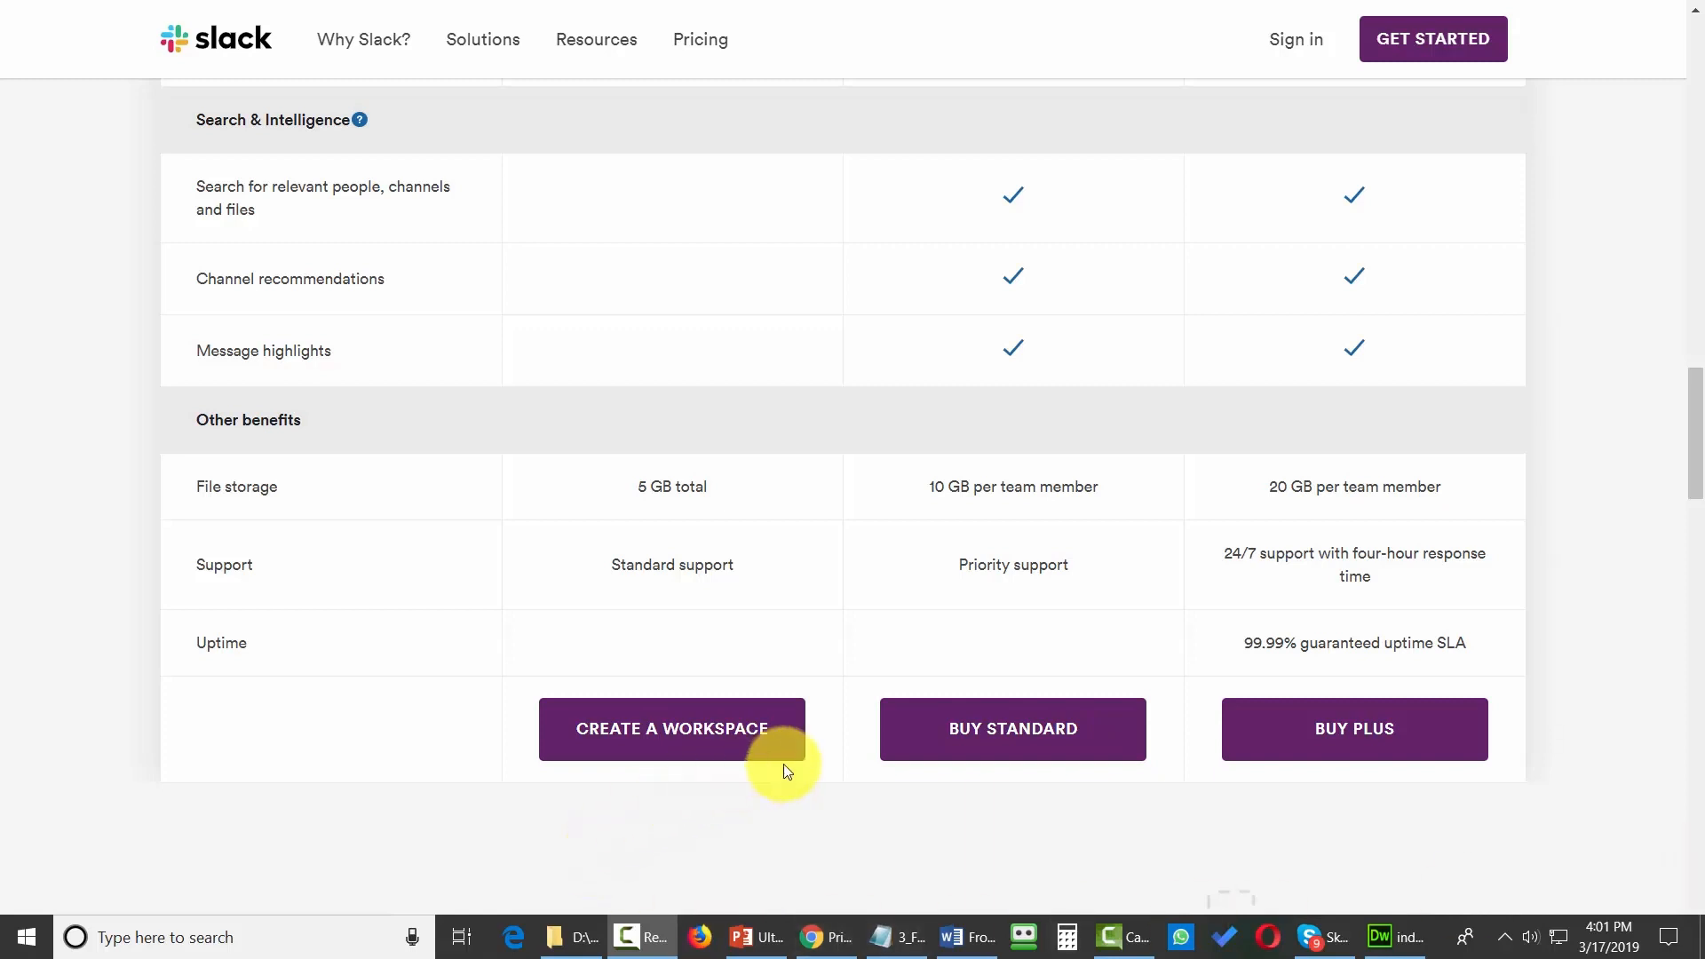
left_click(760, 748)
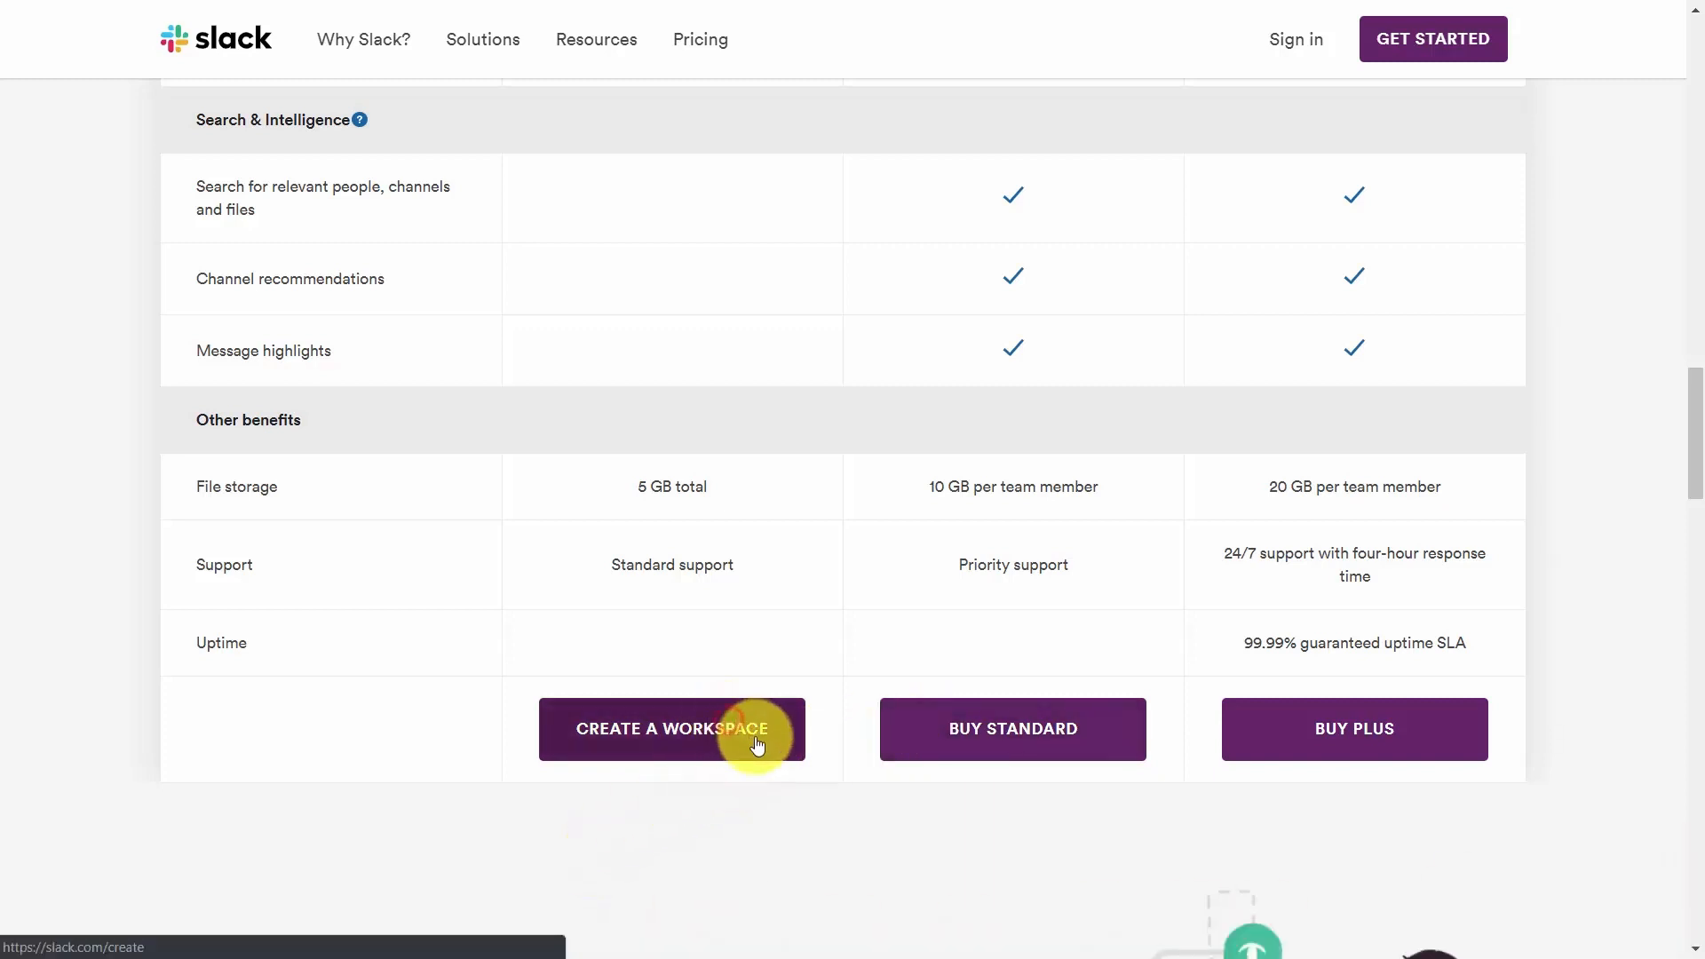
left_click(769, 750)
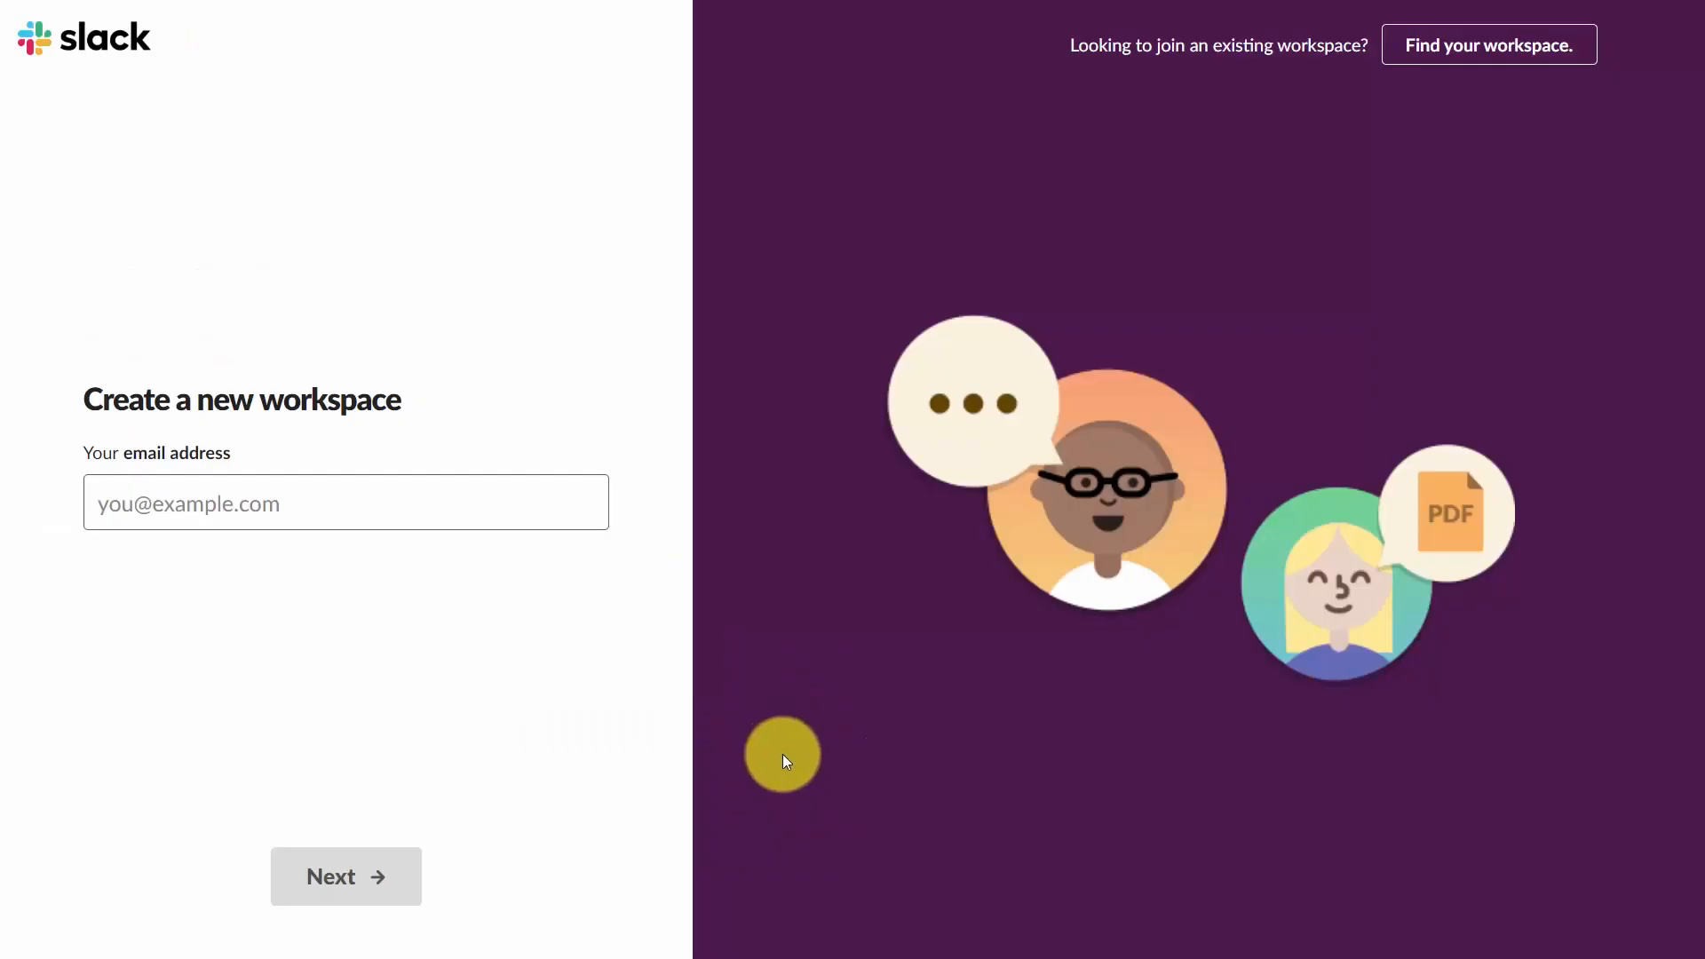
key("ctrl+v")
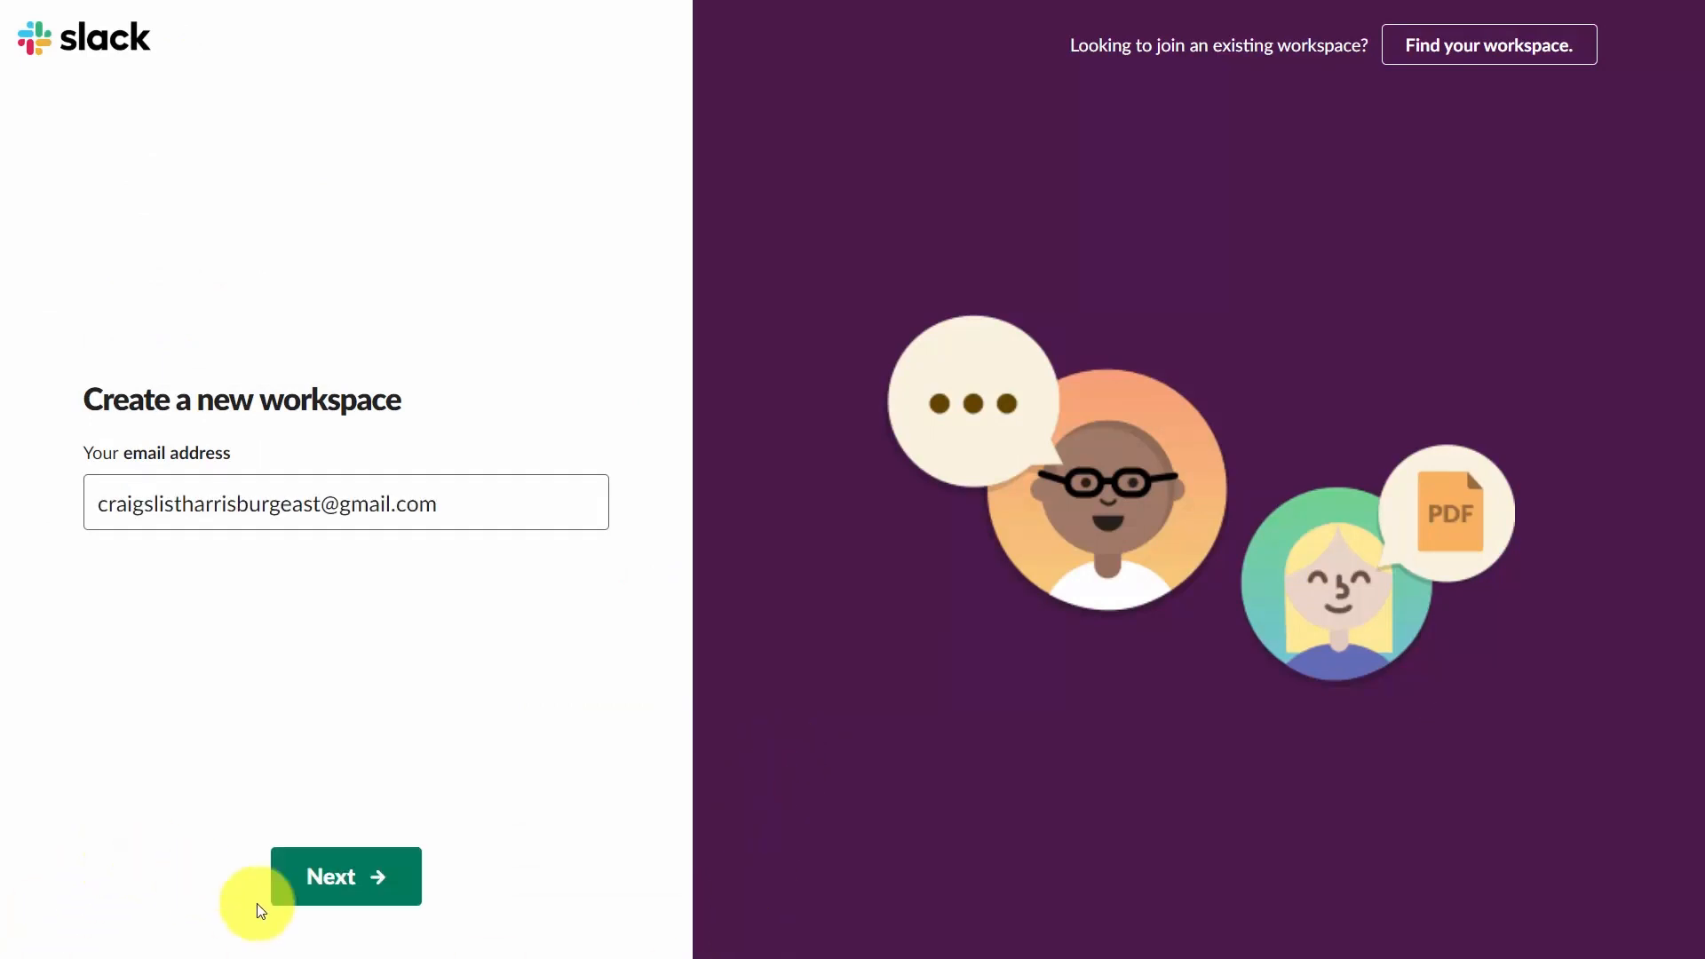
left_click(328, 888)
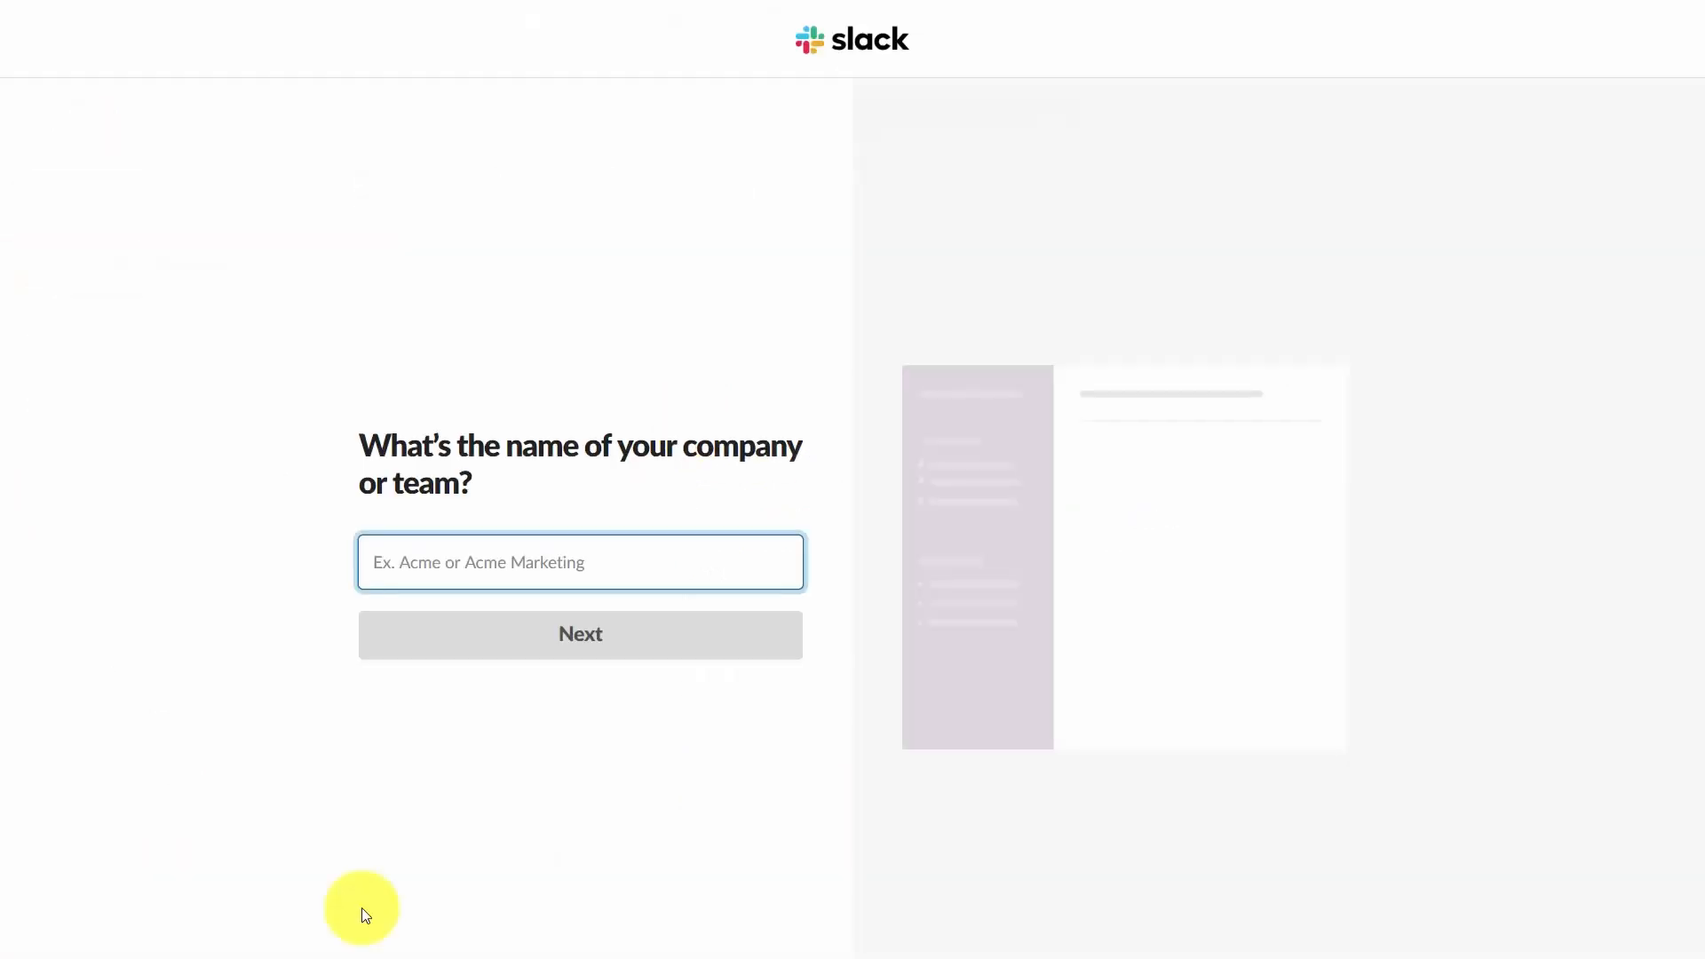
Enter the company or team name, then set the team's project to Video Tutorials and continue.
type("thomasduncantwo")
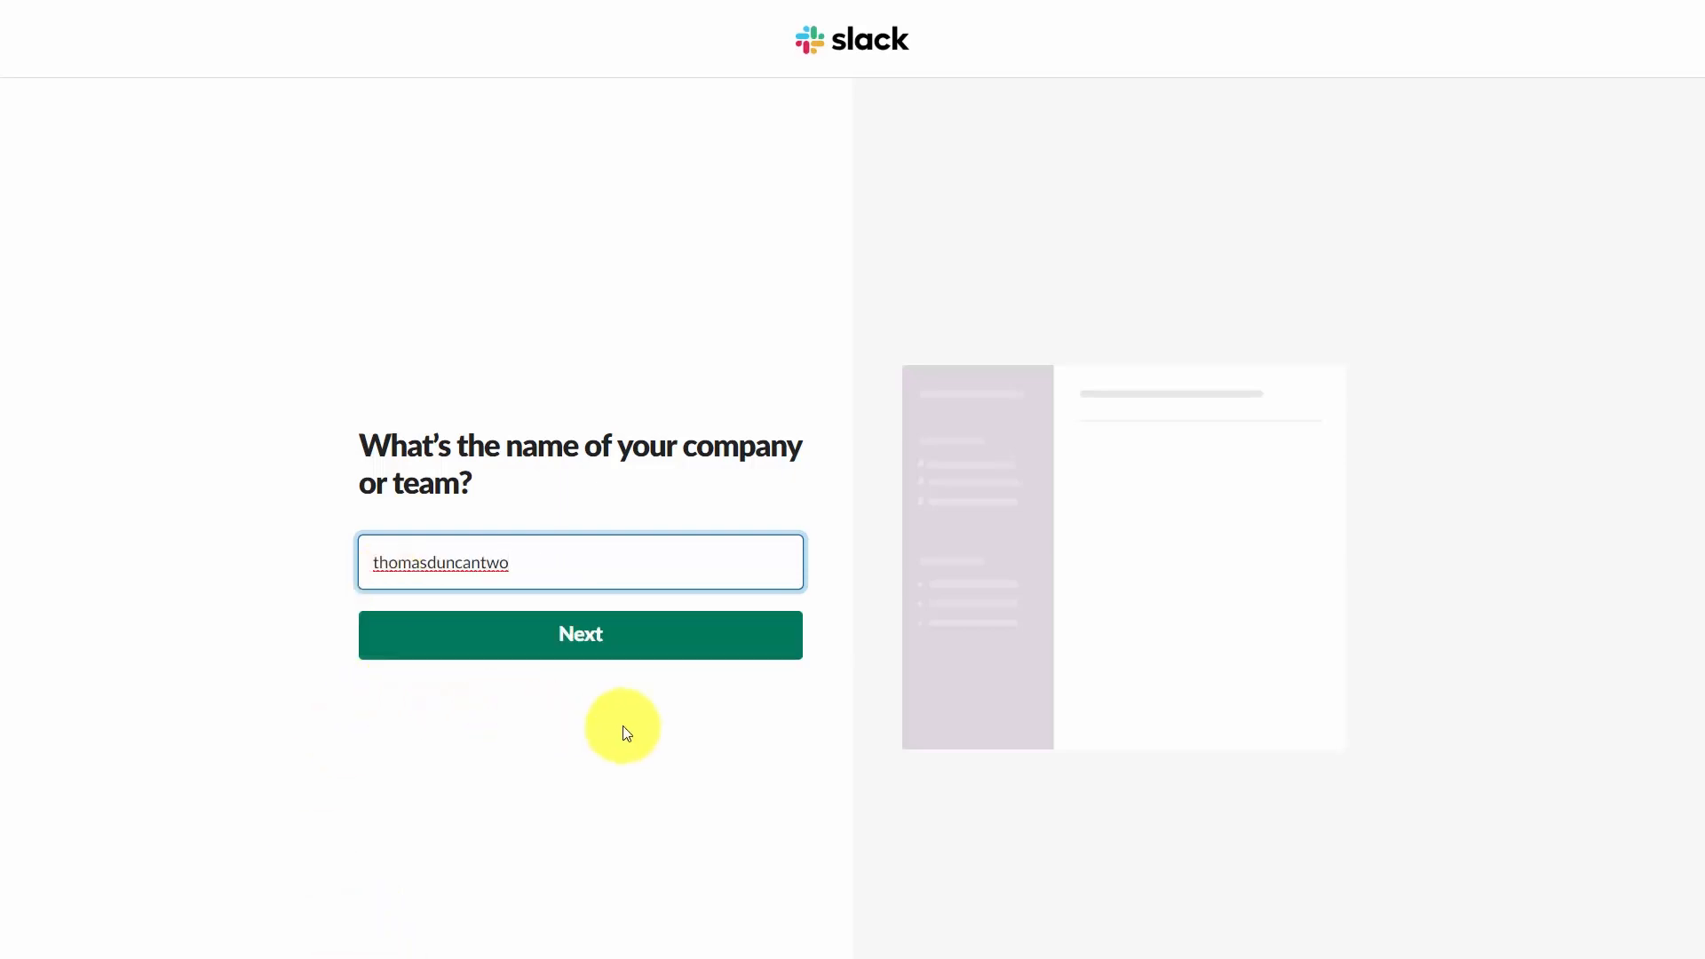
left_click(518, 654)
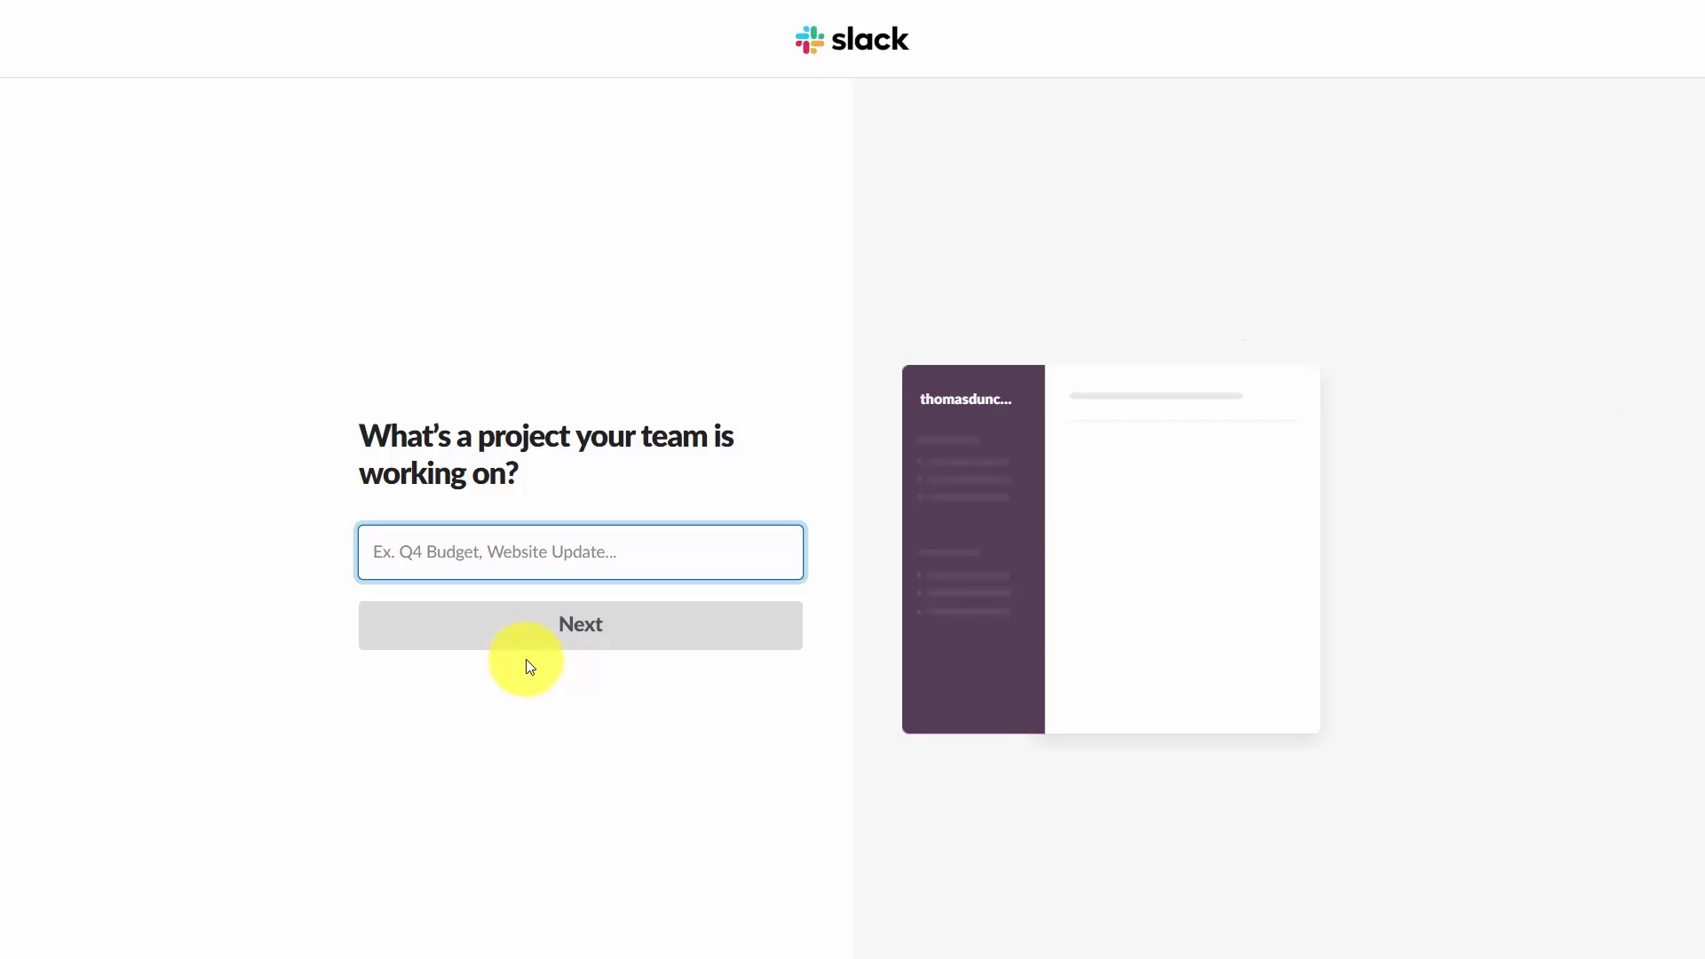
left_click(445, 569)
type("Video Tutorials")
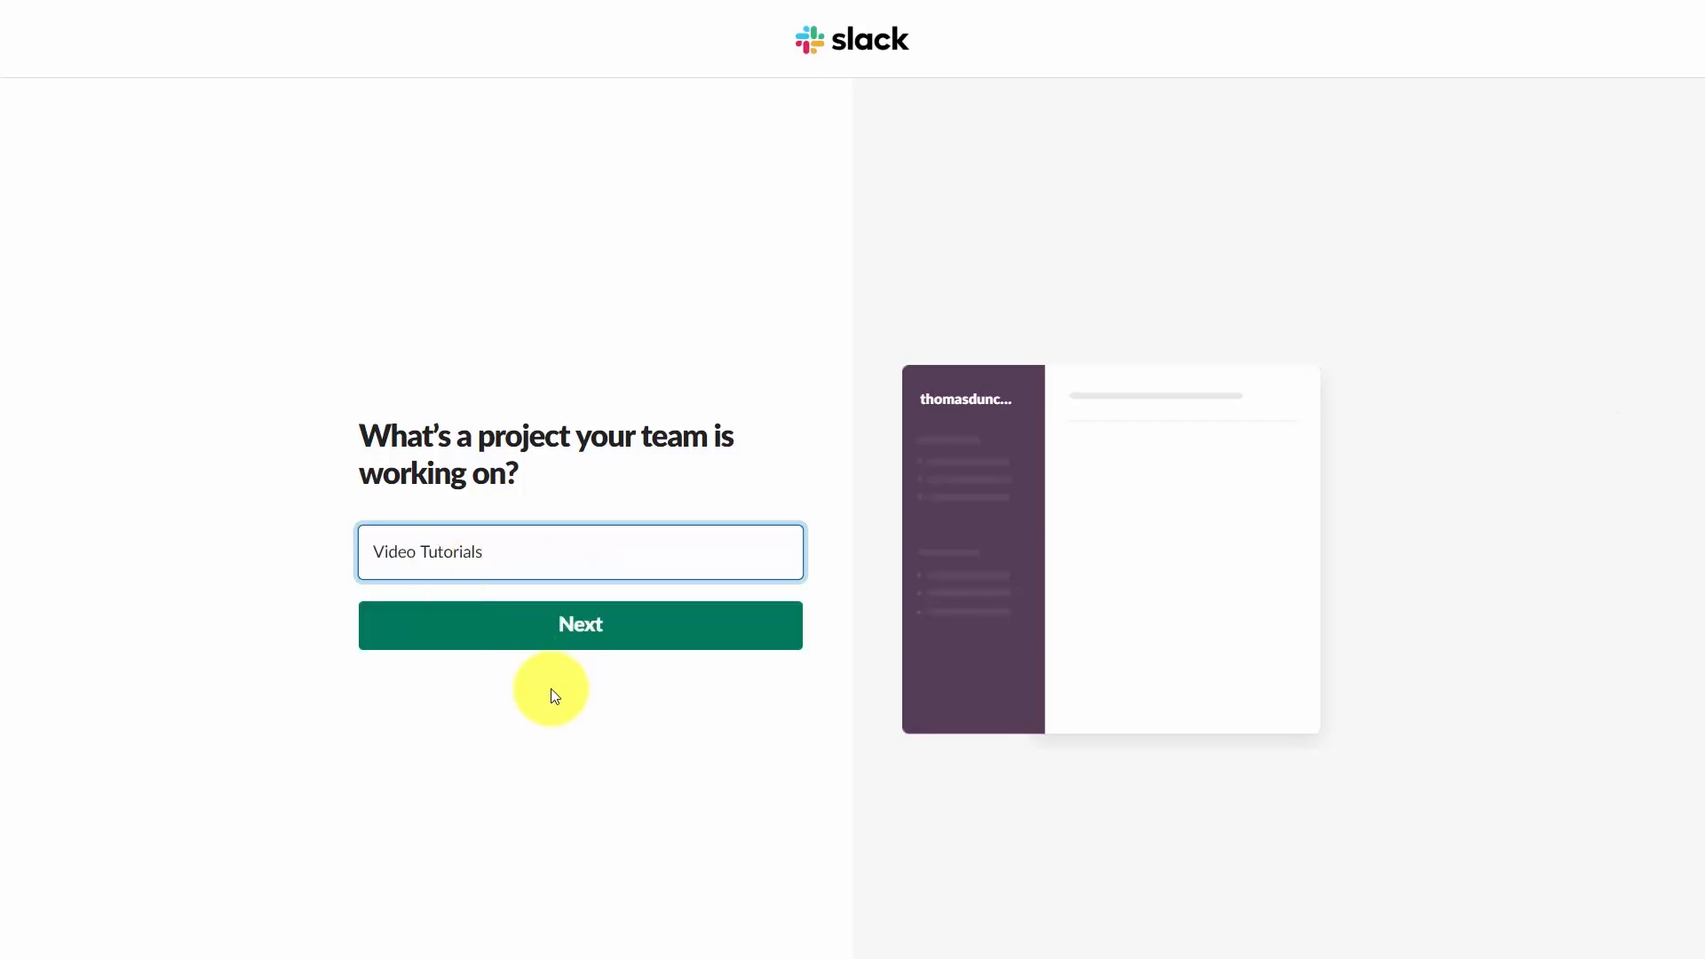
left_click(577, 641)
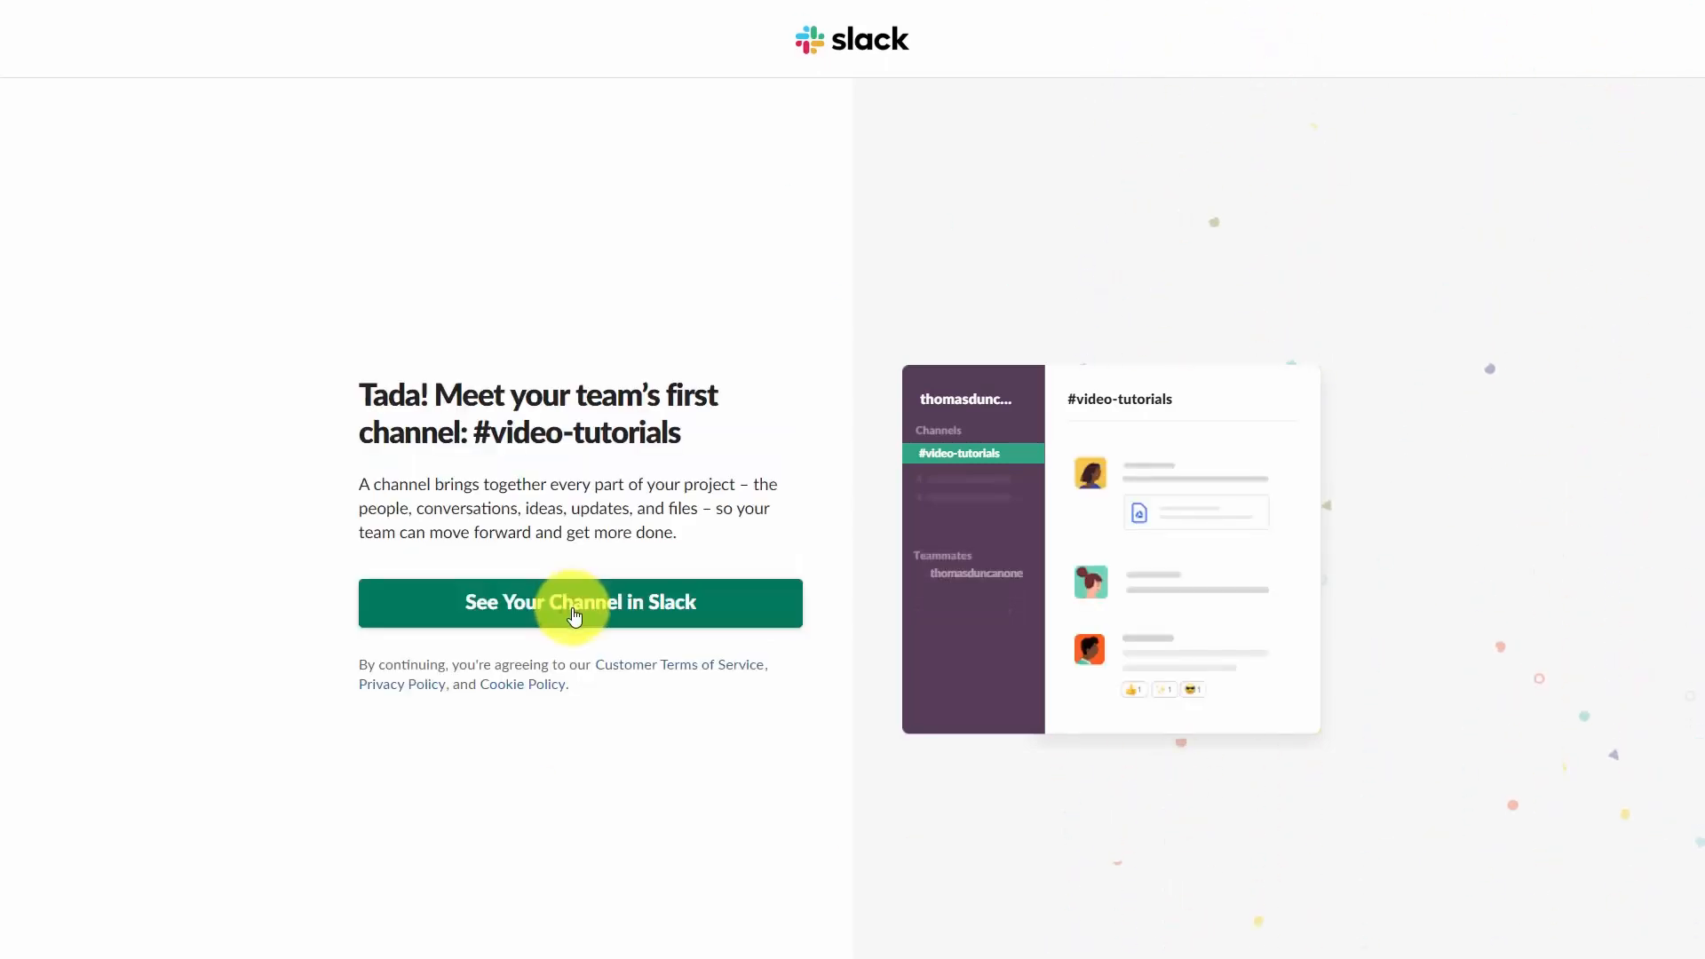
Open the new channel in Slack, finish signing up, and dismiss the workspace welcome dialog.
left_click(576, 613)
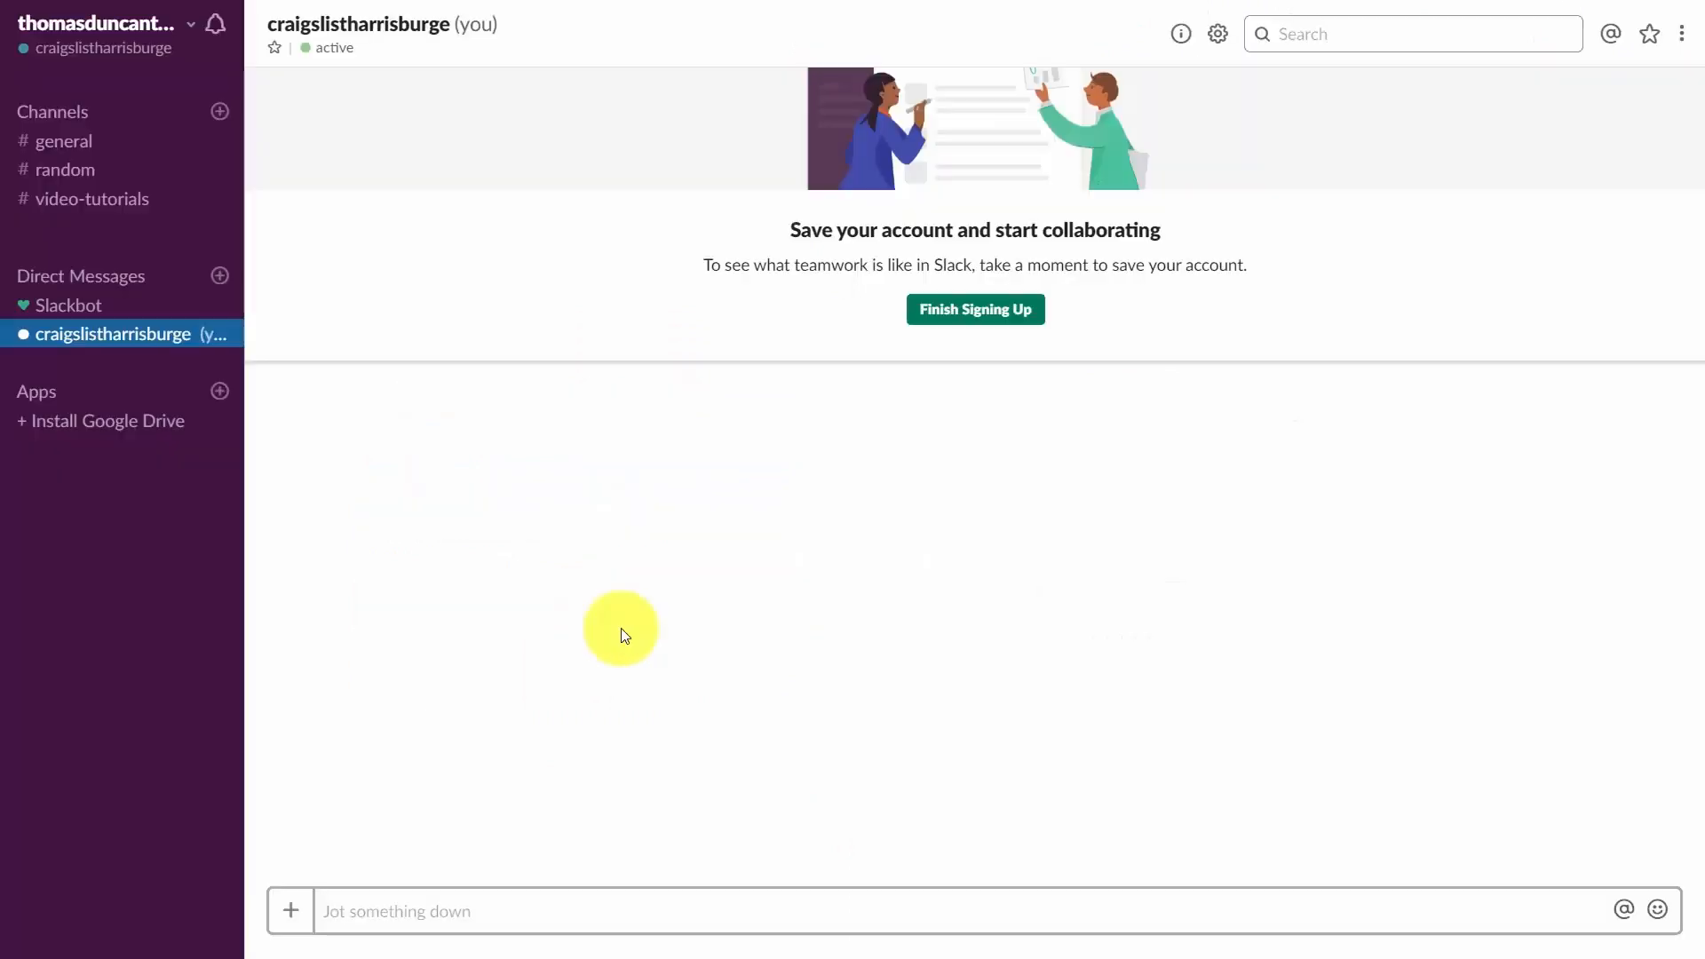
left_click(987, 325)
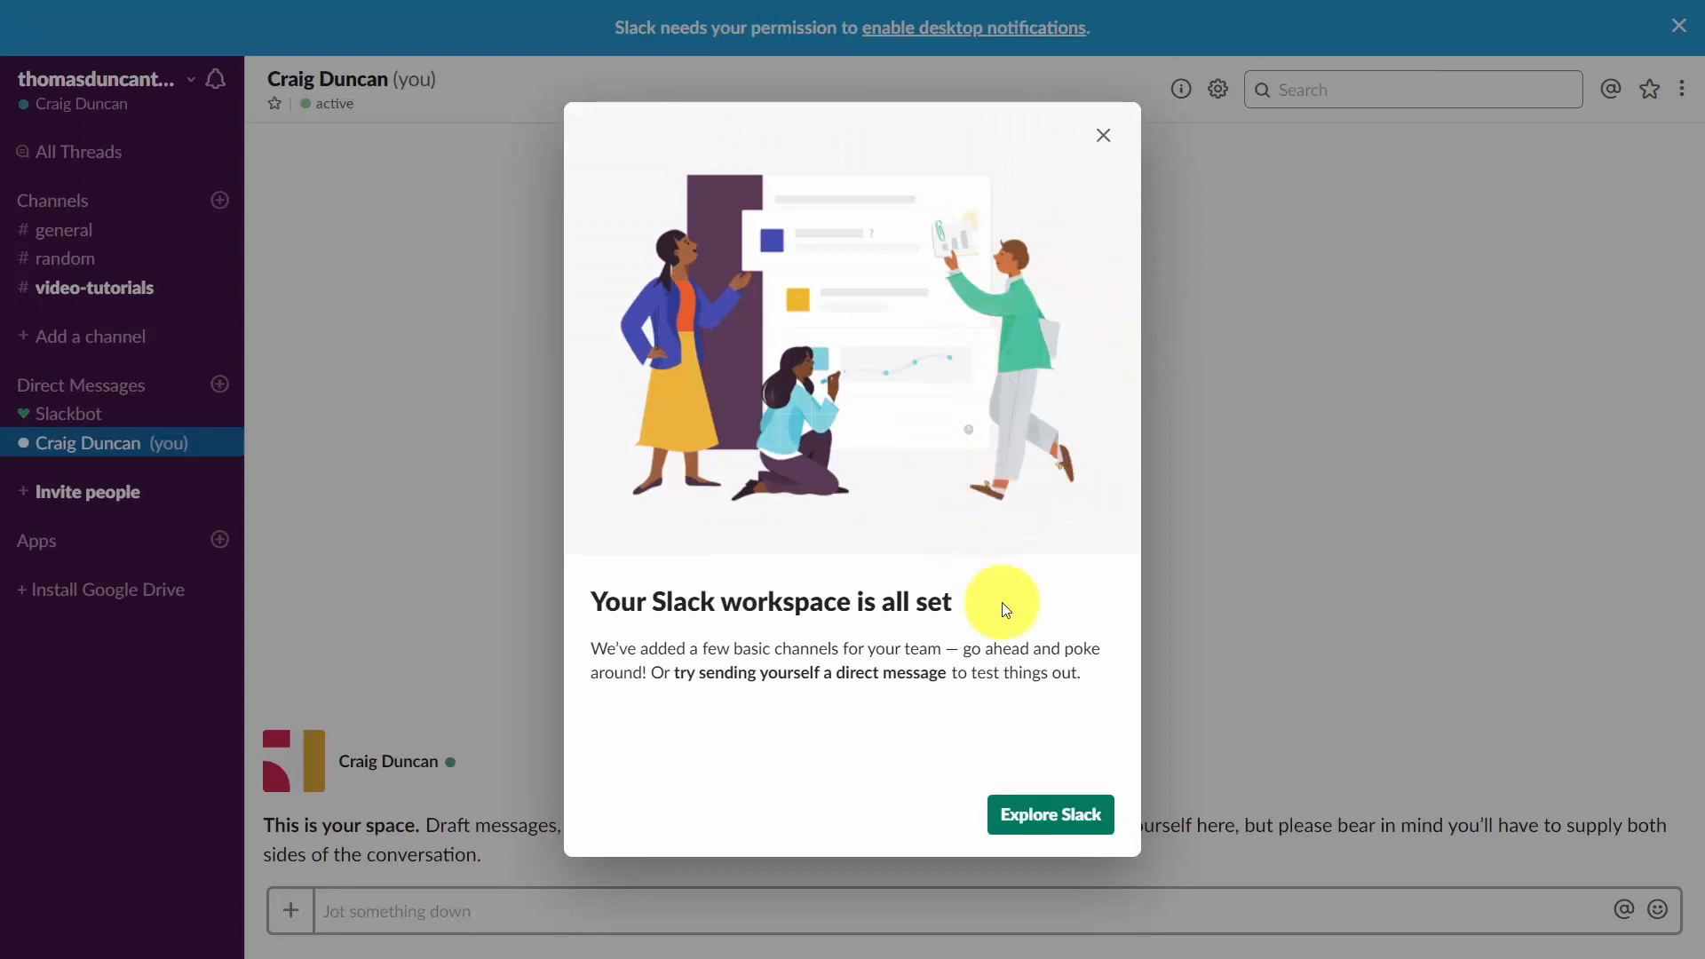
left_click(1069, 813)
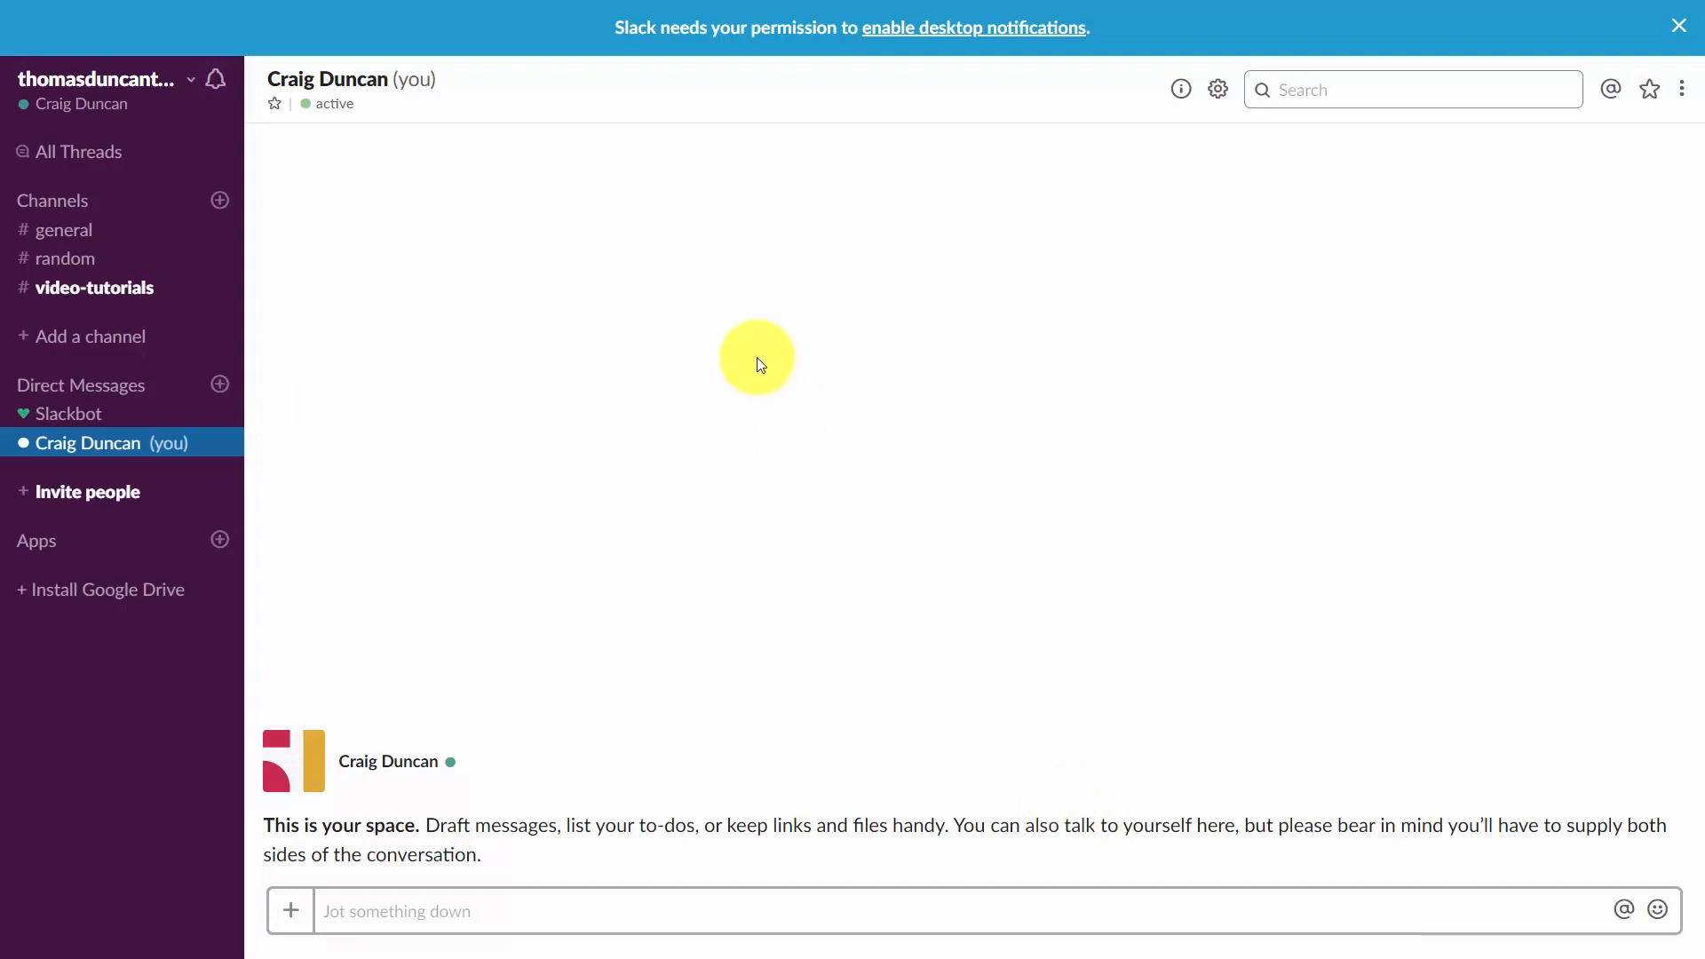
Open the profile editor, upload and save a new profile photo, and save the profile changes.
left_click(113, 85)
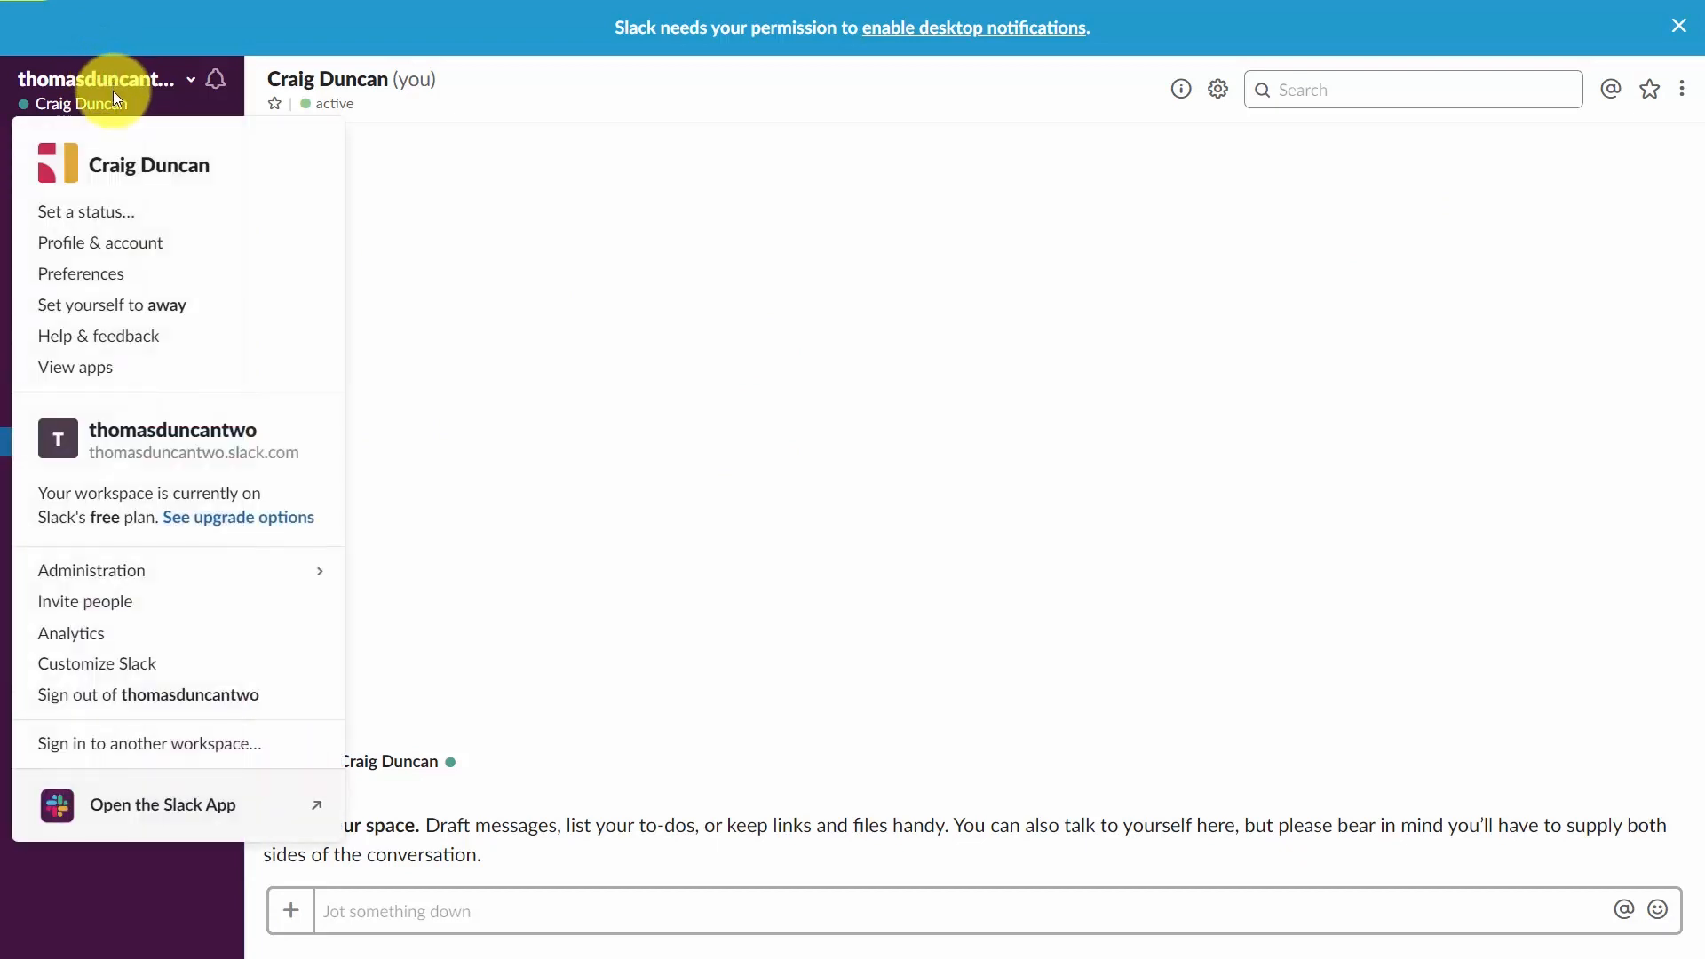
left_click(103, 251)
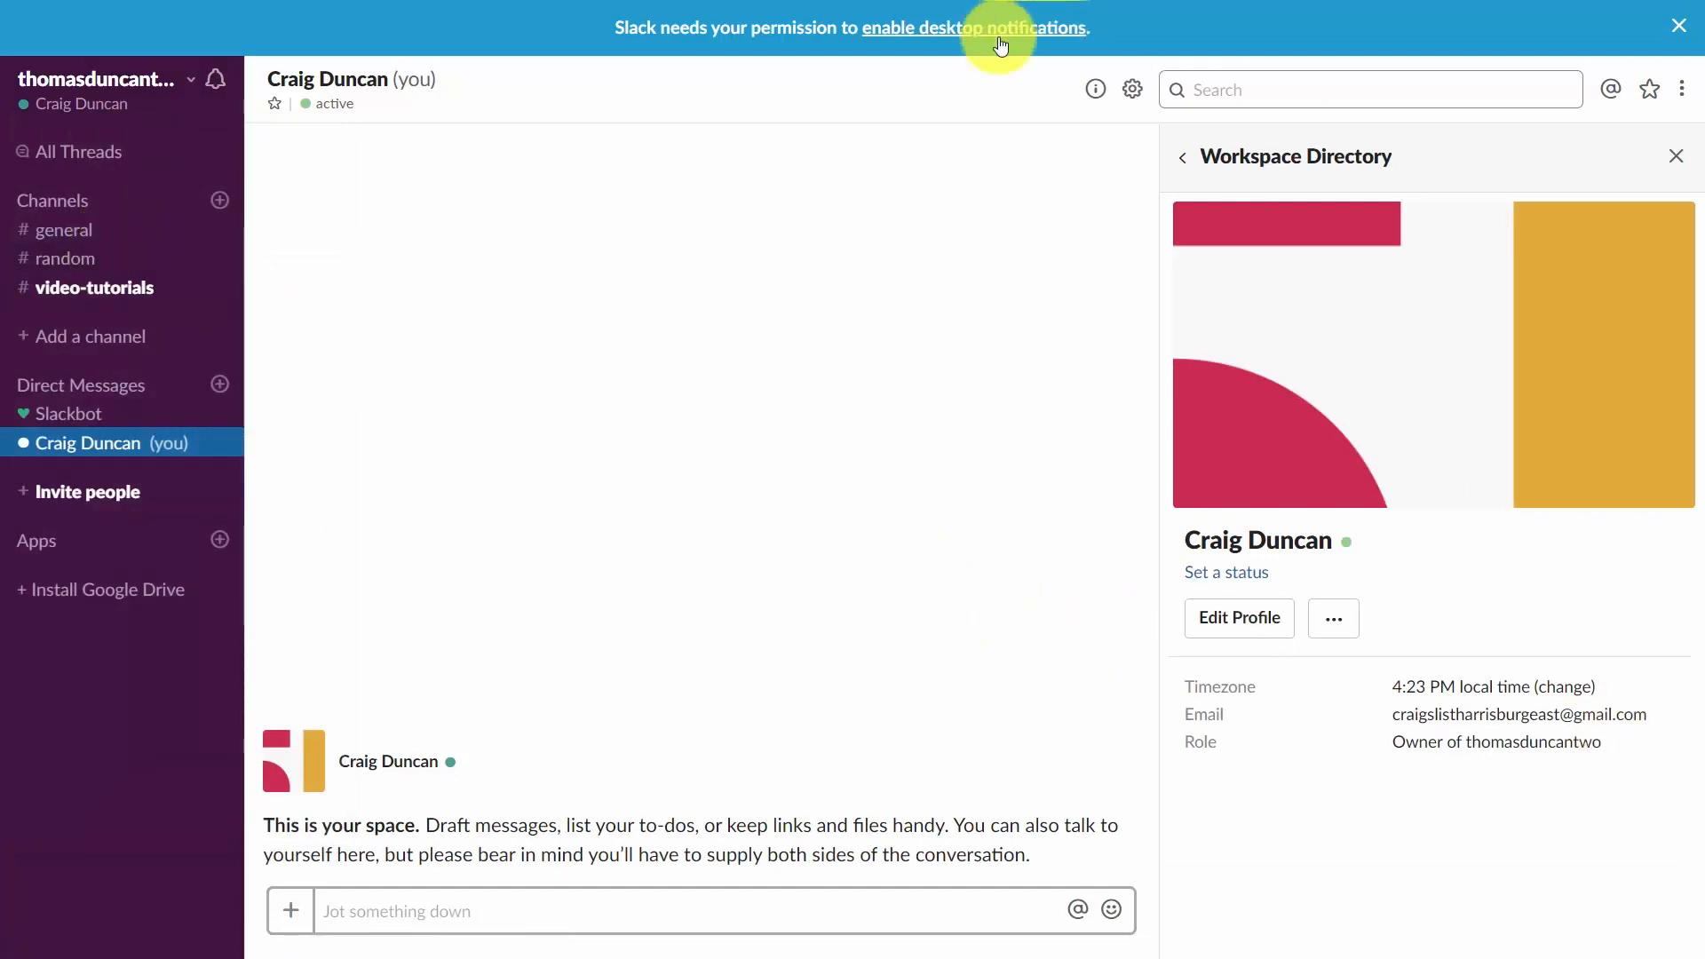
left_click(1230, 630)
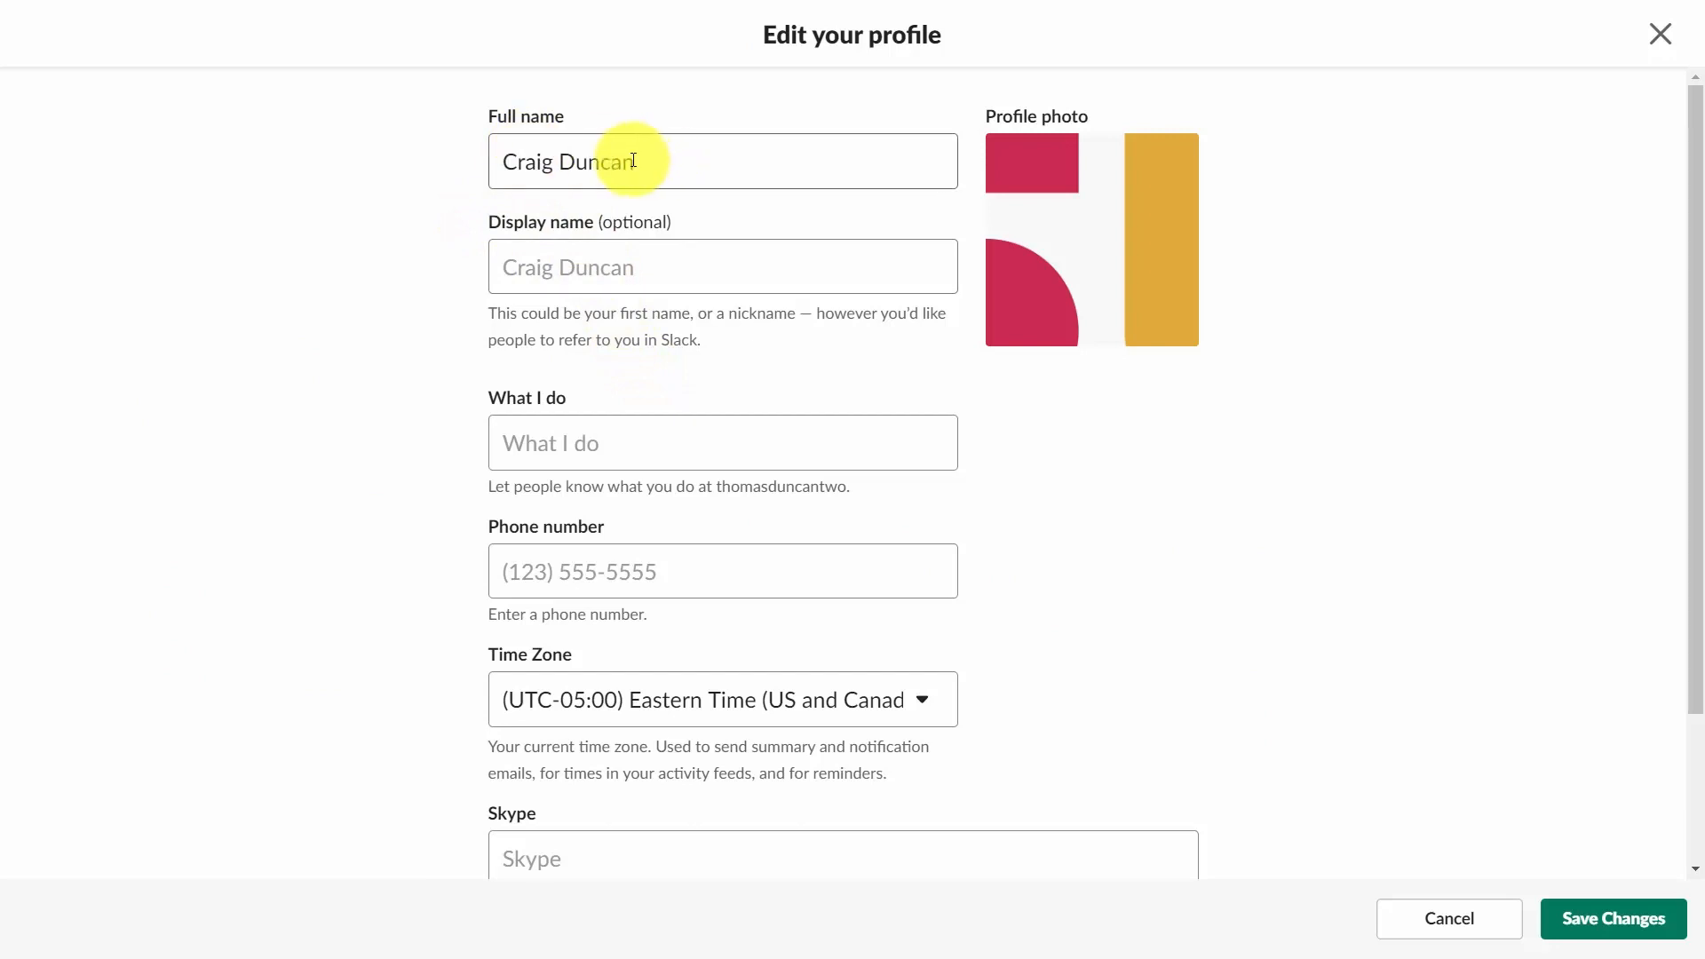
scroll(620, 818, "down", 2)
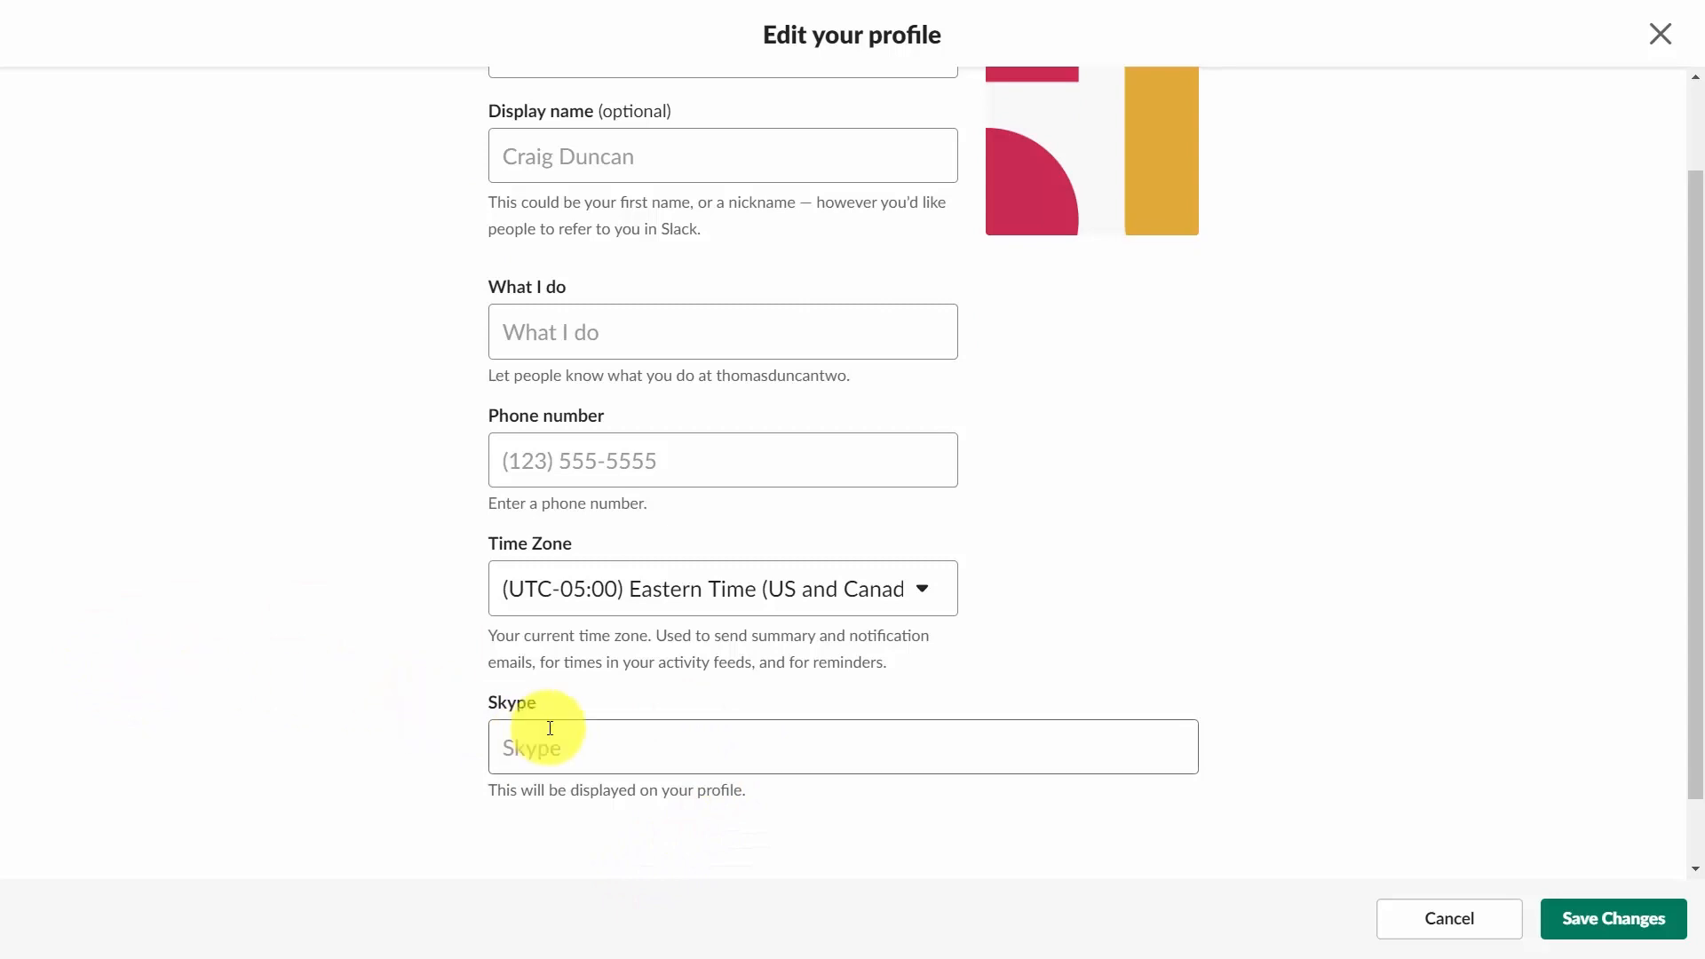
scroll(550, 728, "up", 2)
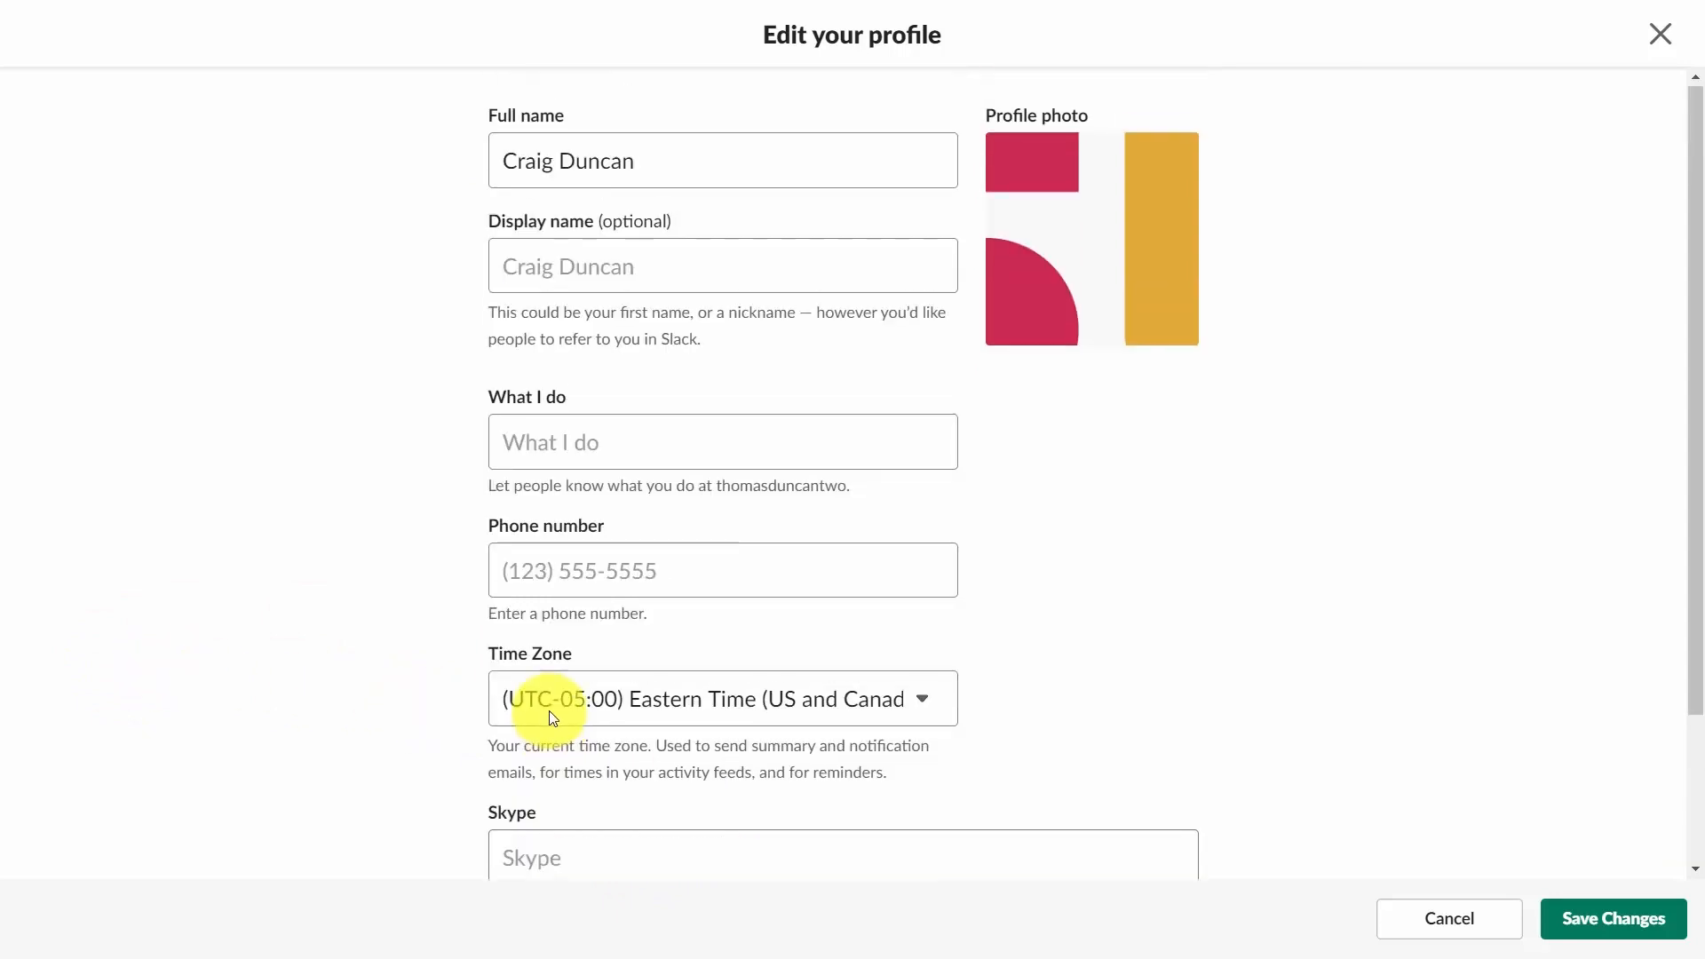
left_click(1099, 227)
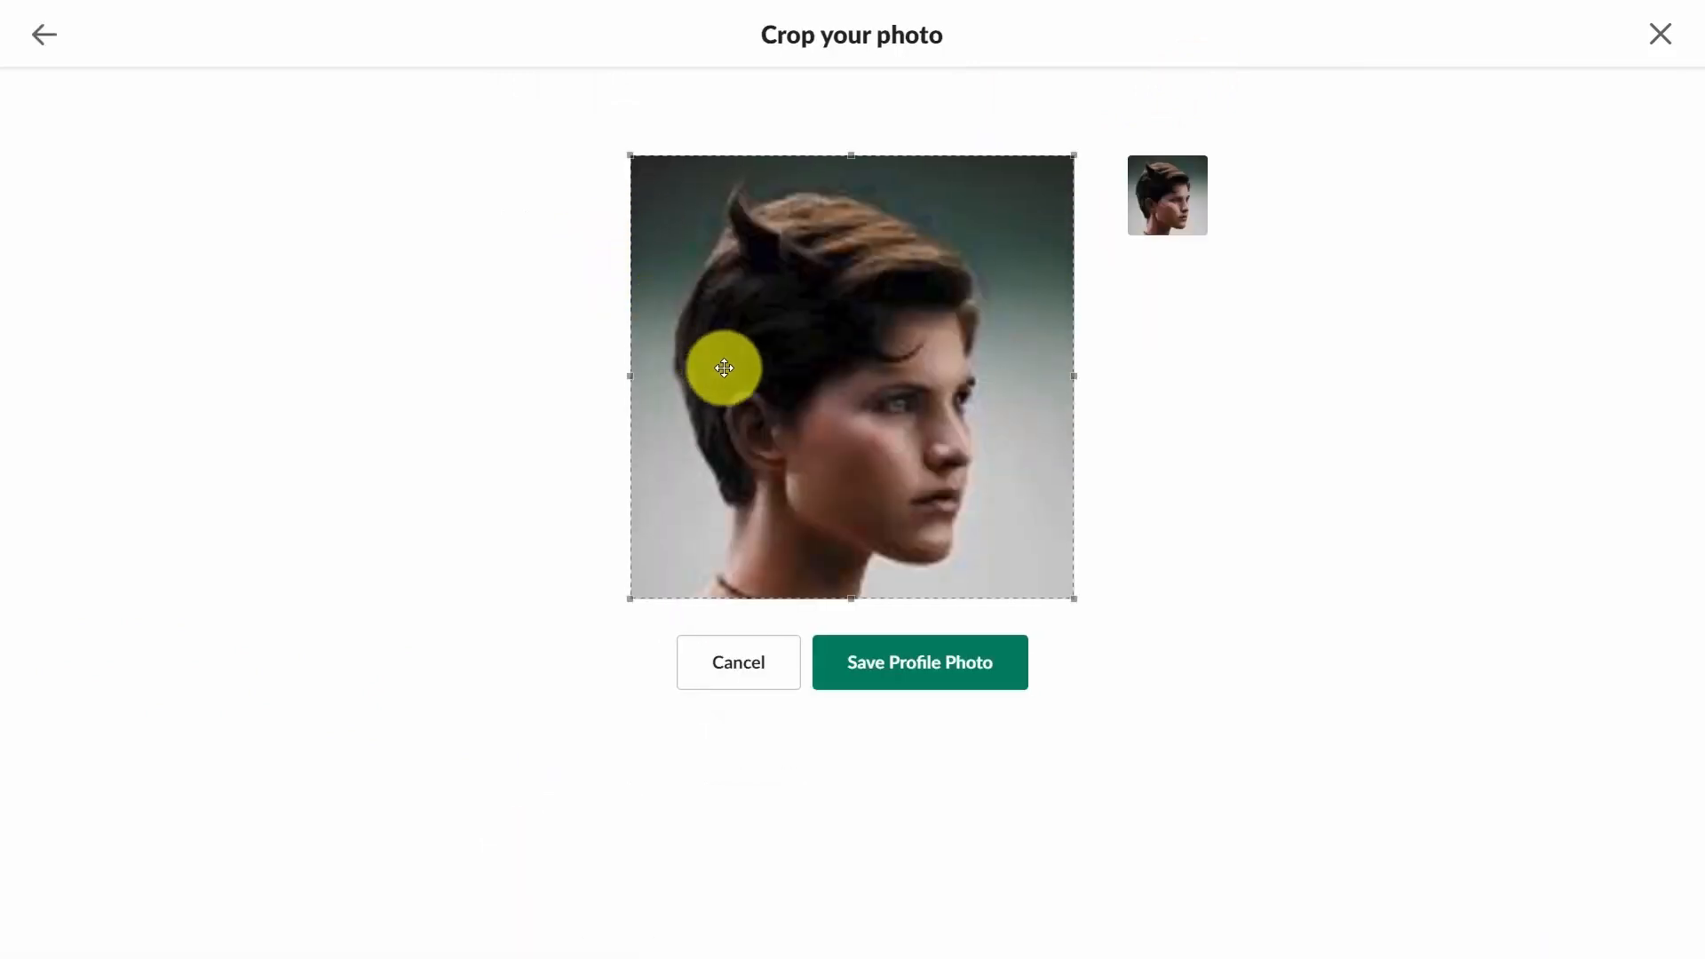
left_click(881, 651)
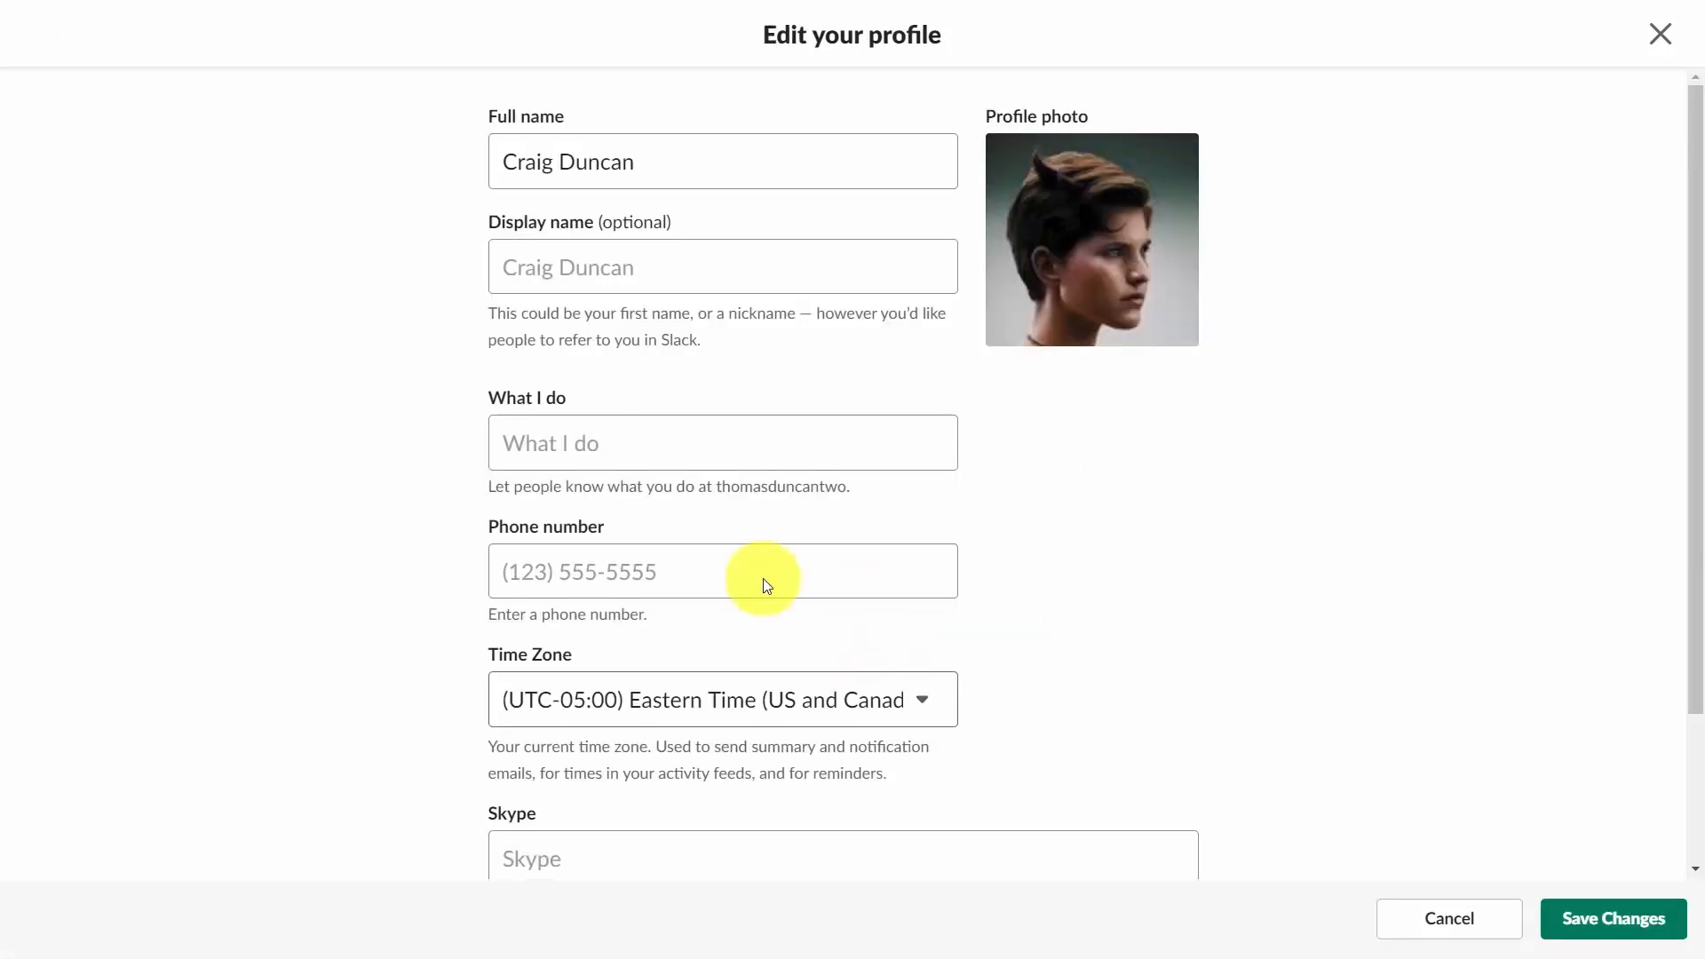
left_click(1570, 917)
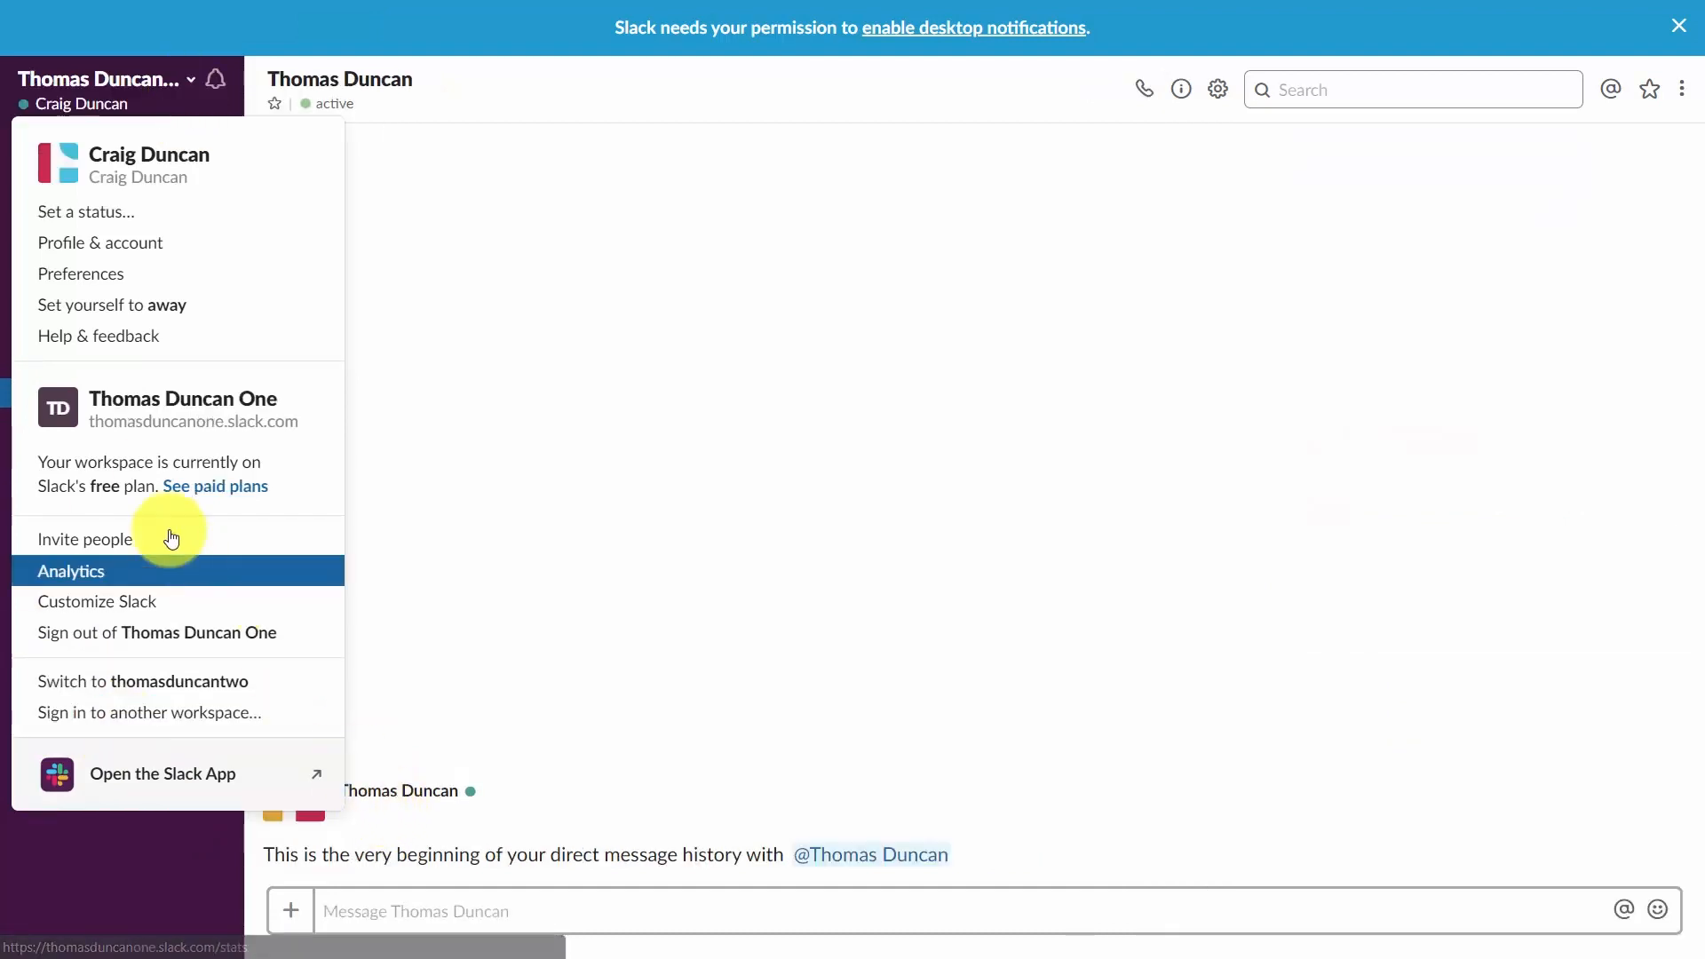
Switch to the thomasduncantwo workspace and choose to open it in the Slack desktop app.
left_click(139, 690)
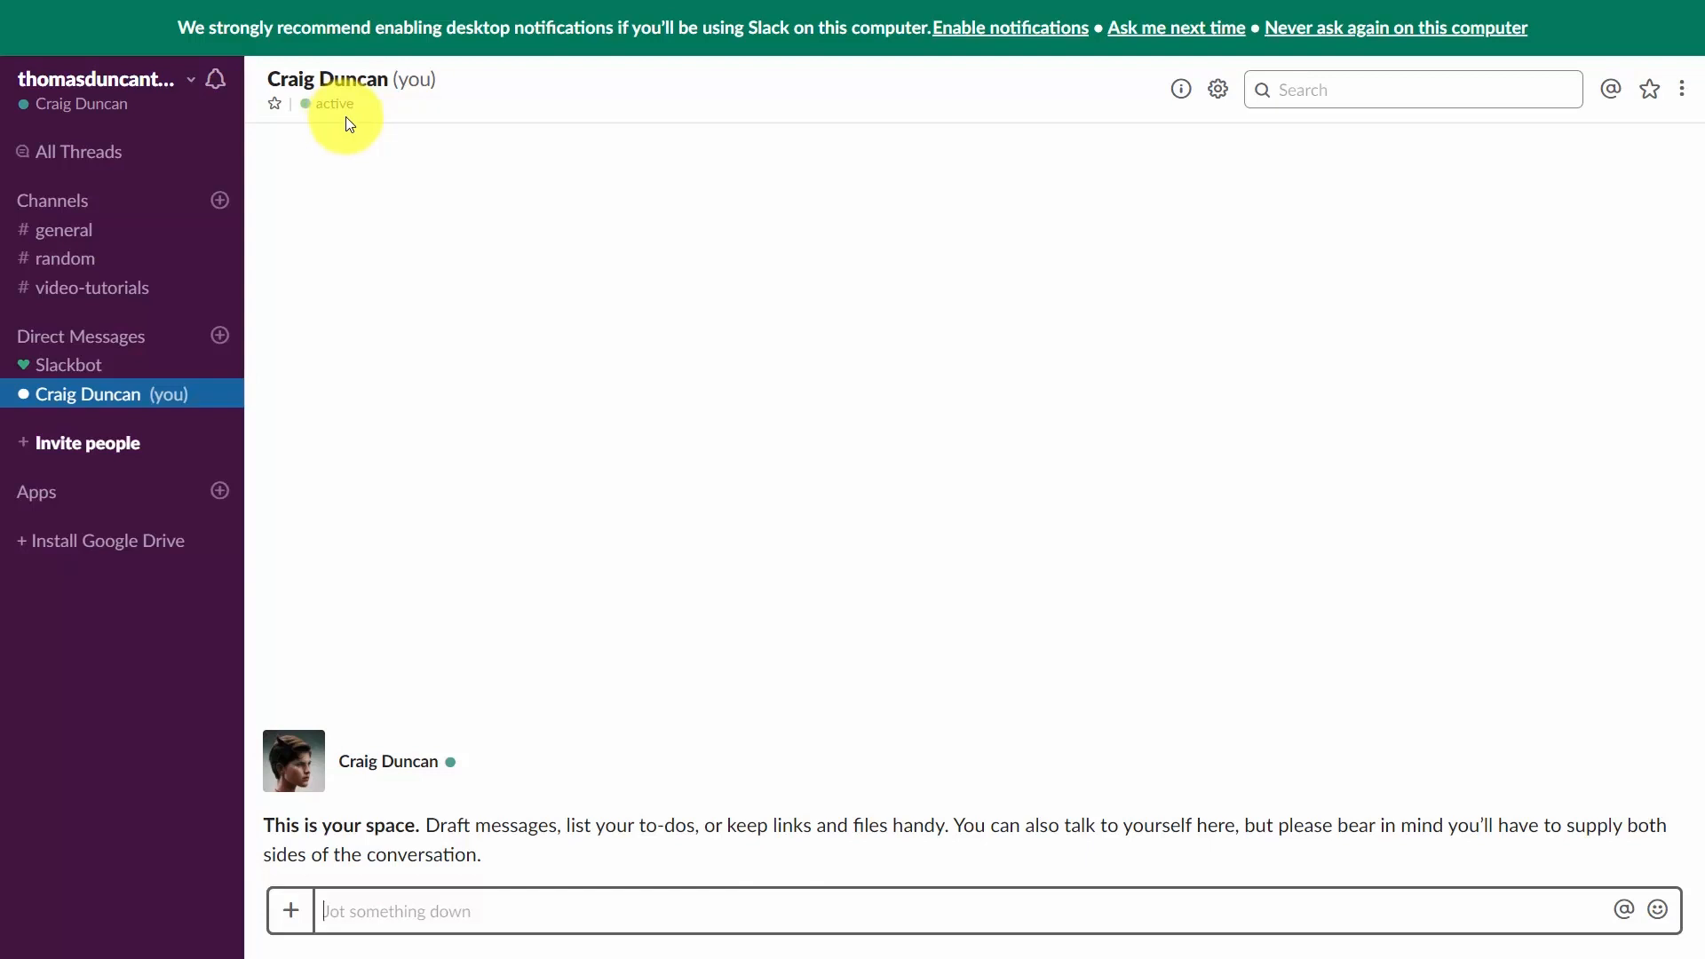
left_click(166, 85)
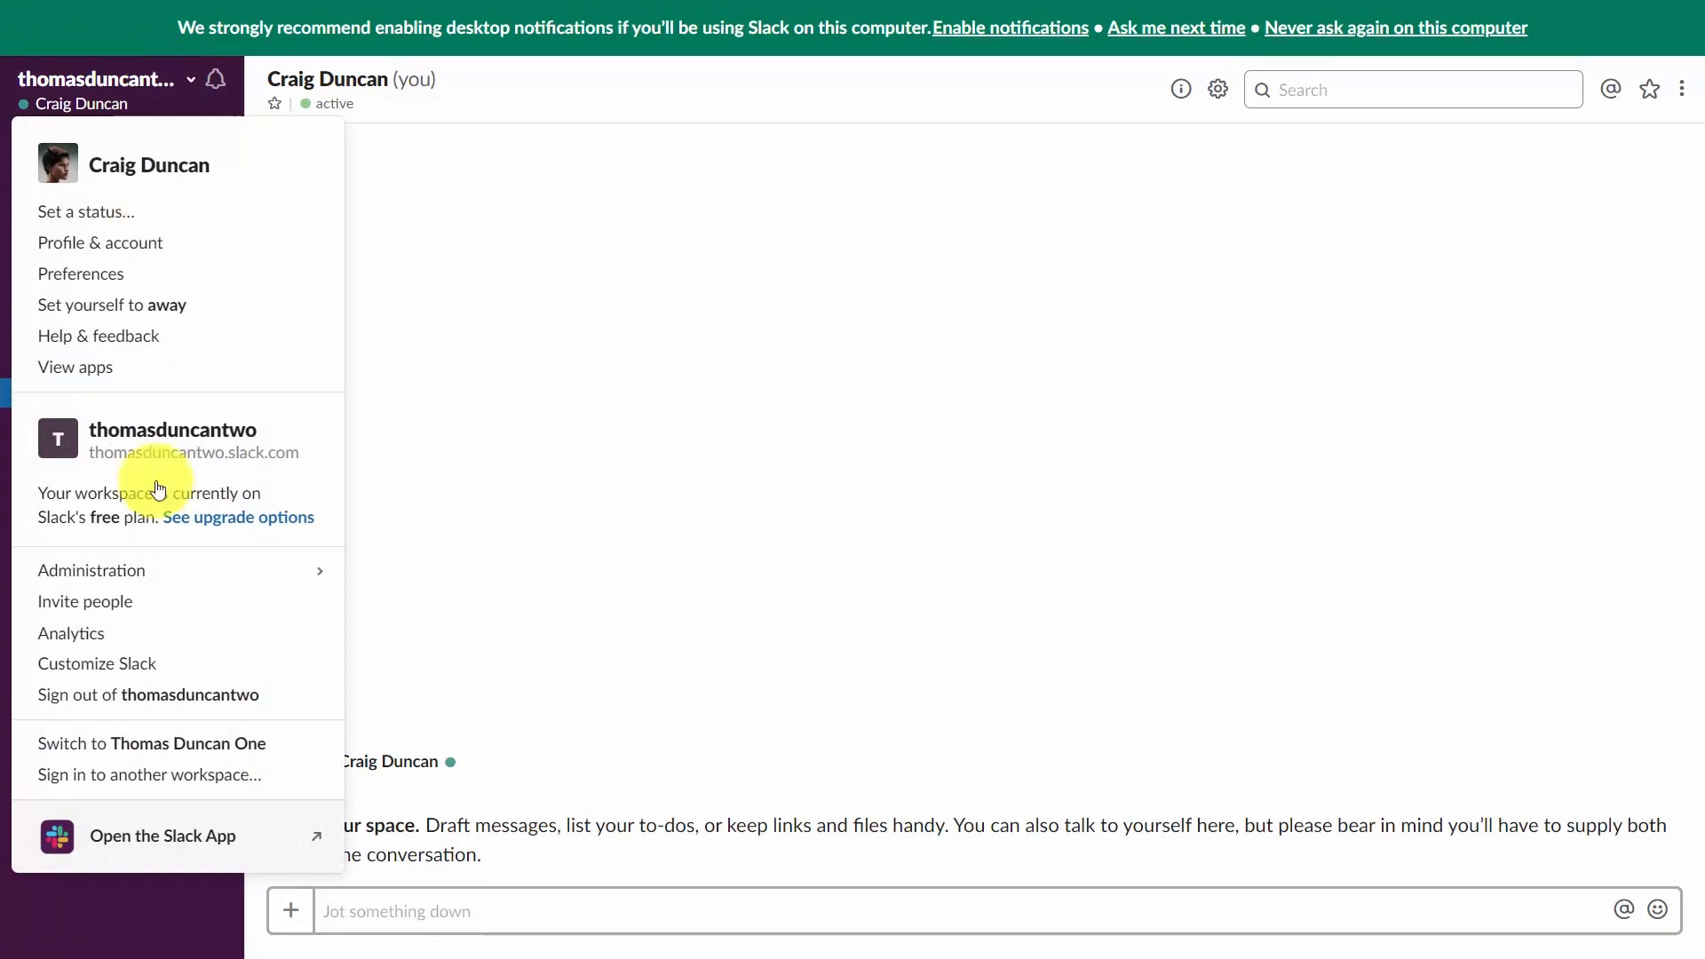
left_click(170, 847)
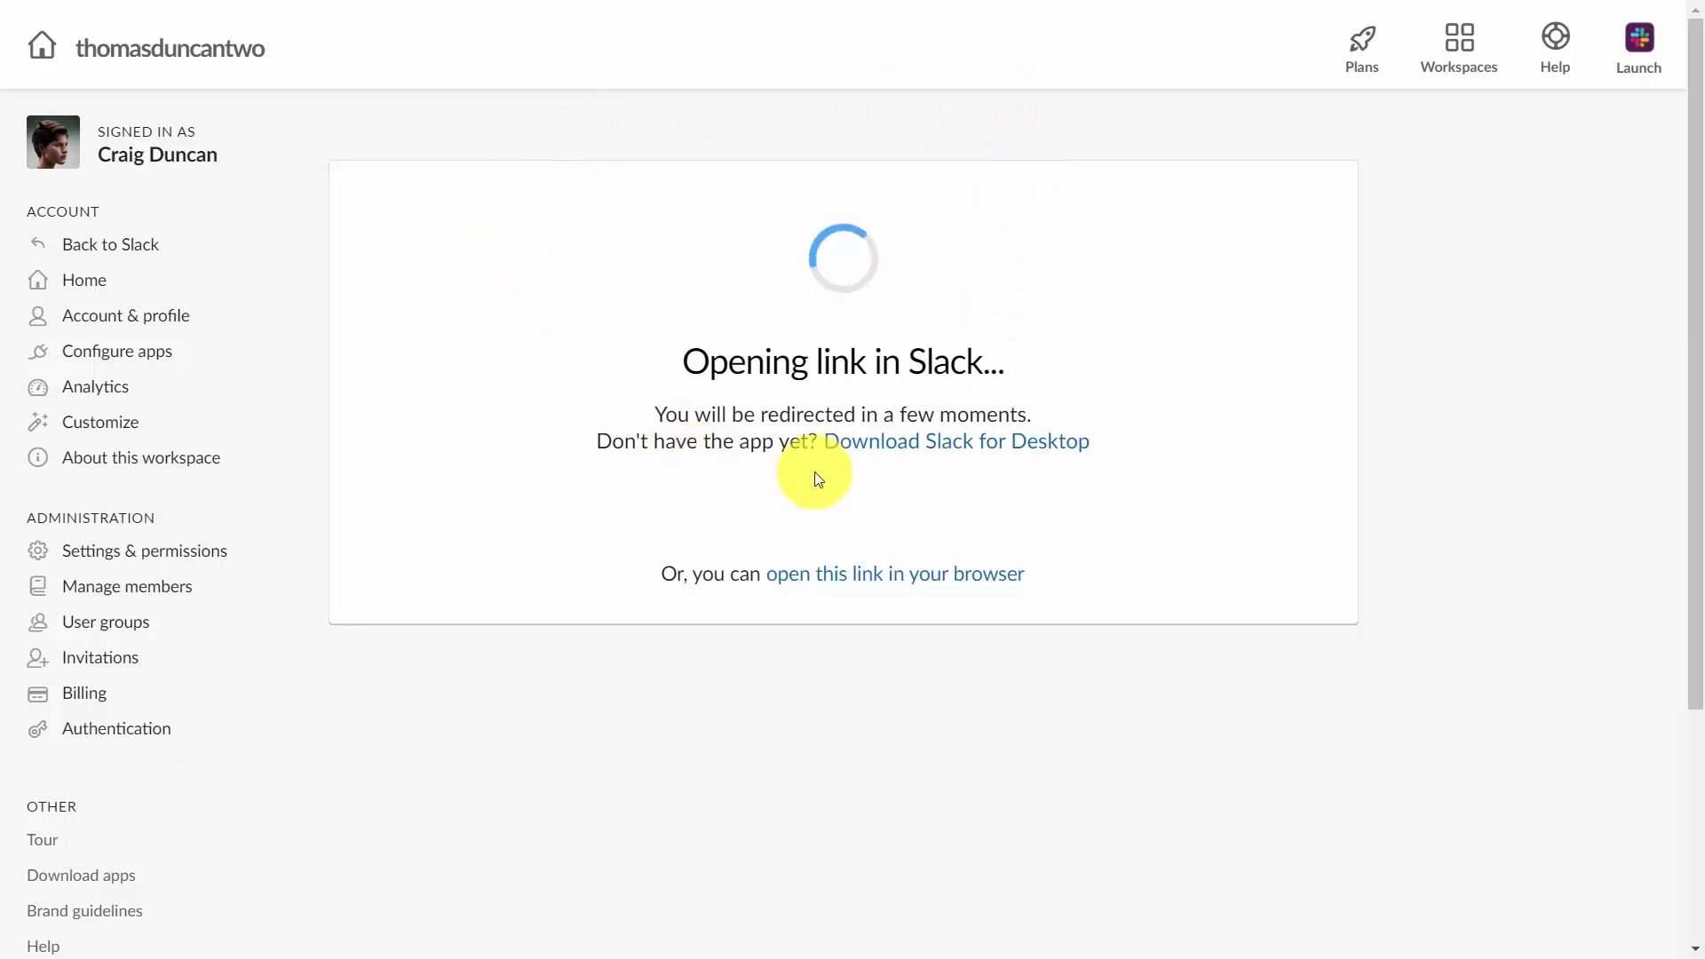
Download the Slack for Desktop installer as SlackSetup.exe into Downloads and run it.
left_click(925, 452)
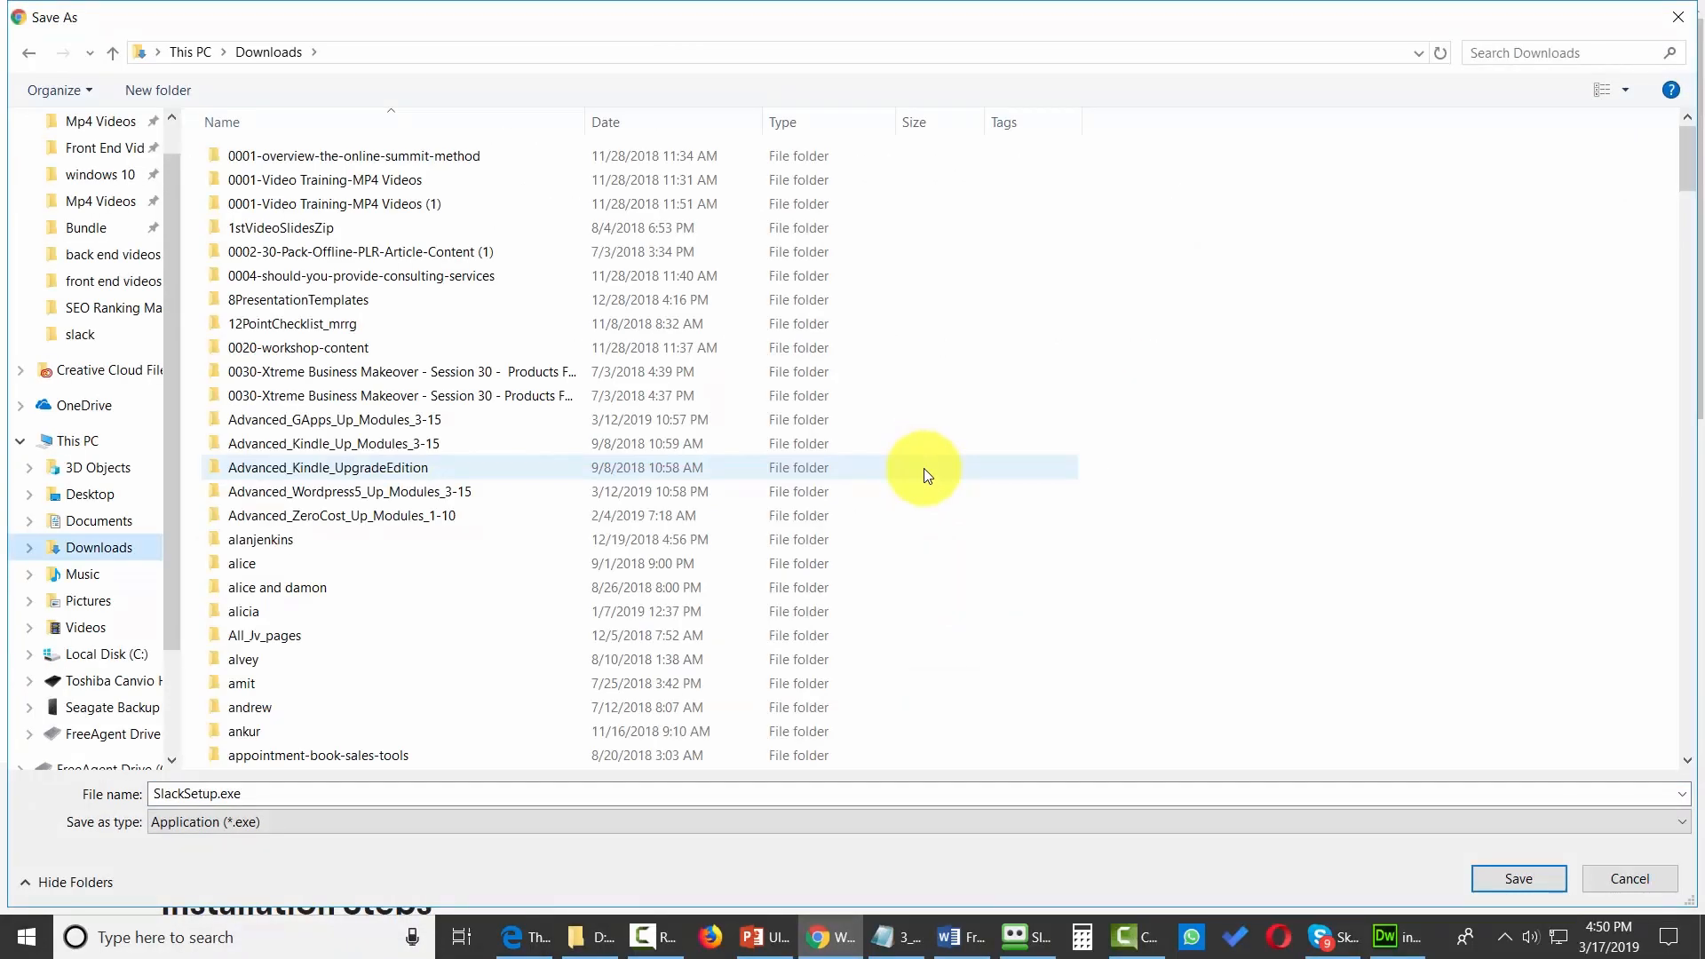
left_click(1523, 879)
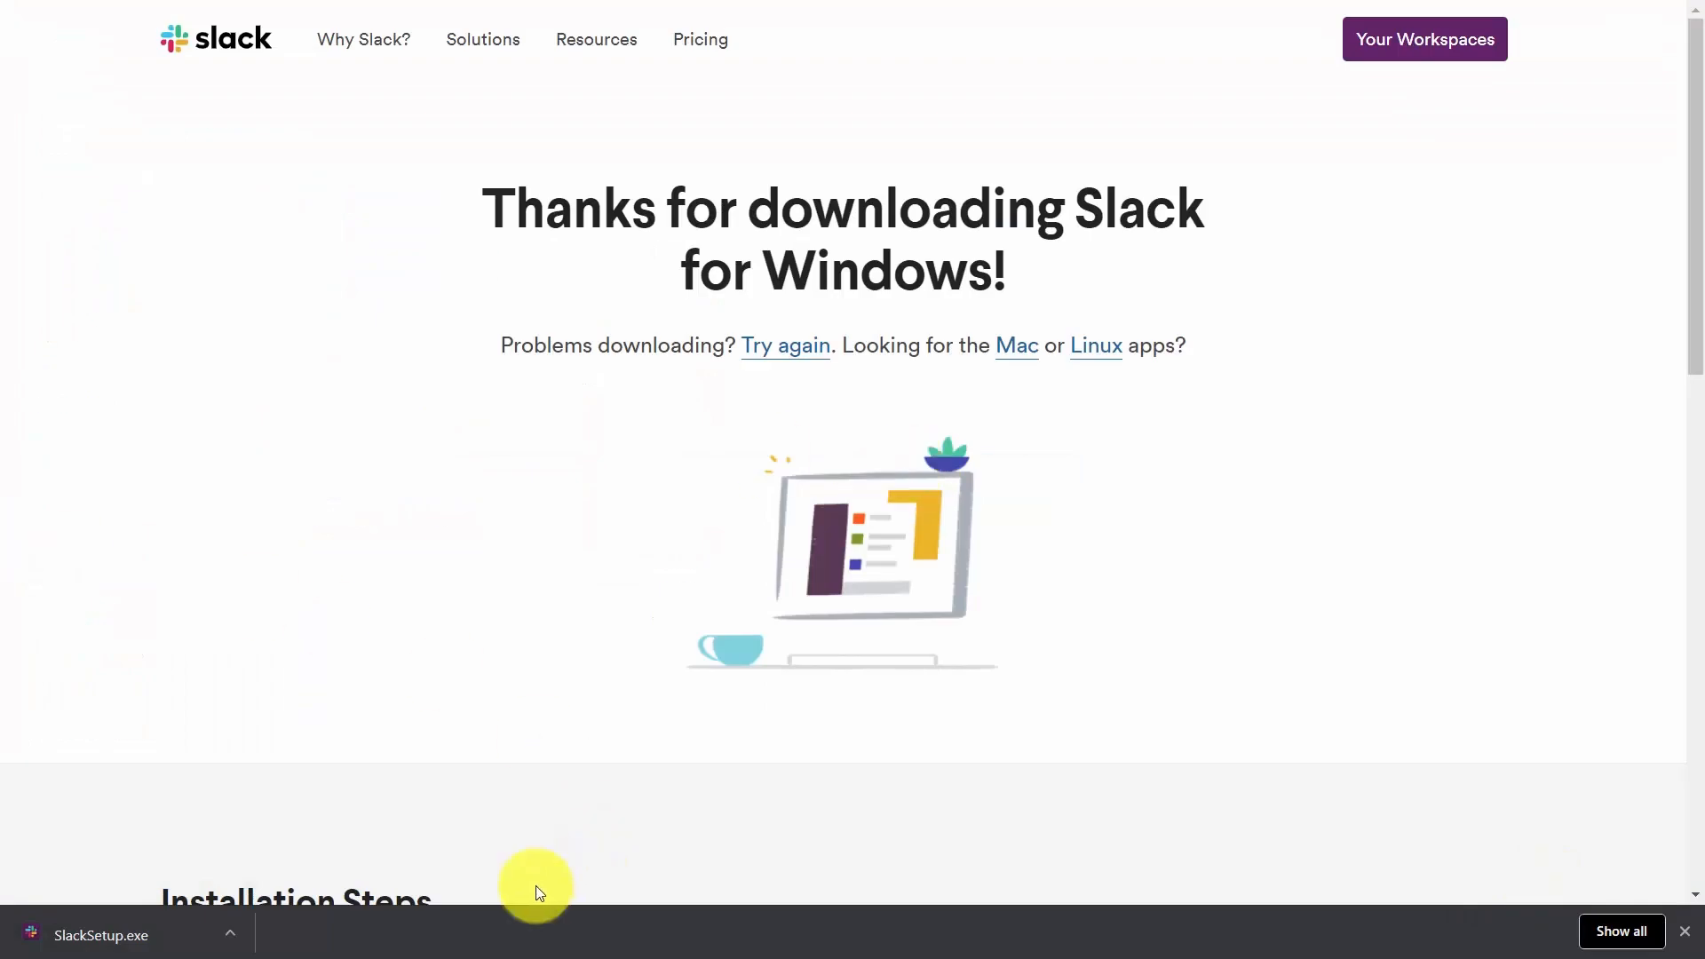
left_click(211, 940)
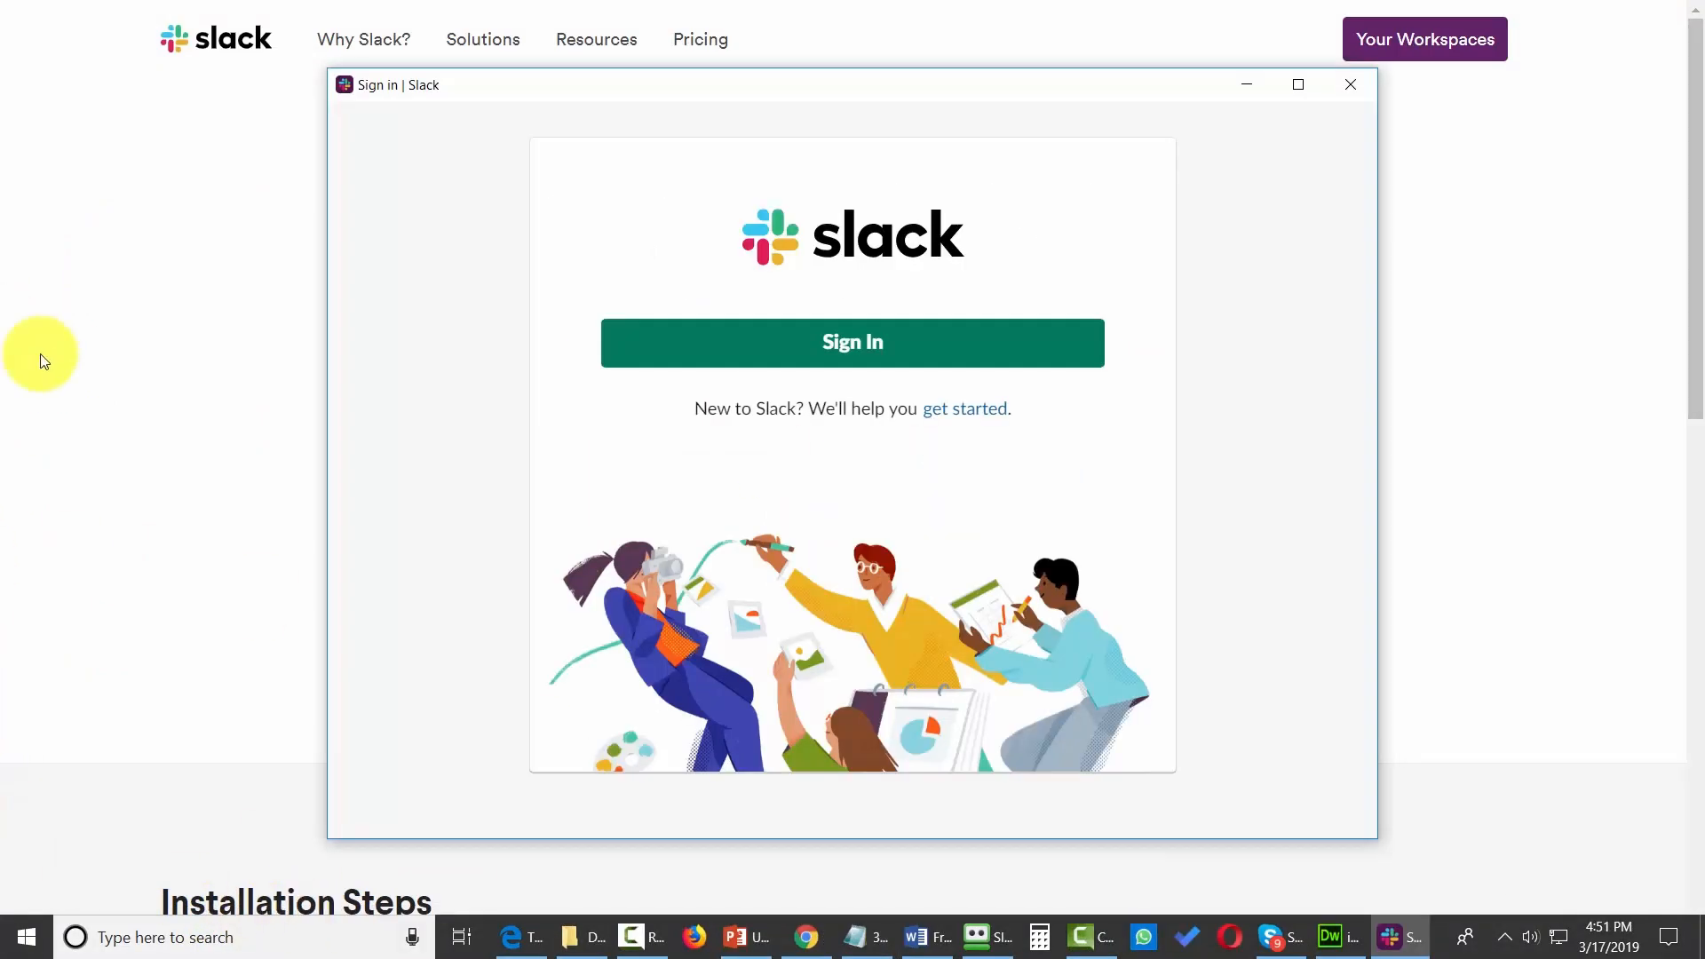
Sign in to the thomasduncantwo workspace from the desktop app by pasting the workspace URL and signing in.
left_click(879, 368)
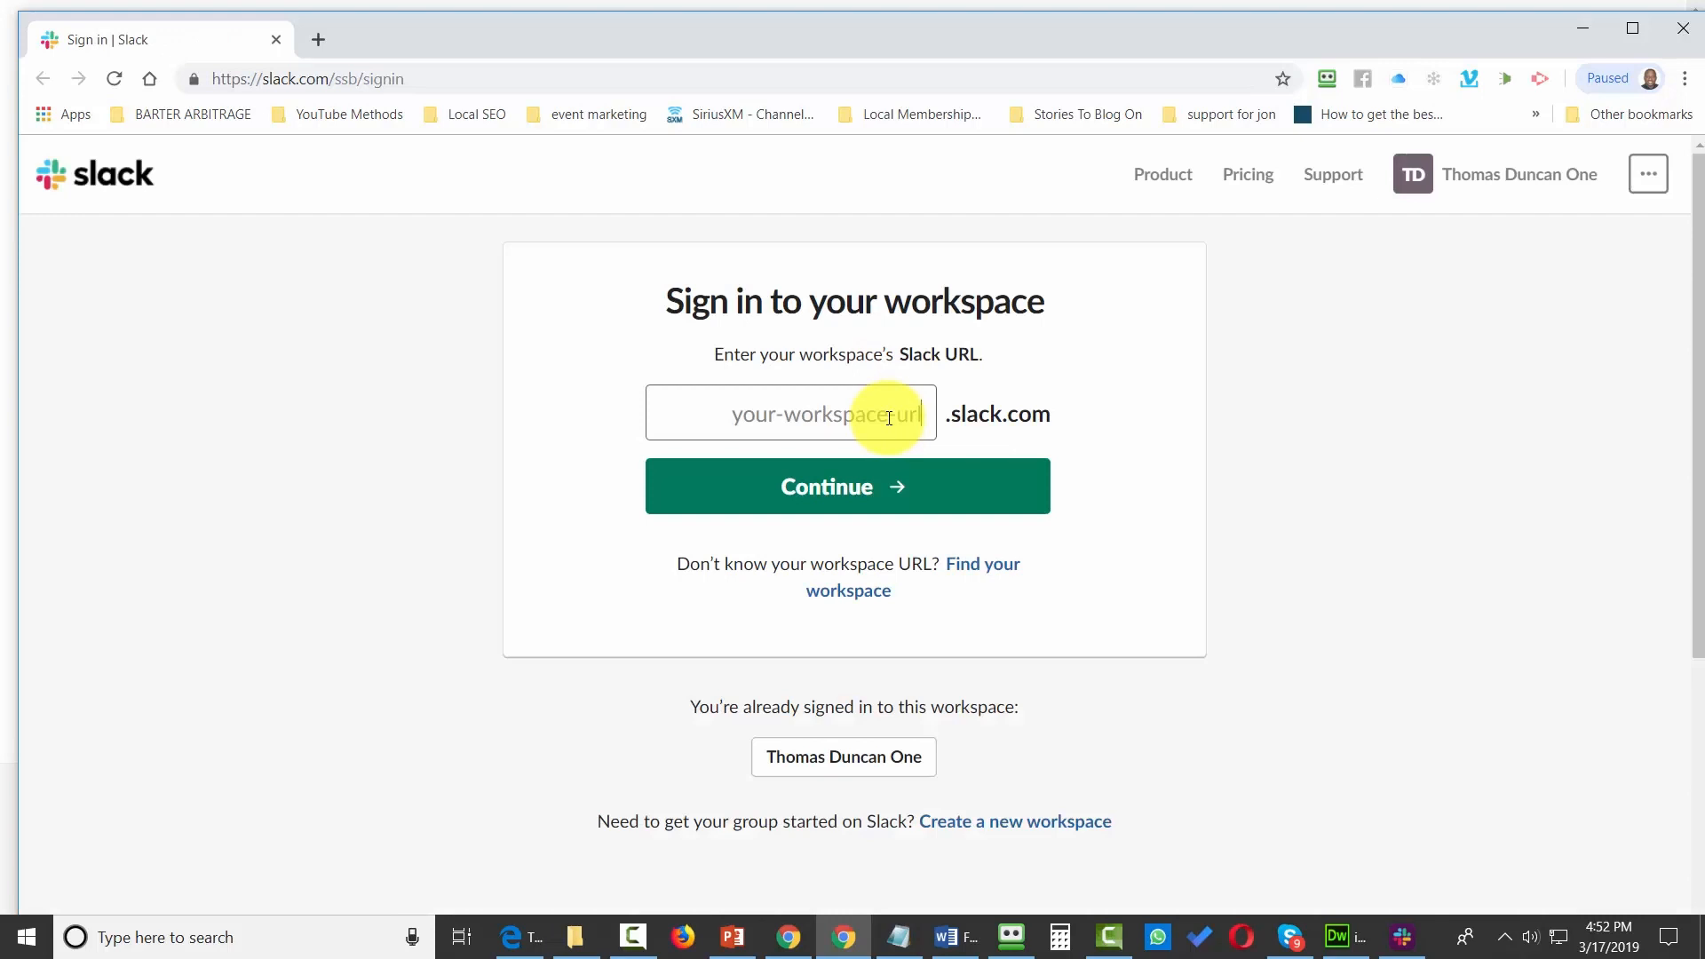
type("thomasduncantwo")
left_click(815, 491)
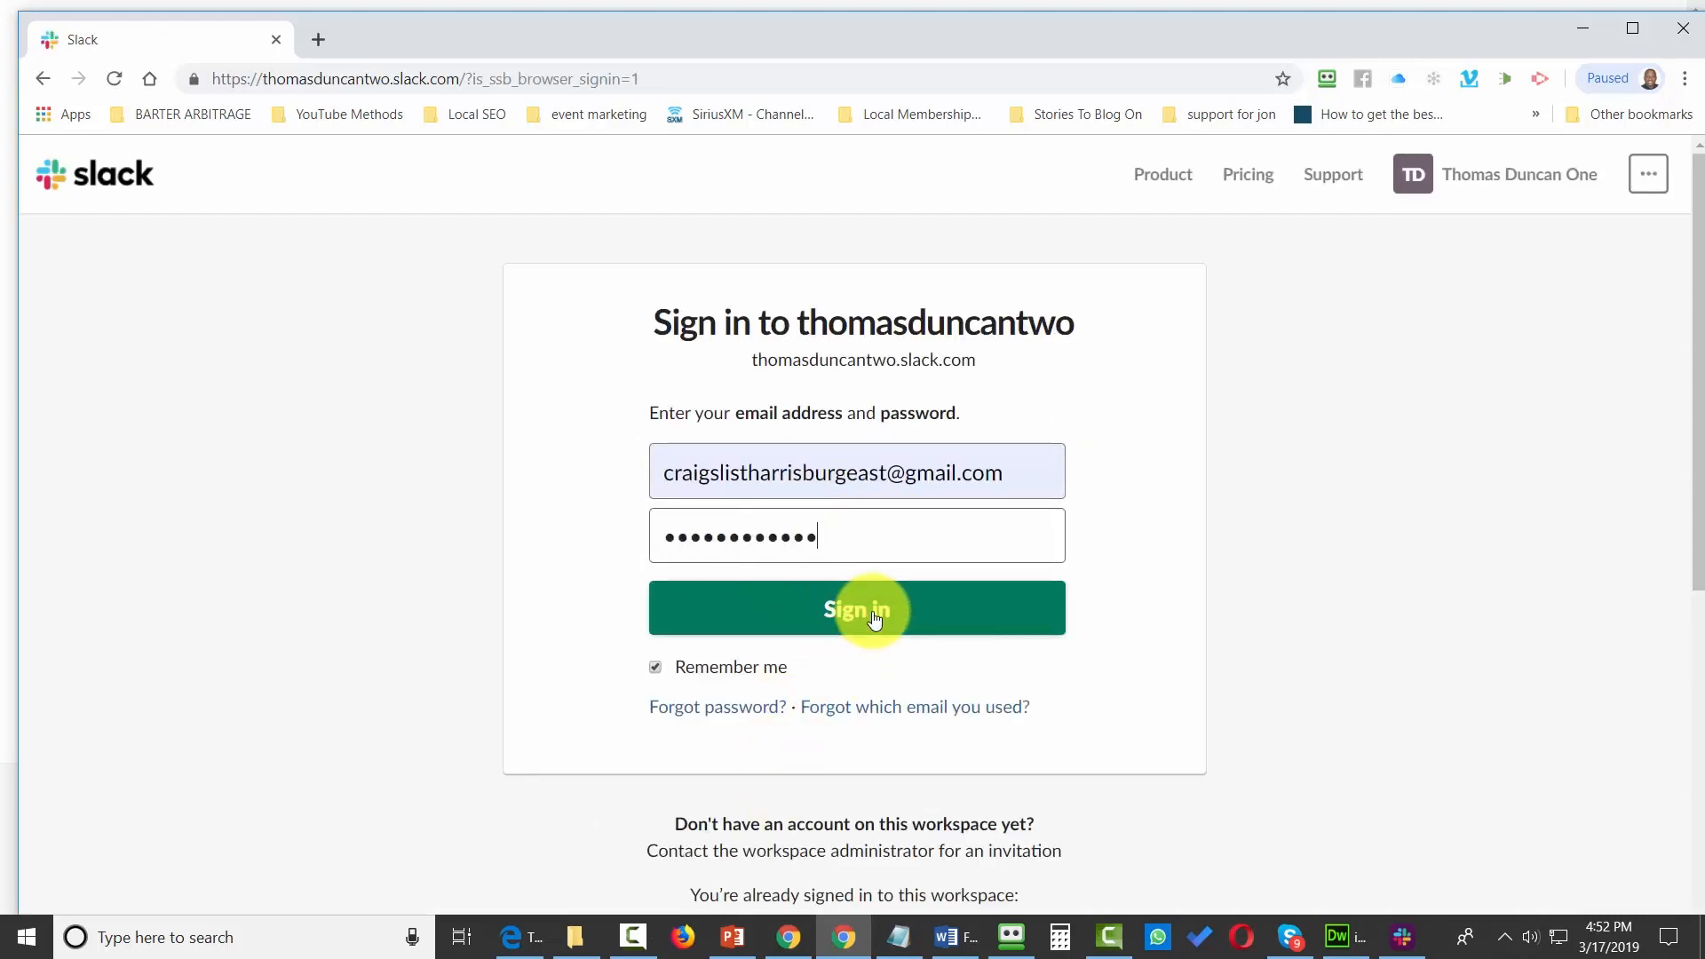
left_click(875, 619)
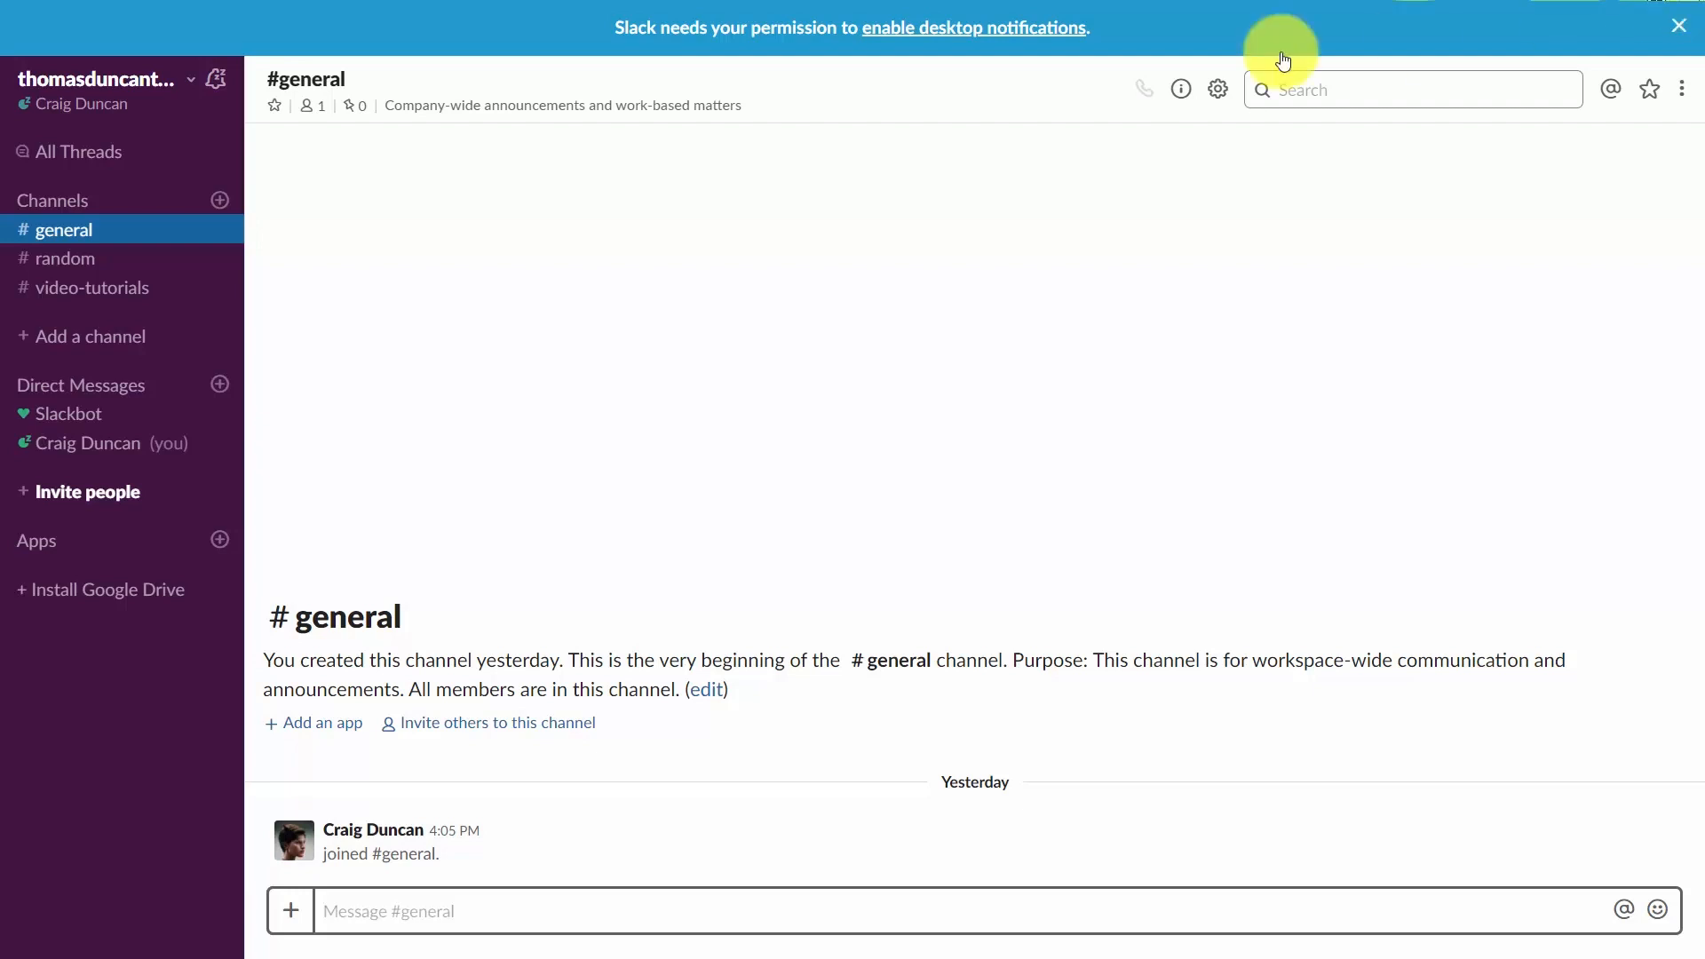
Open the workspace customization settings and add the alias :thomasd: for the thumbs-up emoji.
left_click(193, 77)
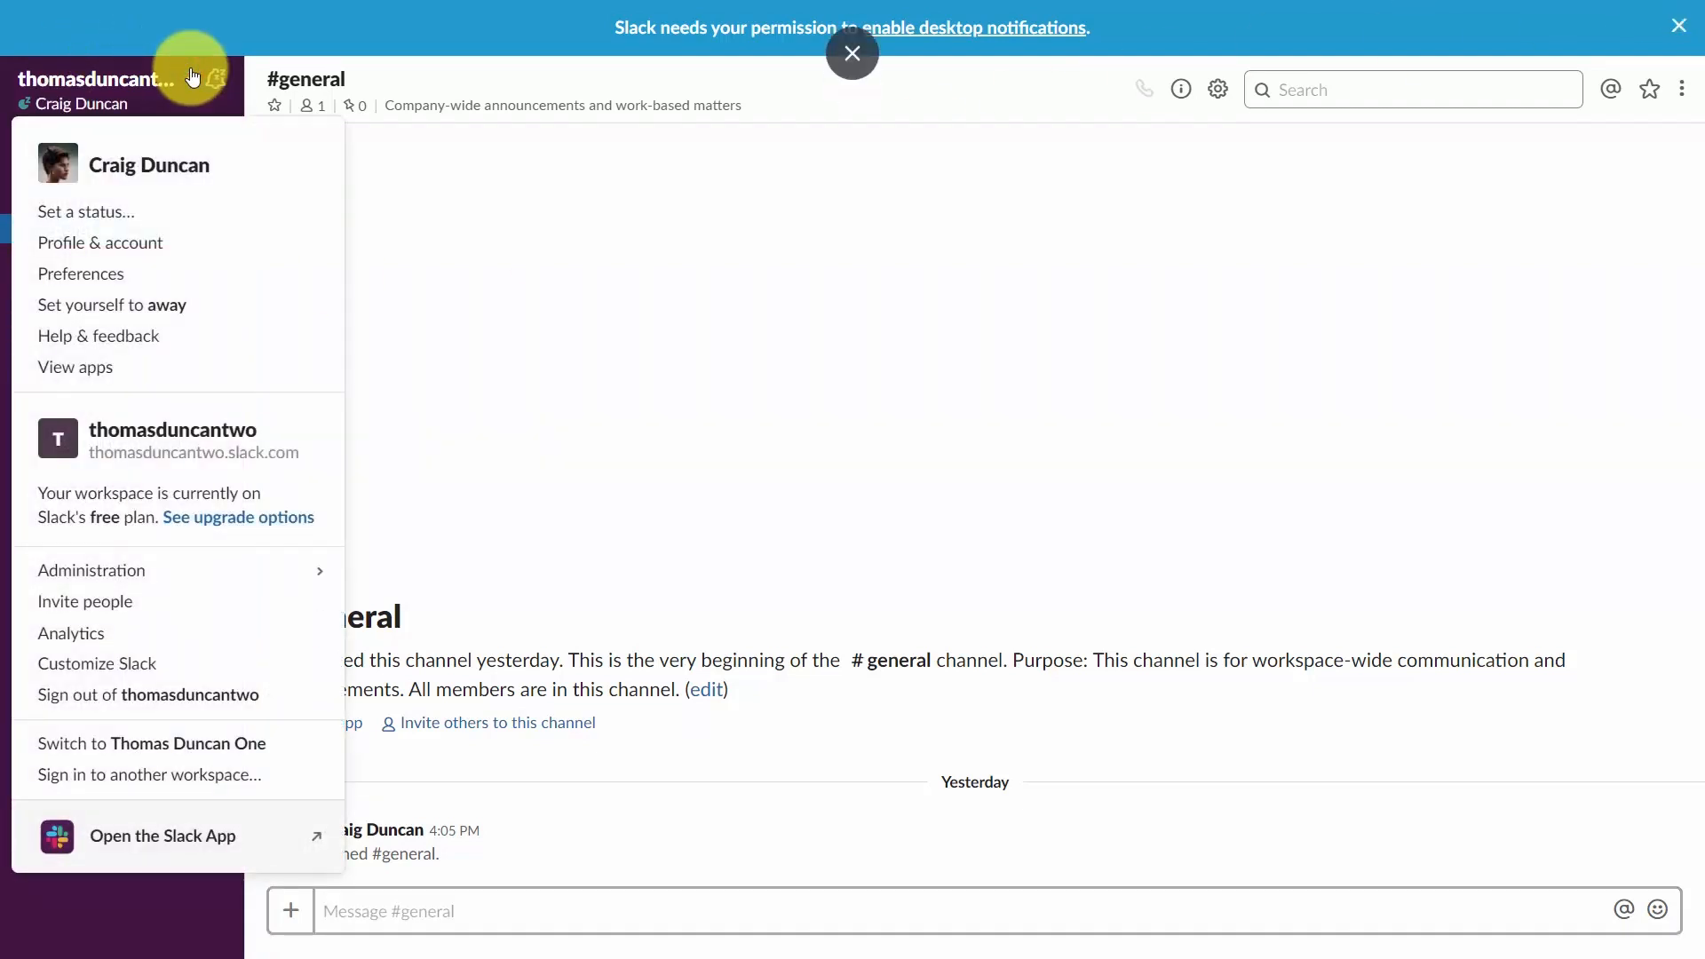
left_click(158, 680)
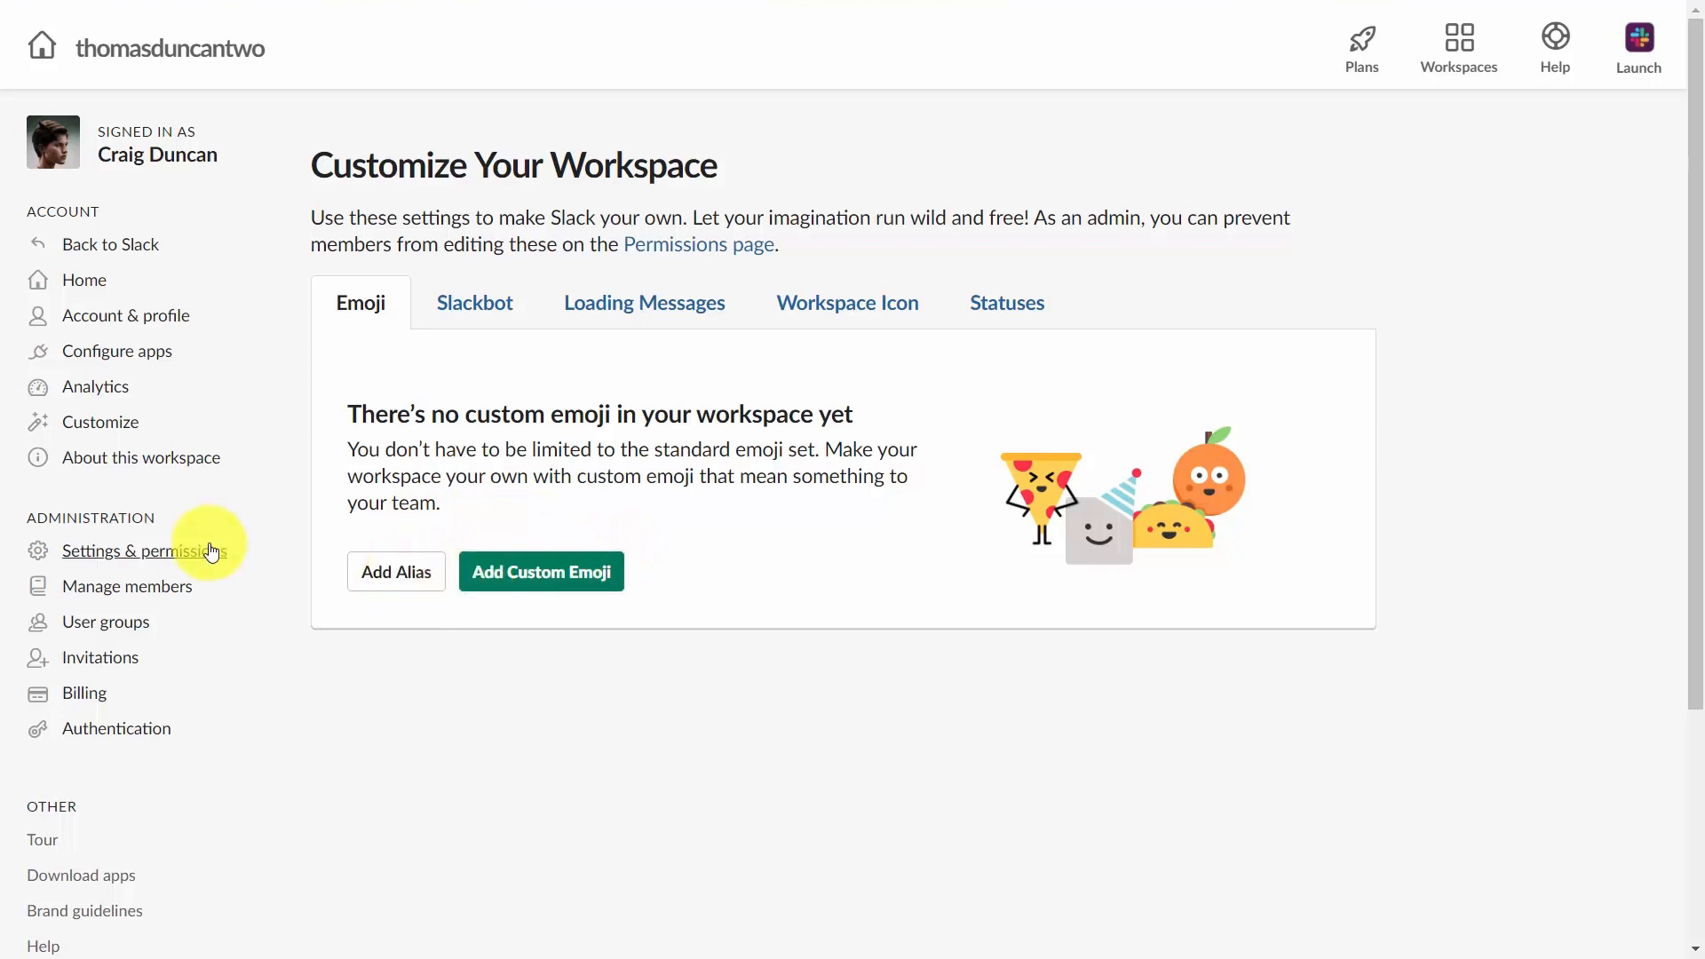
left_click(380, 577)
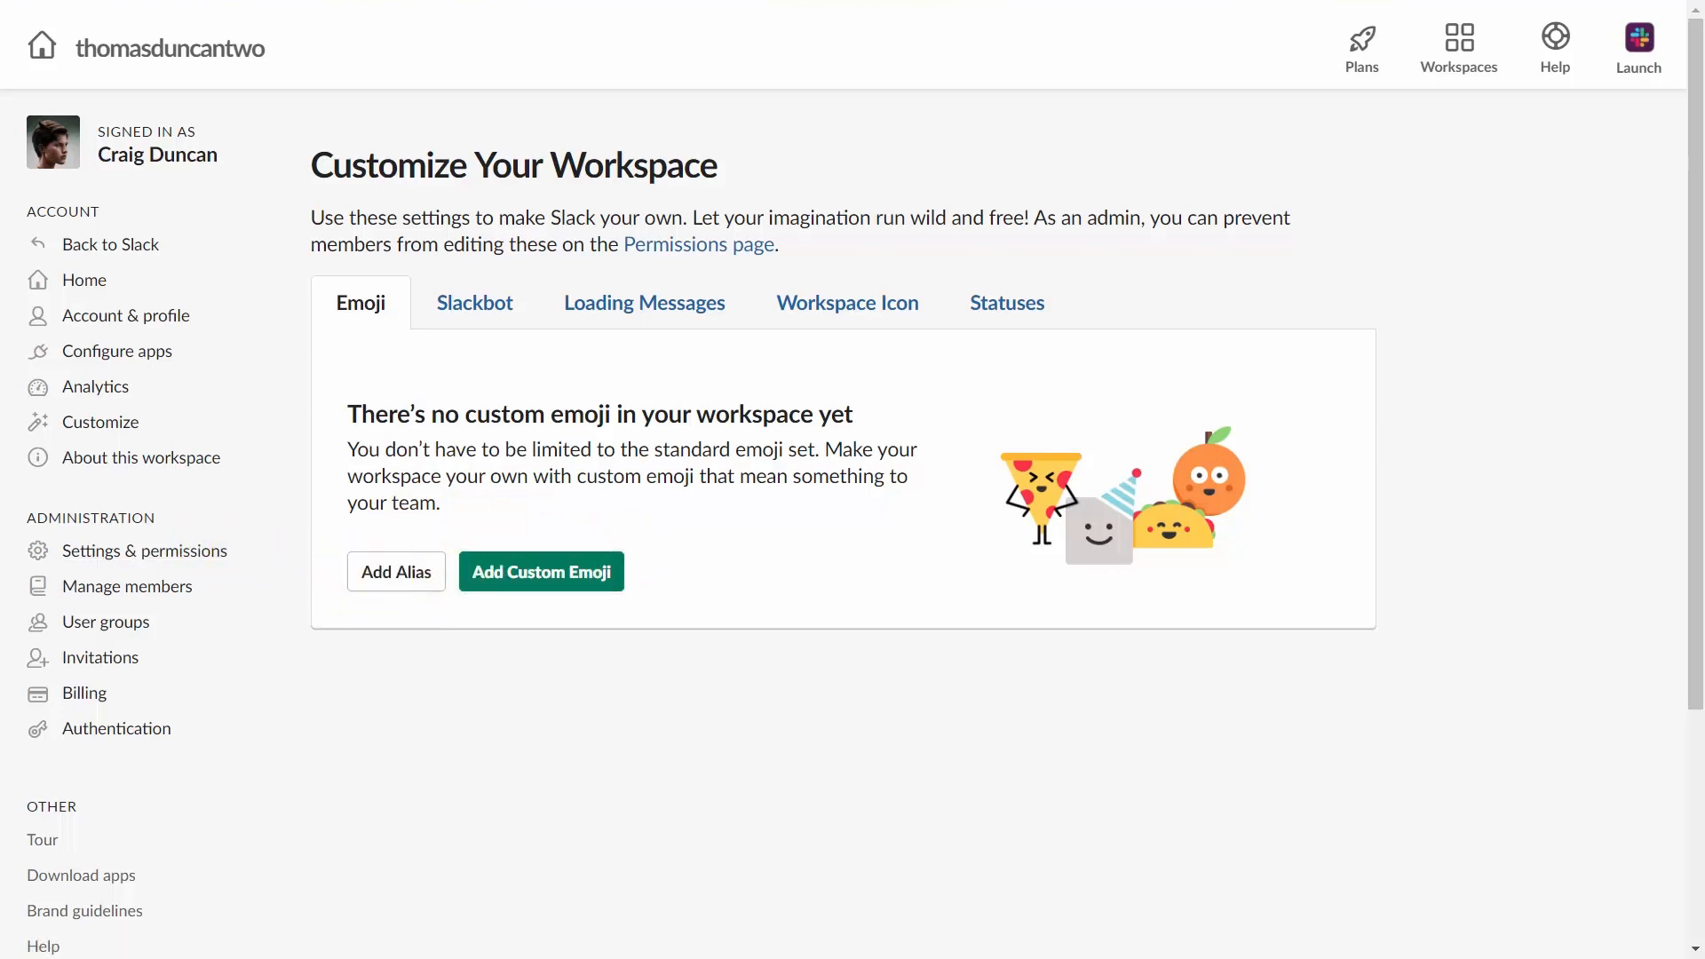
type("thomasd")
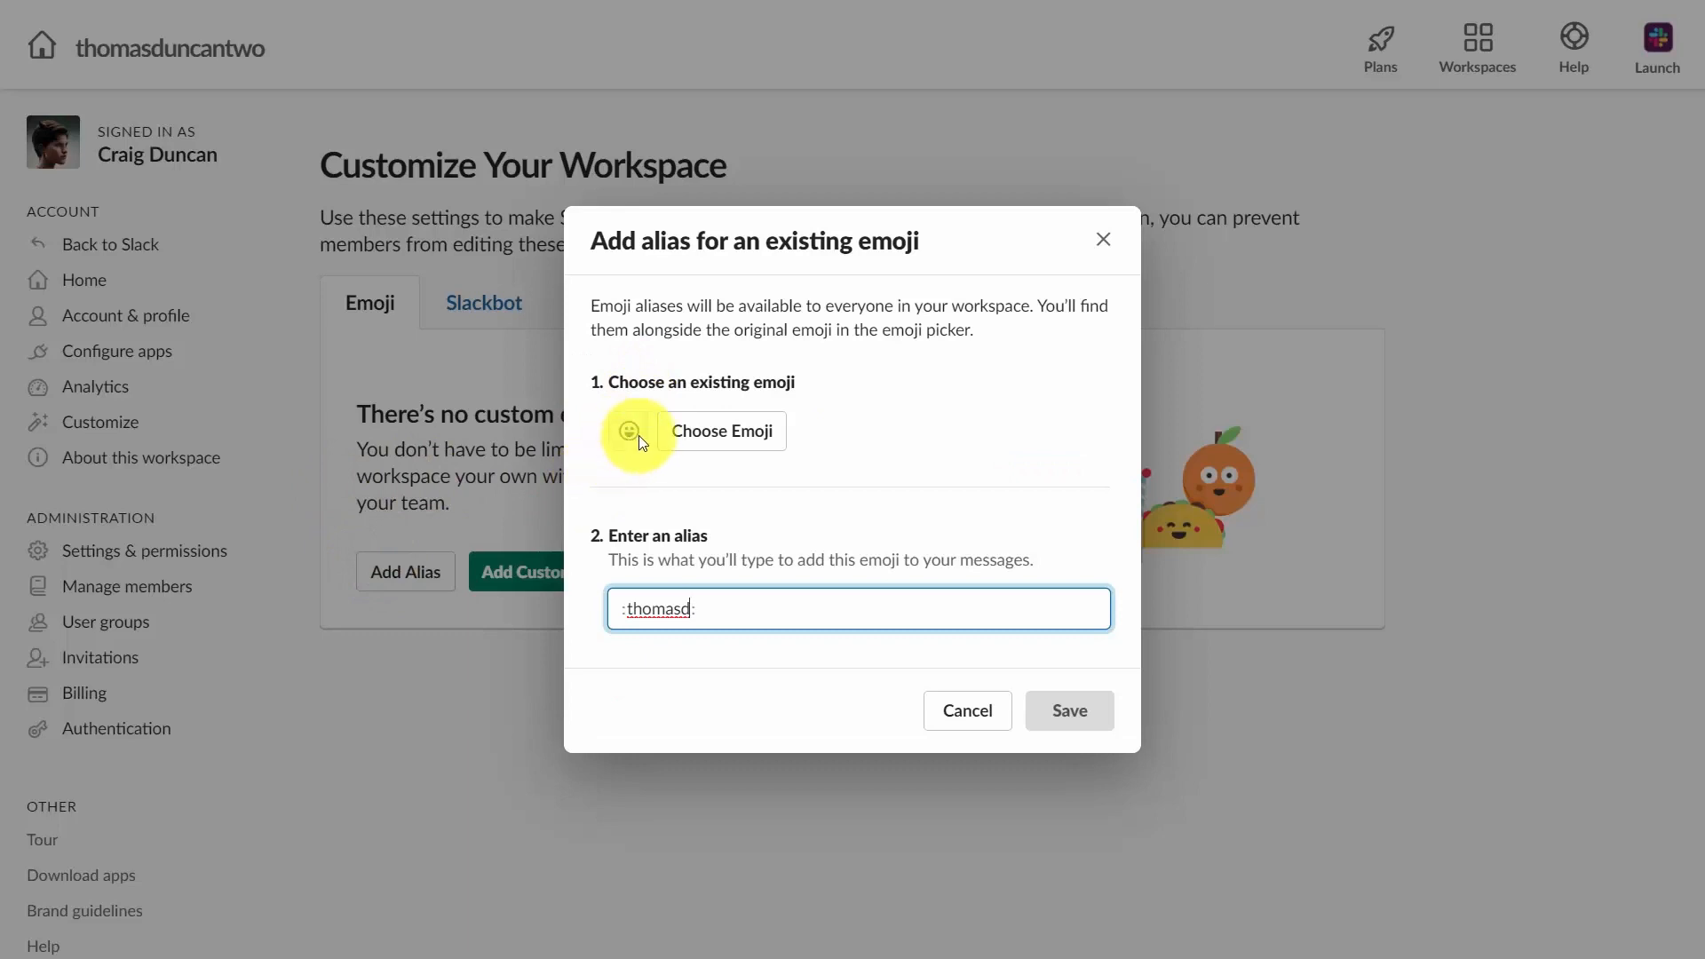
left_click(688, 432)
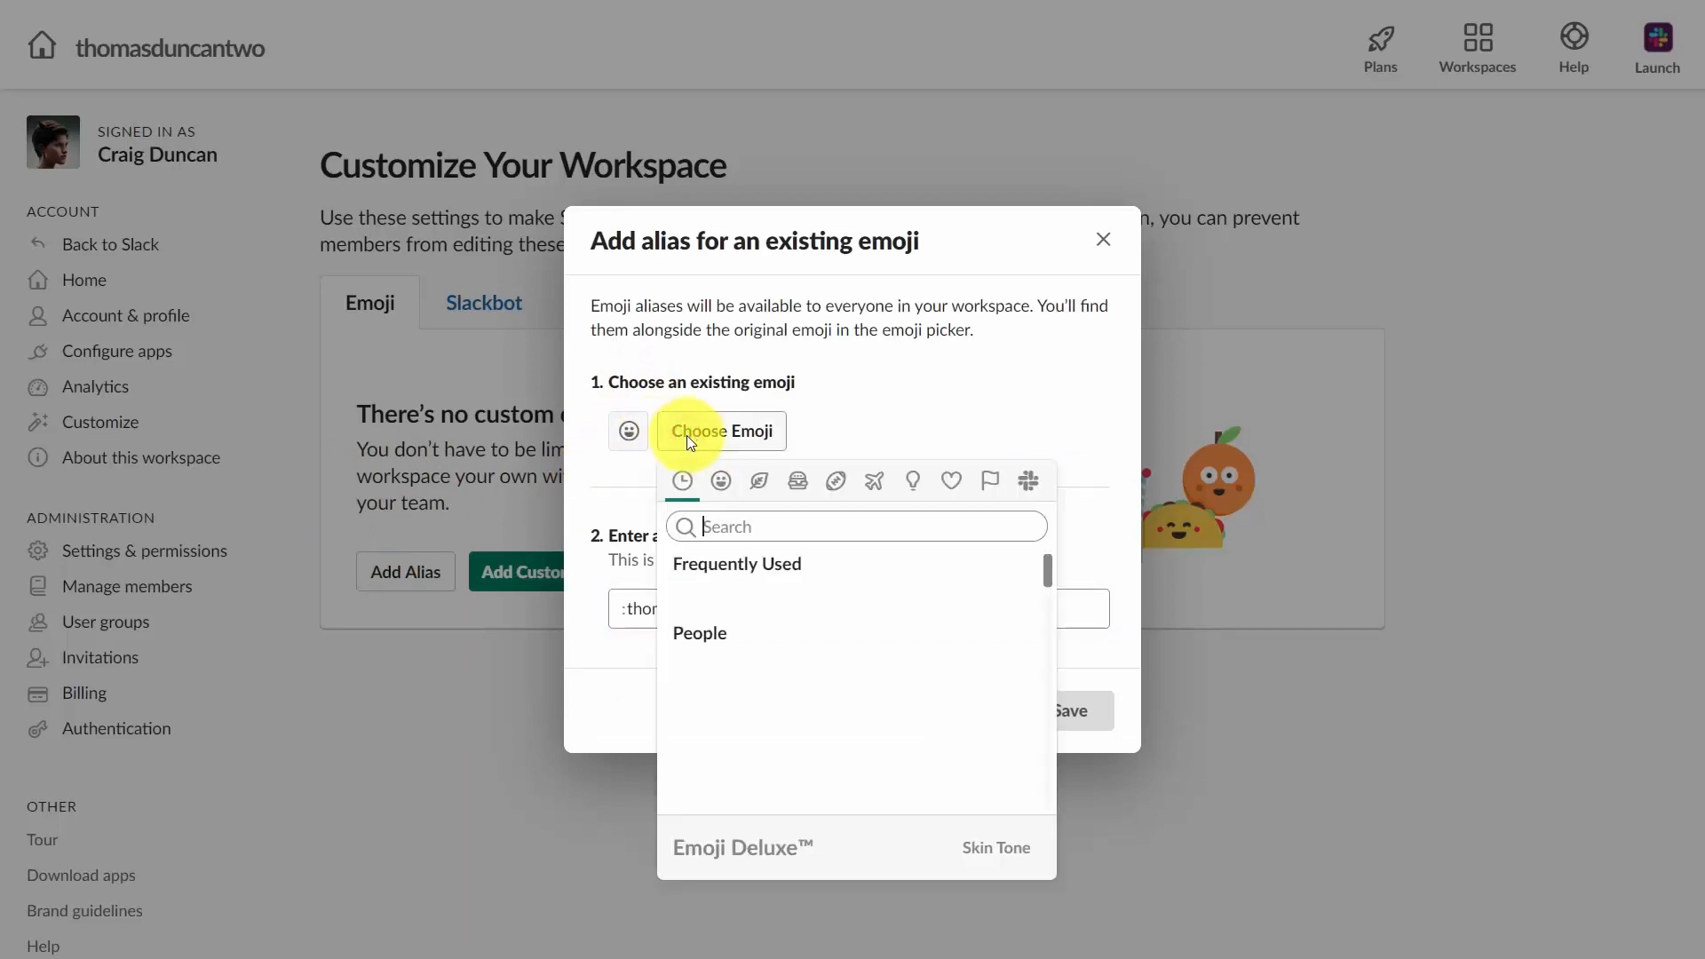
left_click(746, 603)
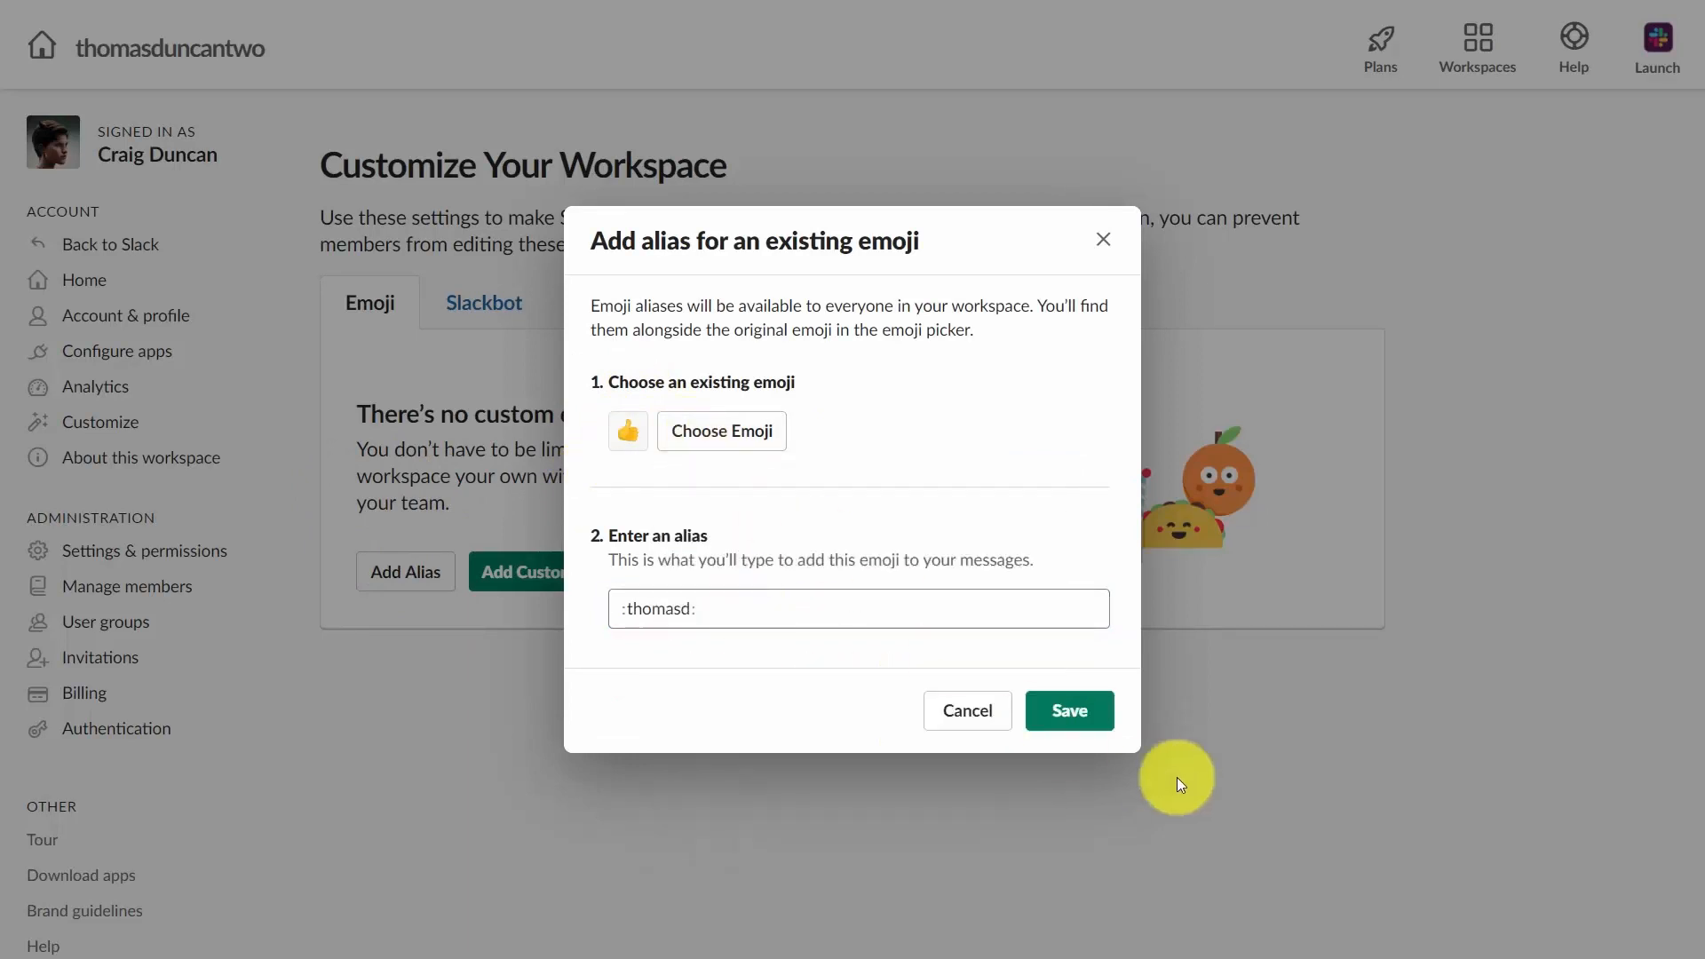
left_click(1068, 711)
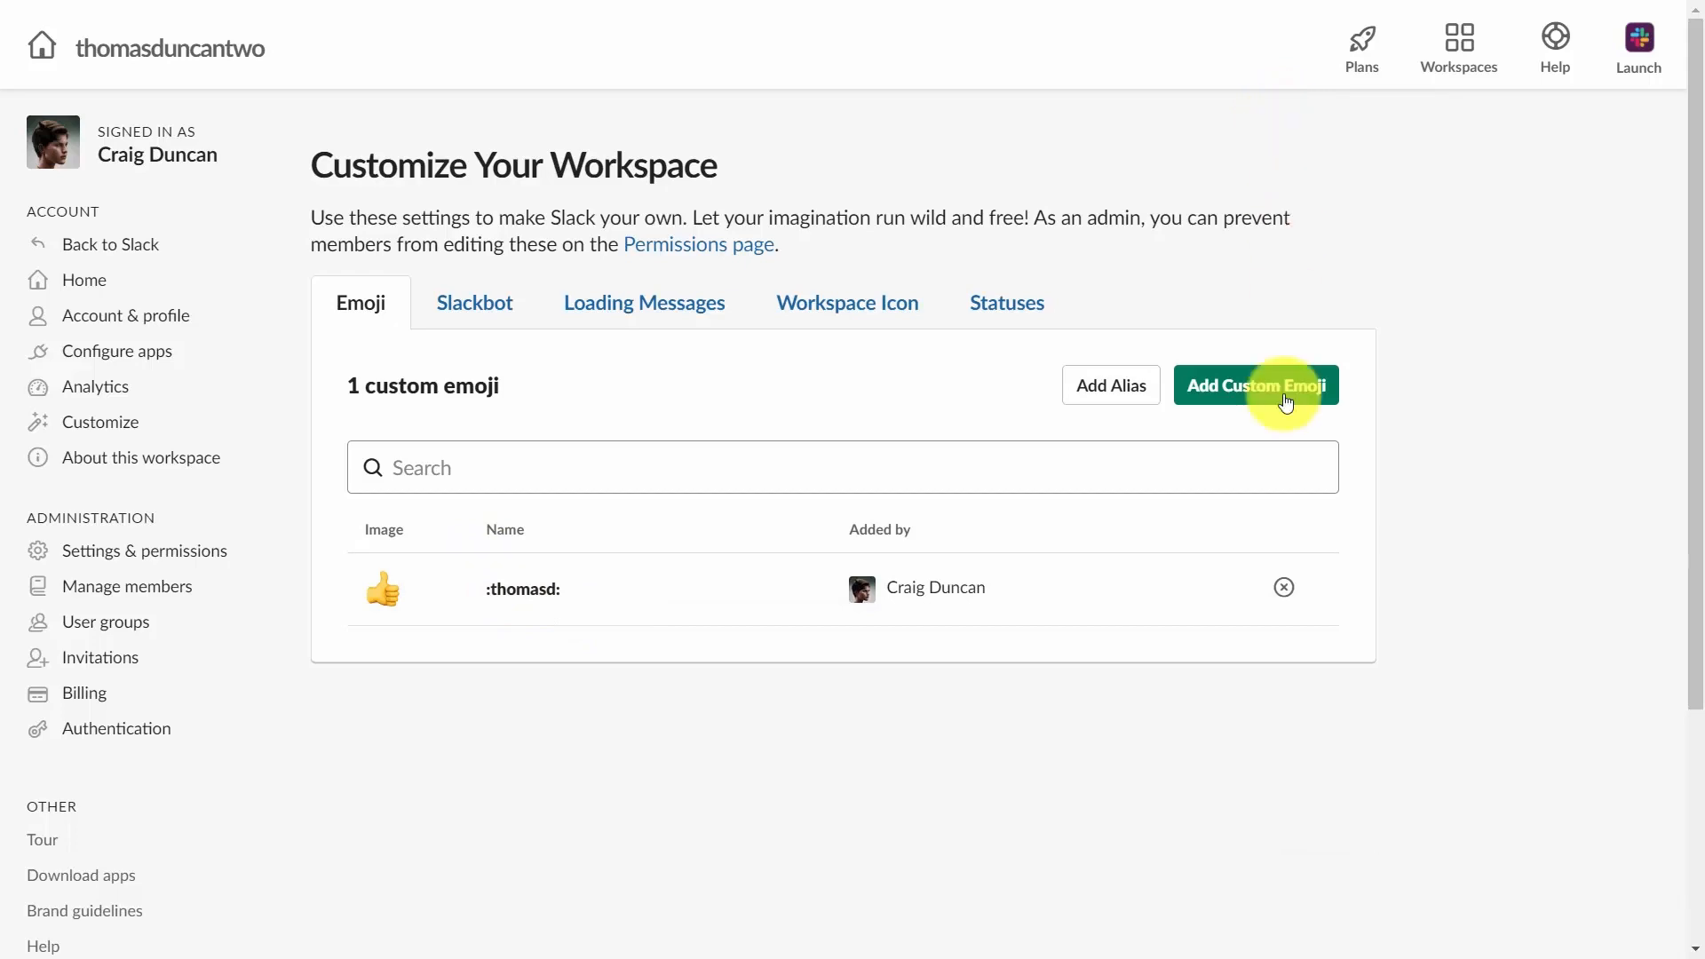
Add a custom emoji from podcast.png named :craigd:.
left_click(1241, 390)
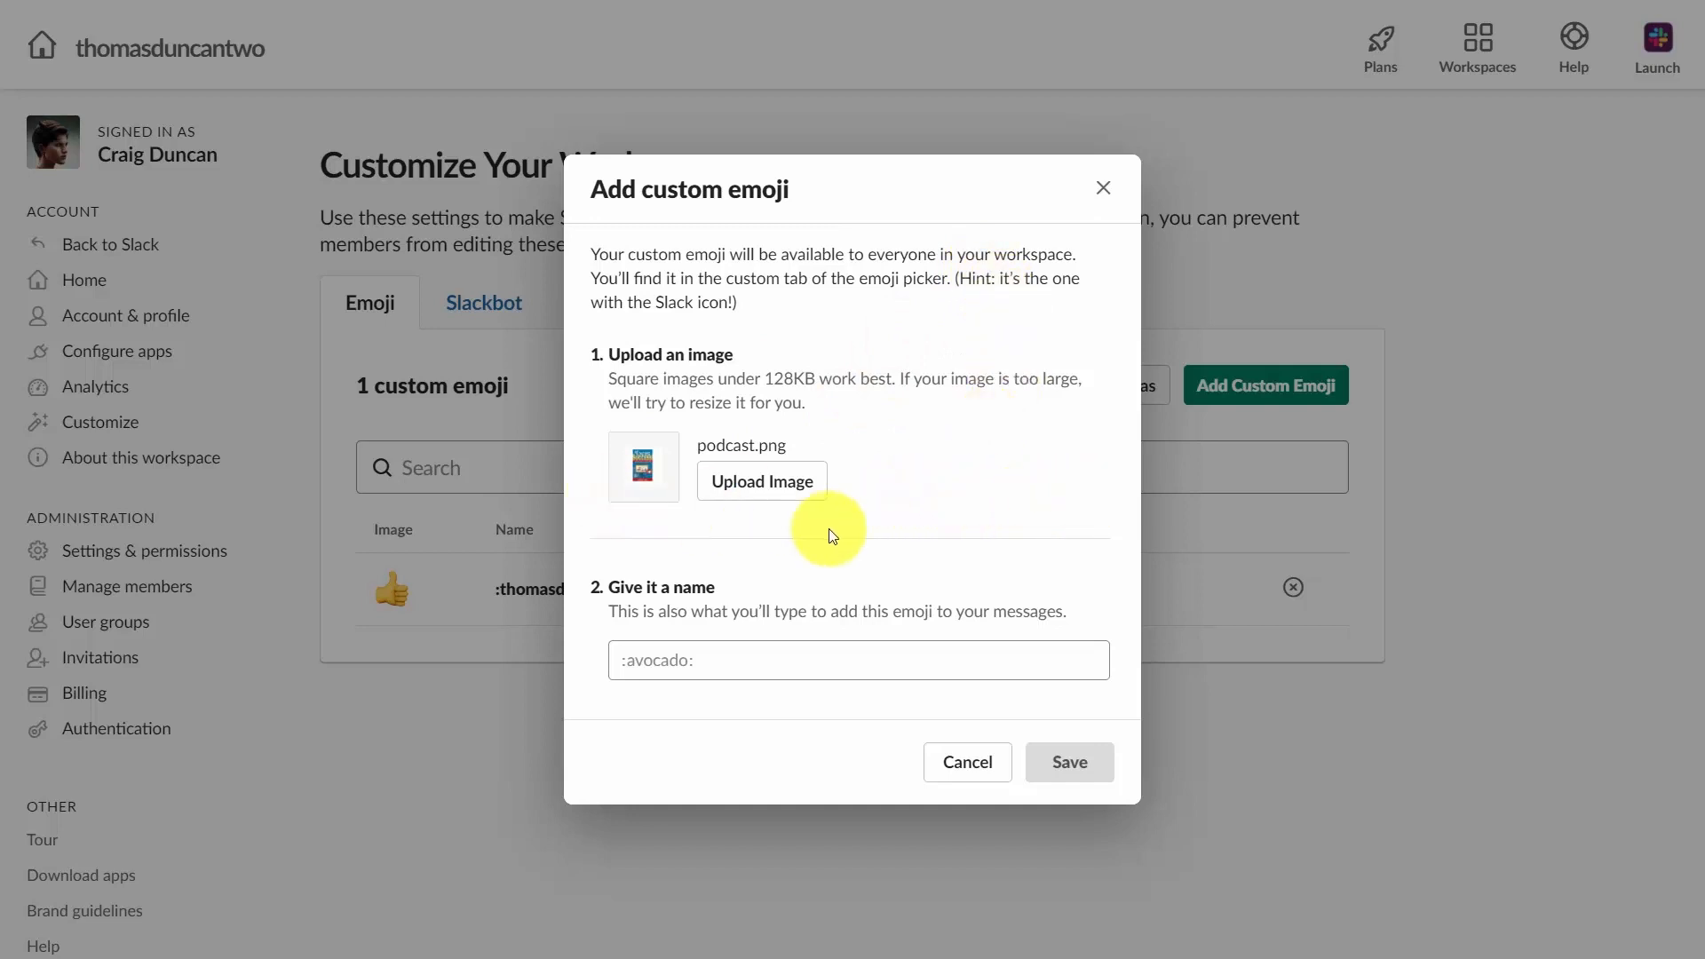
left_click(664, 653)
type("craigd:")
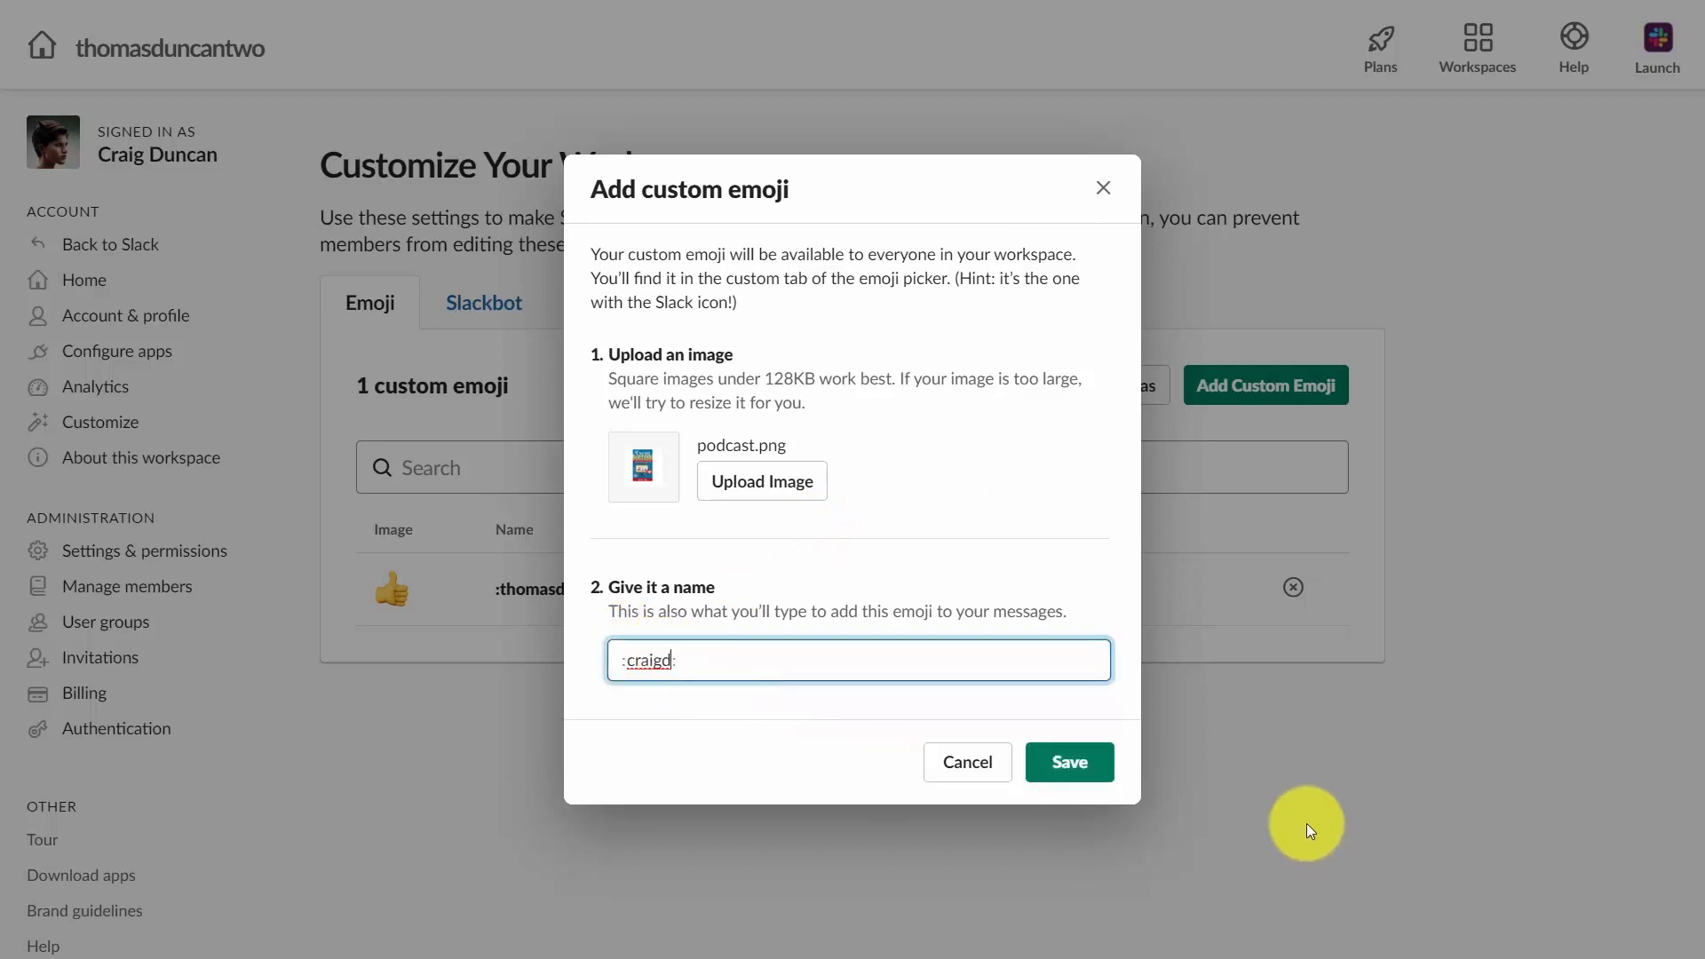
left_click(1074, 762)
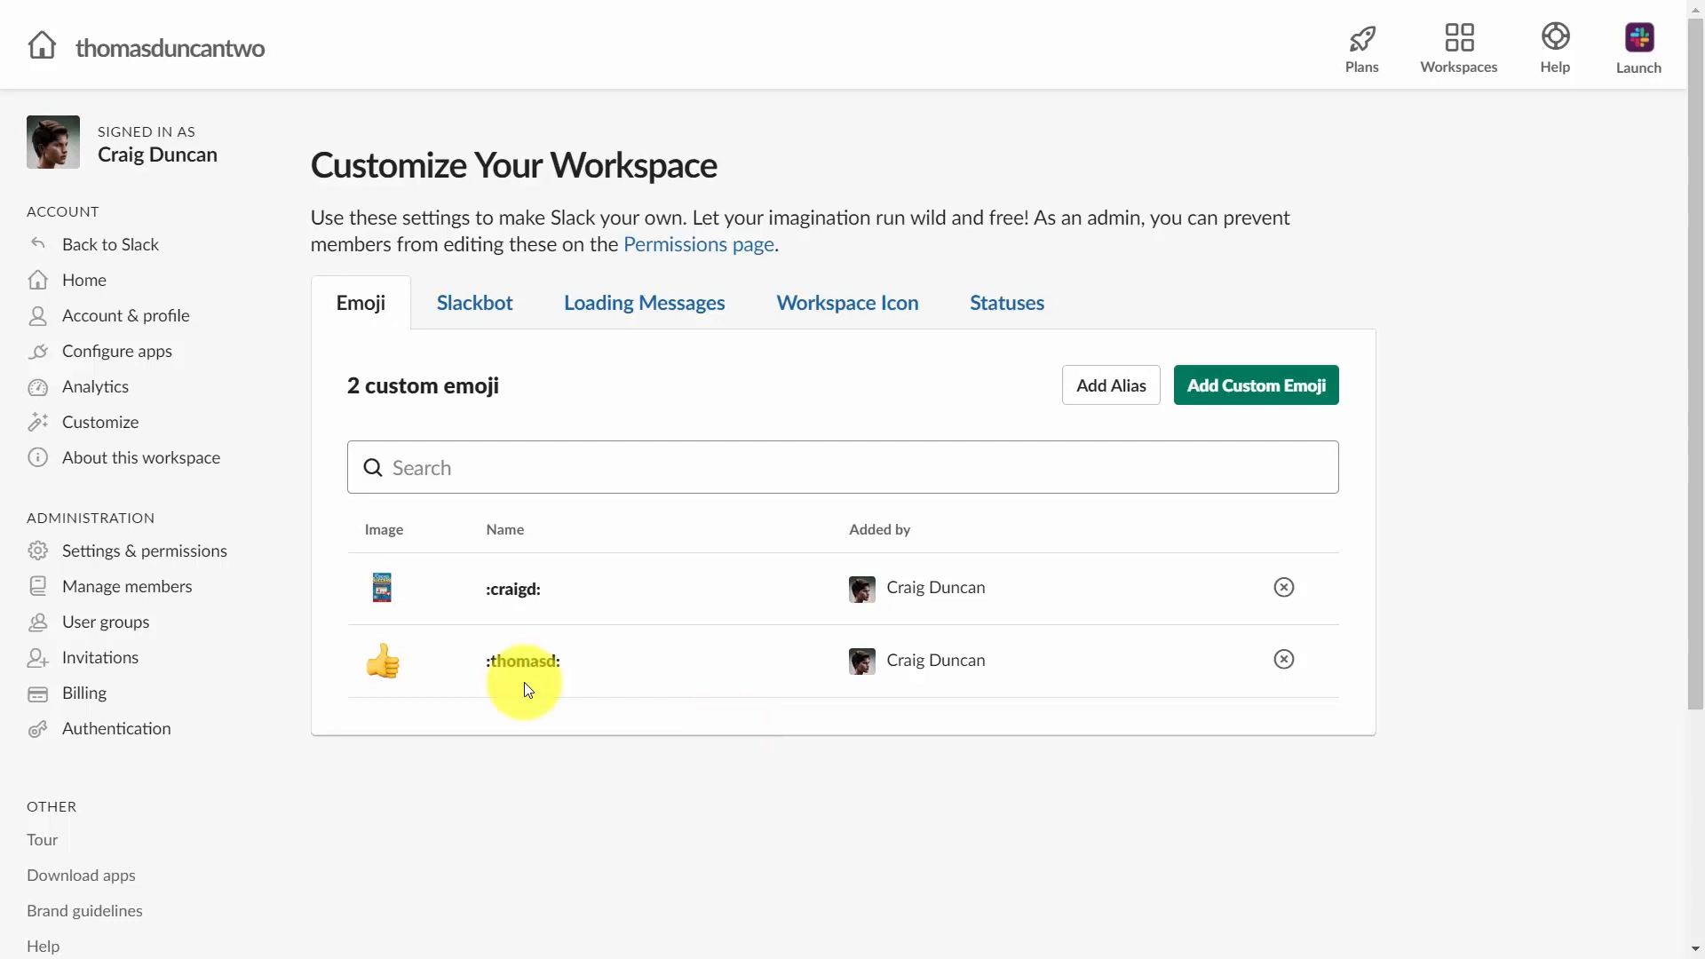
Save the Slackbot response answering "Where is the storage drive?" with the Google Drive link.
left_click(474, 302)
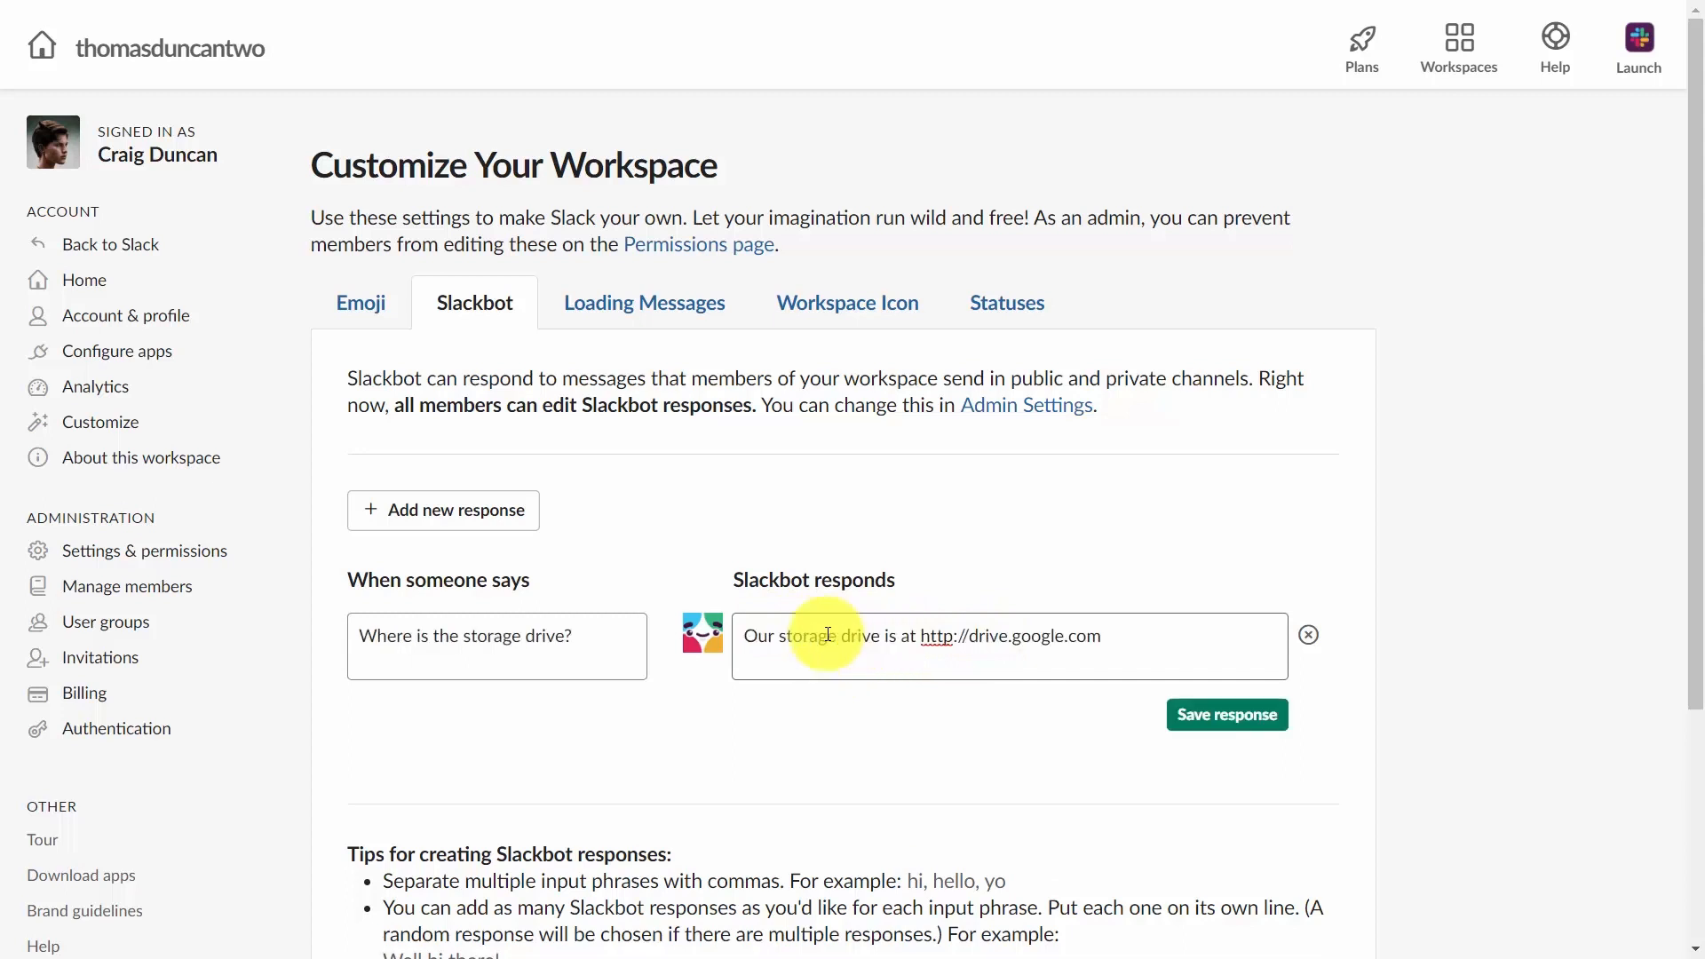
left_click(1221, 716)
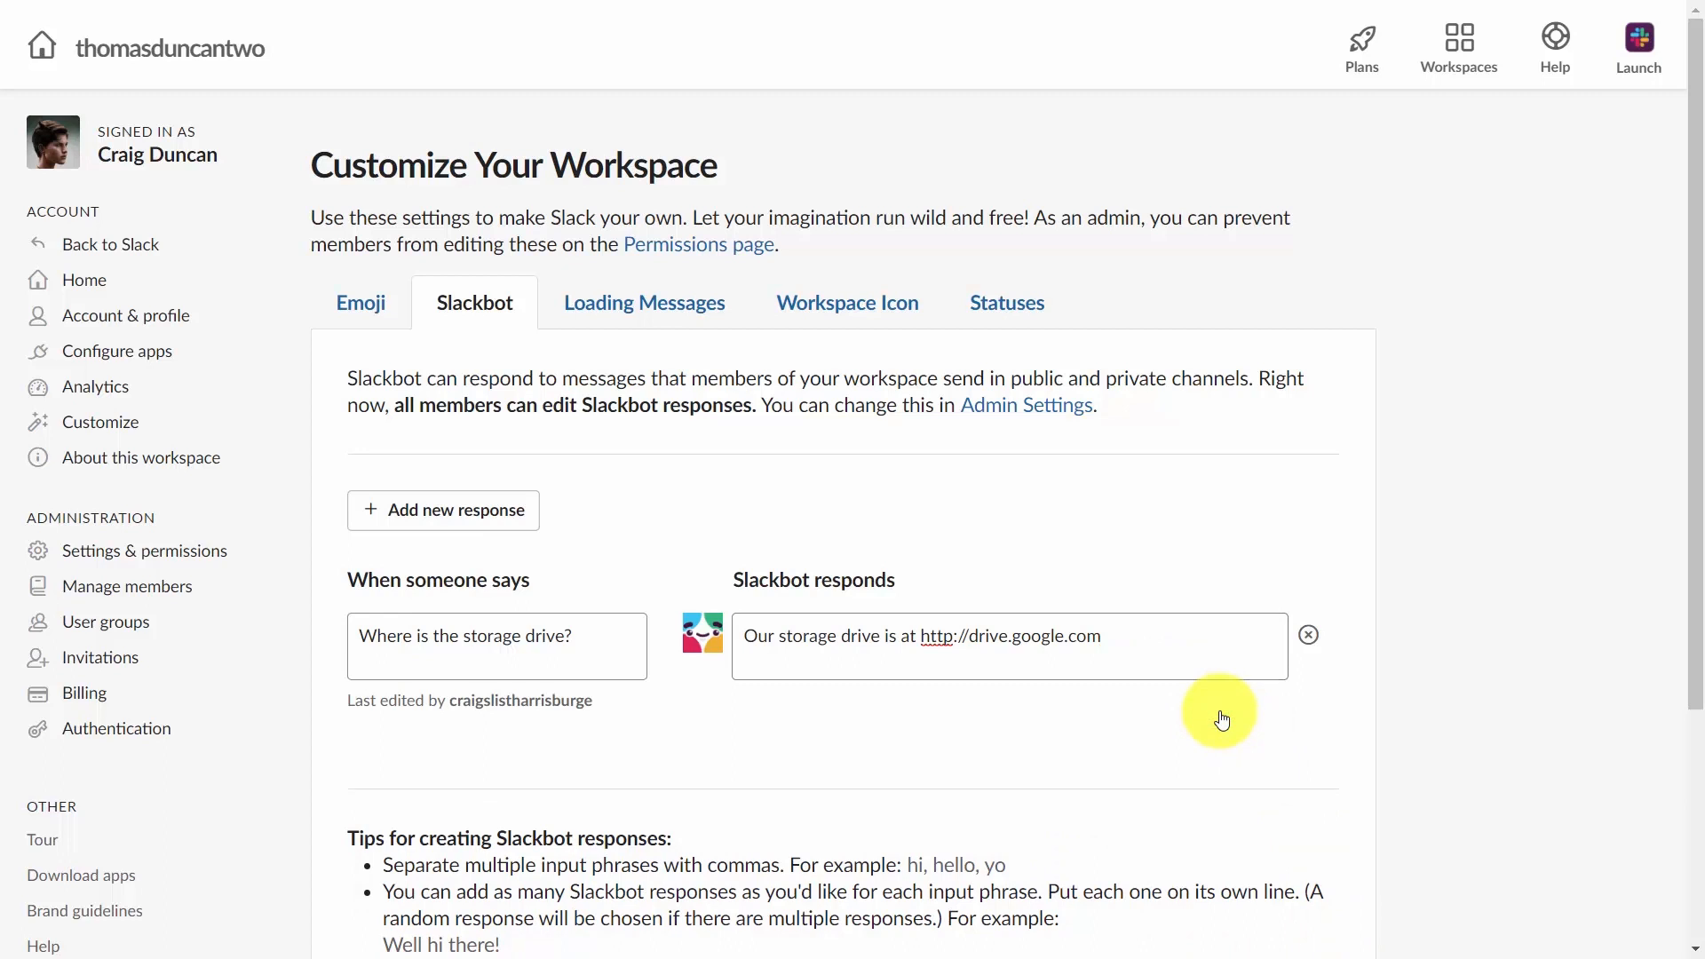
left_click(411, 511)
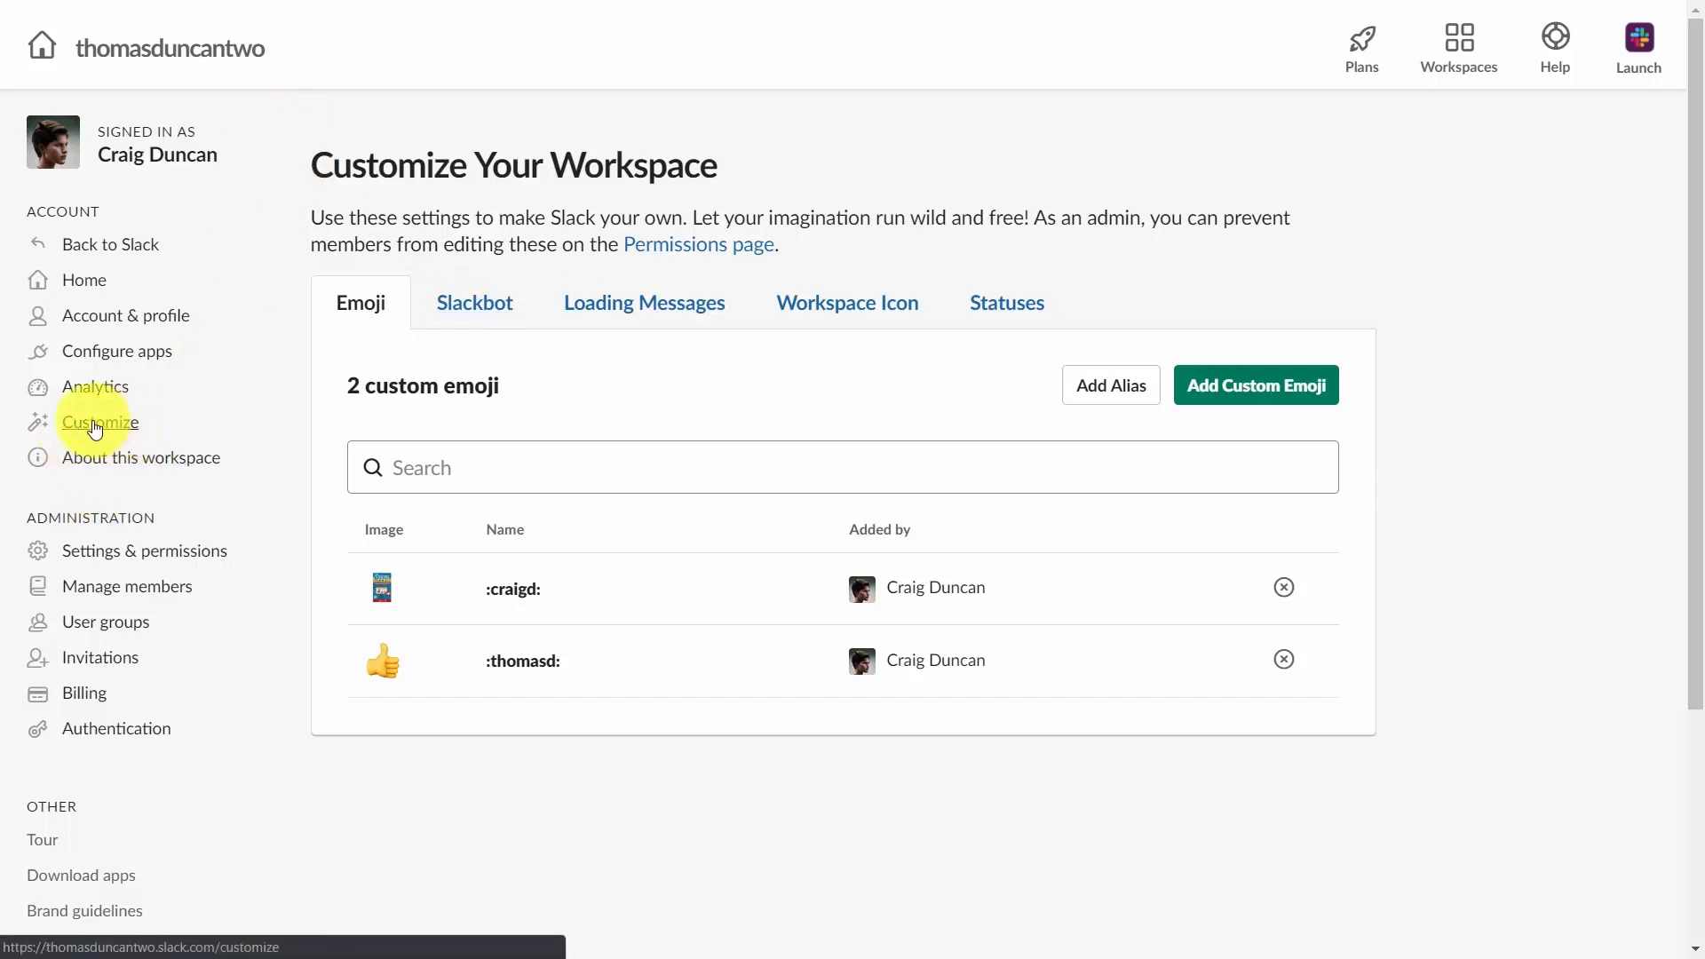
Turn off Slack tips and tricks and Messages from your friends at Slack in the loading messages.
left_click(613, 304)
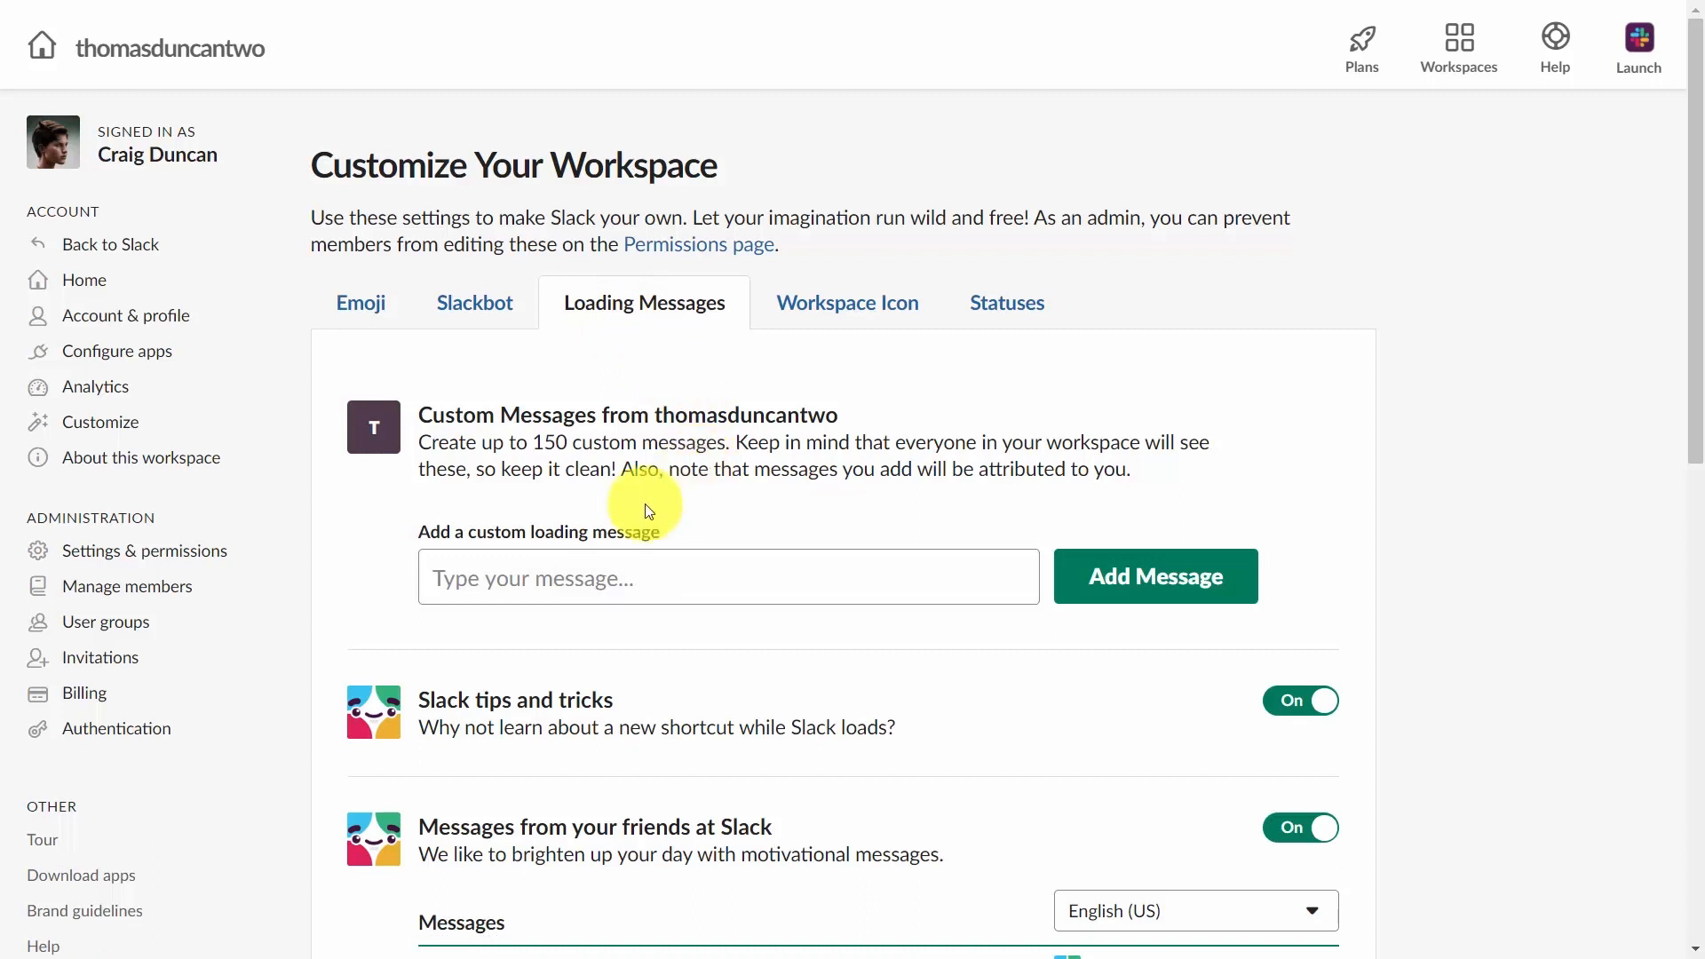
scroll(456, 640, "down", 1)
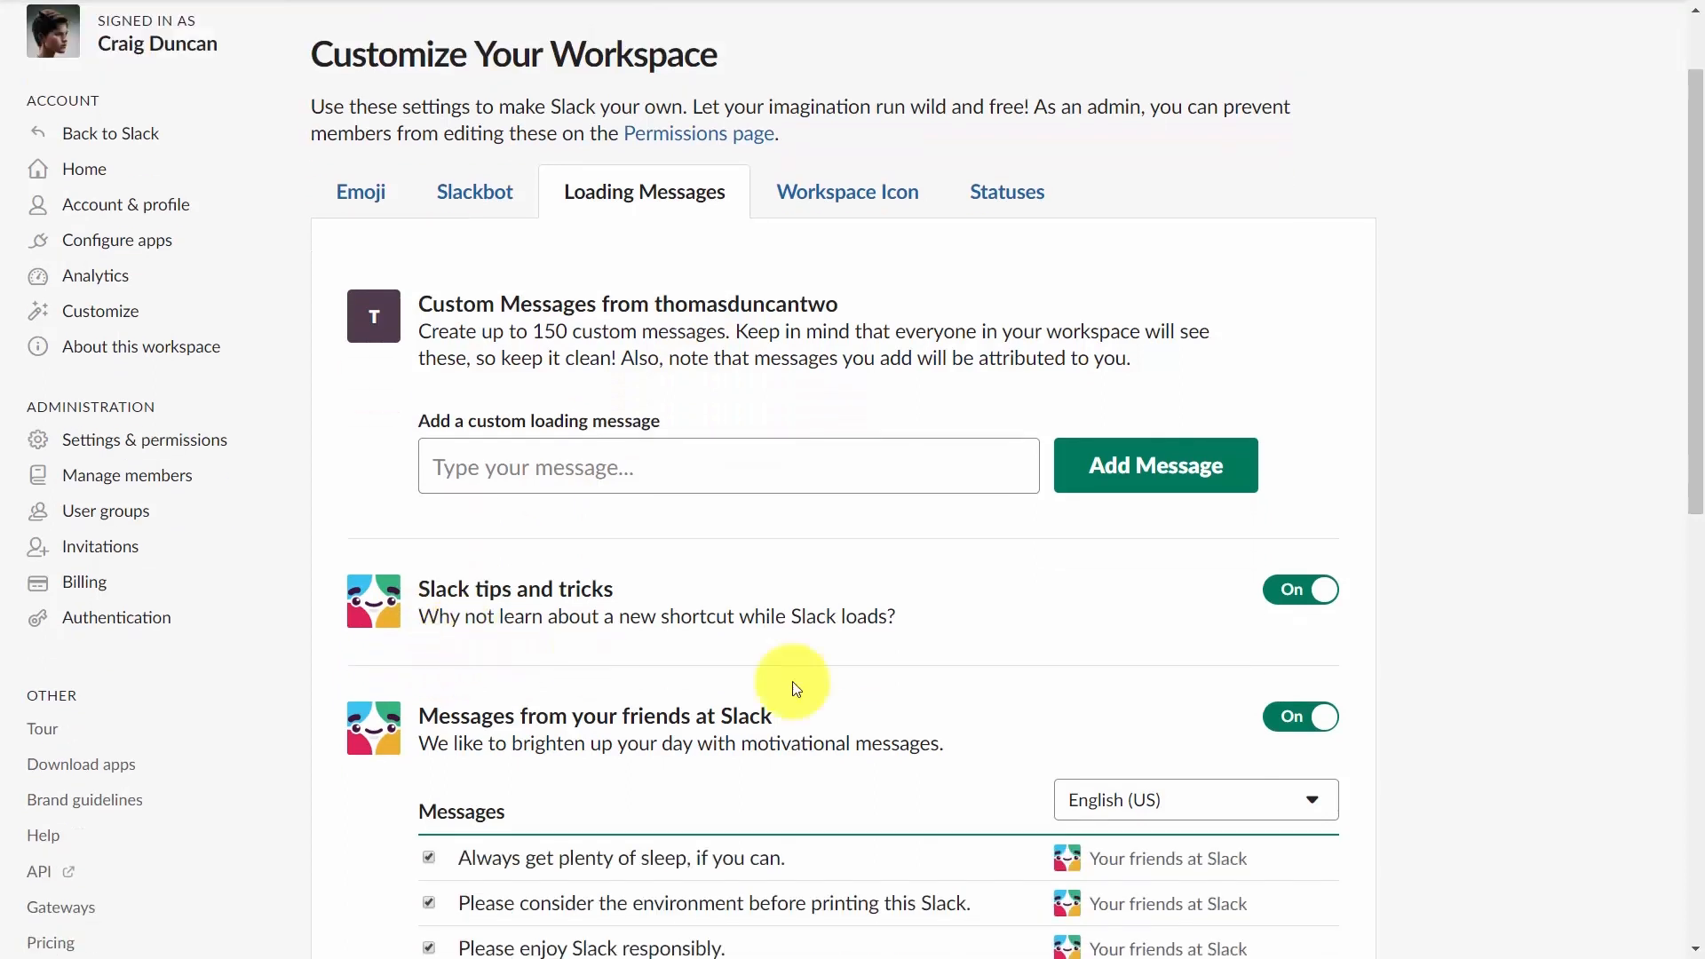
left_click(1289, 590)
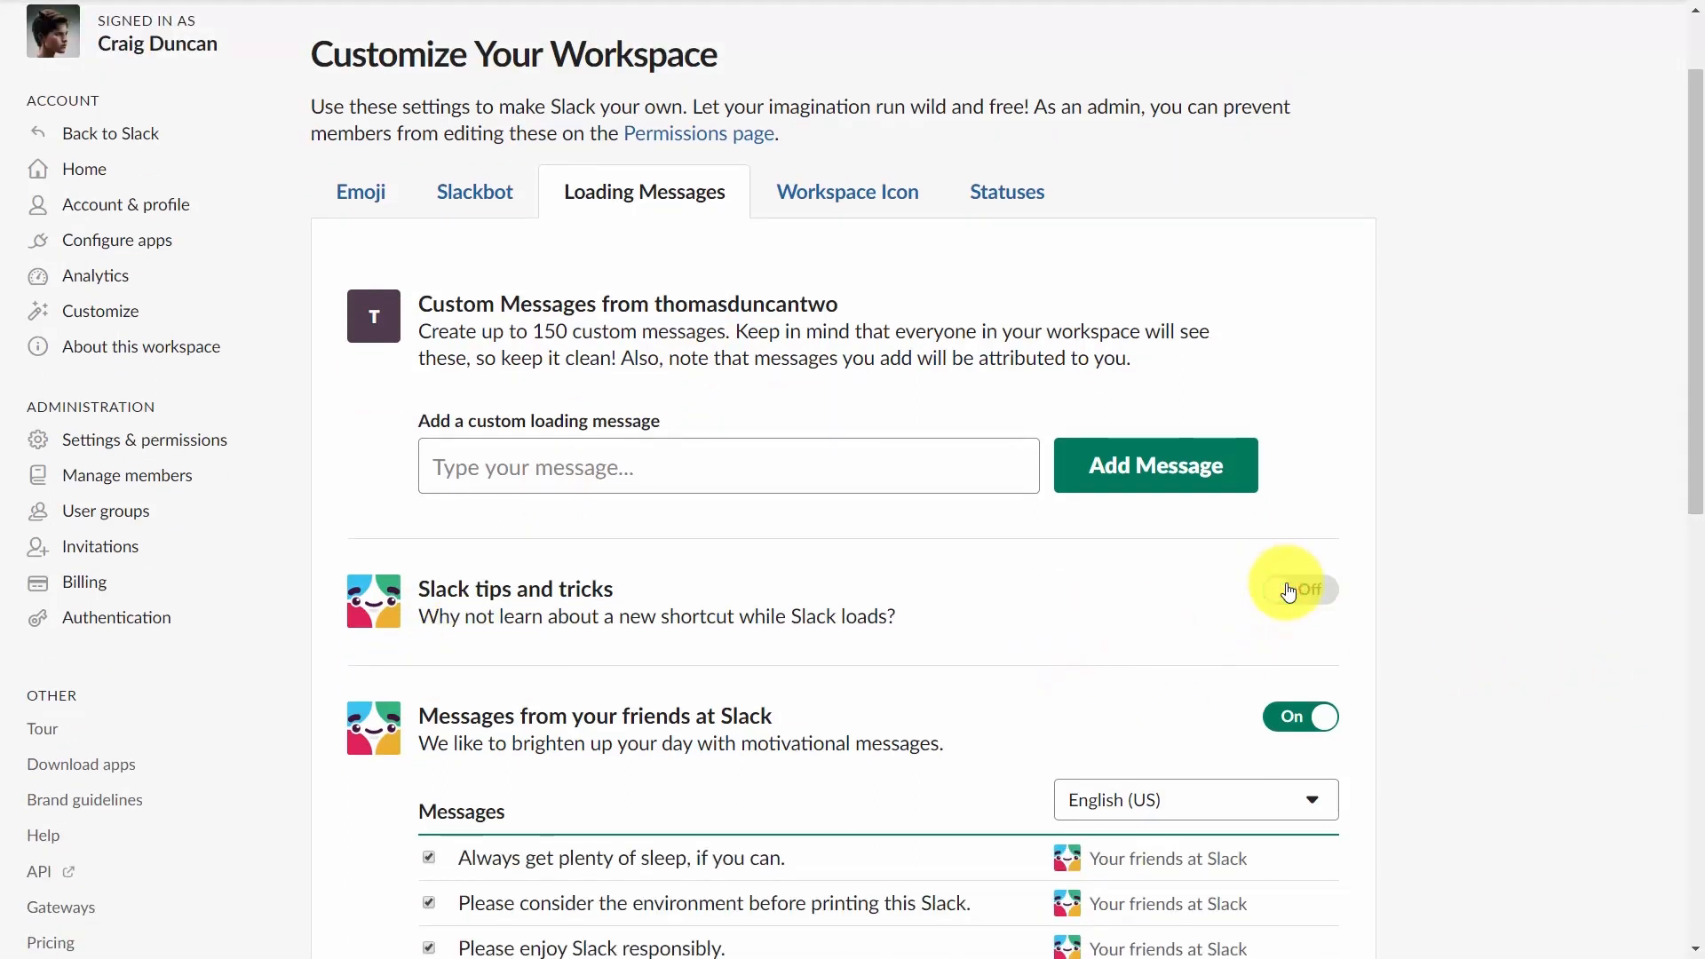
scroll(1056, 601, "down", 2)
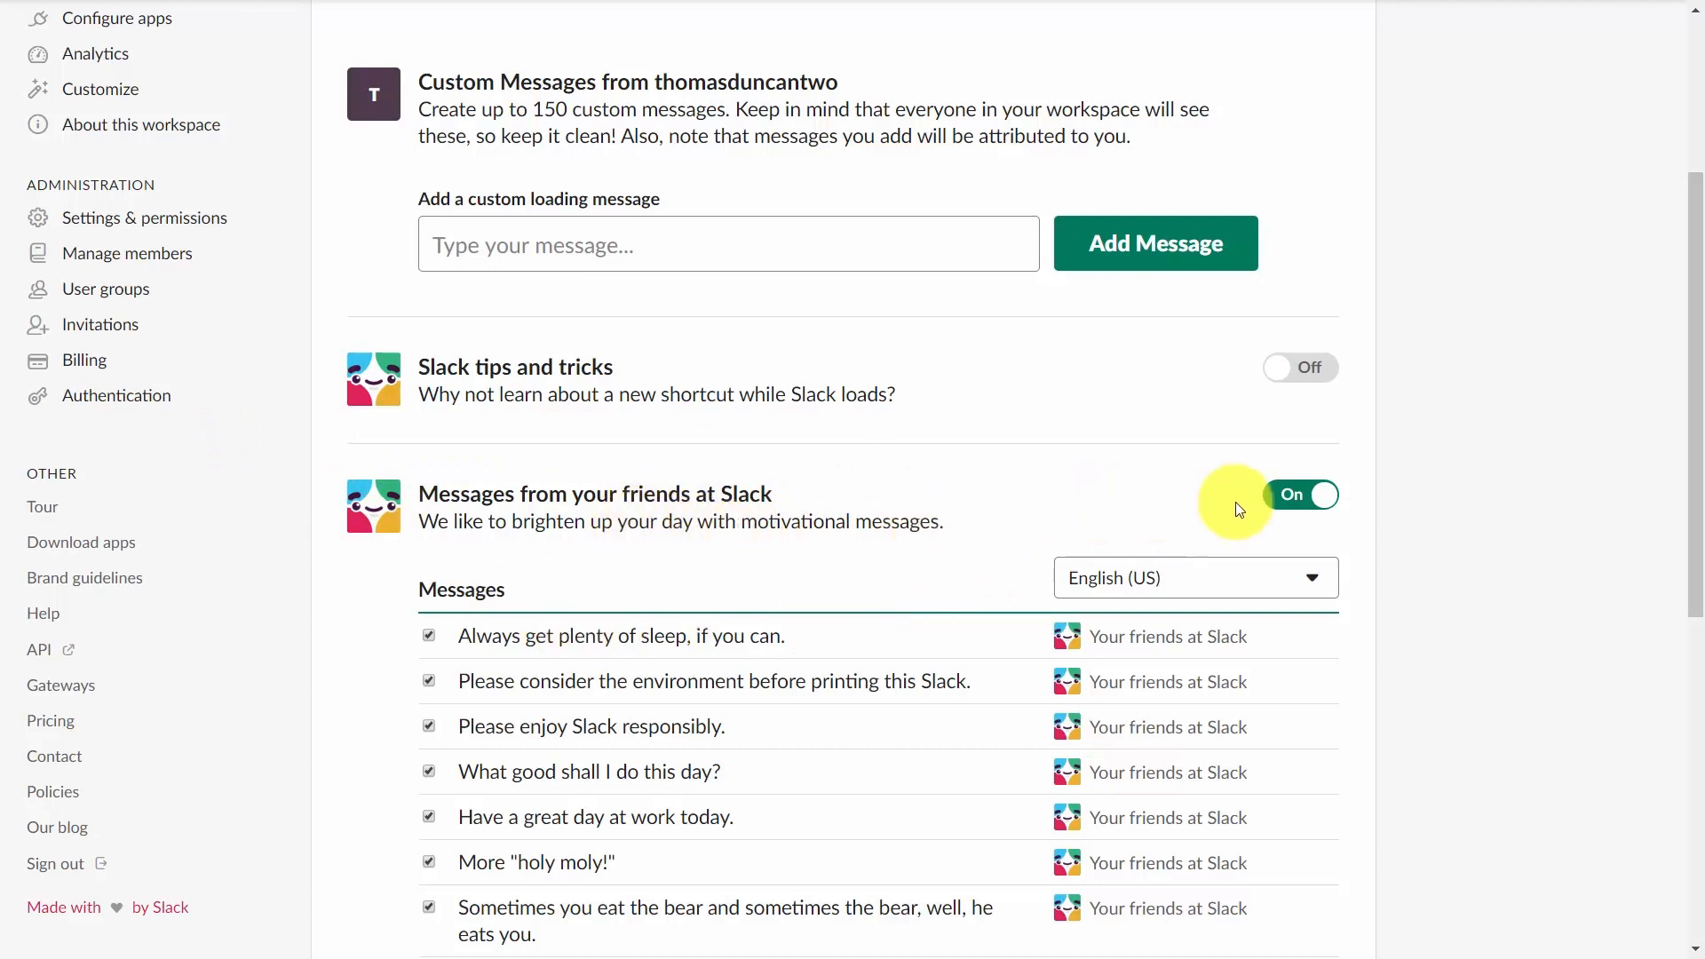
left_click(1281, 490)
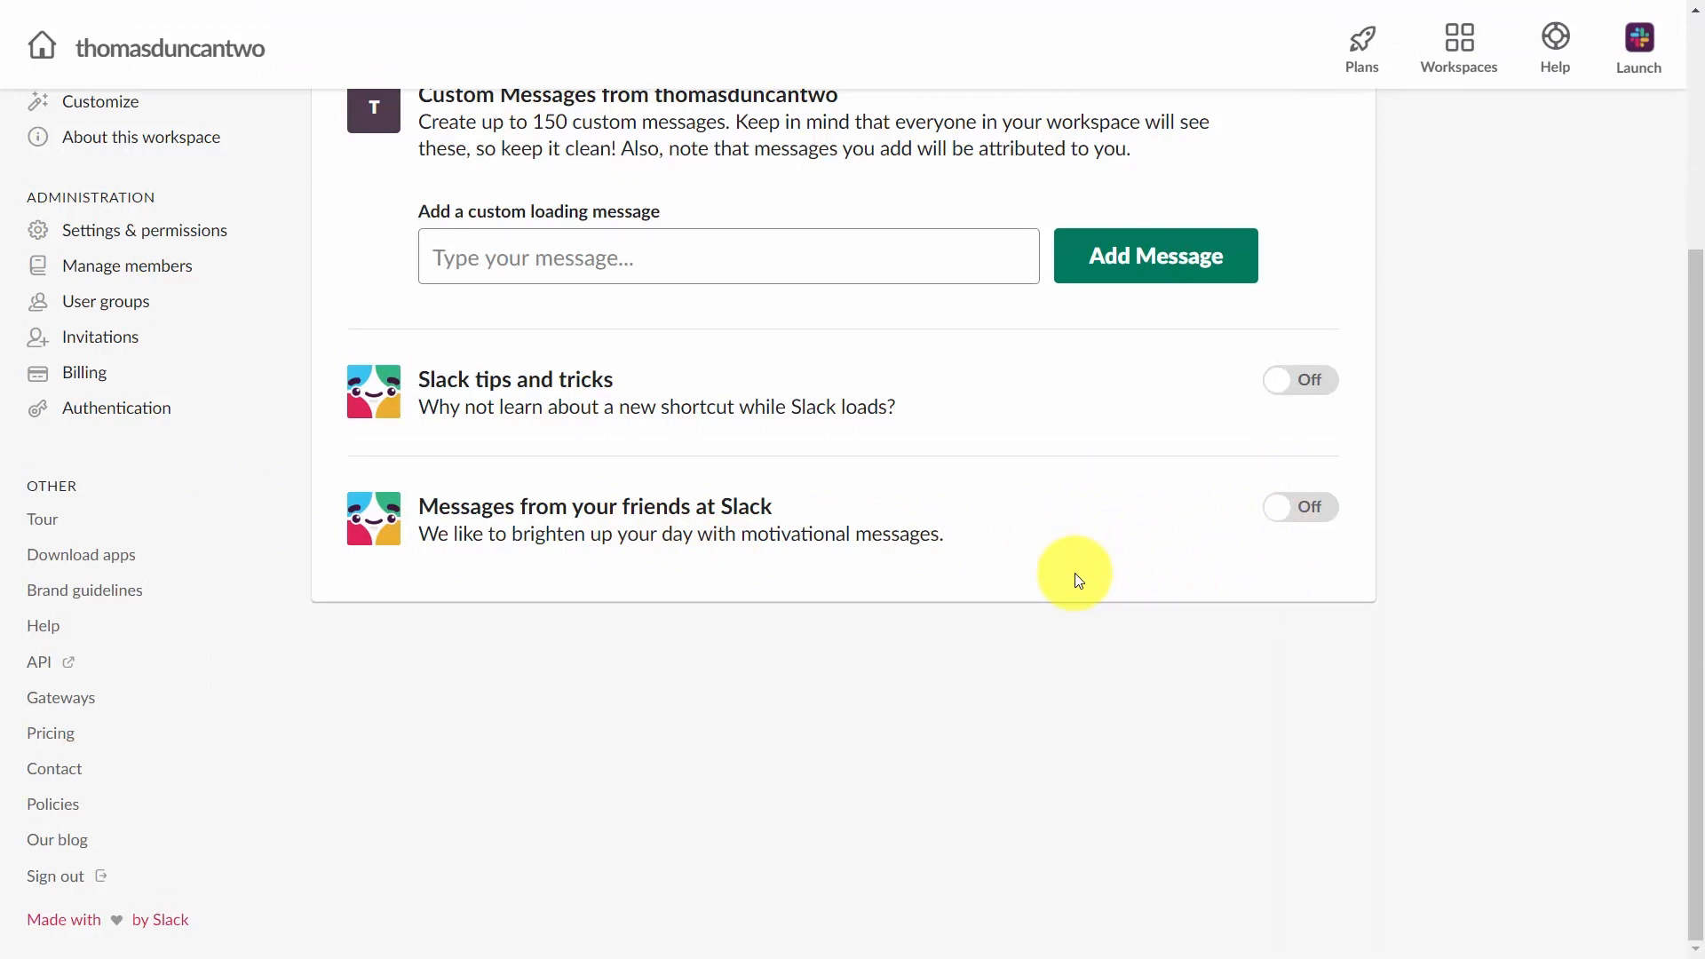
Add the custom loading message "Make sure to add custom bumpers to all videos when editing.".
left_click(512, 266)
type("Make sure to add custom bumpers to all videos when editing.")
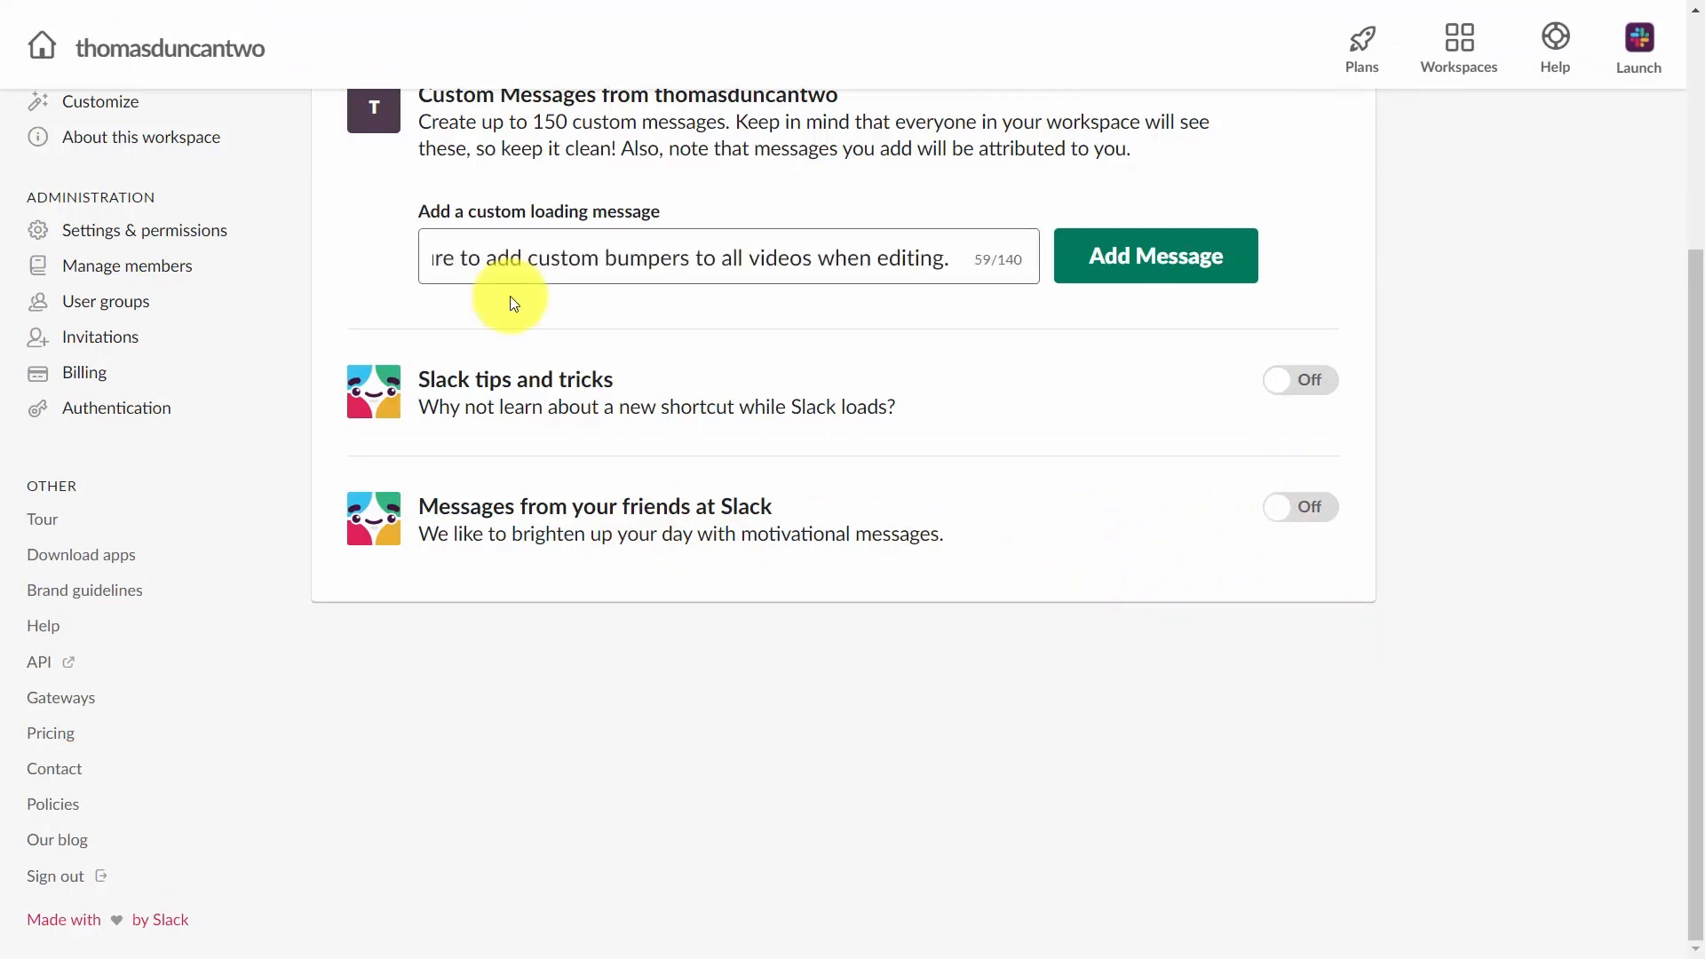
left_click(1125, 266)
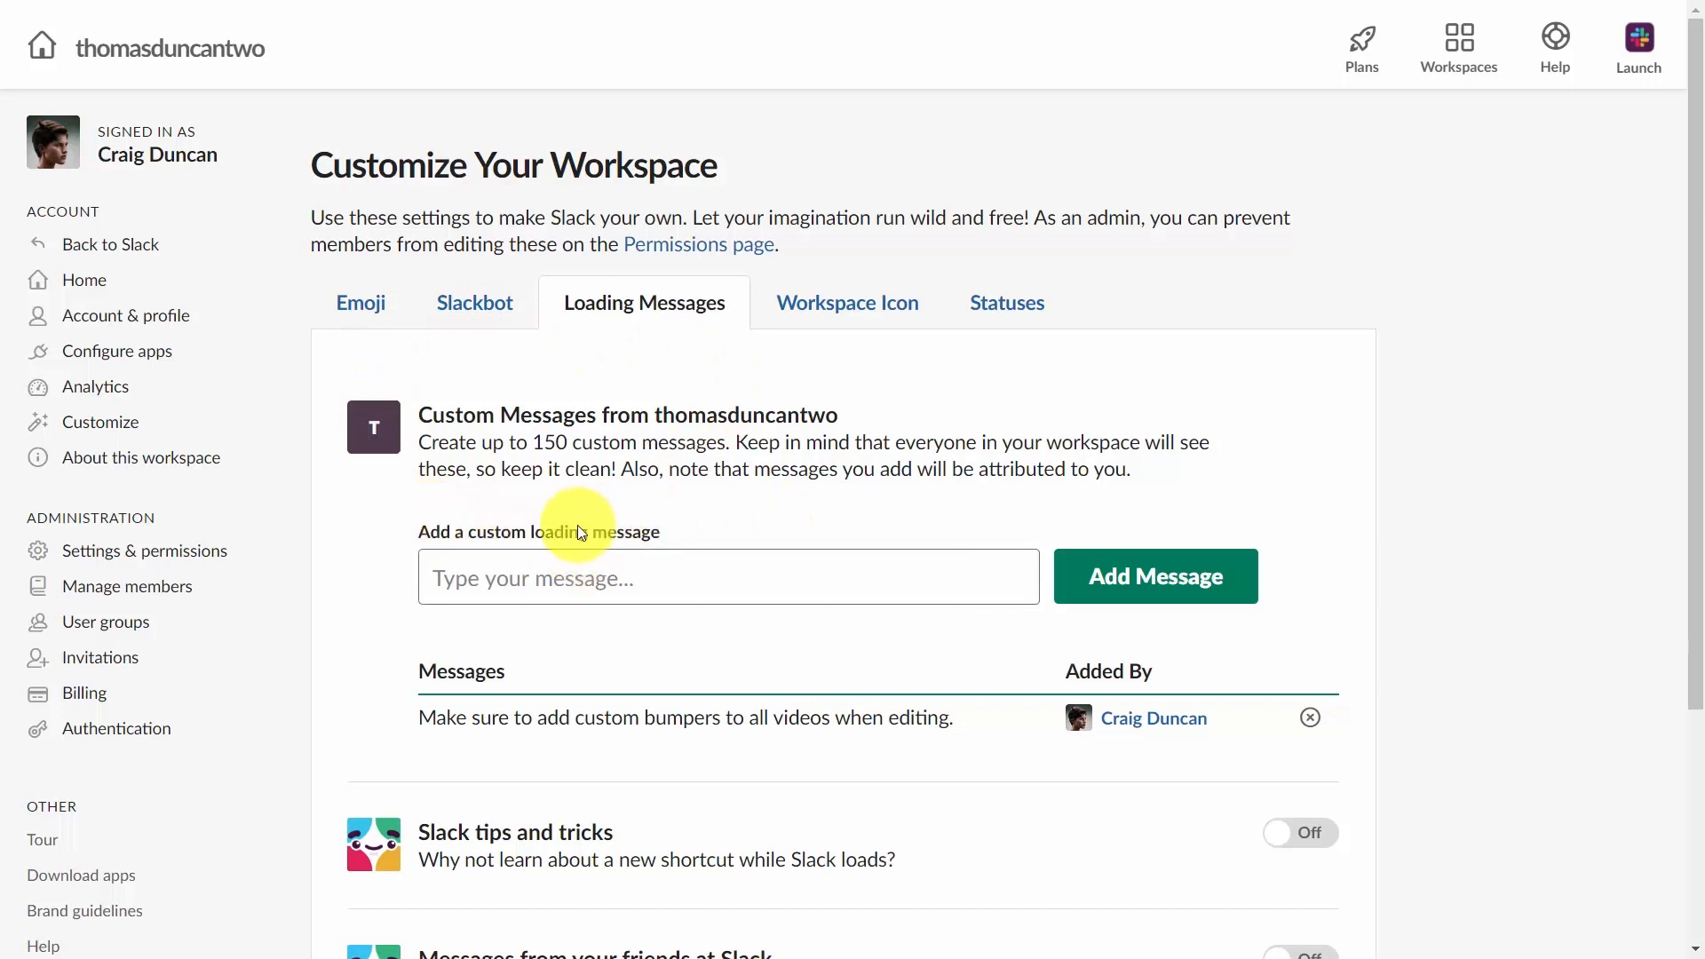
Upload qrcode.png as the workspace icon and crop it.
left_click(868, 318)
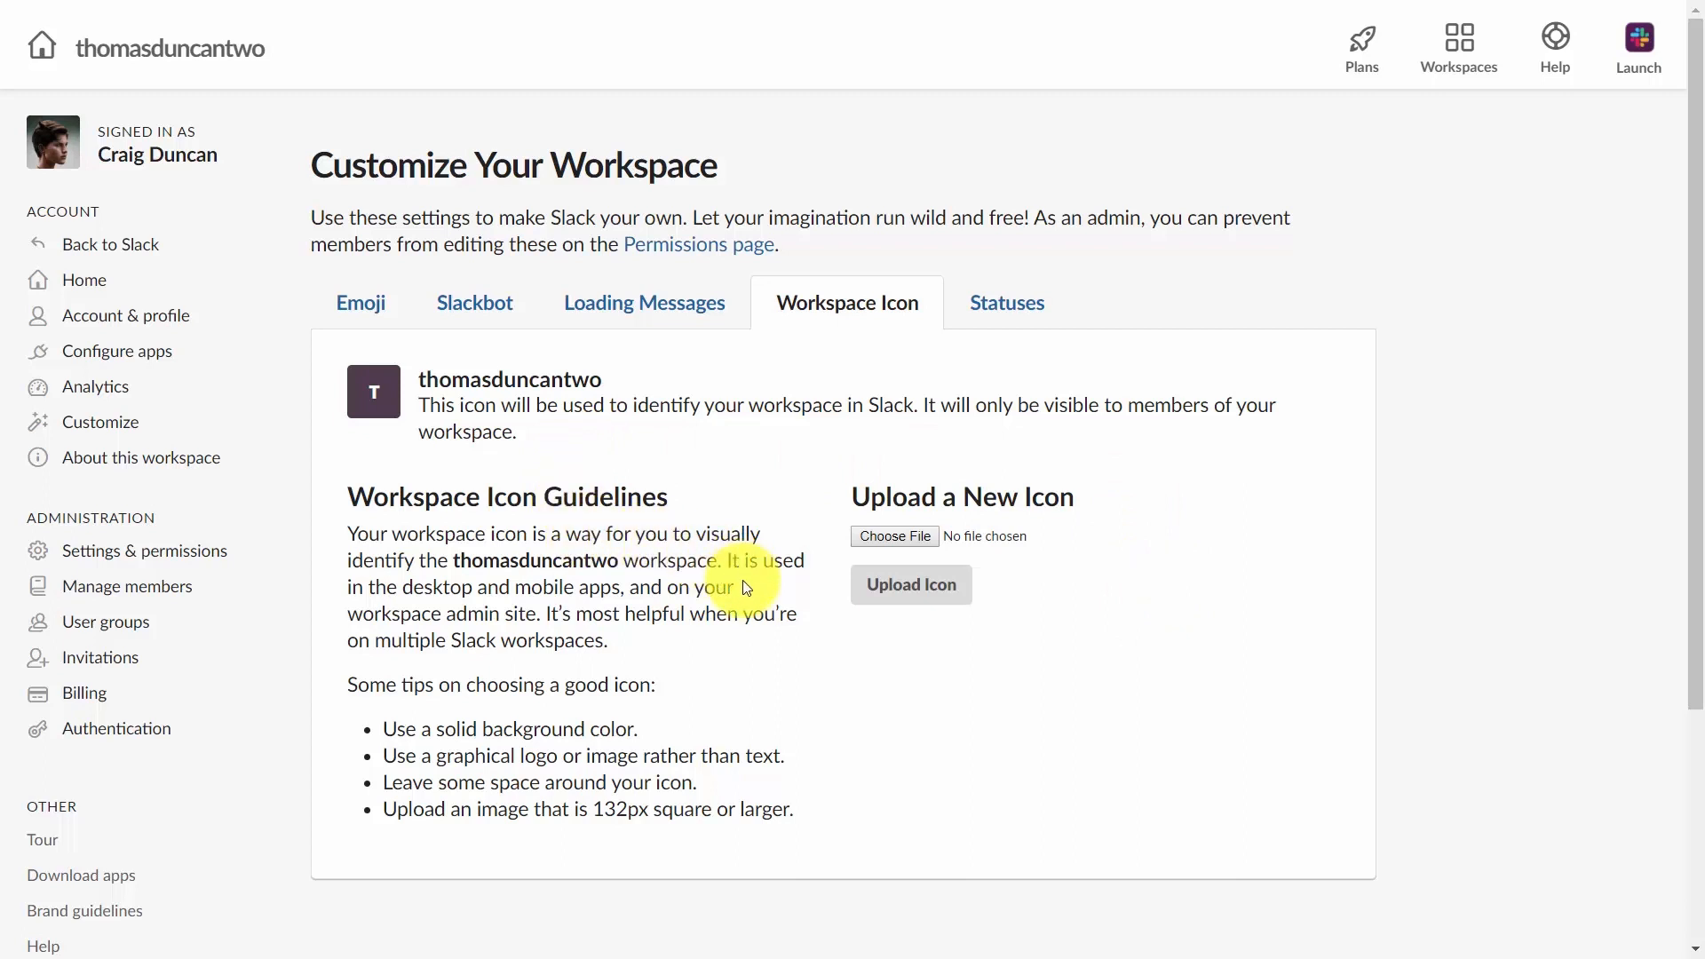
left_click(886, 537)
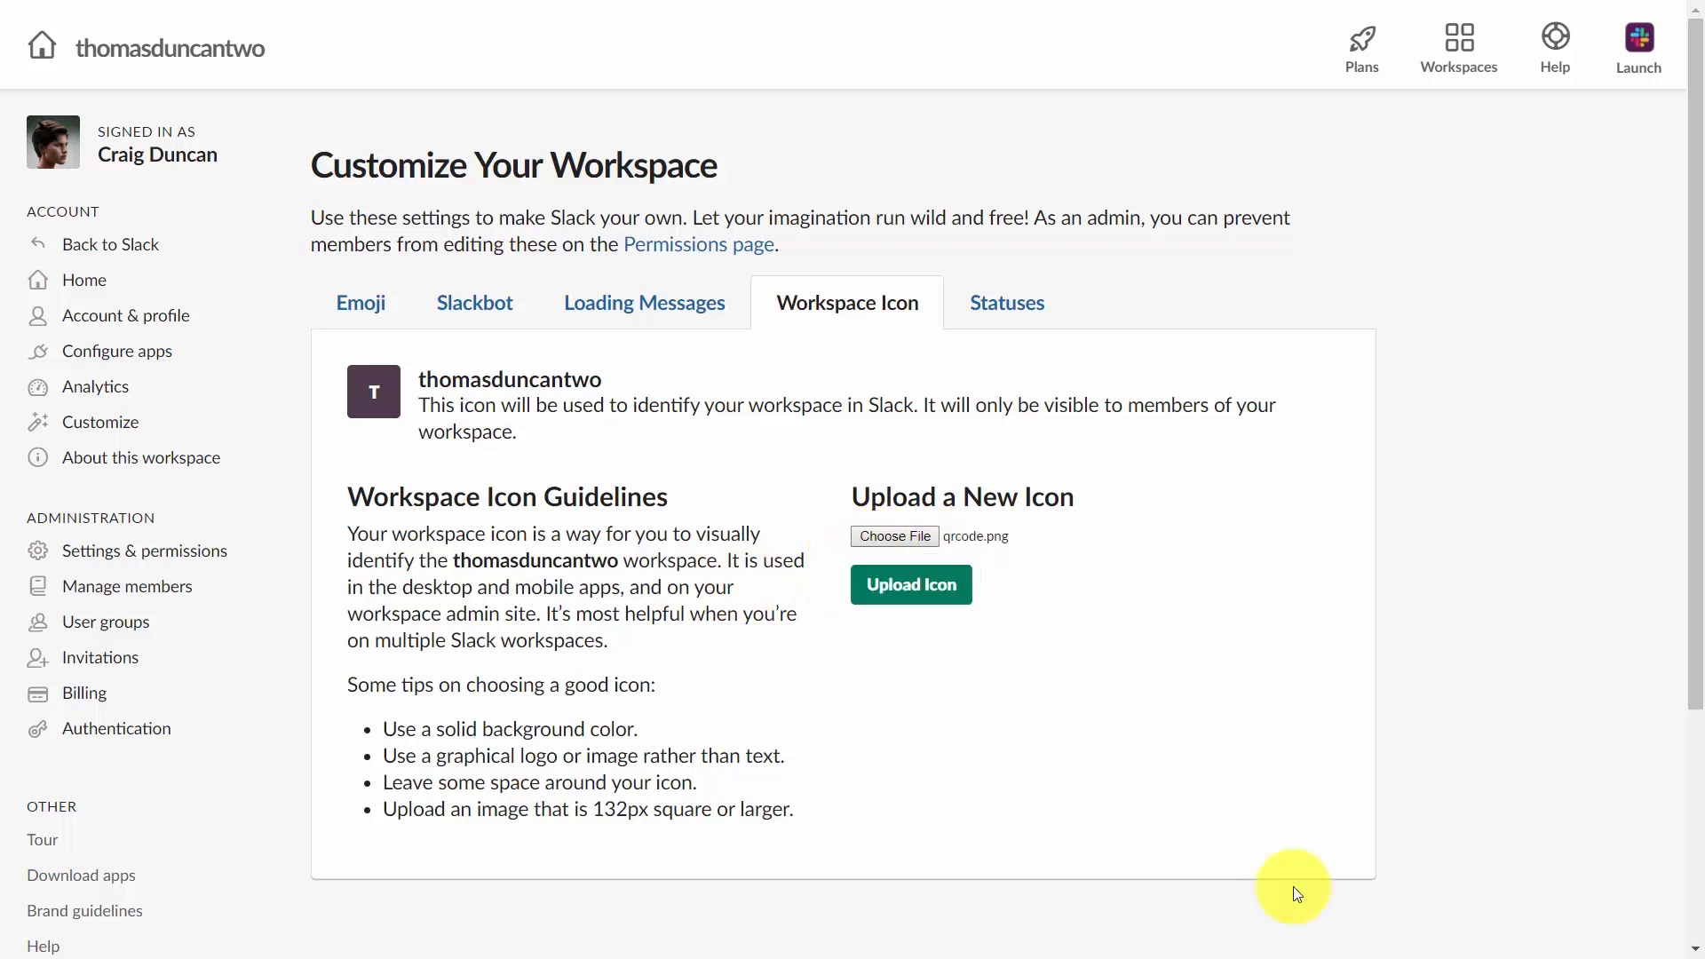
left_click(892, 593)
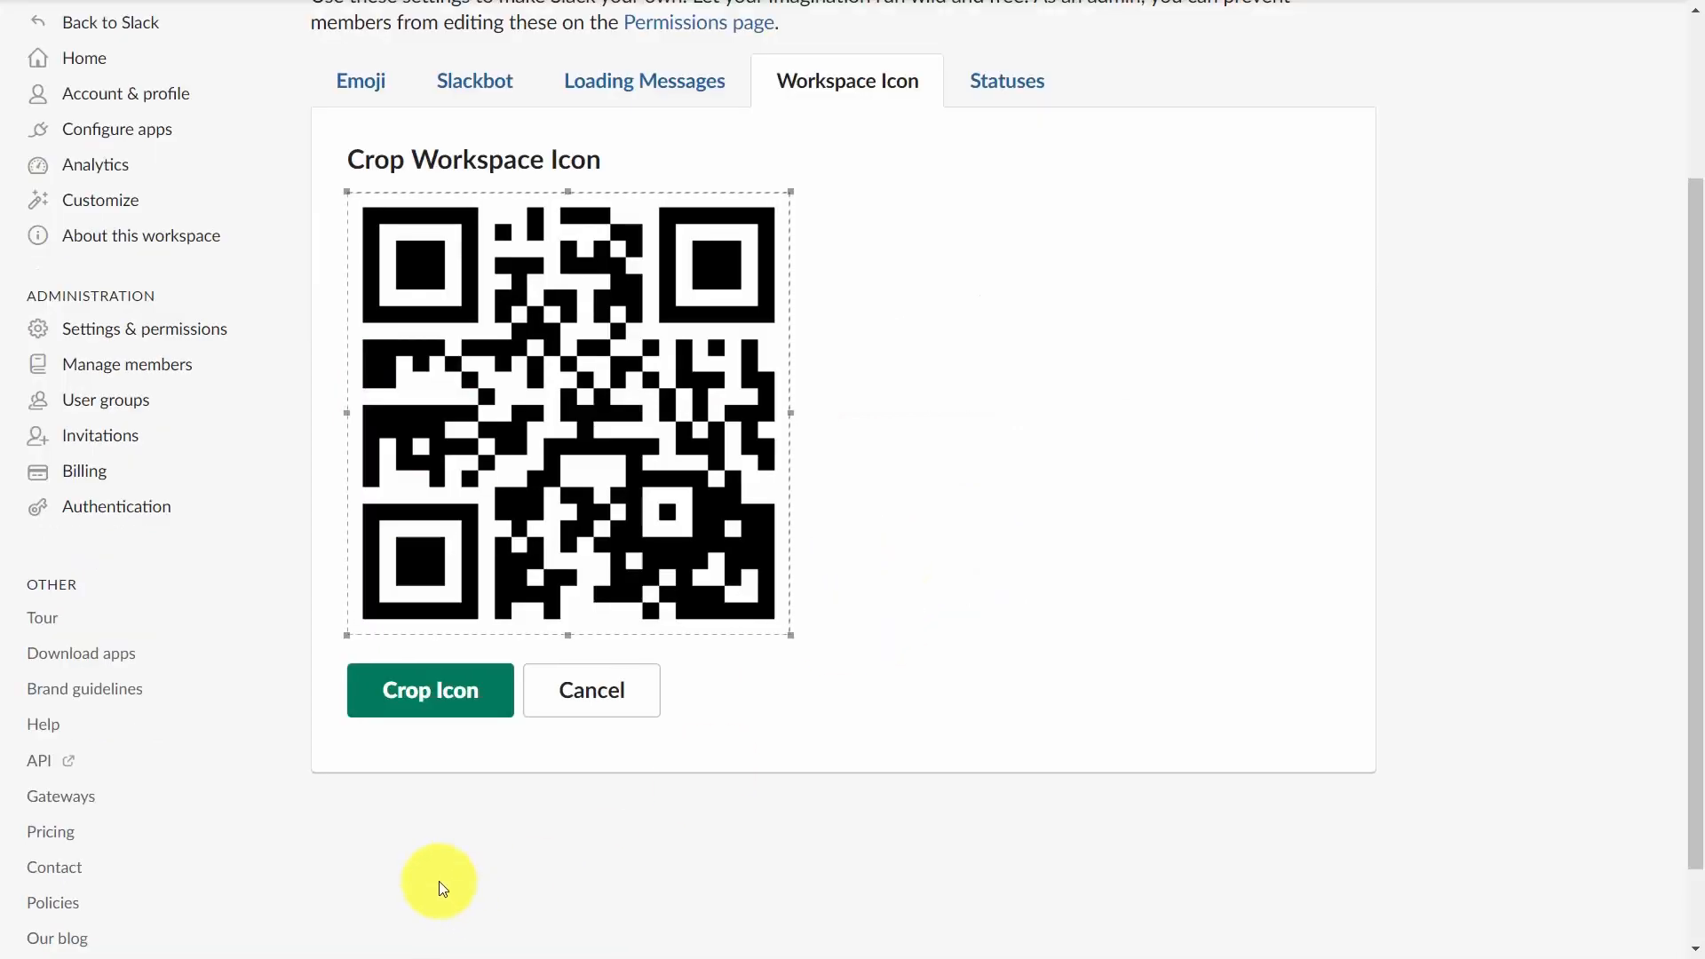
left_click(409, 697)
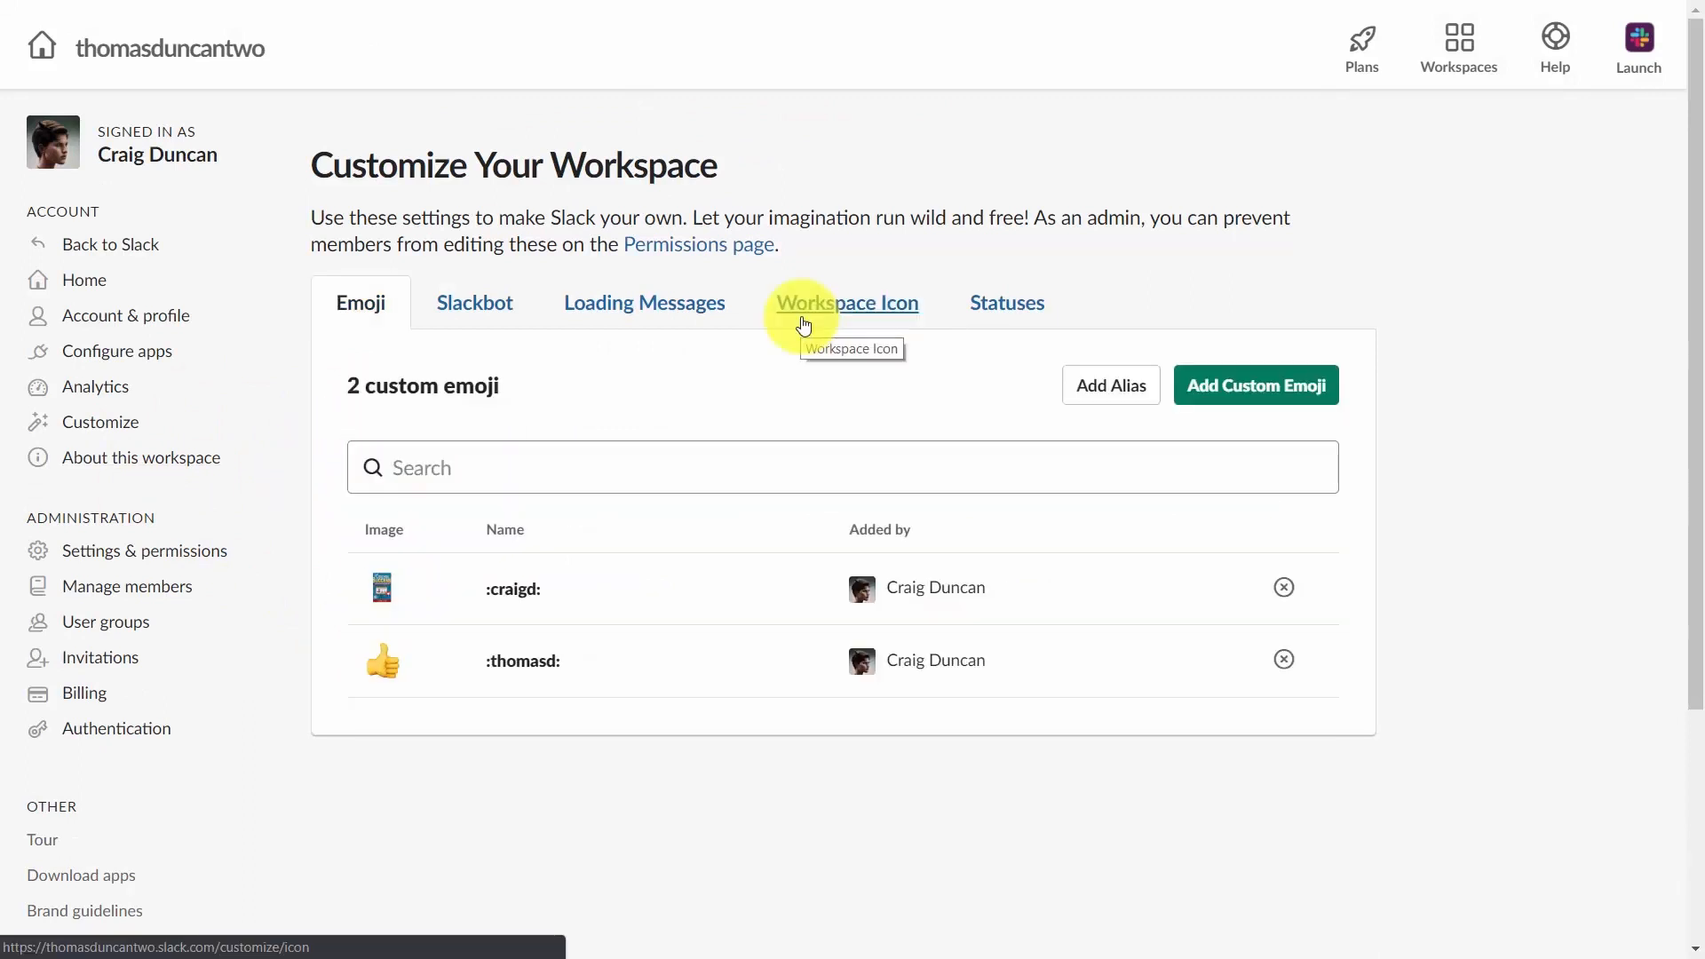
Open the workspace's Statuses customization and review the suggested statuses before returning to Slack.
left_click(994, 301)
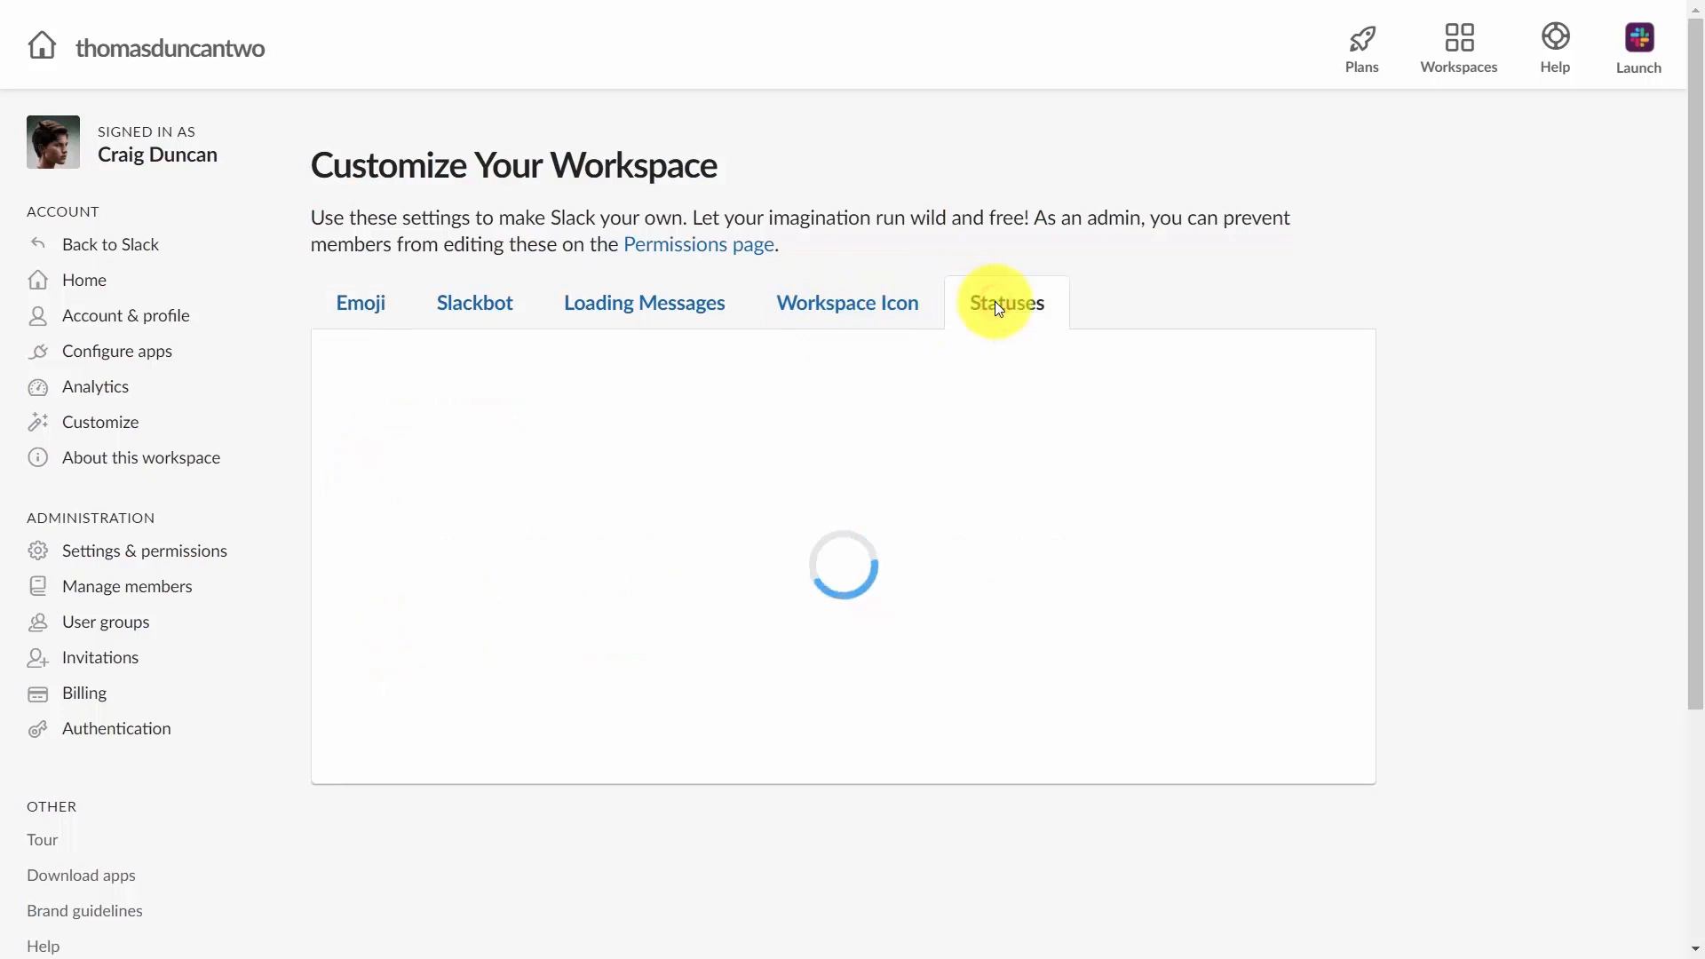
scroll(998, 311, "down", 1)
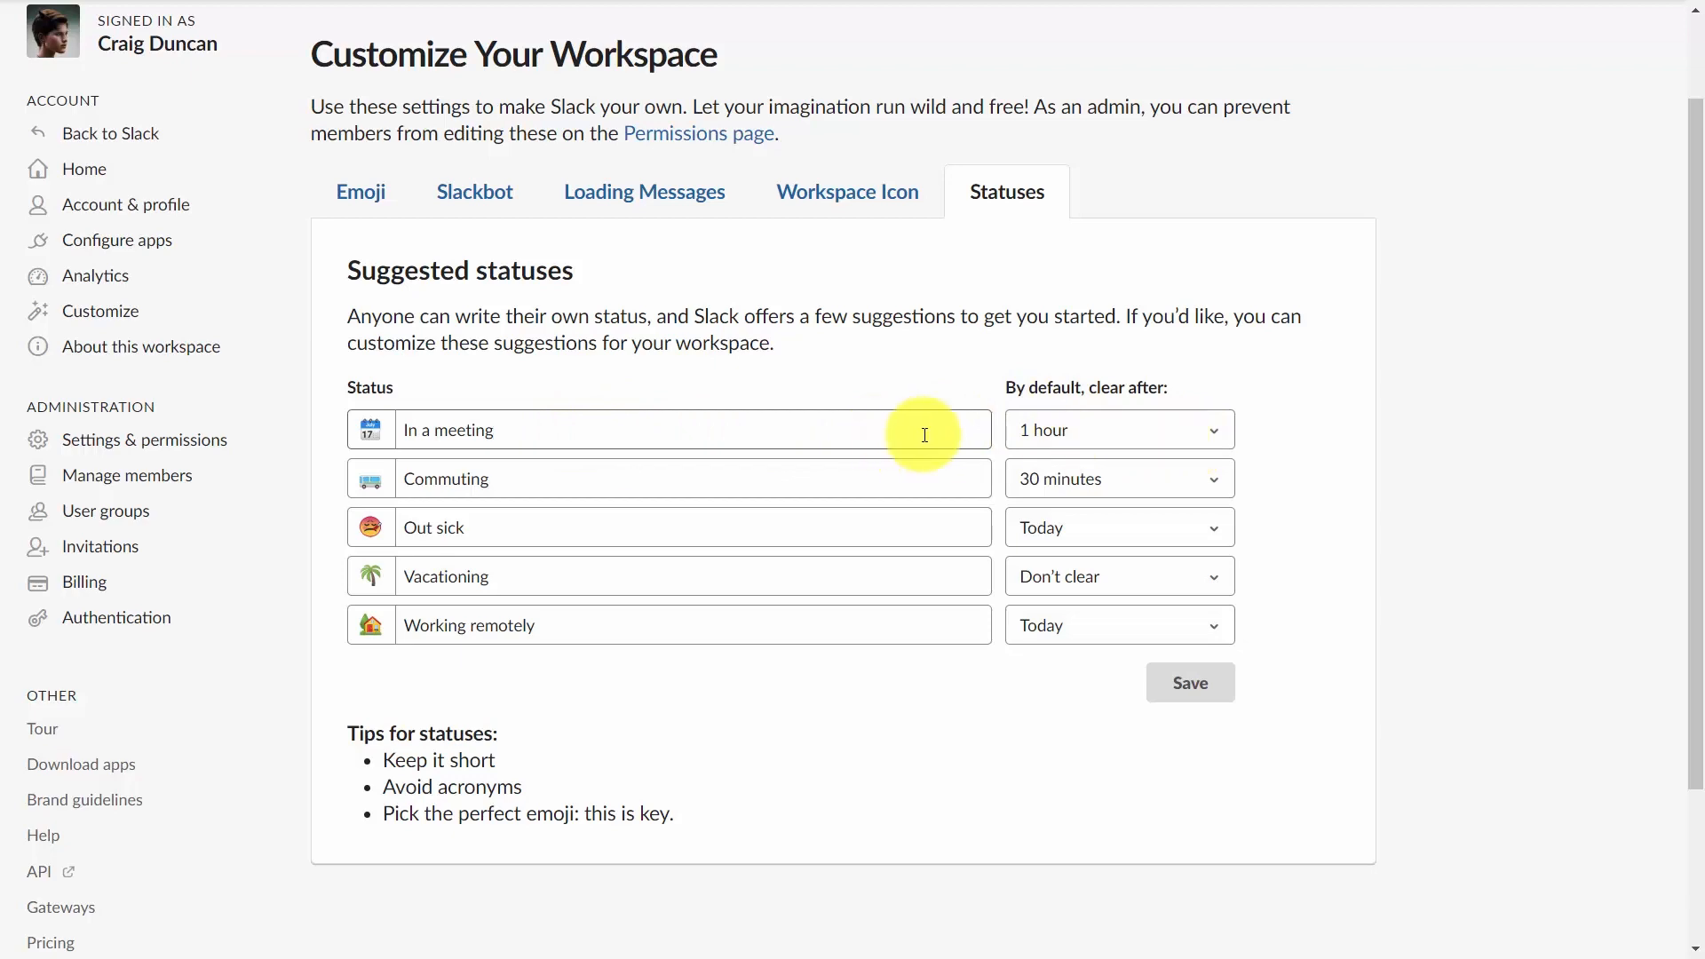
left_click(273, 2)
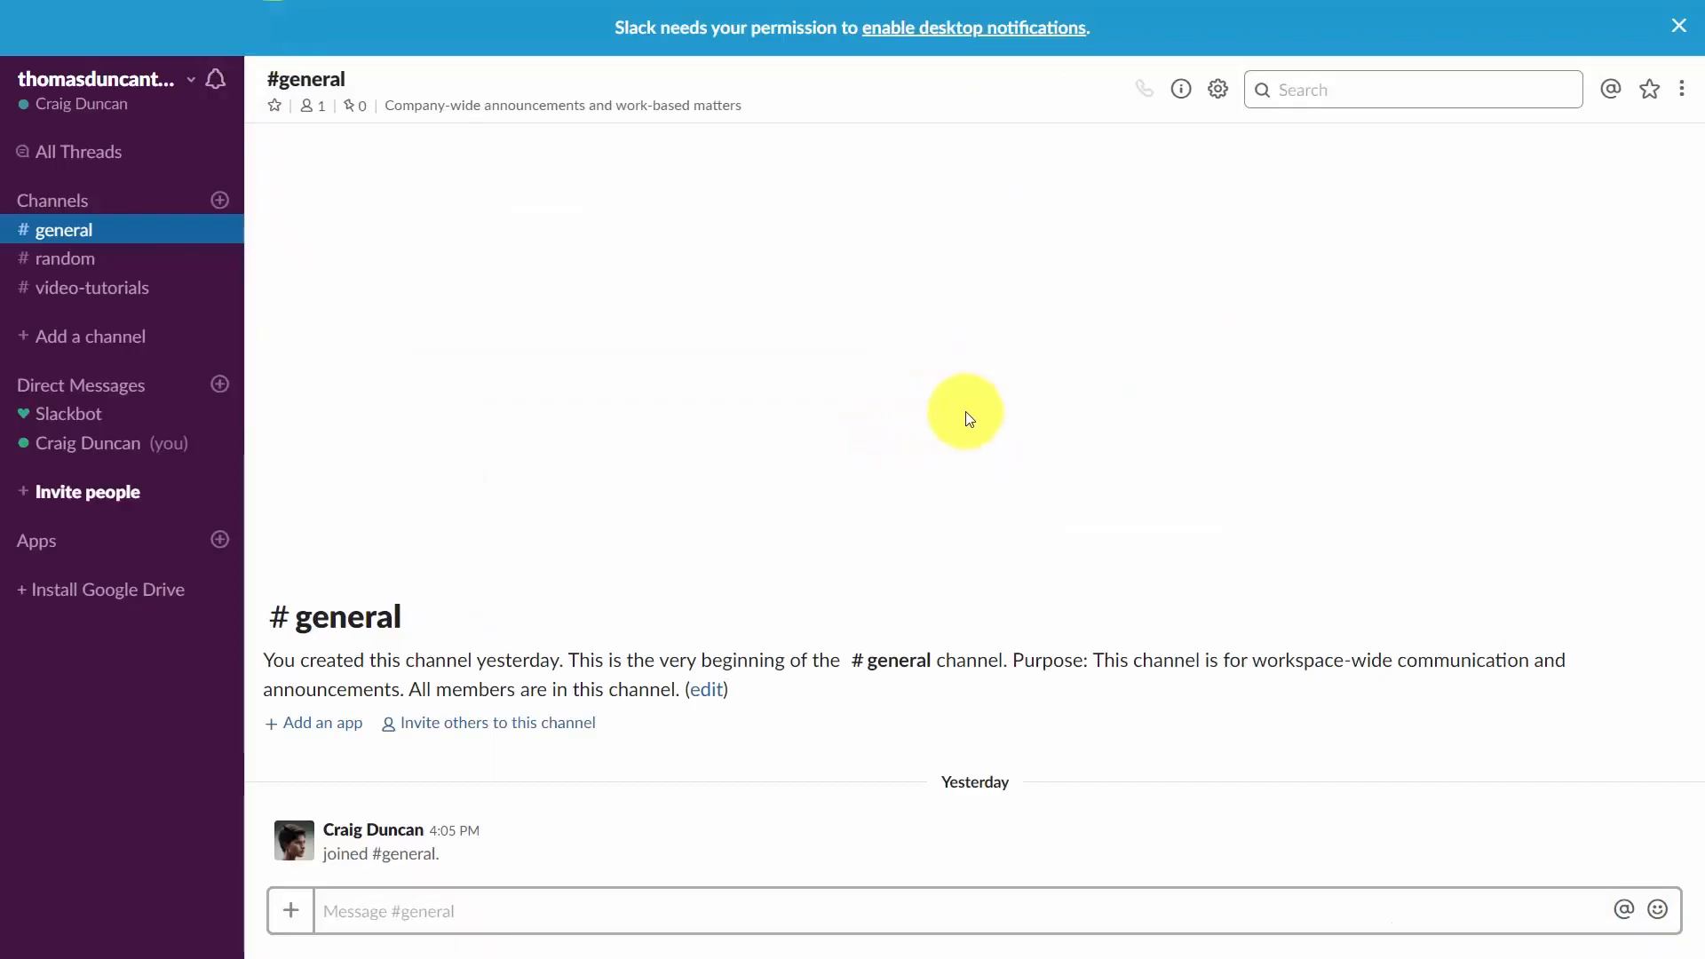
Set your own status to the suggested "In a meeting please give me a call later" status.
left_click(167, 89)
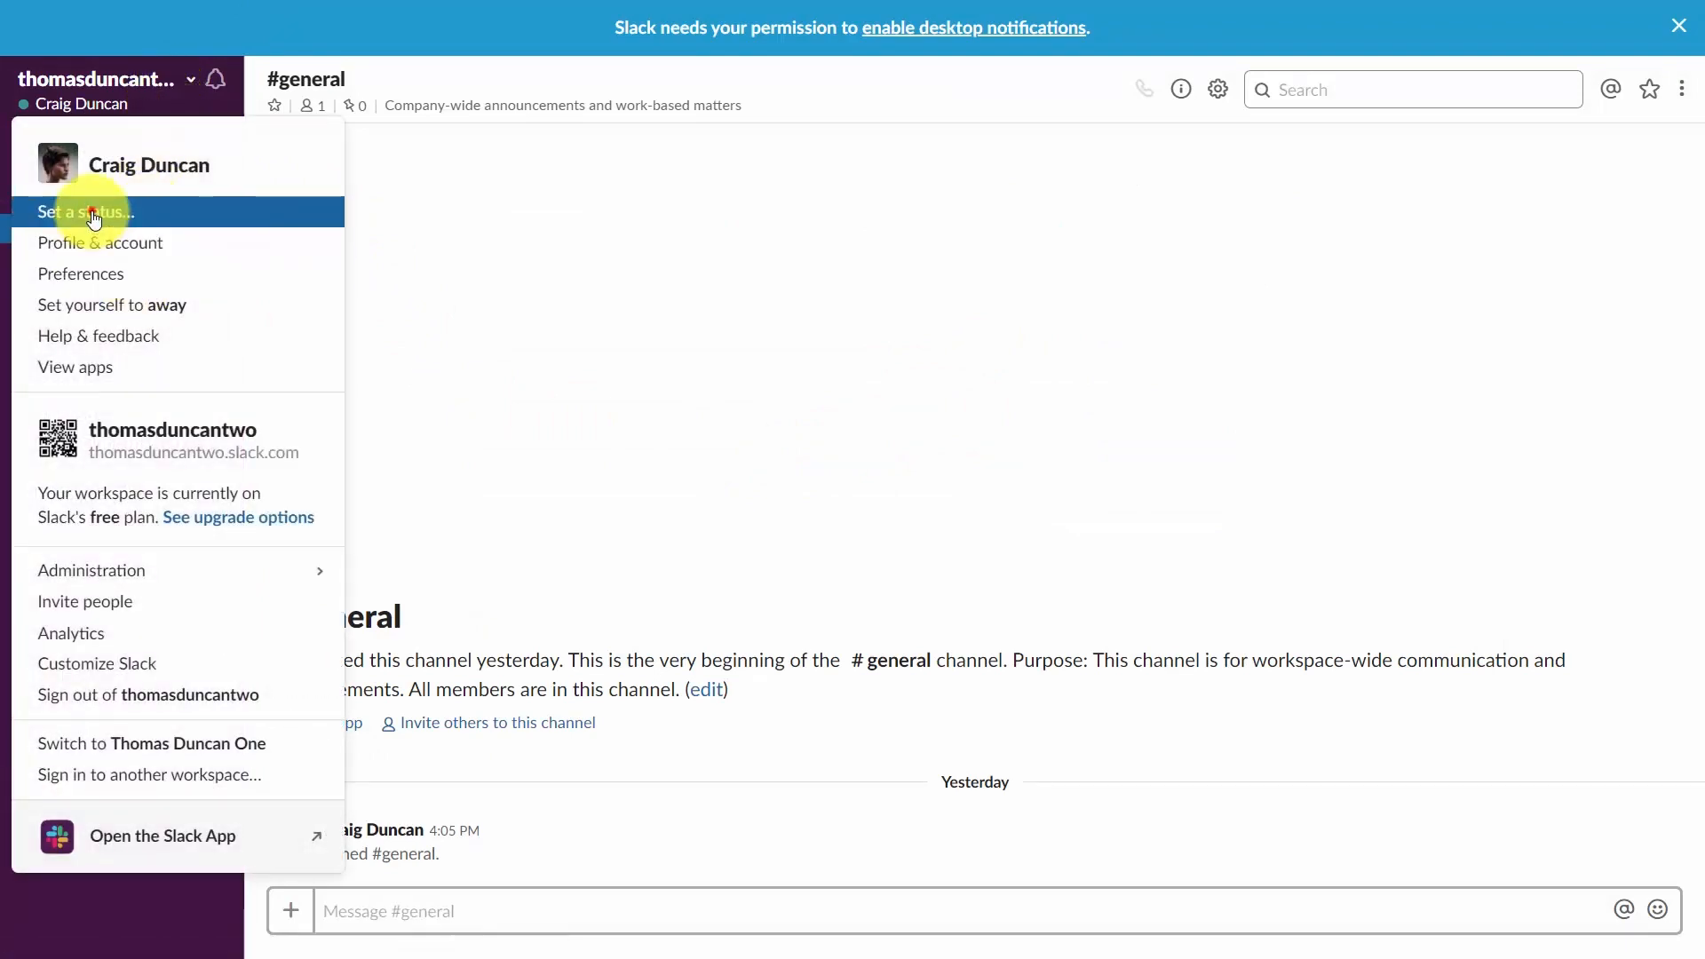
left_click(94, 222)
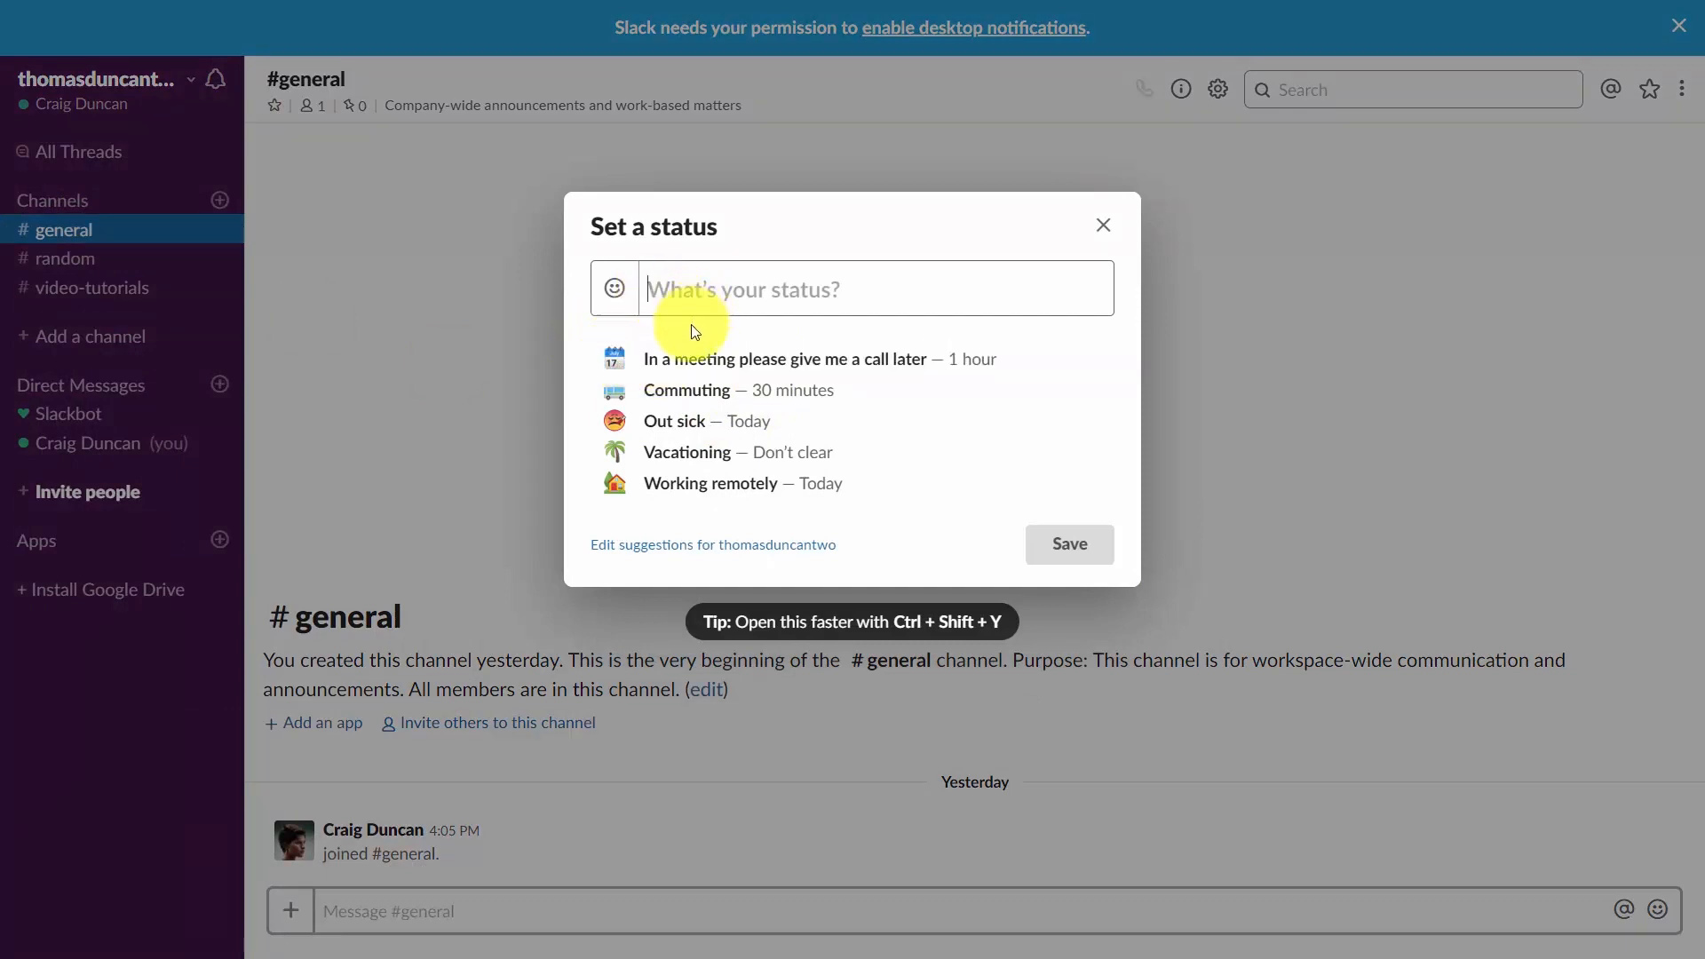
left_click(695, 355)
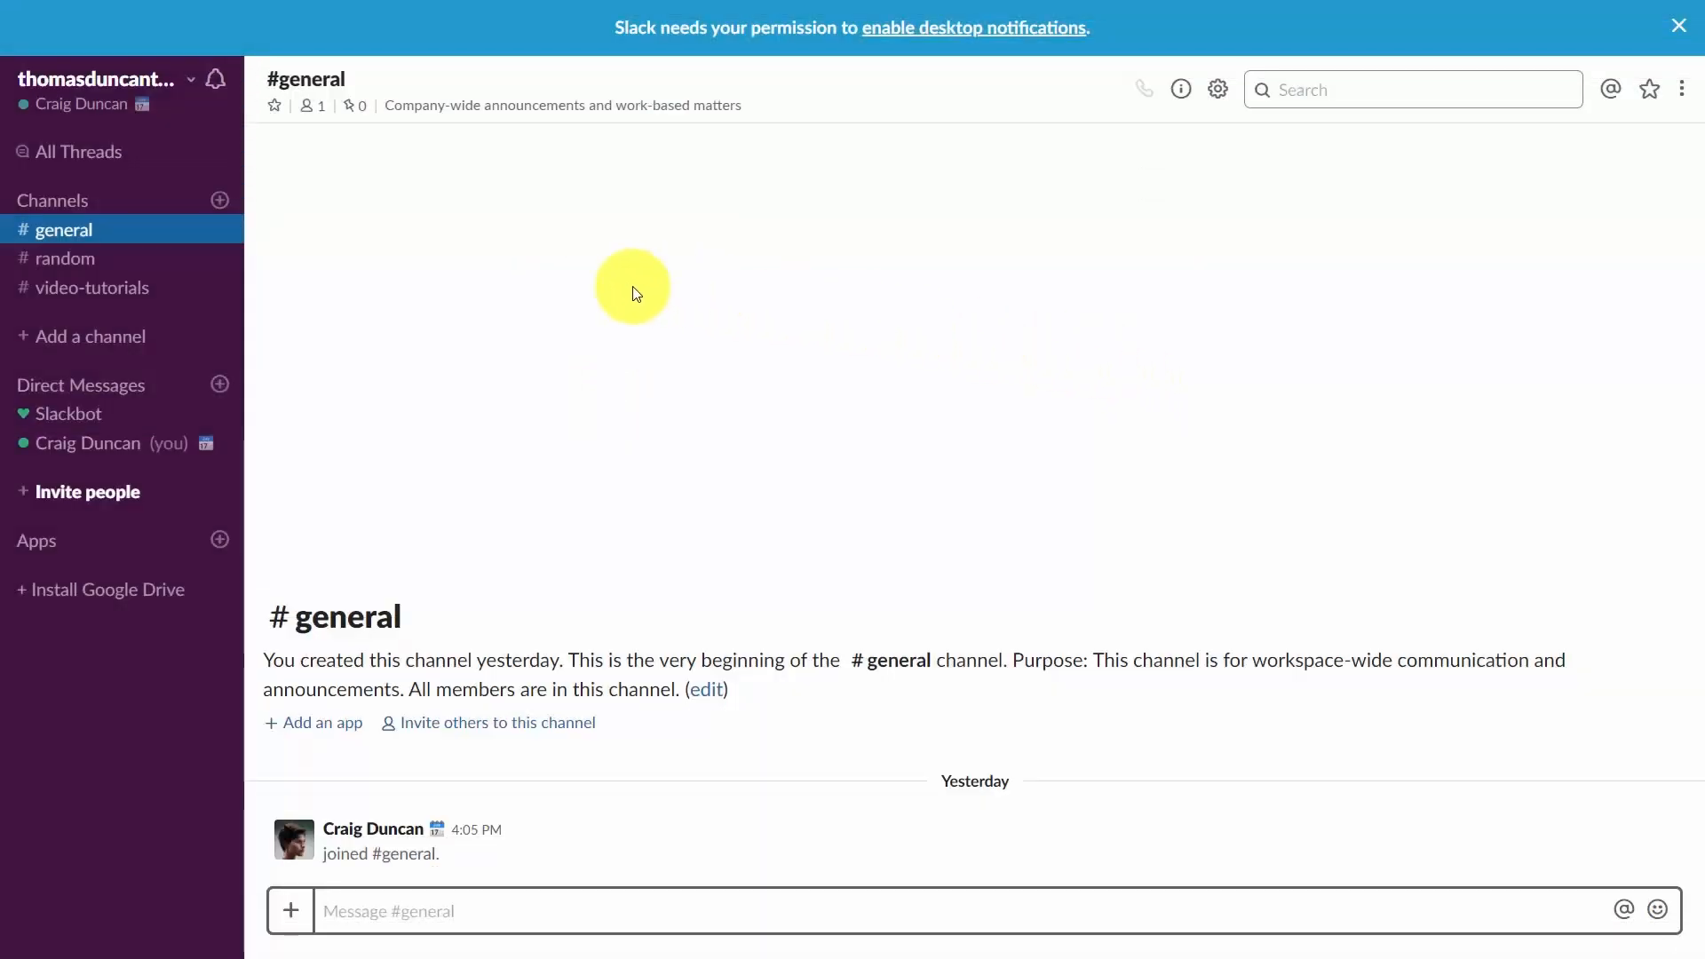
Open Preferences and enable notifications for thread replies and separate mobile device settings with All new messages.
left_click(113, 93)
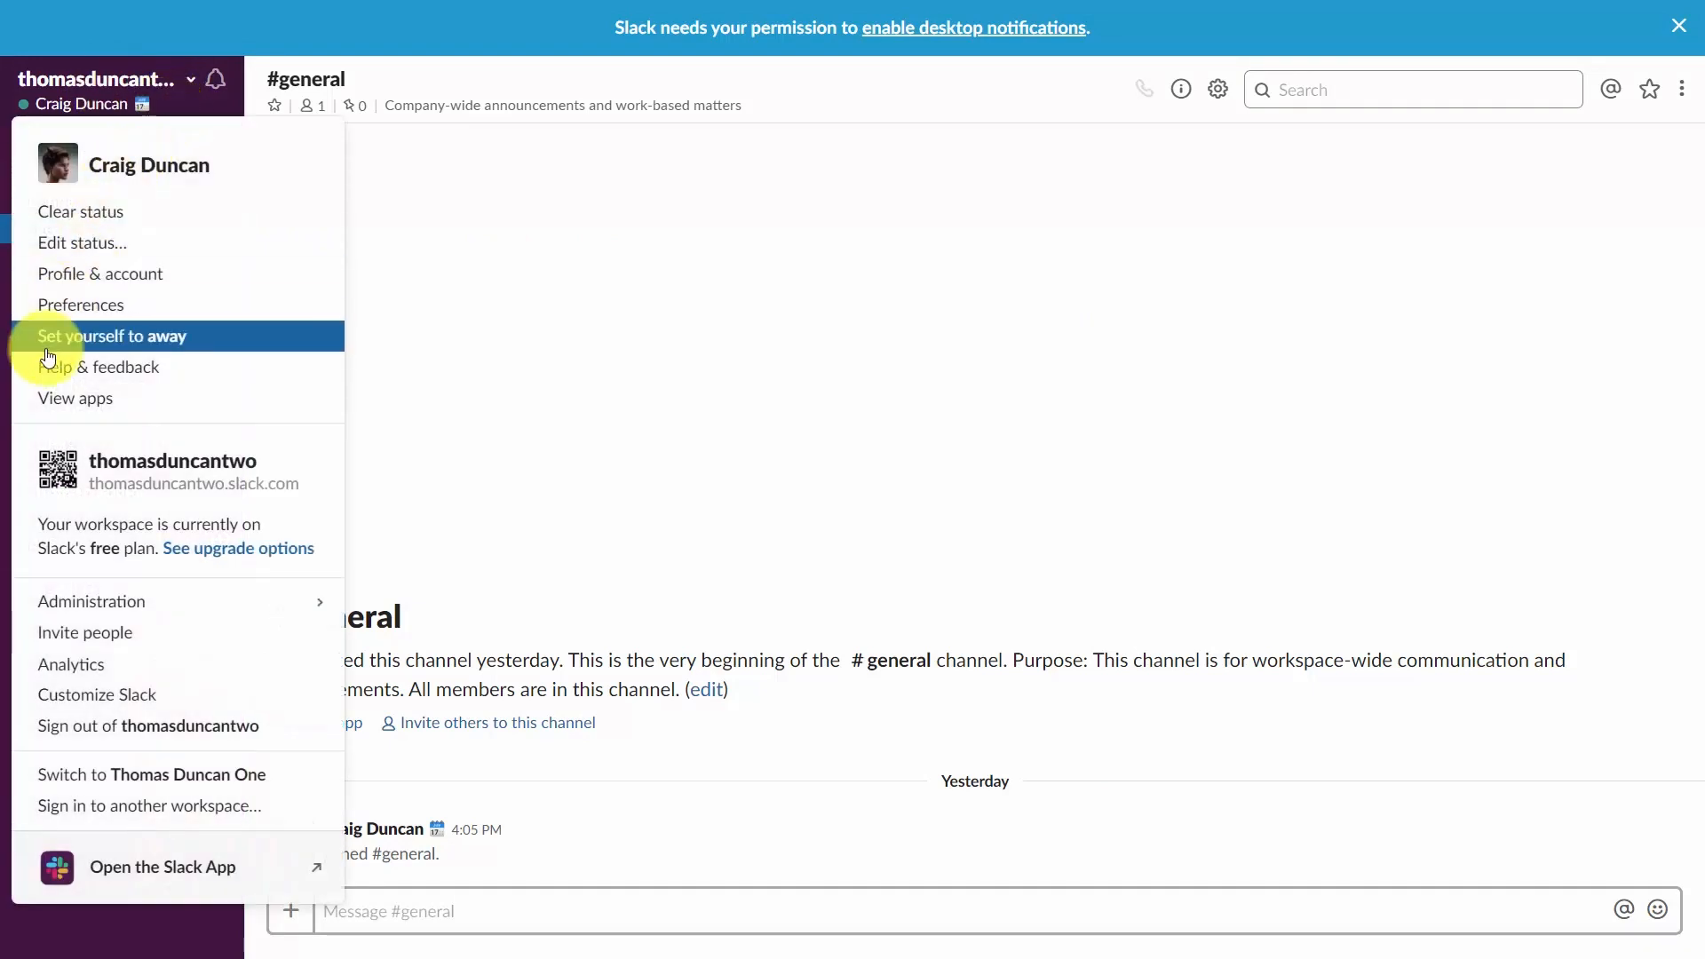
left_click(74, 316)
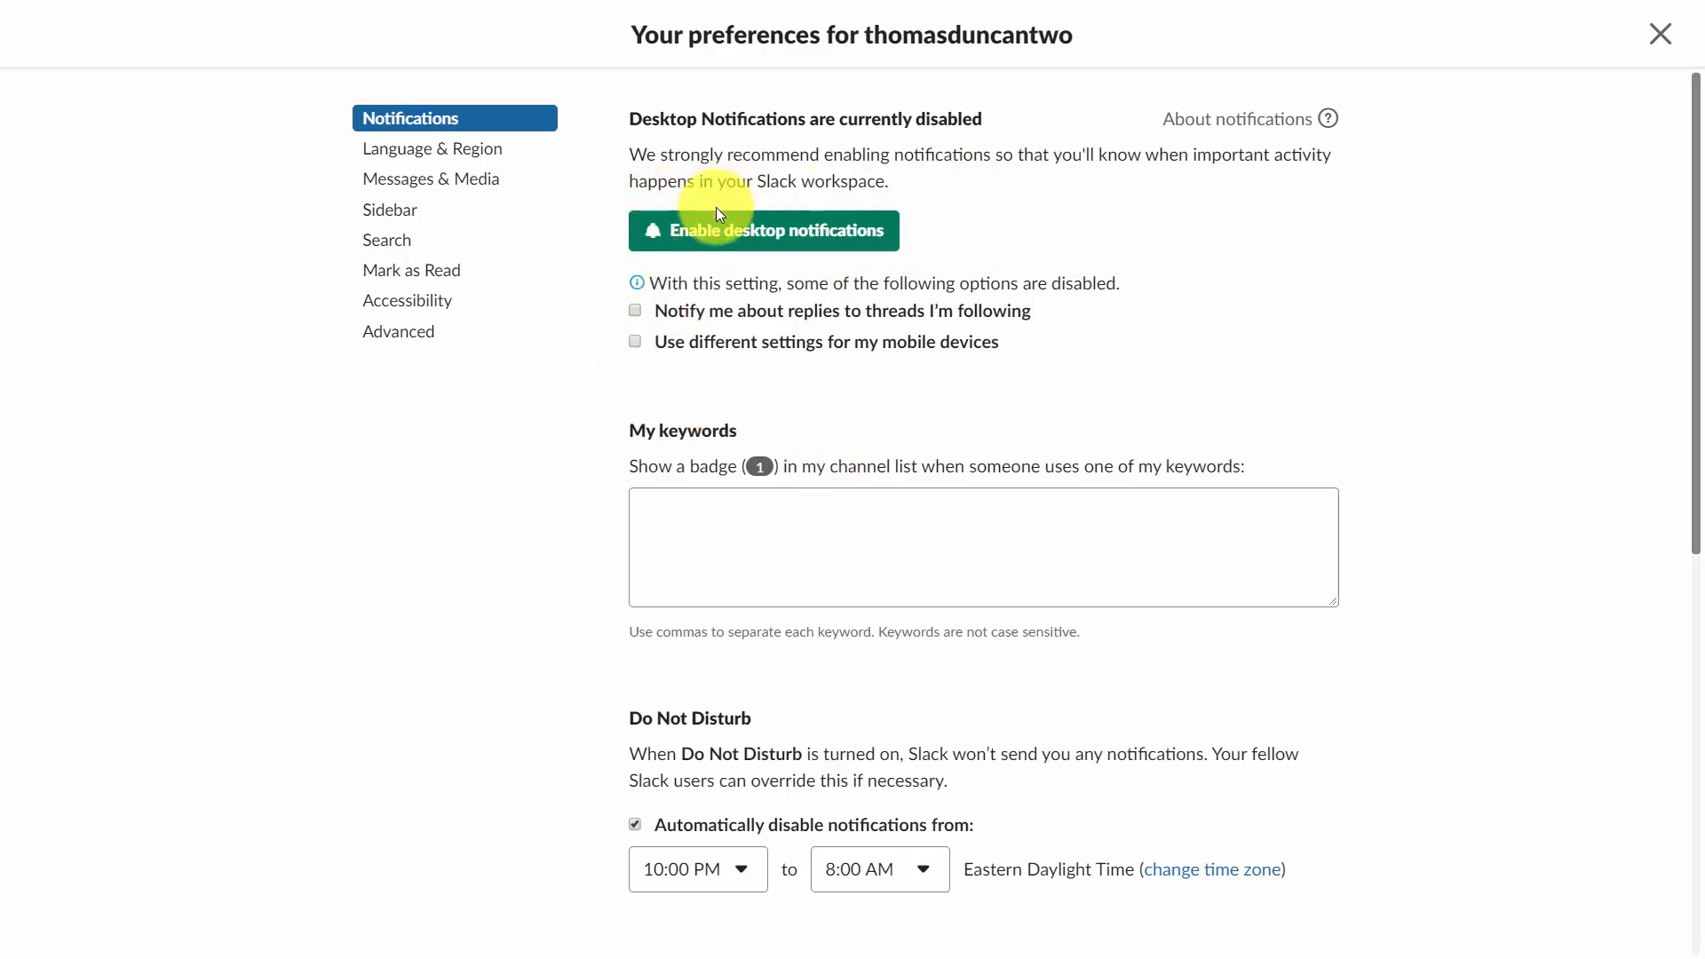
left_click(634, 313)
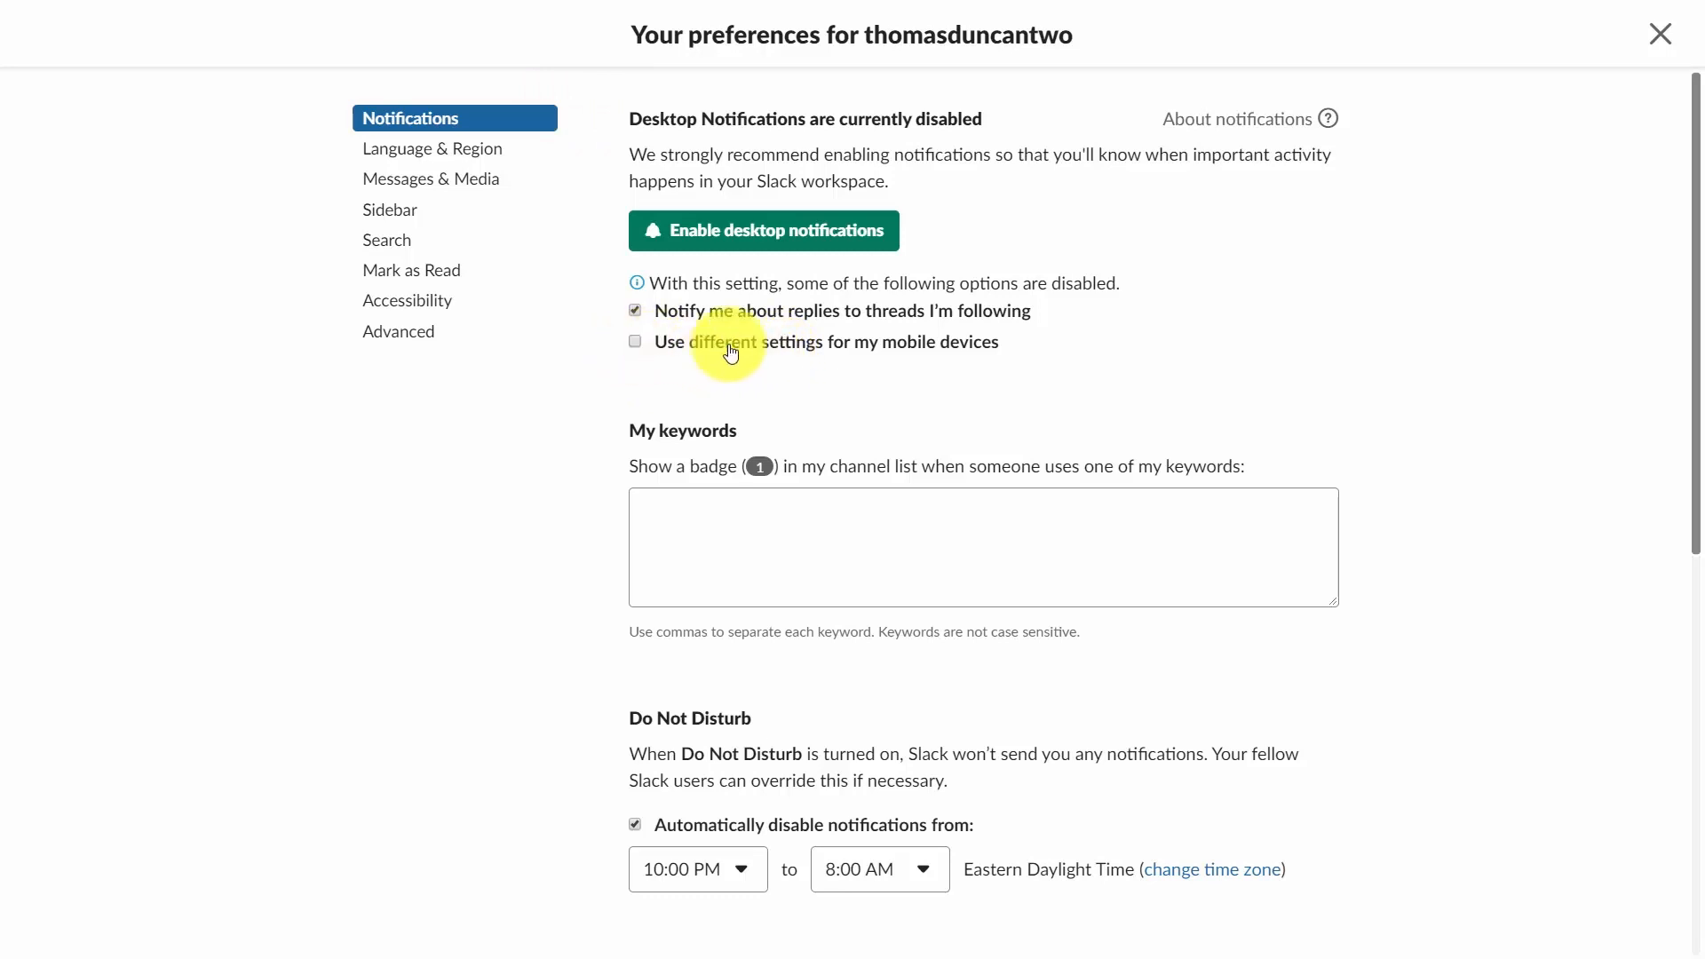
left_click(635, 344)
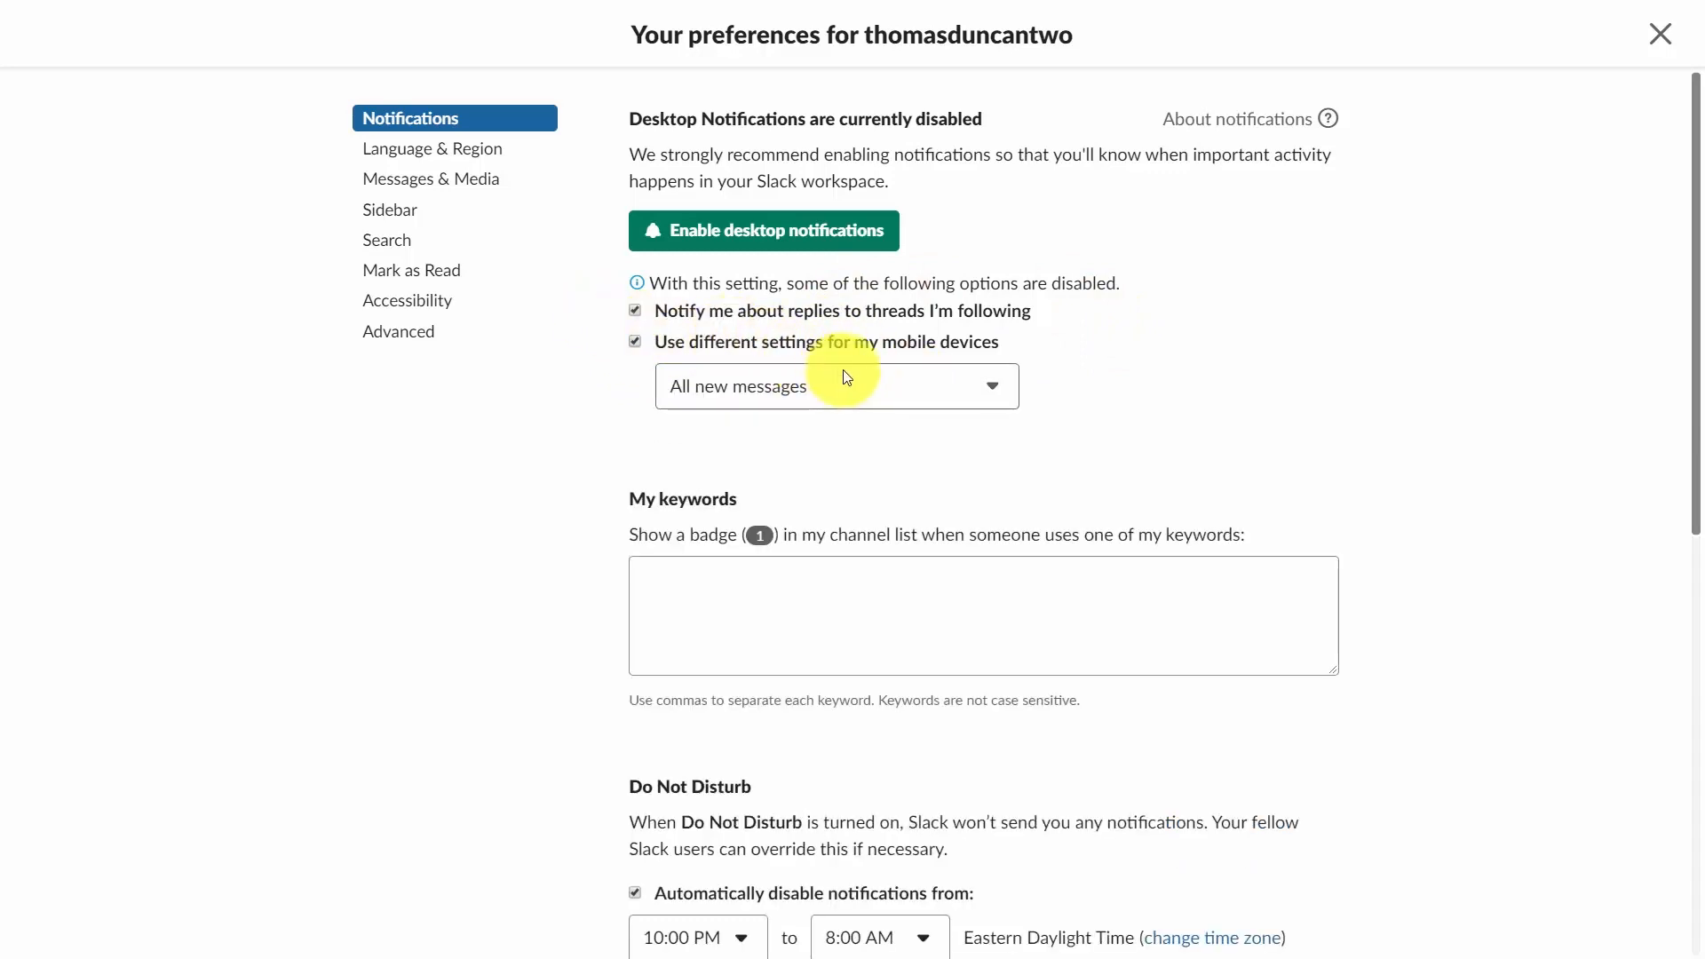
left_click(947, 386)
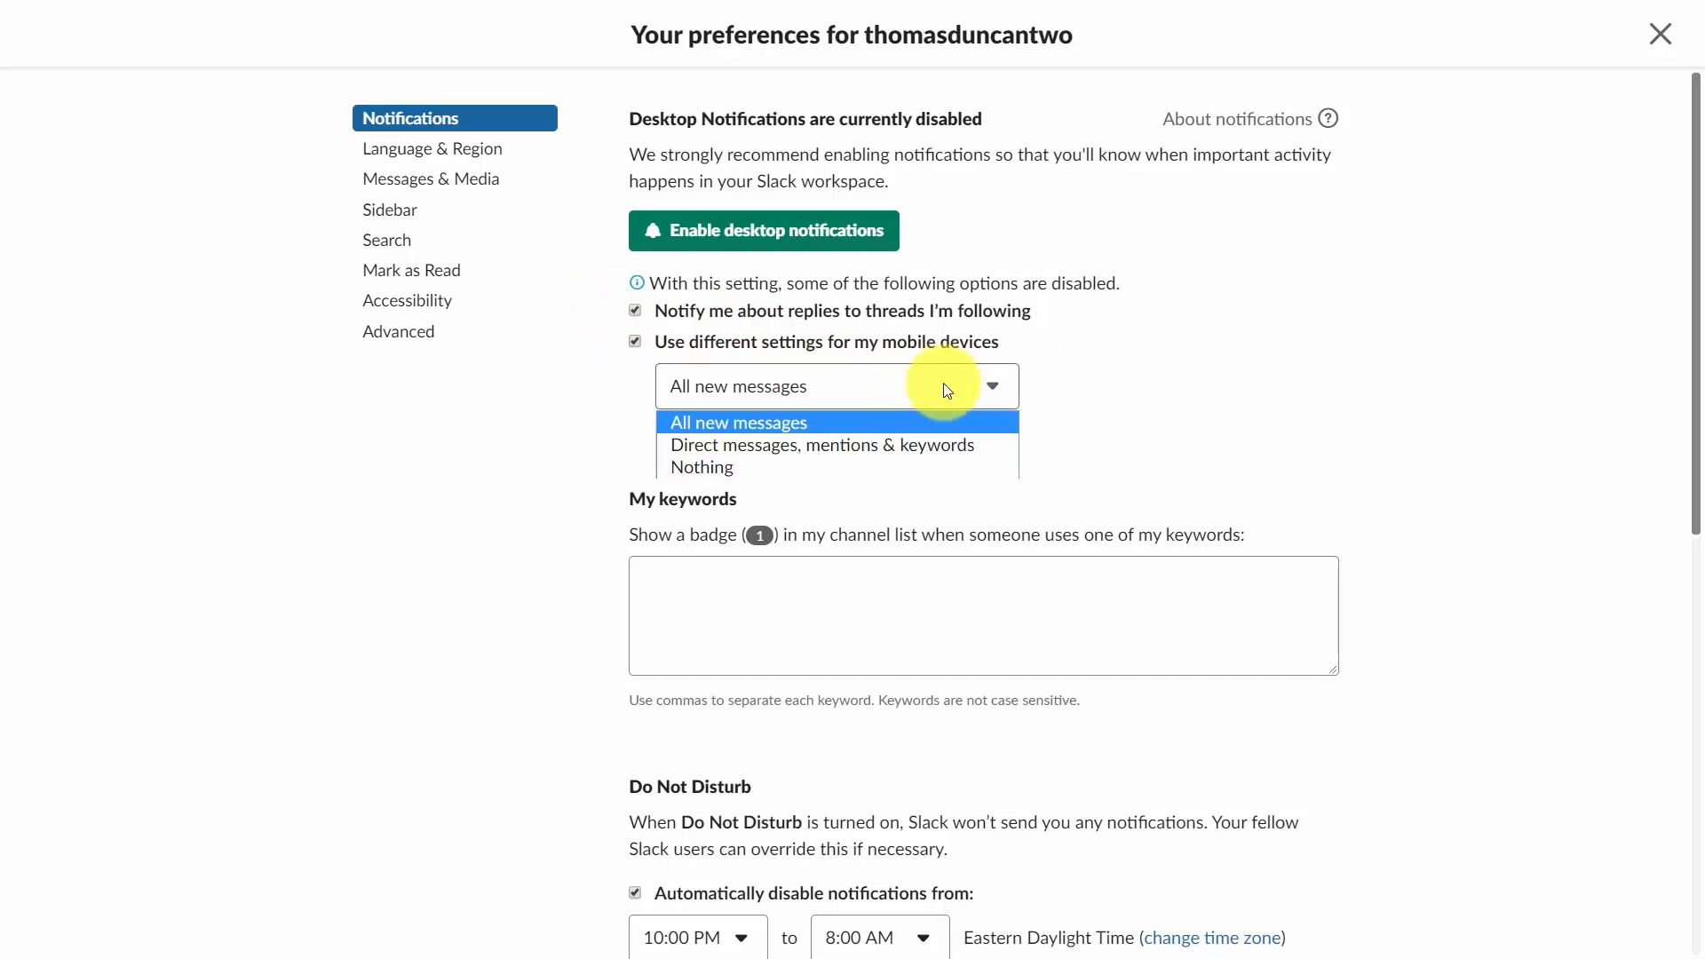
left_click(947, 388)
Add the notification keywords "tutorials, tutorial" to My keywords.
scroll(944, 384, "down", 3)
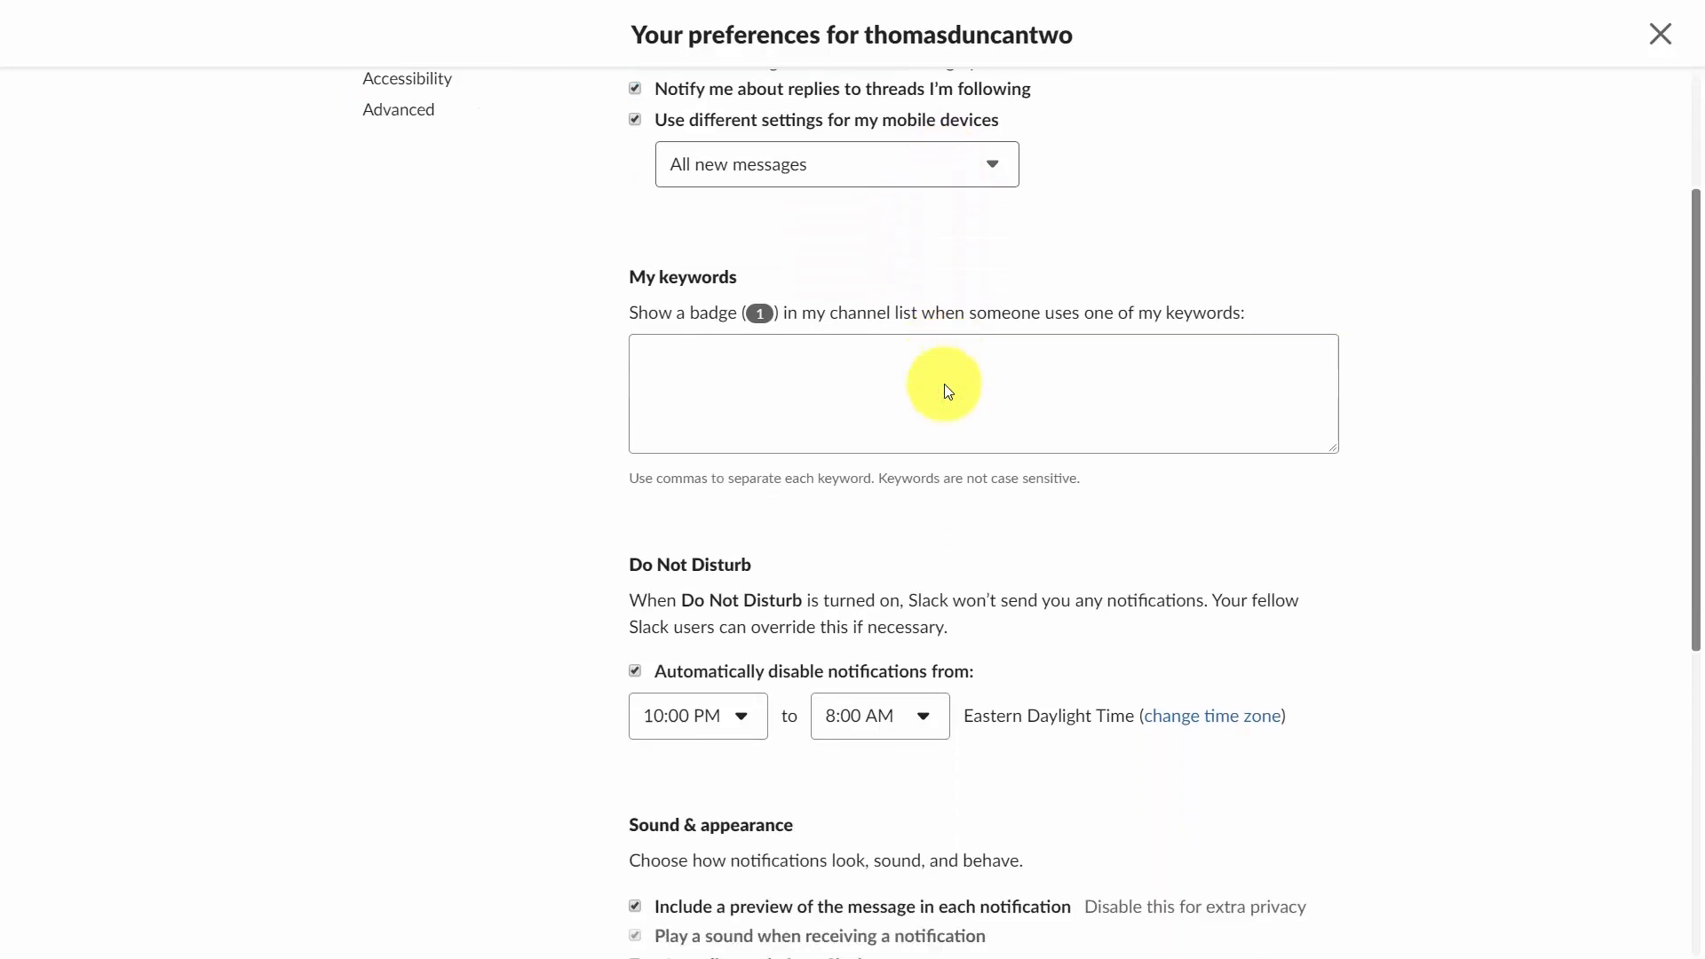
scroll(946, 385, "up", 1)
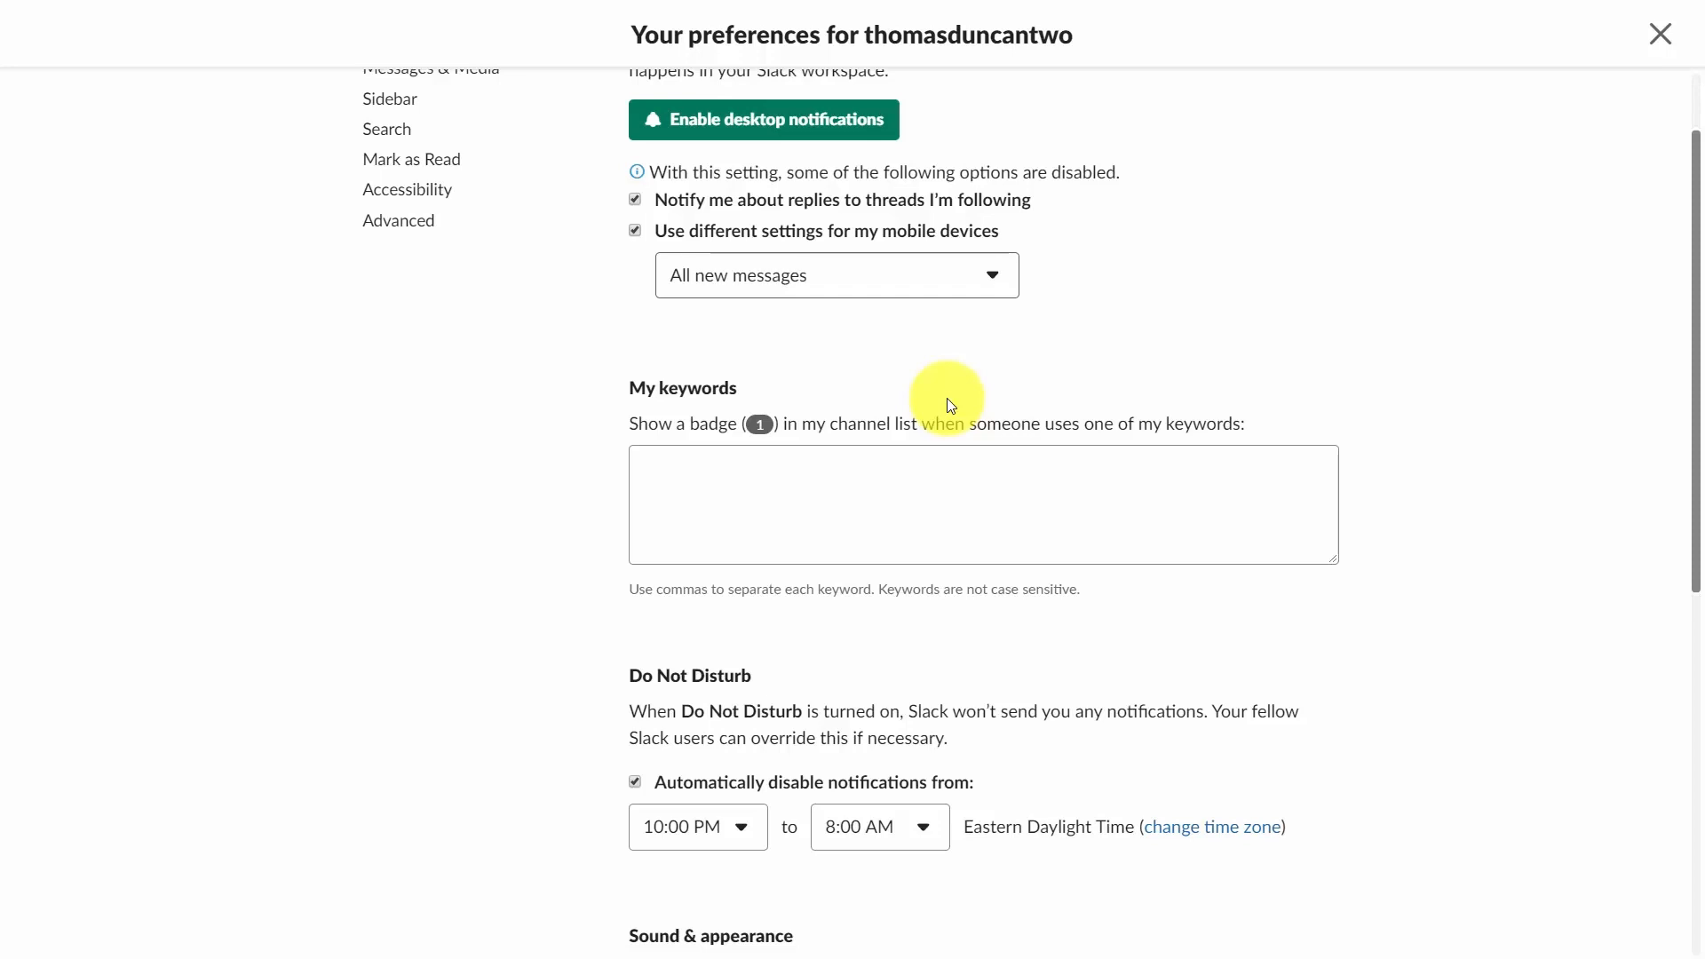
left_click(735, 460)
type("tutorials, tutorial")
Turn on Mute all sounds from Slack in the Sound & appearance notification settings.
scroll(967, 408, "down", 3)
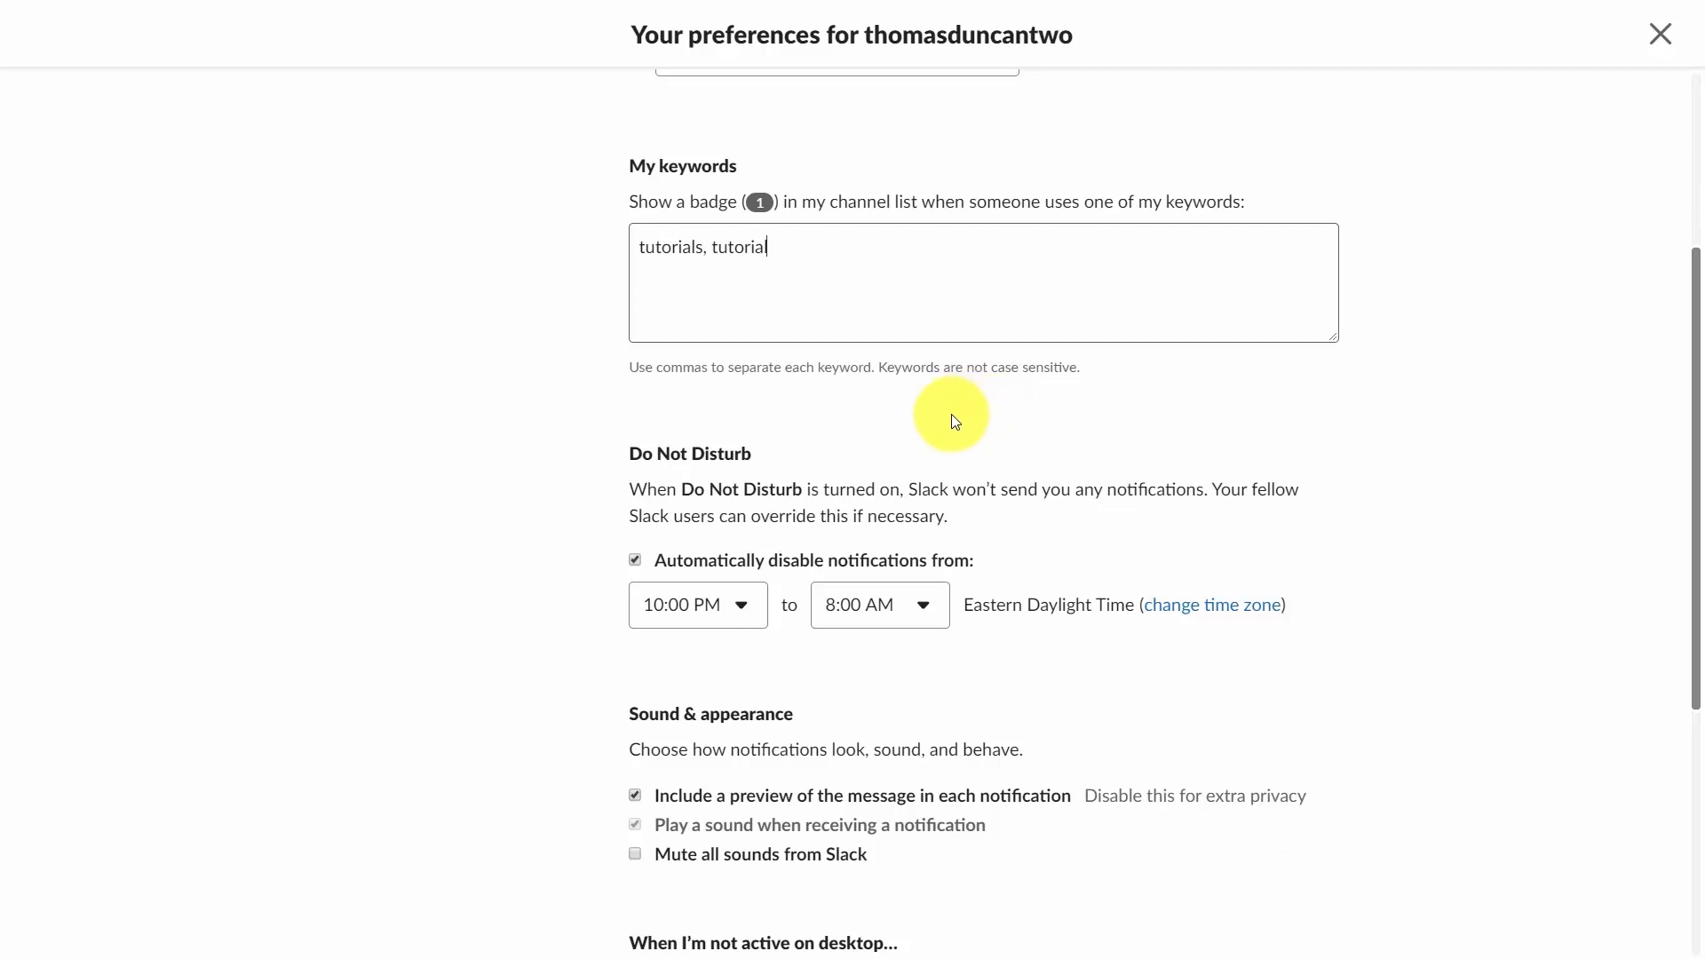
scroll(951, 415, "down", 4)
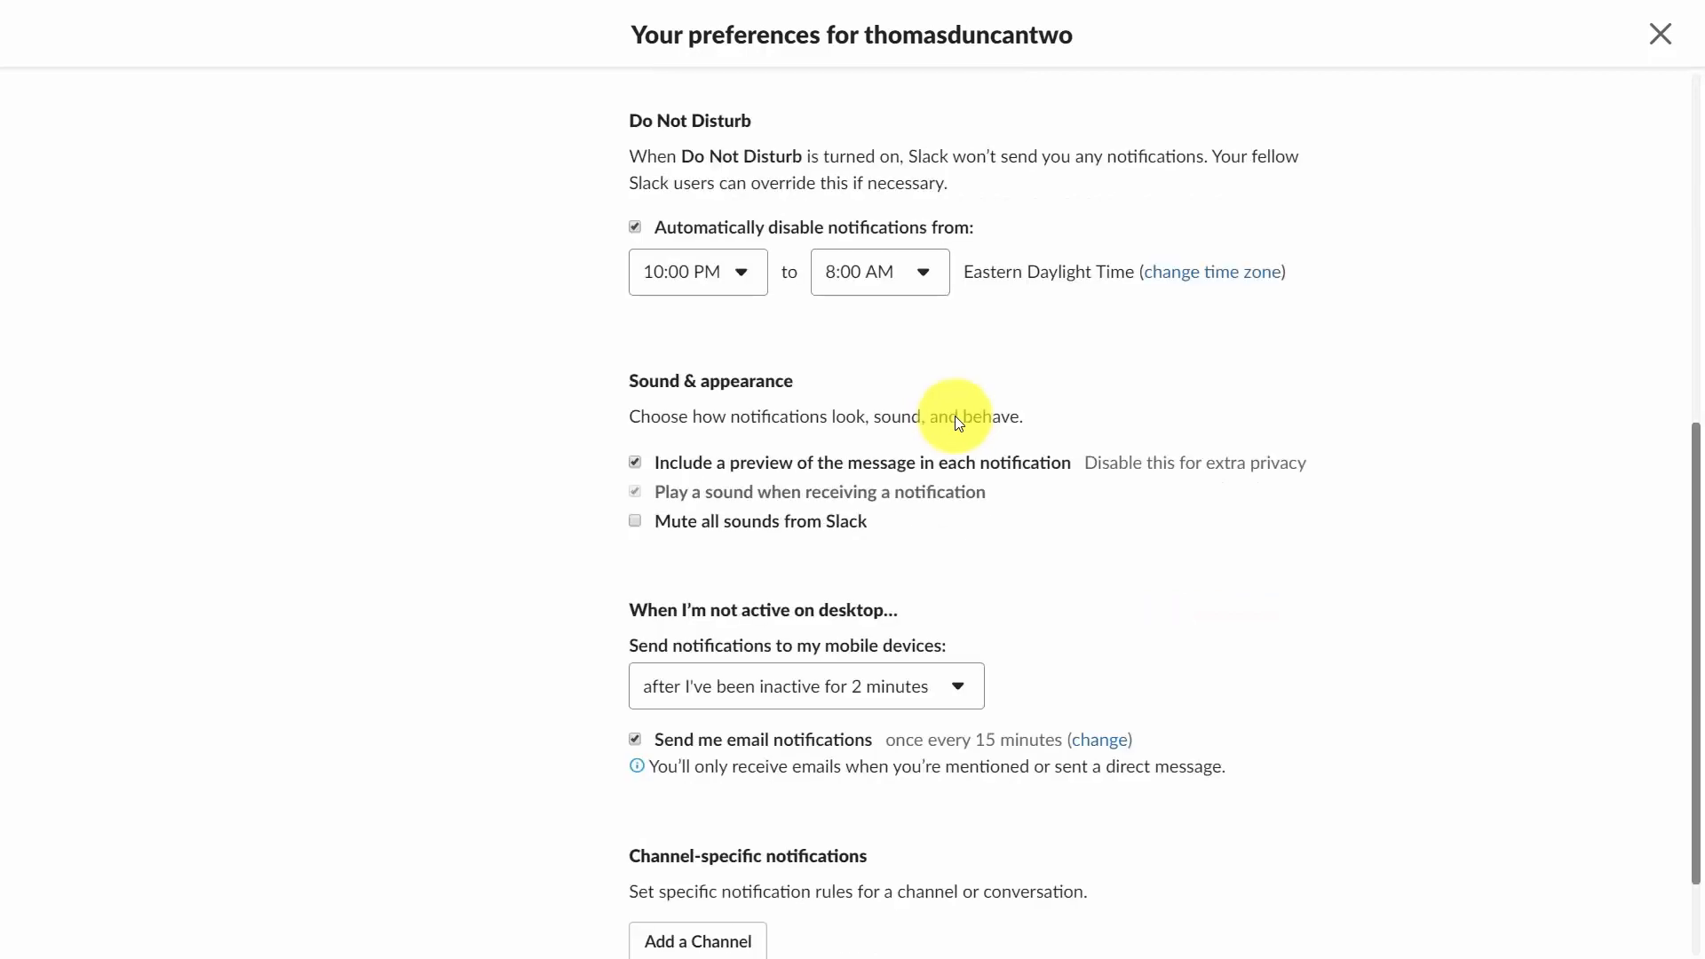
scroll(945, 424, "down", 1)
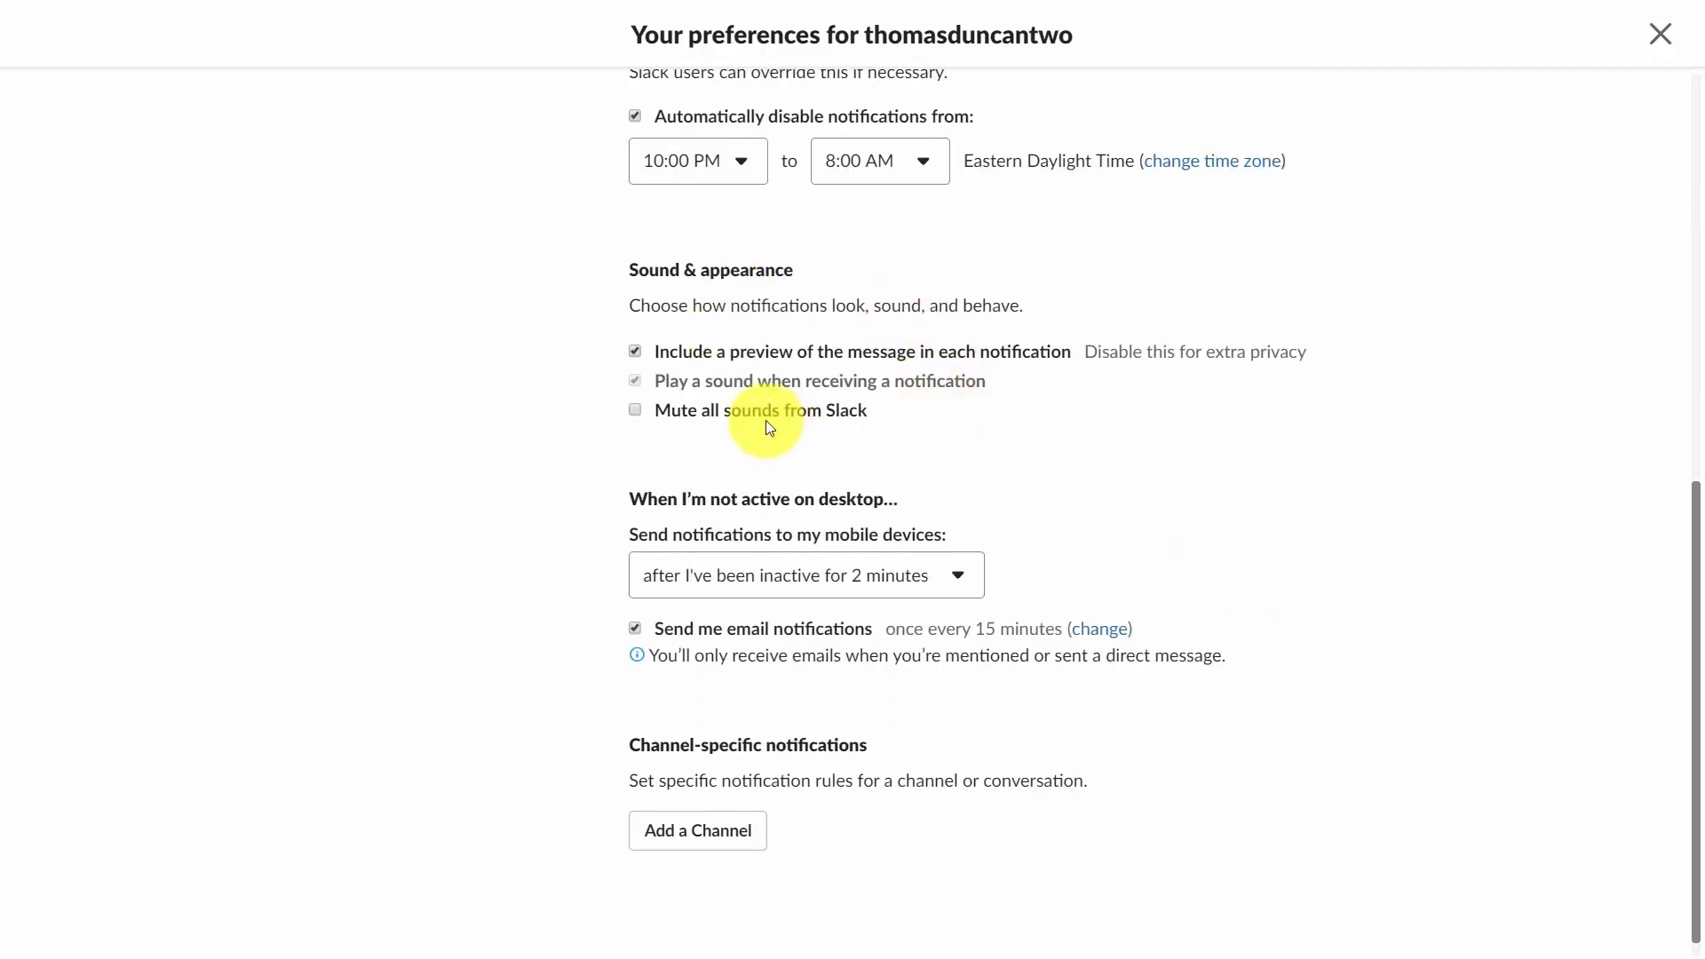
left_click(634, 414)
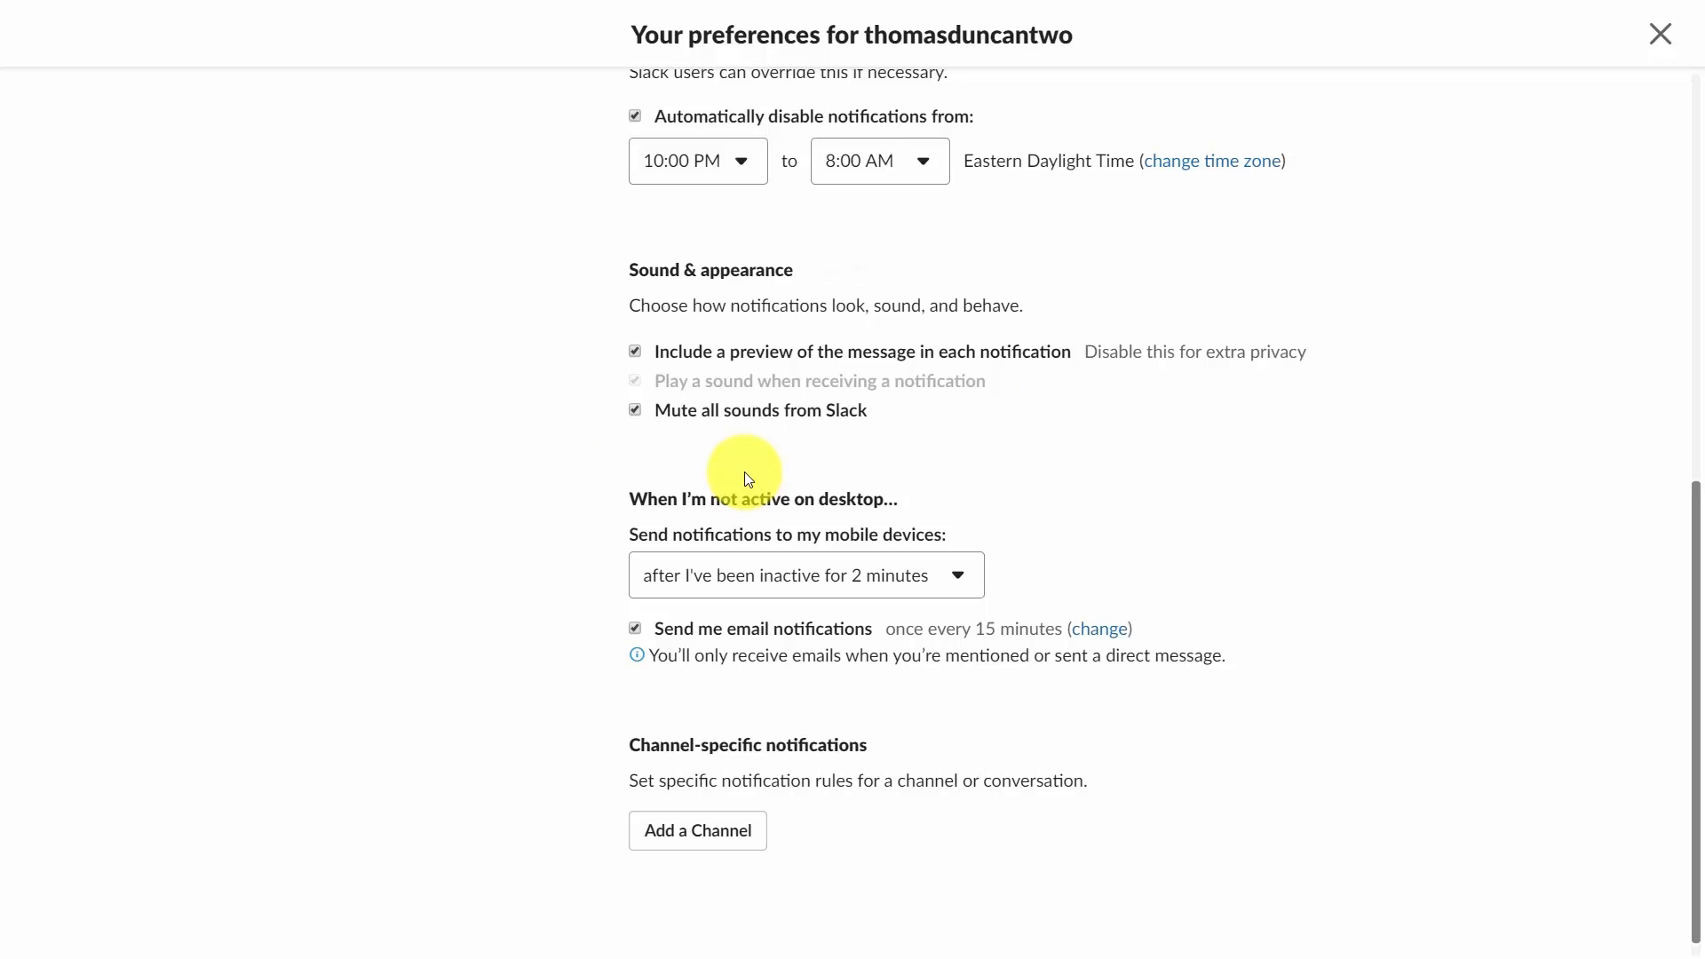
Add a channel-specific notification setting for the video-tutorials channel.
scroll(746, 474, "down", 1)
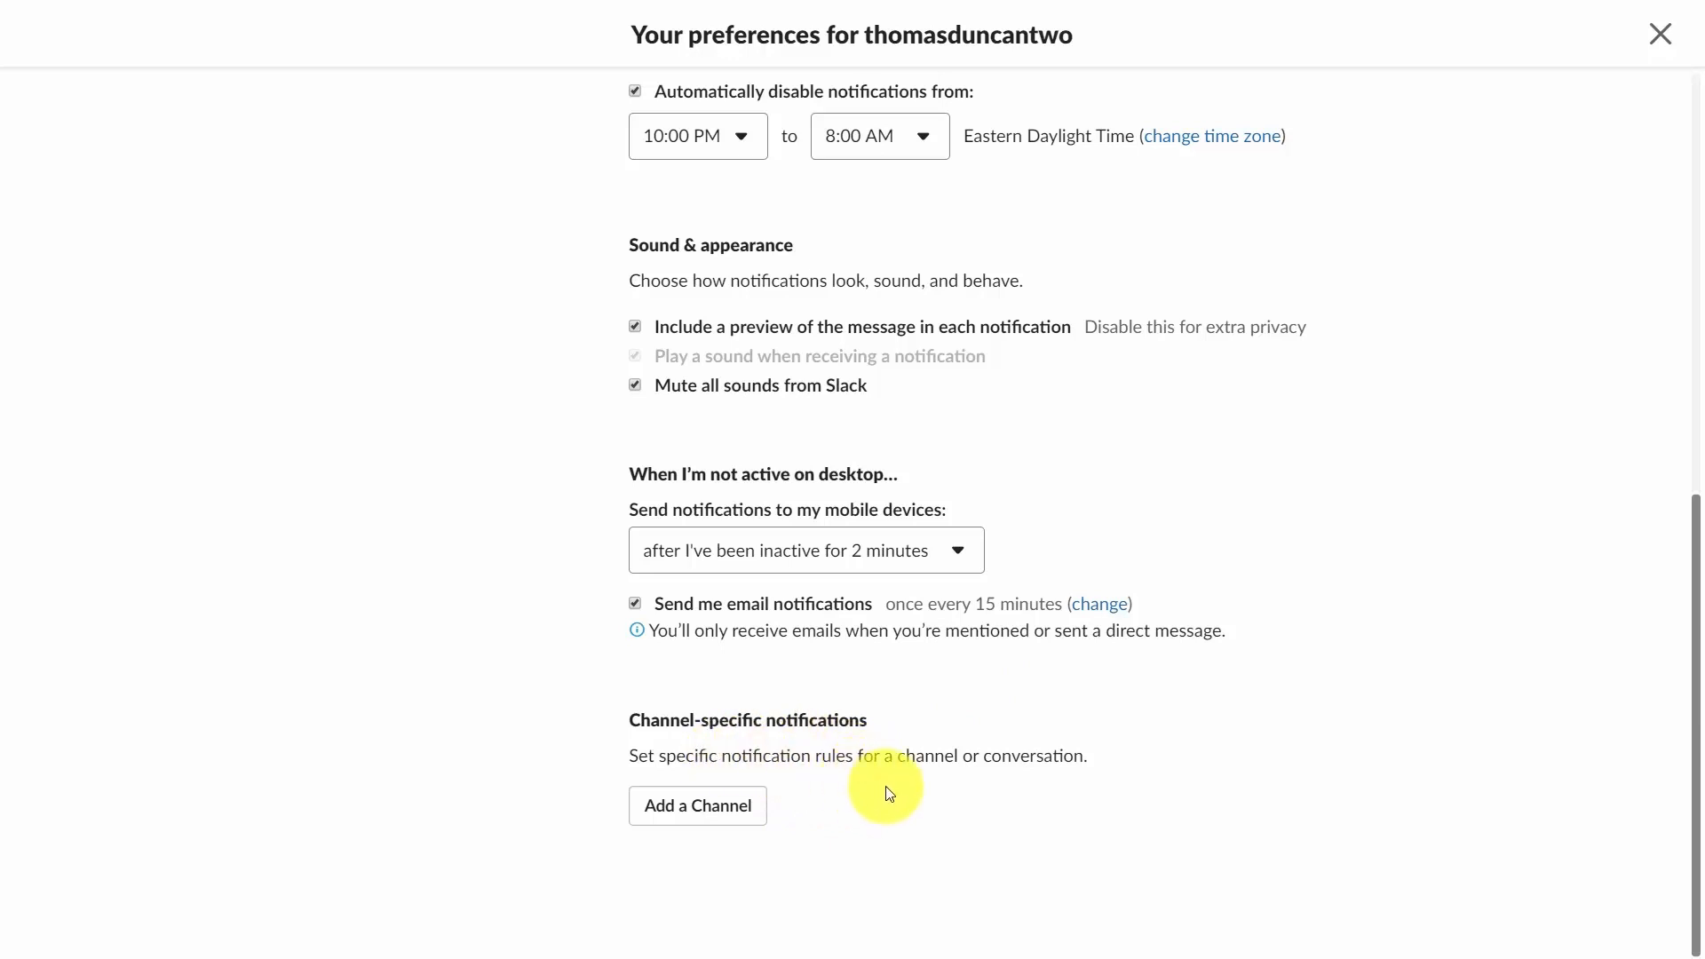
left_click(751, 805)
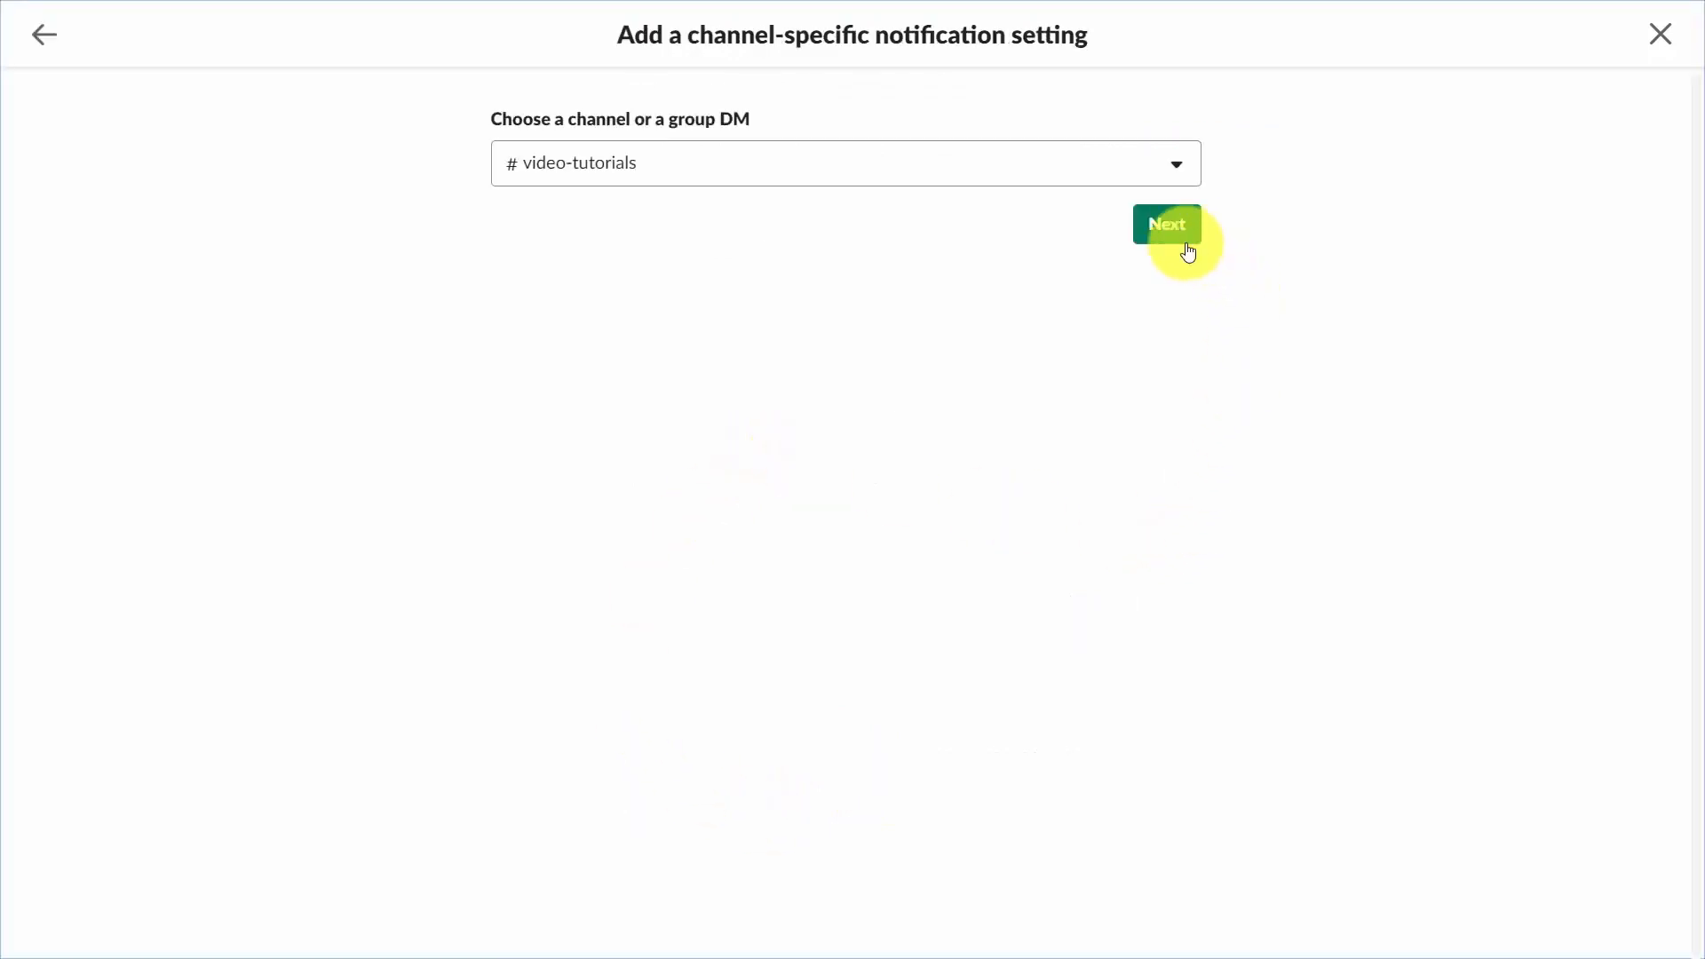
left_click(1147, 228)
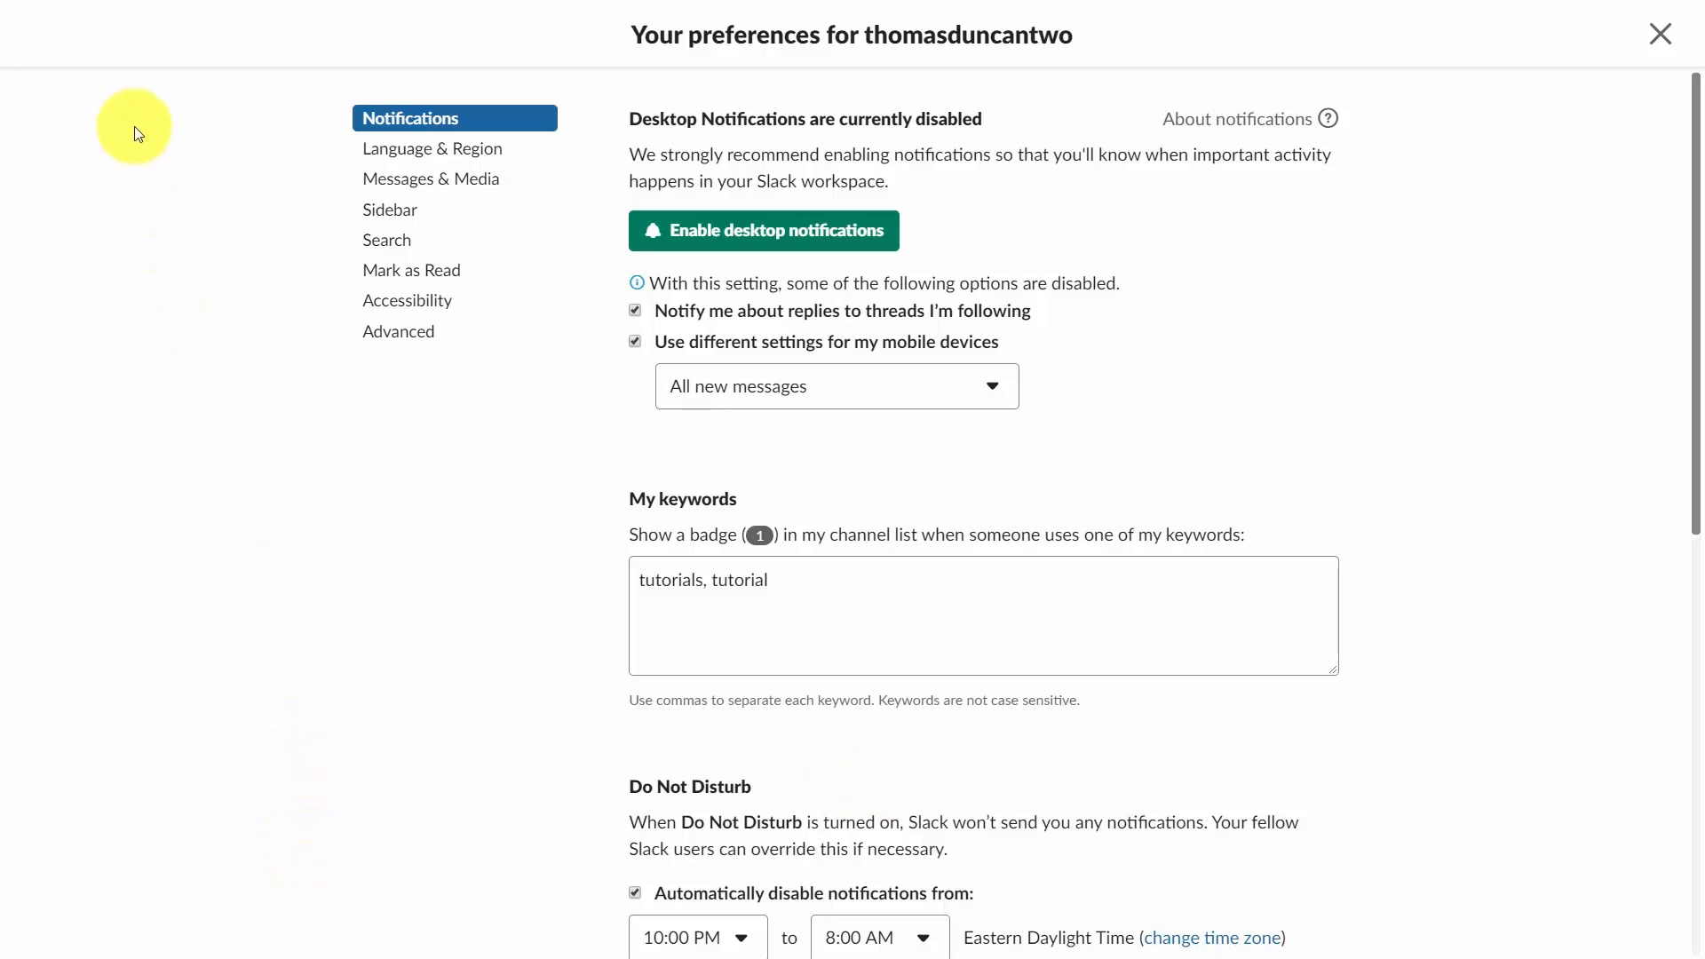
Browse the Language & Region, Messages & Media and Sidebar preferences and choose the Hoth sidebar theme.
left_click(471, 165)
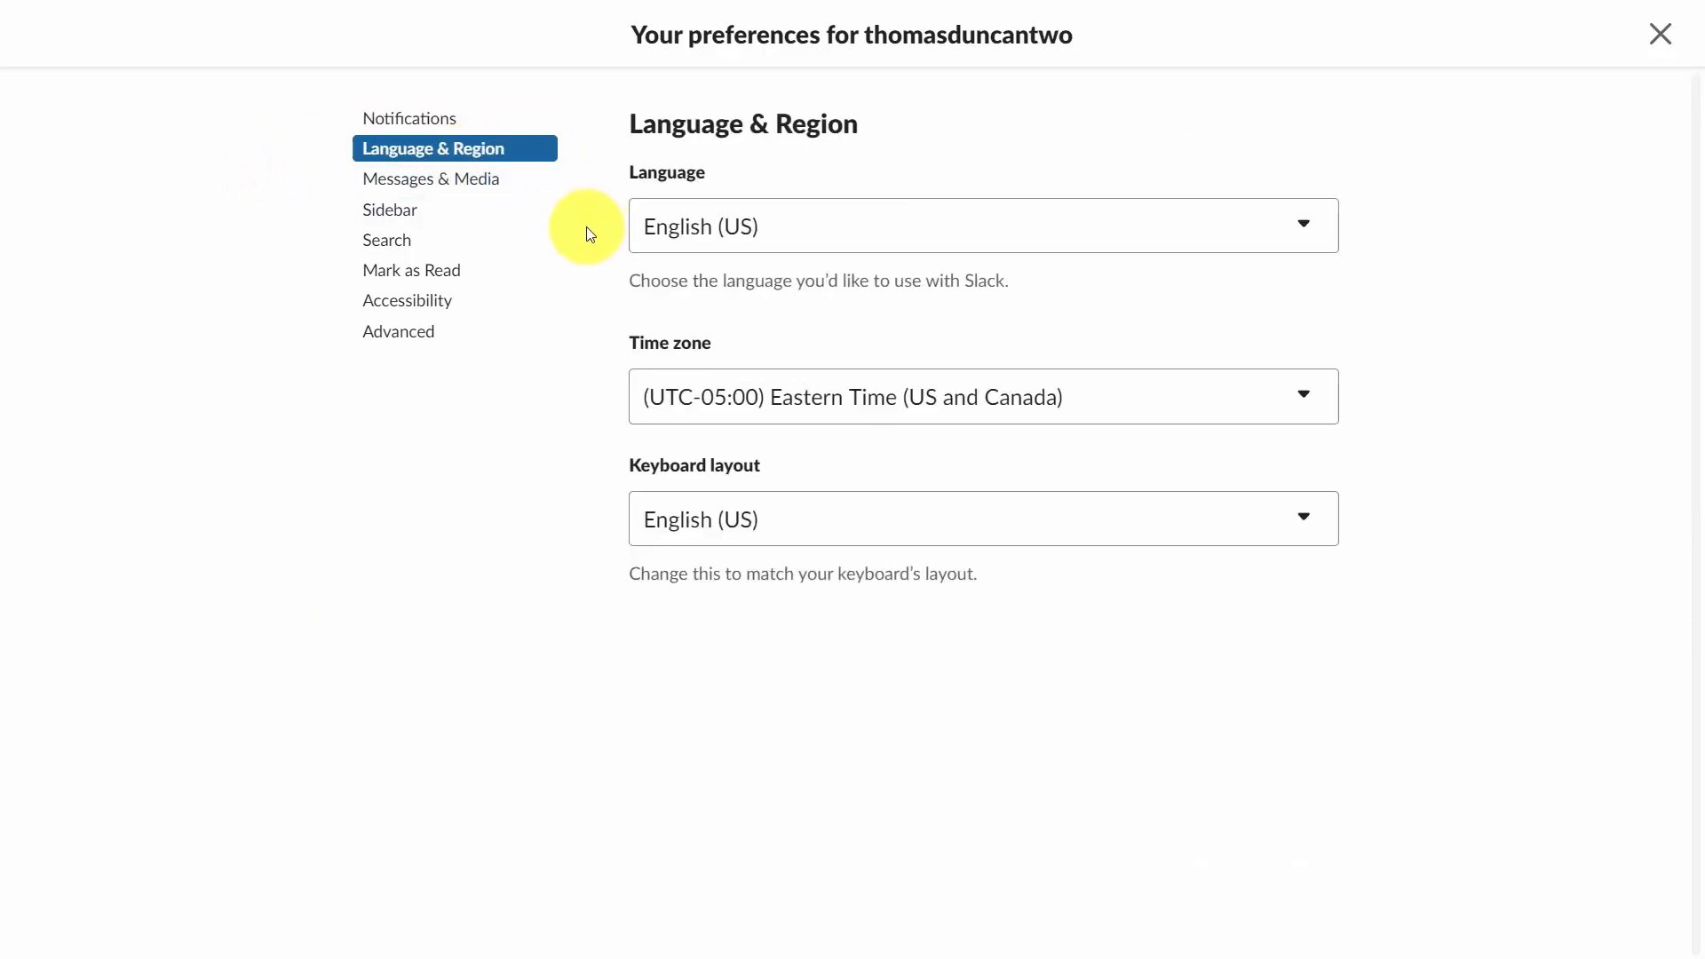
left_click(371, 191)
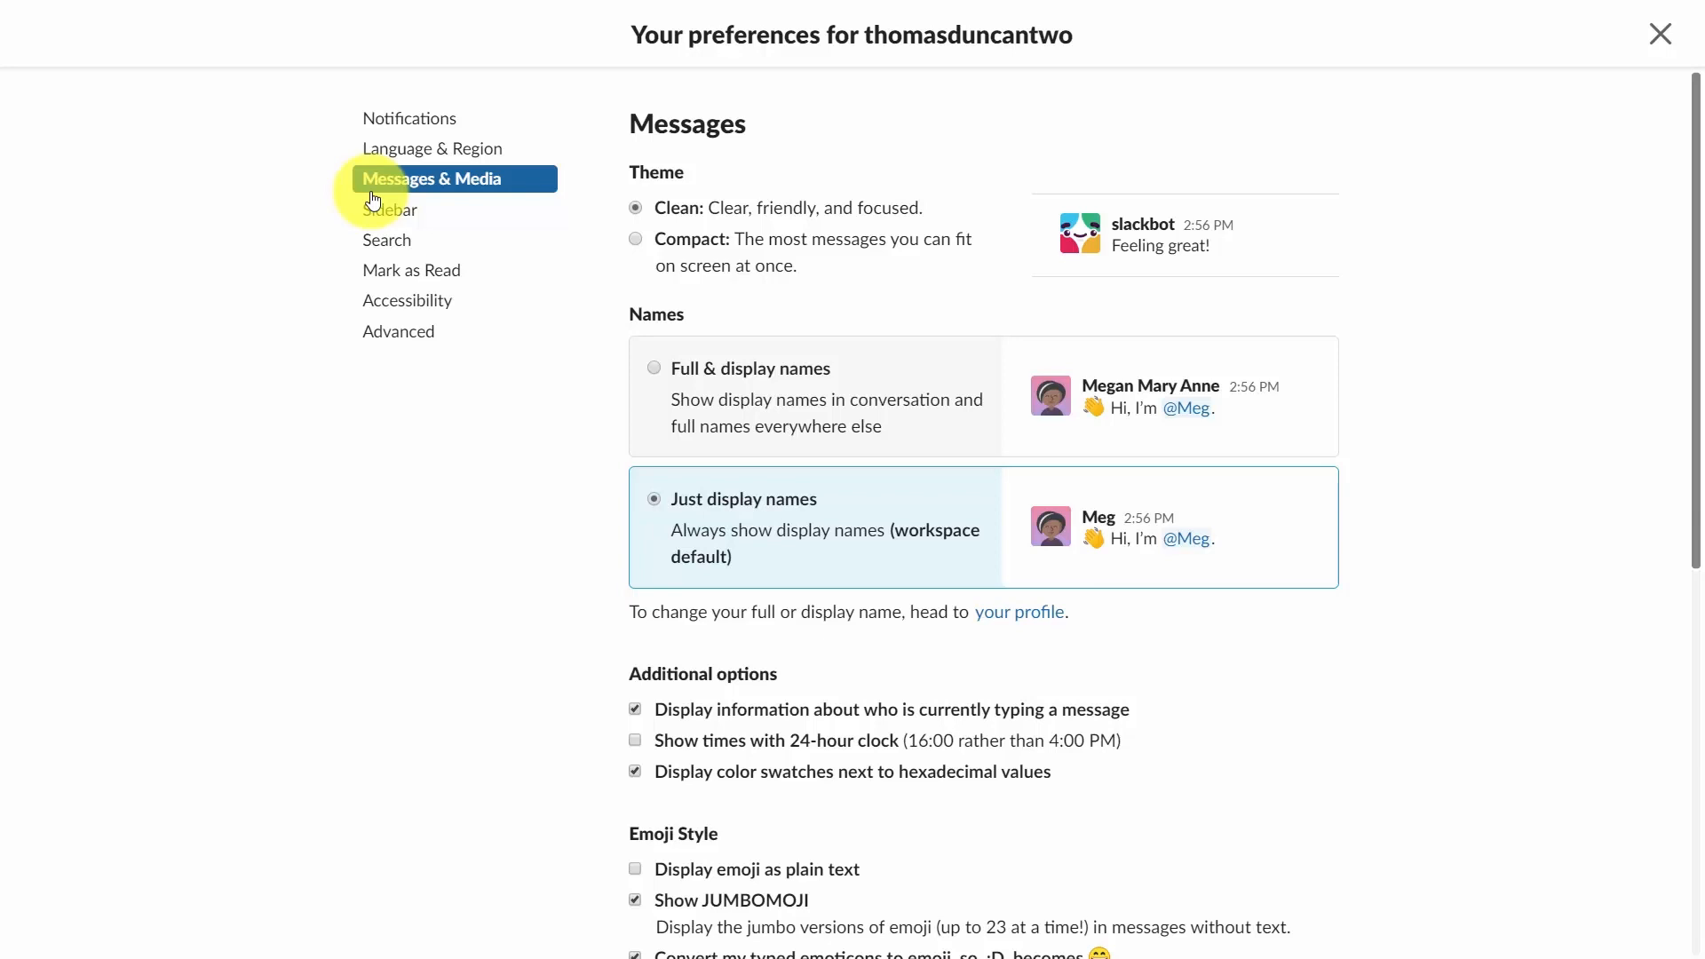
left_click(373, 203)
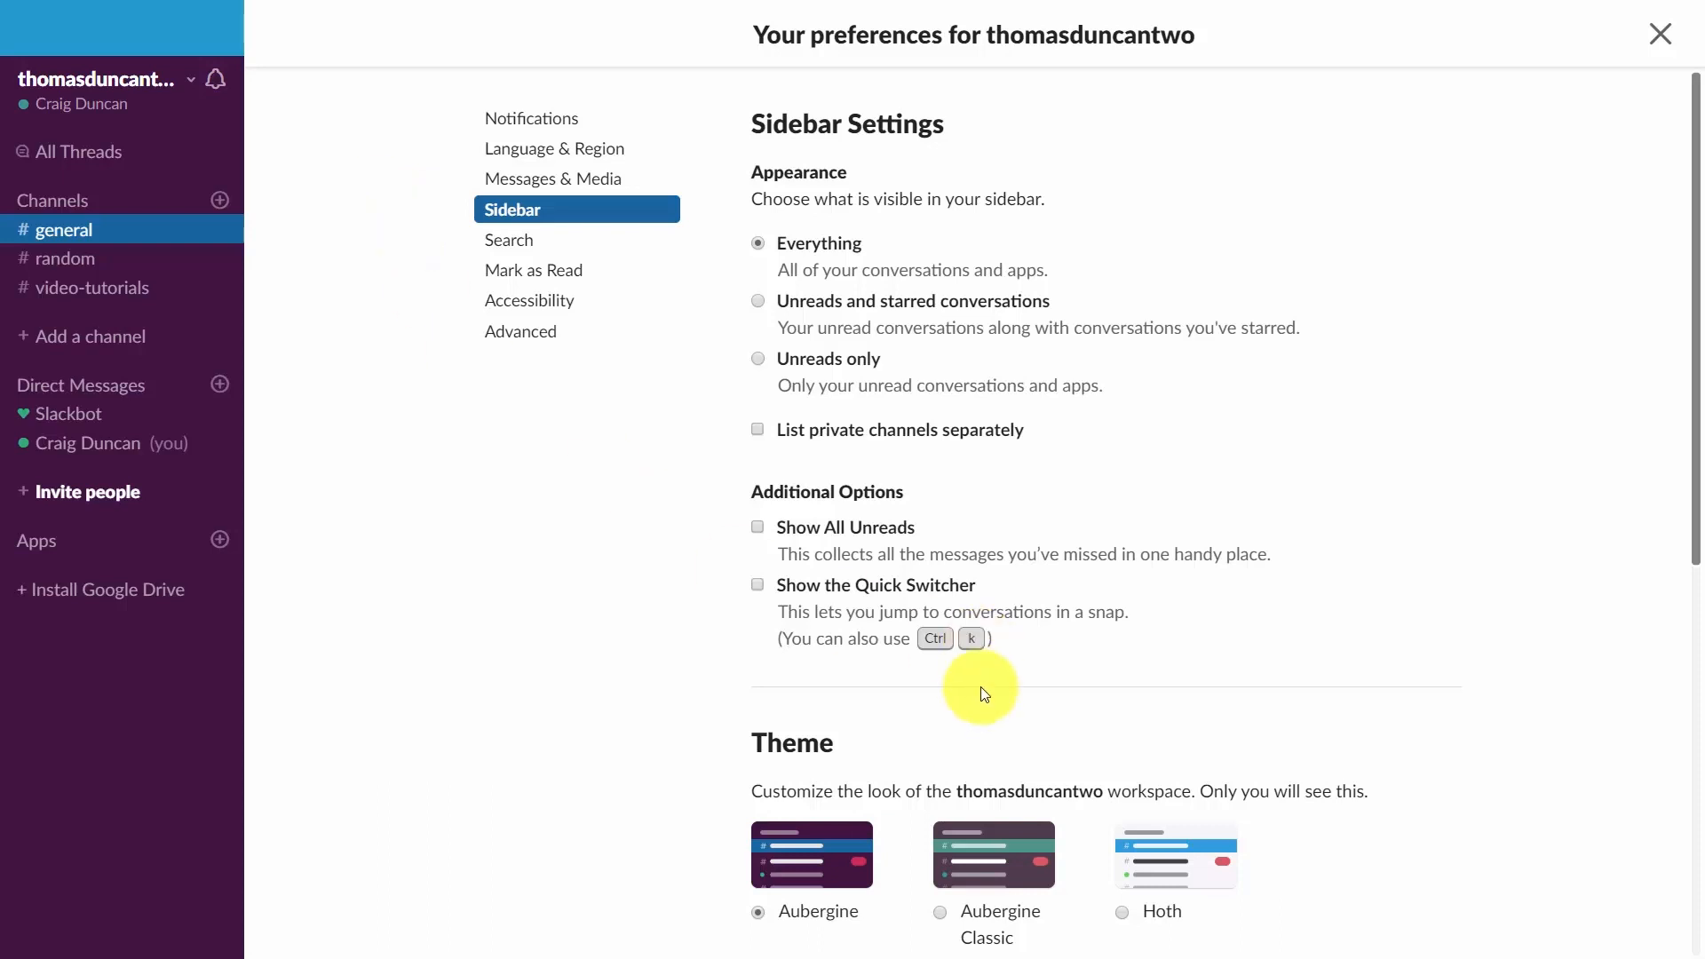
left_click(1119, 912)
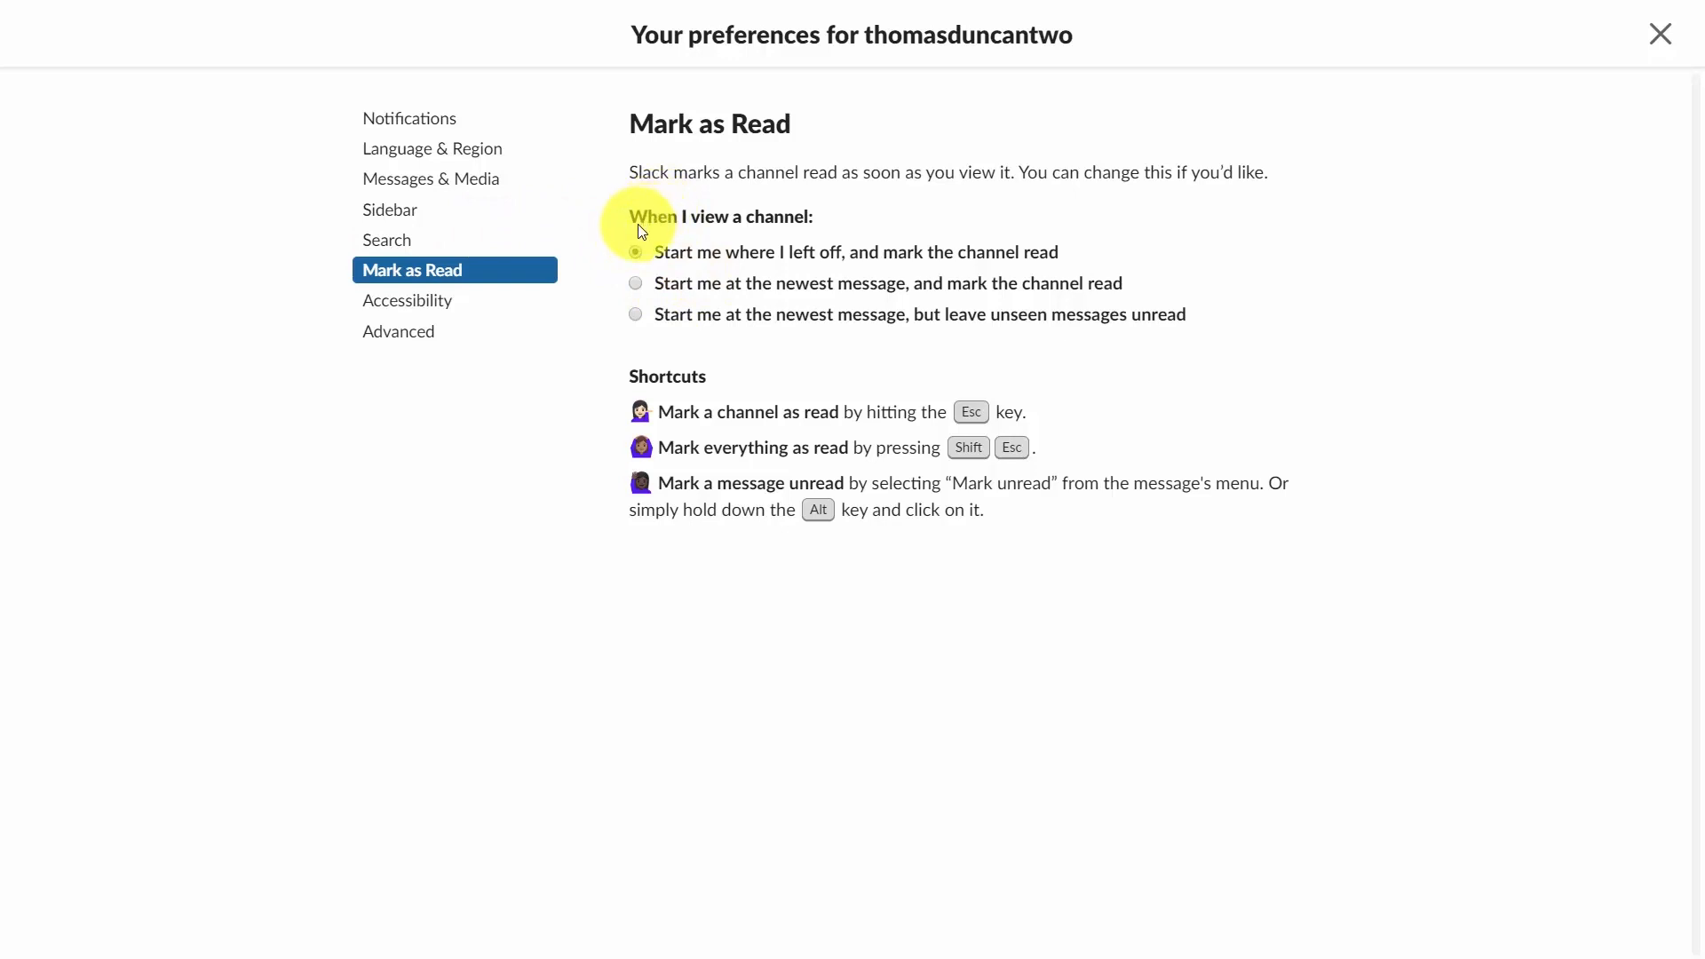
left_click(418, 316)
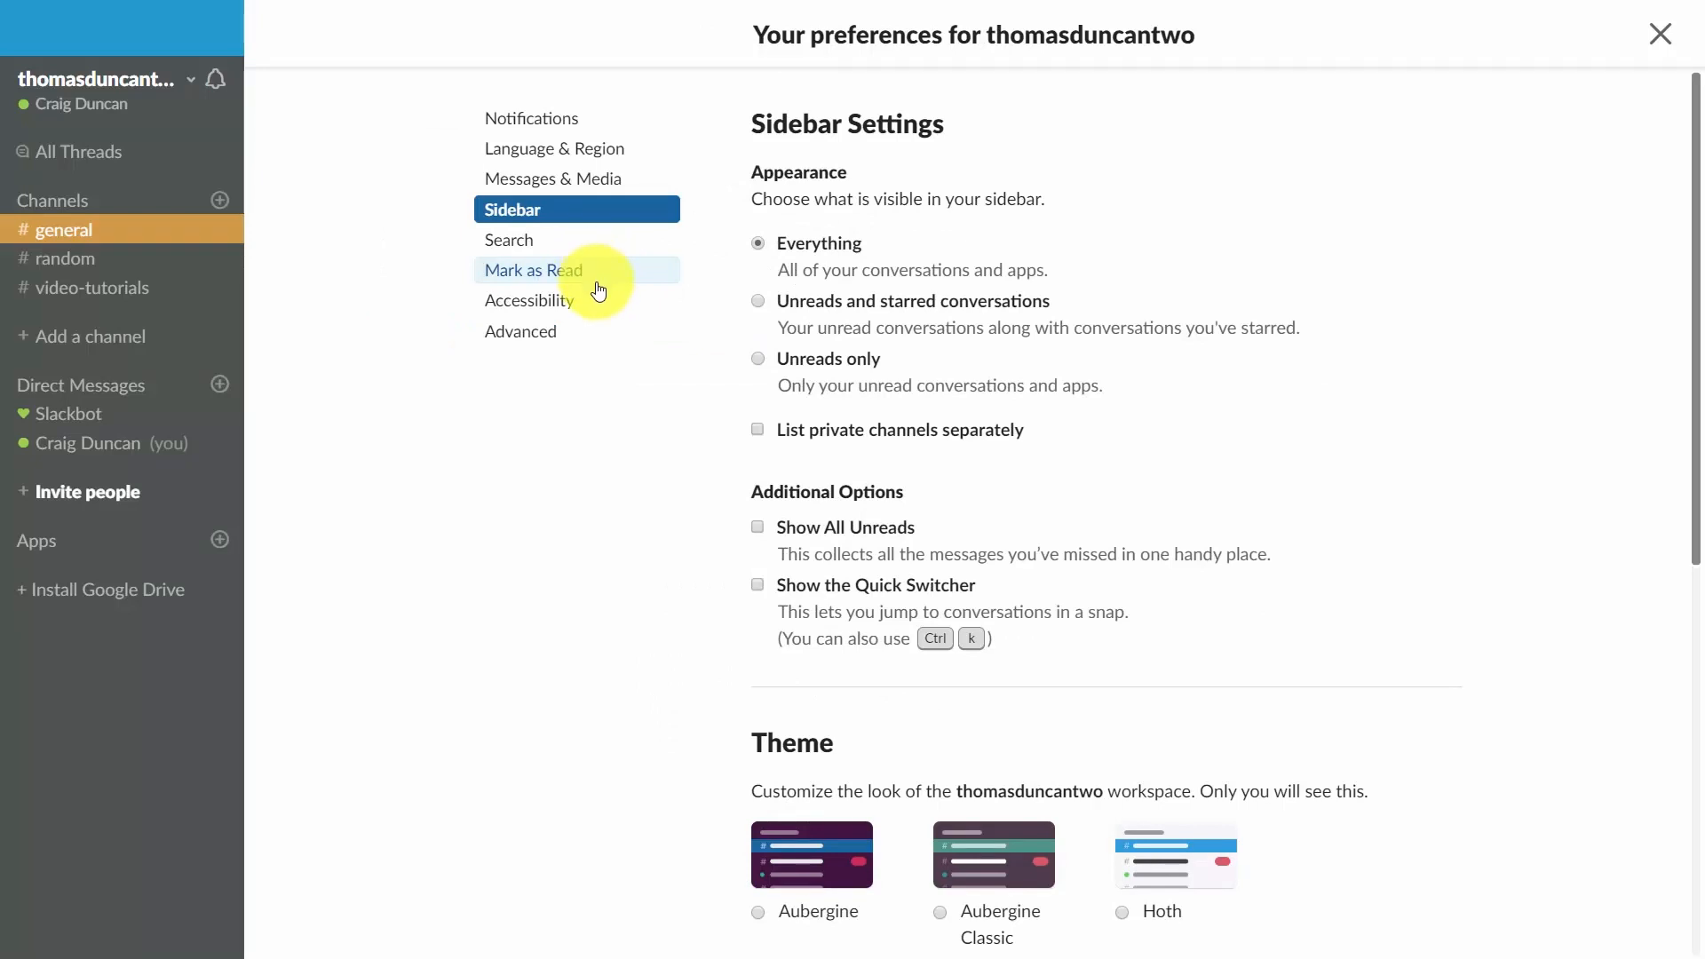
Close preferences and send workspace invitations to three people with their e-mail addresses and full names.
left_click(1661, 35)
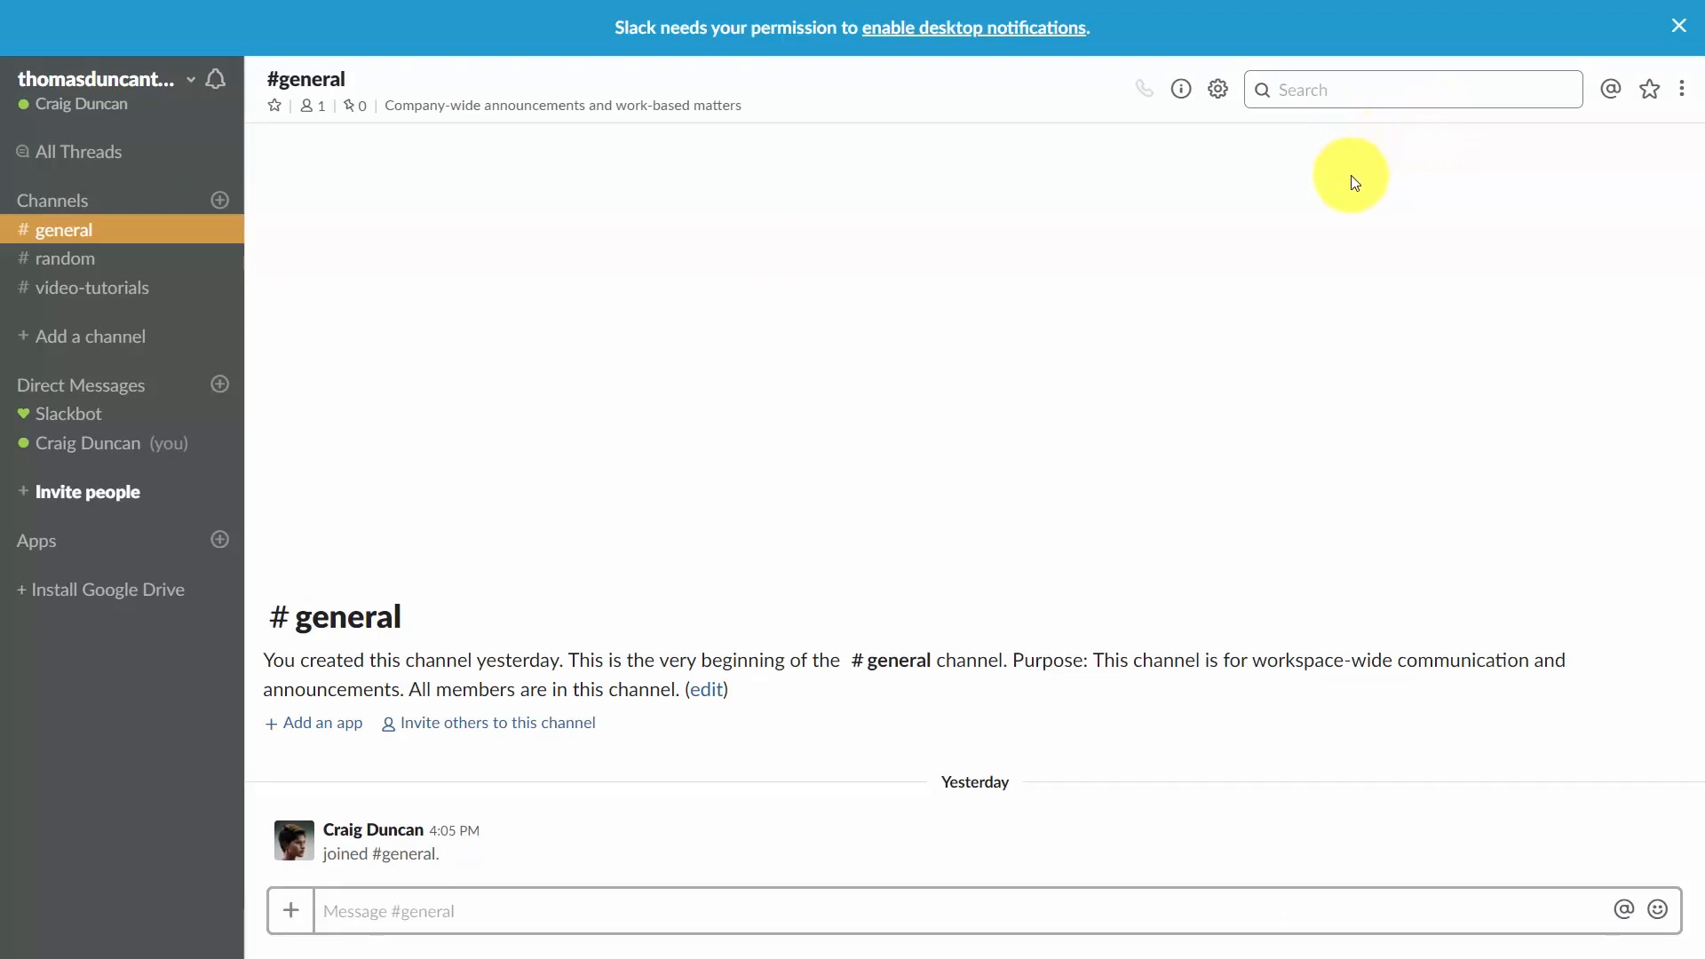
left_click(961, 276)
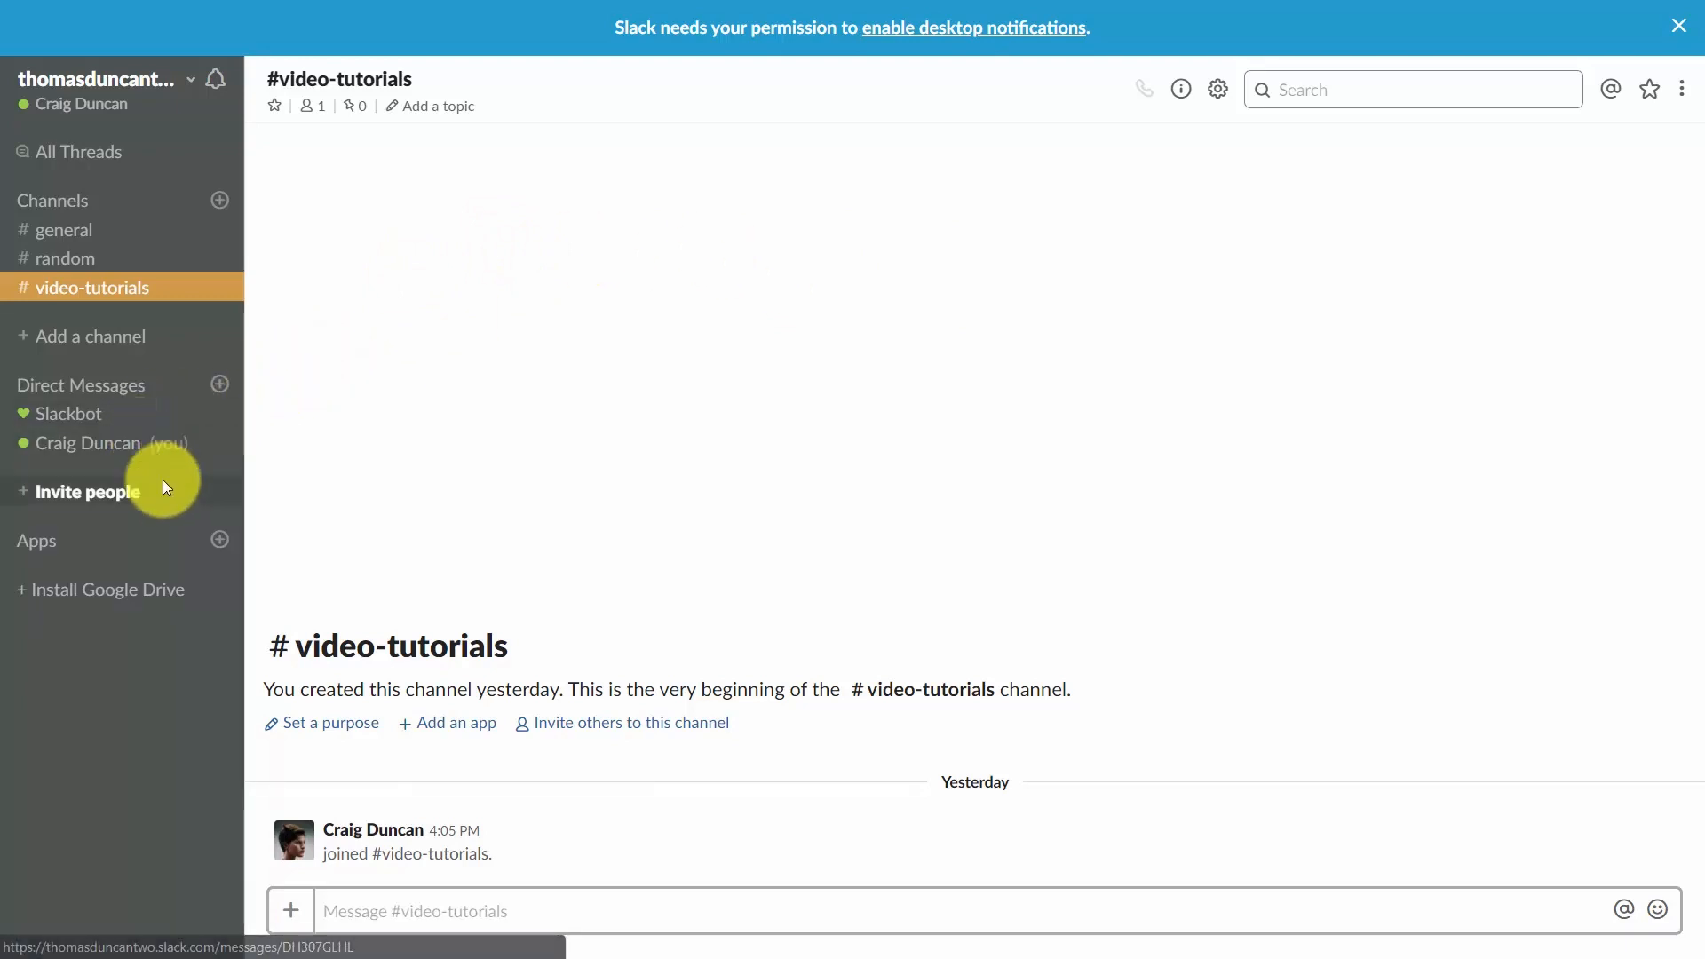
left_click(140, 512)
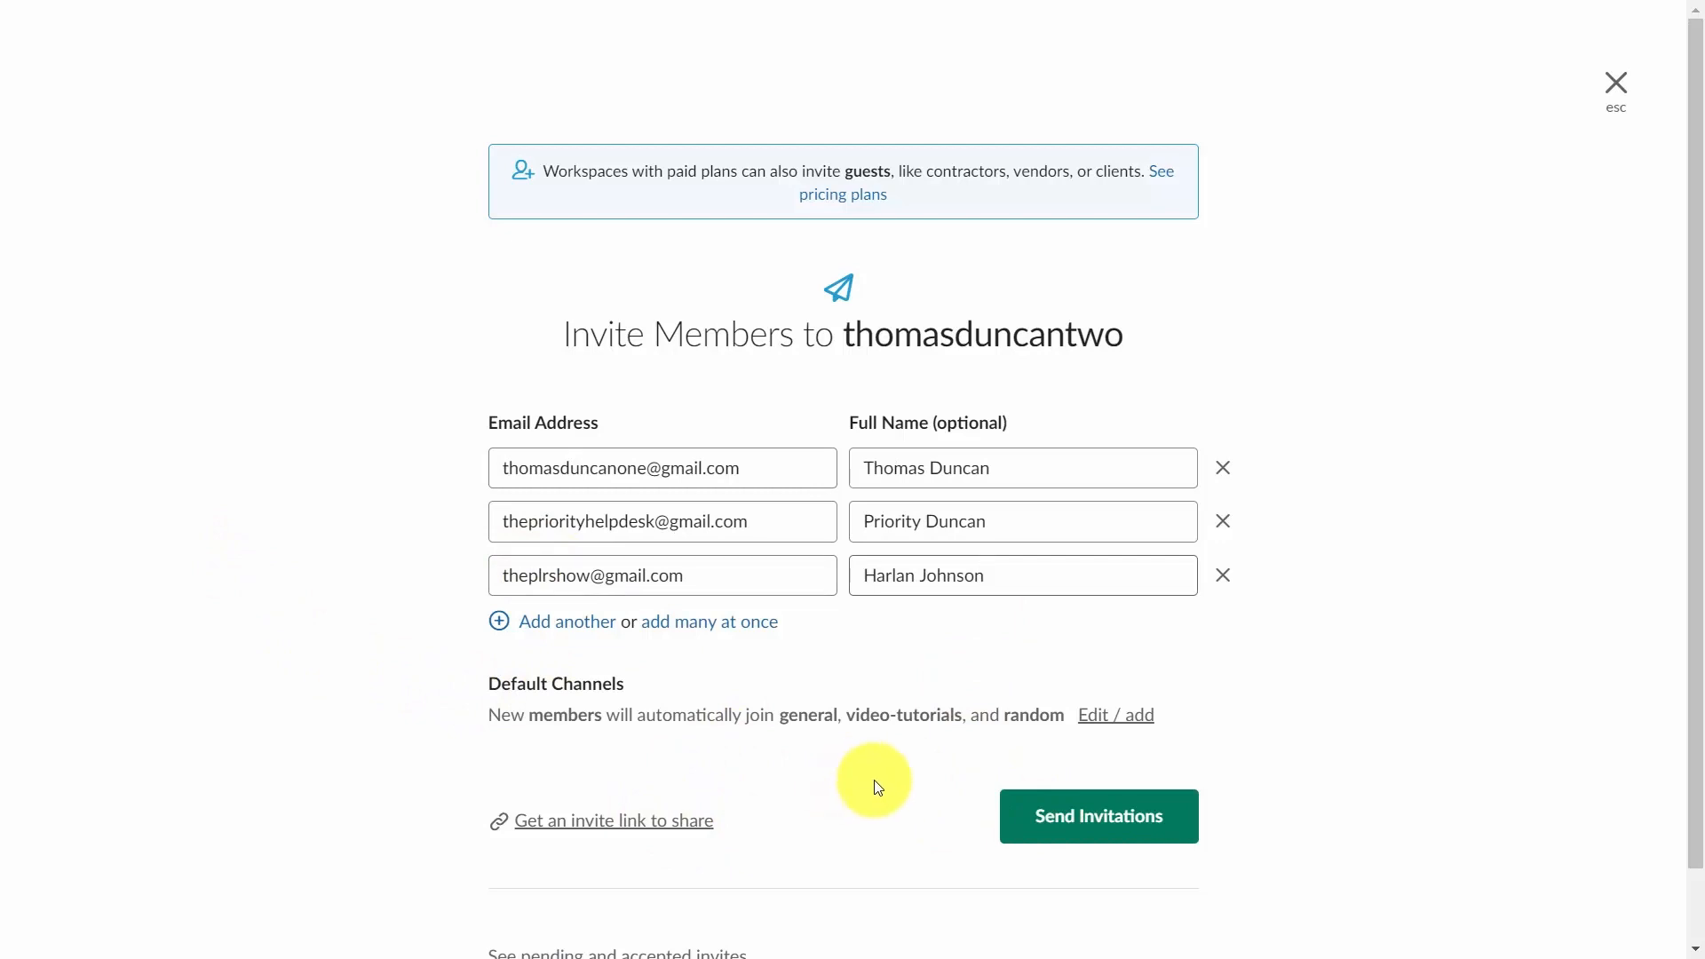
left_click(1066, 818)
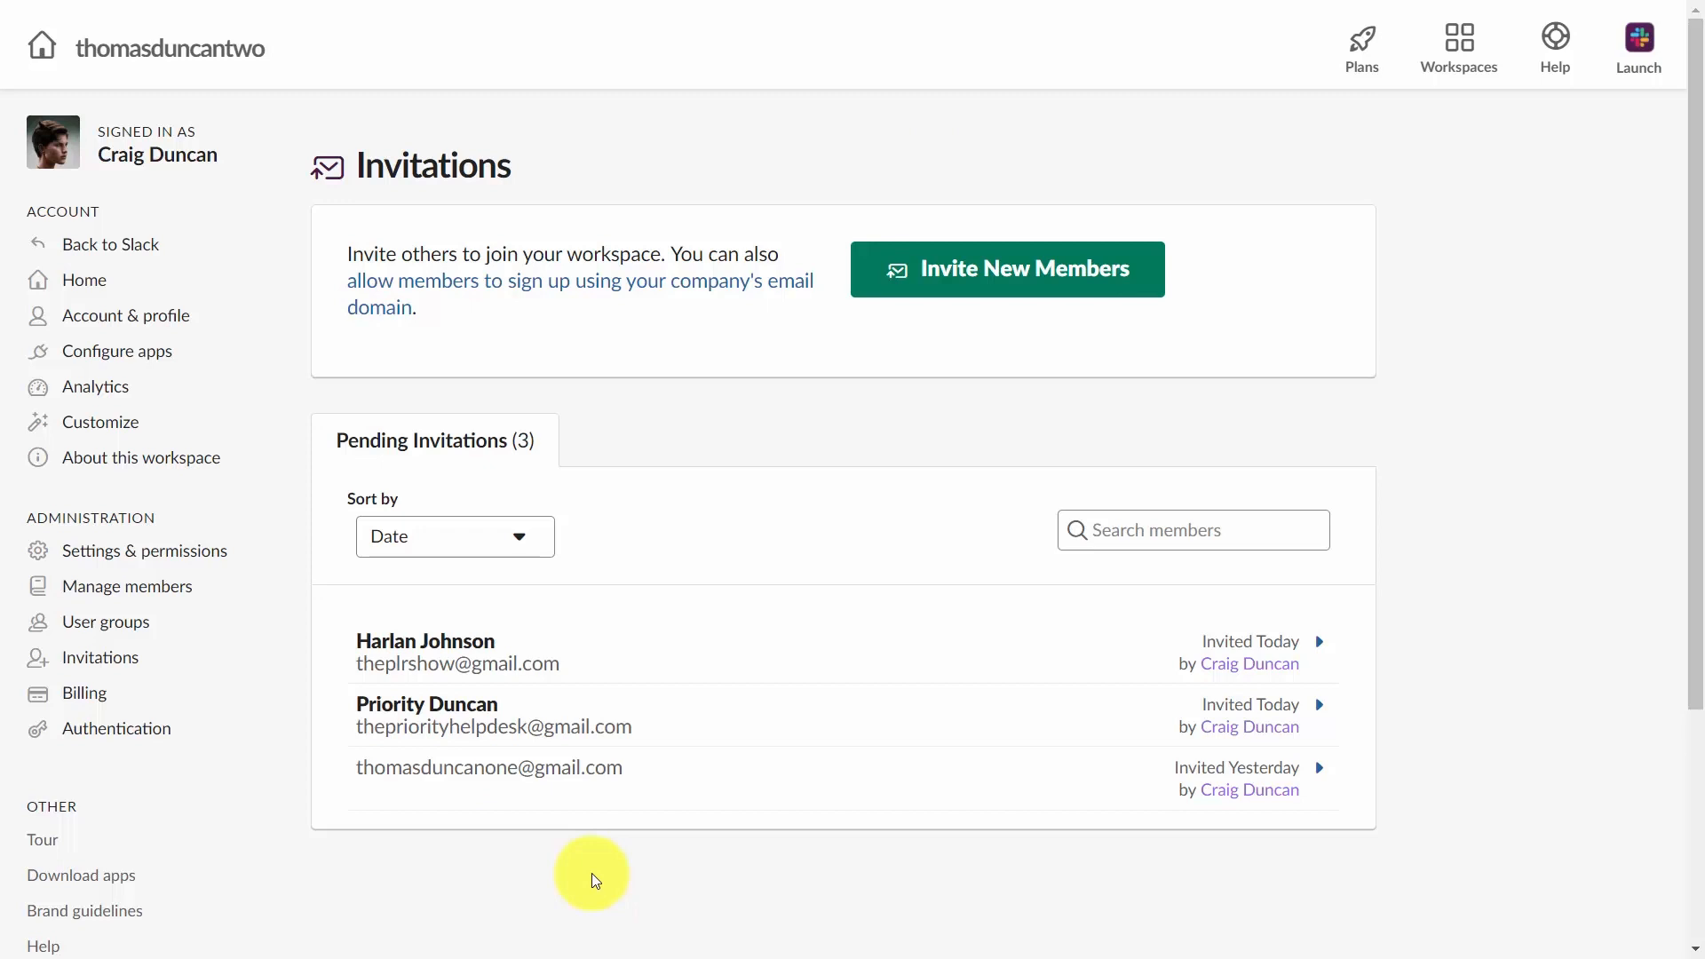
Reload Slack and open Manage members to review the workspace's member list.
key("F5")
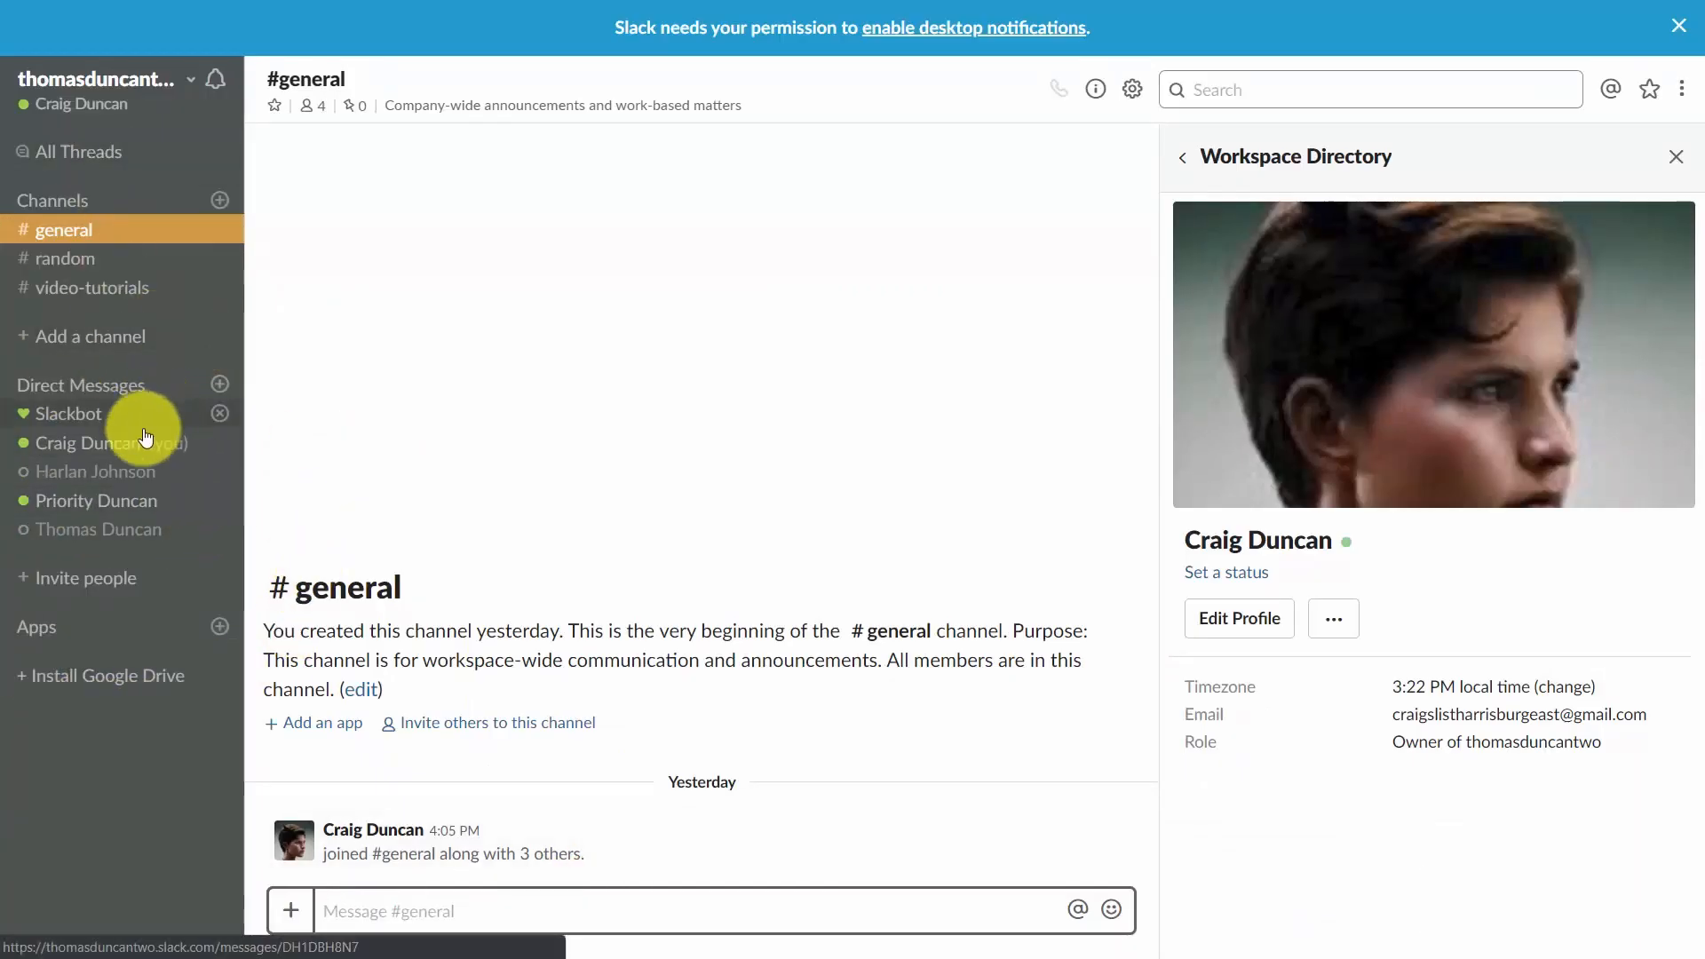
left_click(373, 617)
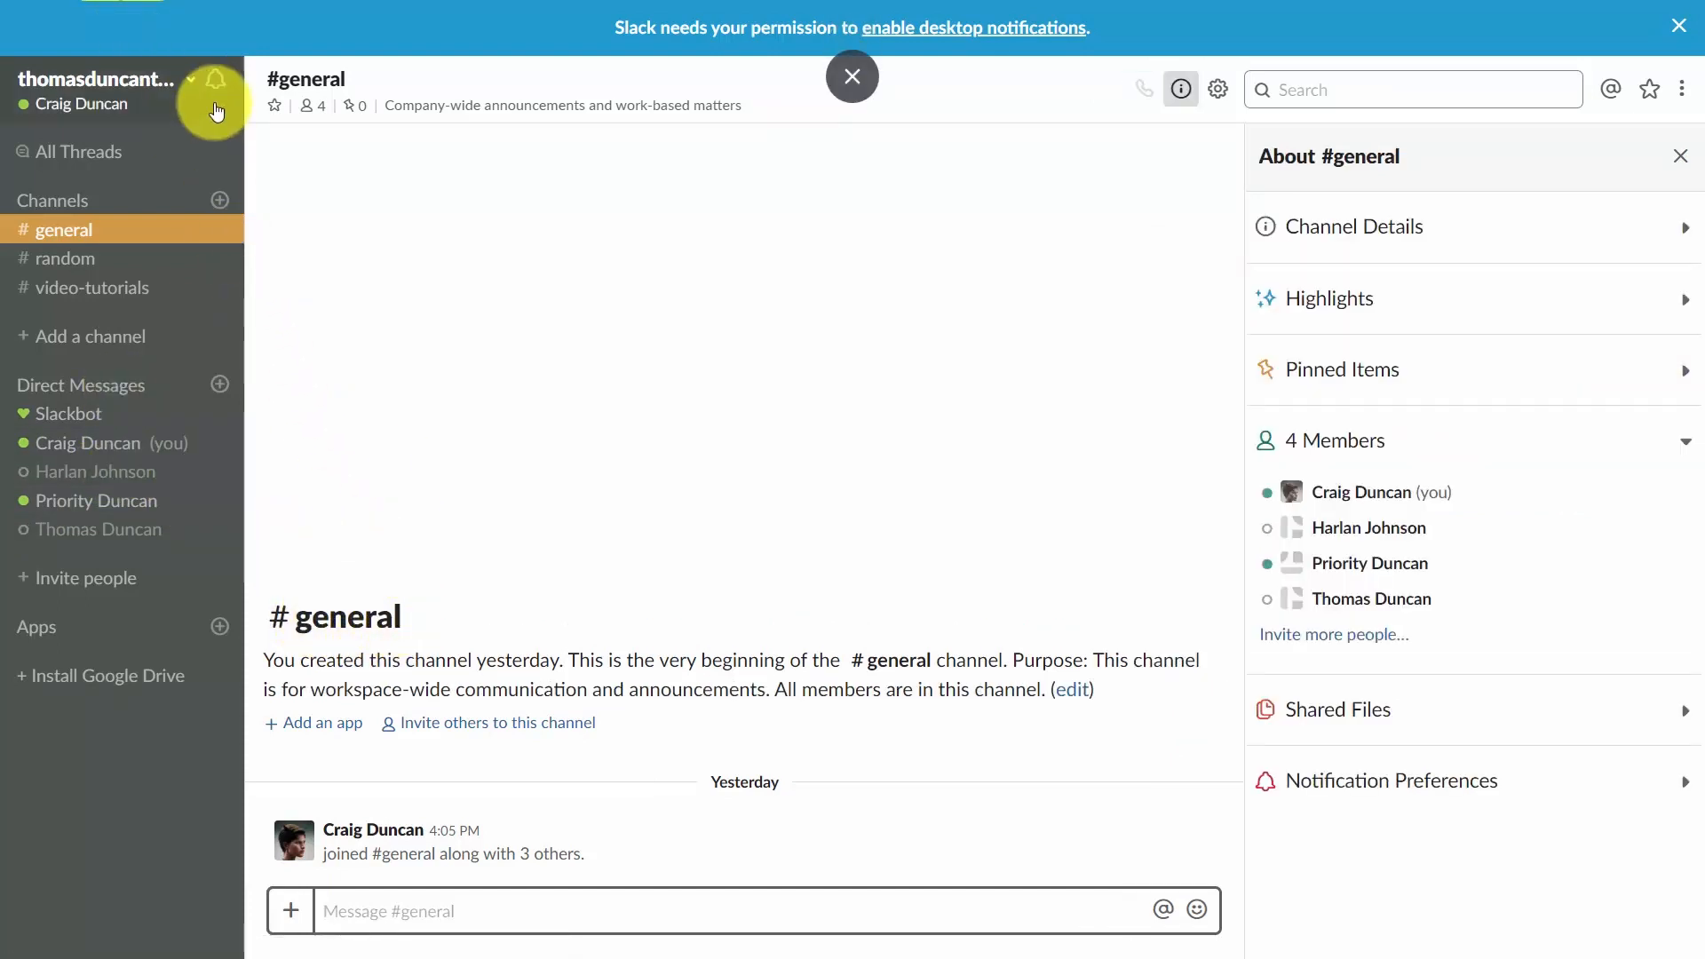
left_click(193, 86)
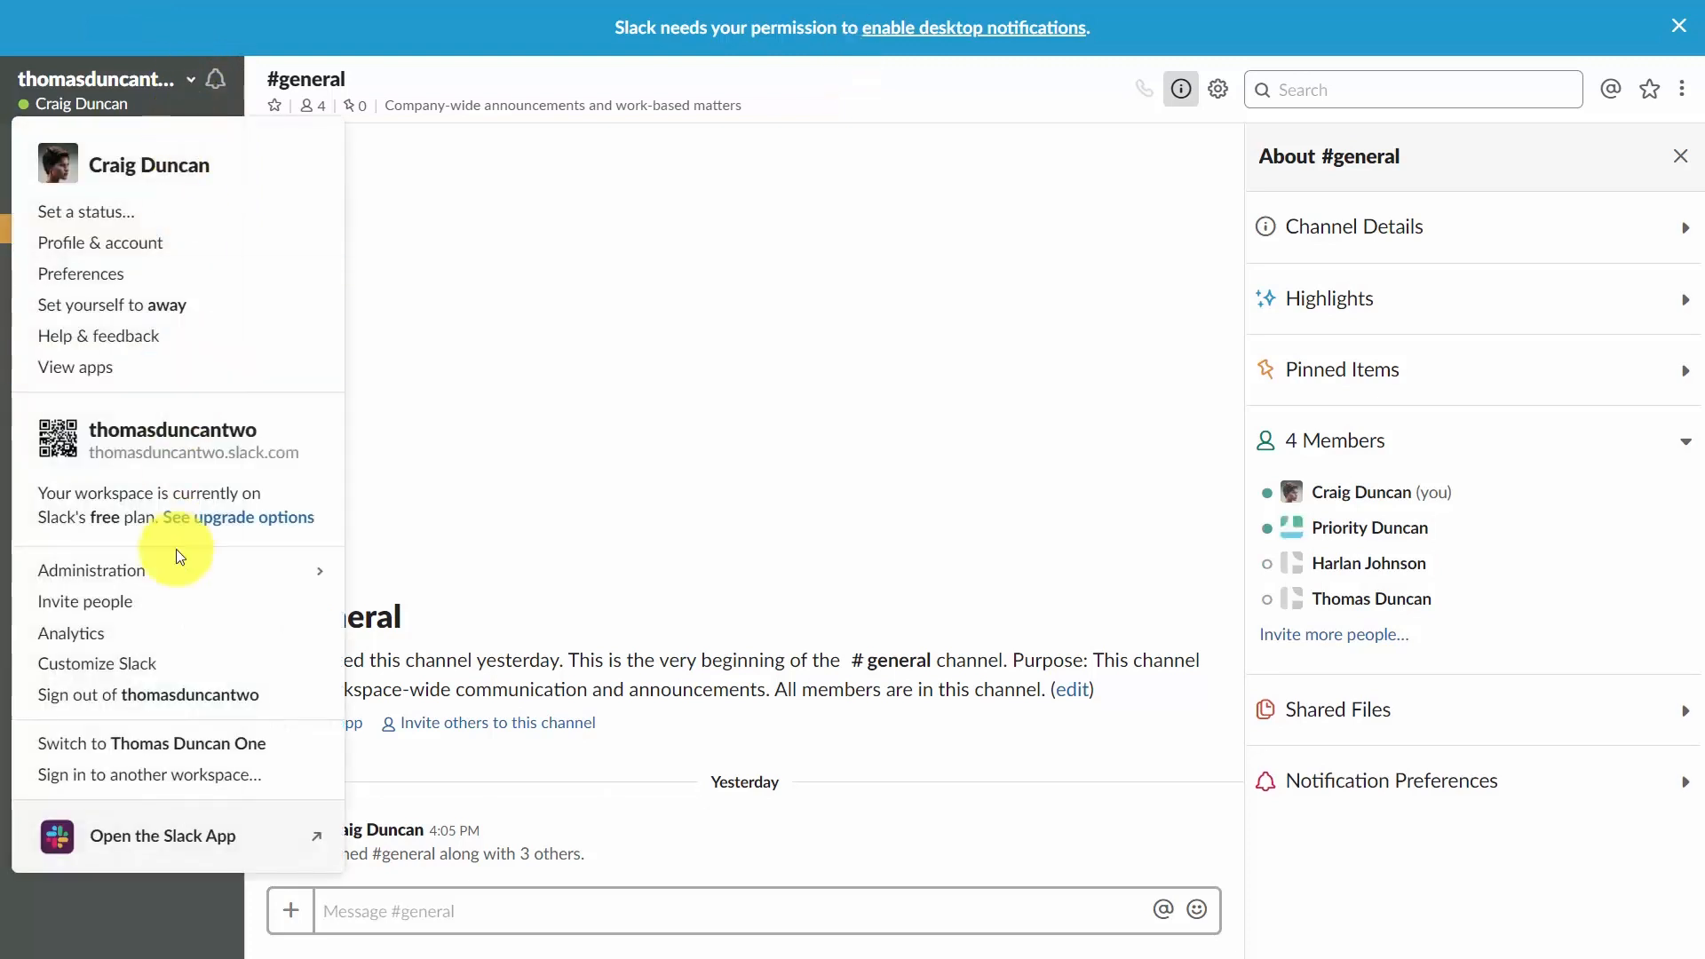
mouse_move(140, 584)
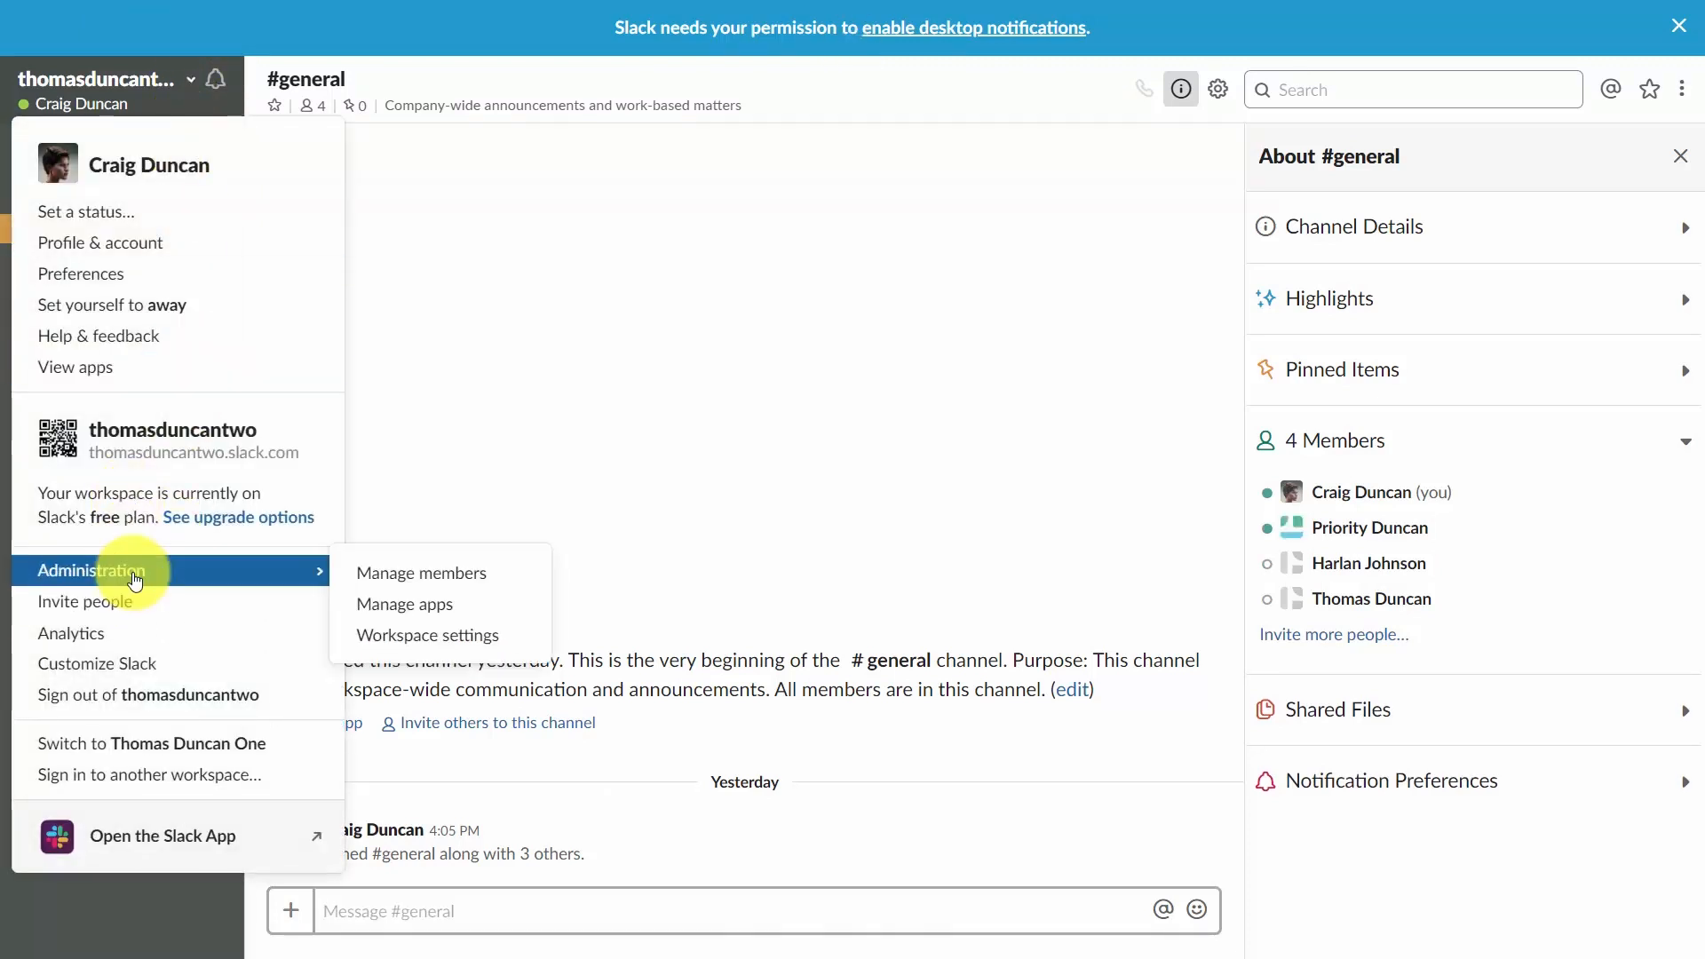
left_click(362, 572)
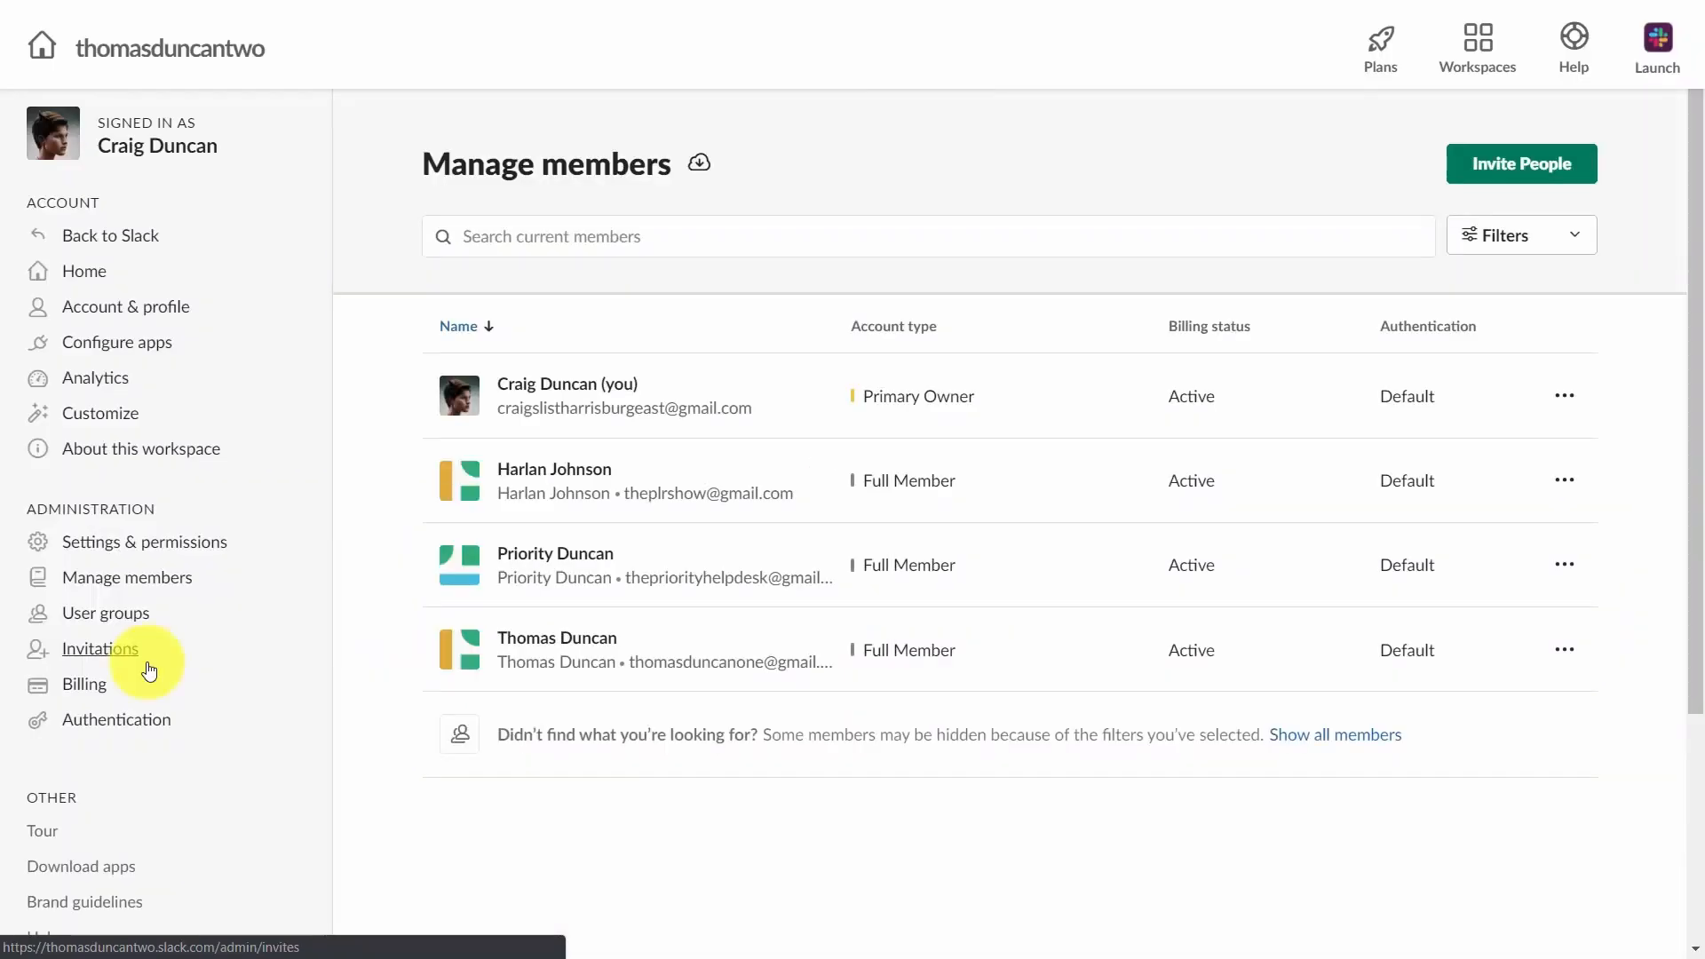
left_click(116, 615)
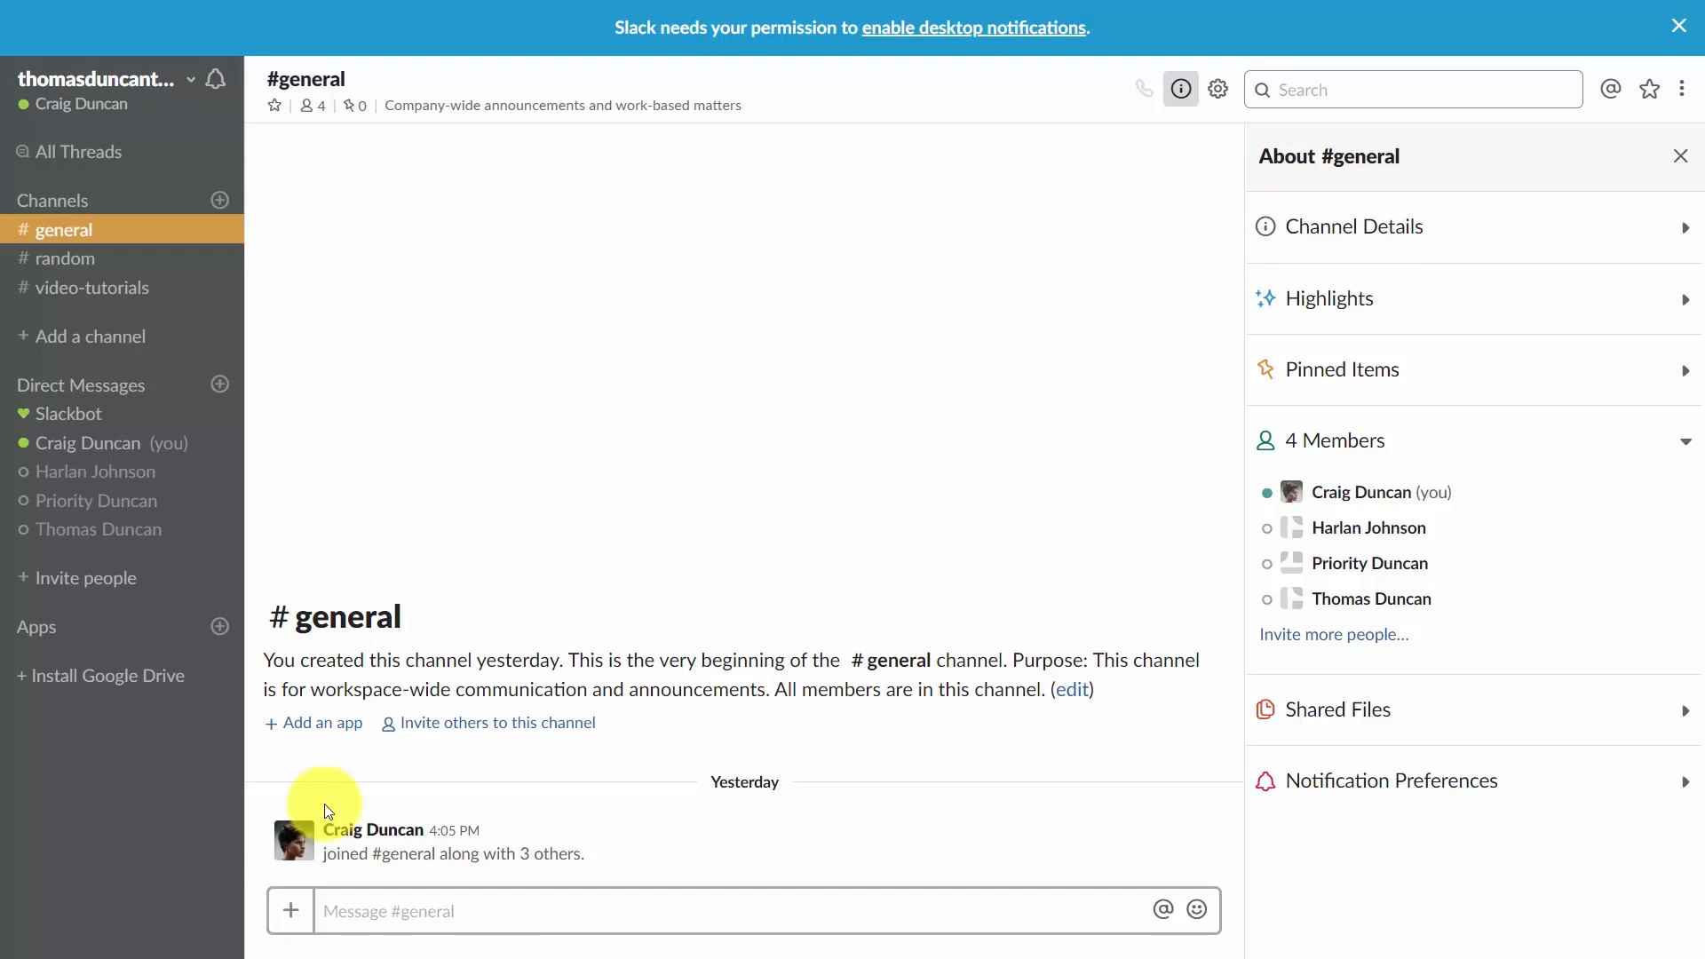
Open the Slack App Directory, search for GetResponse and open its integration.
left_click(52, 641)
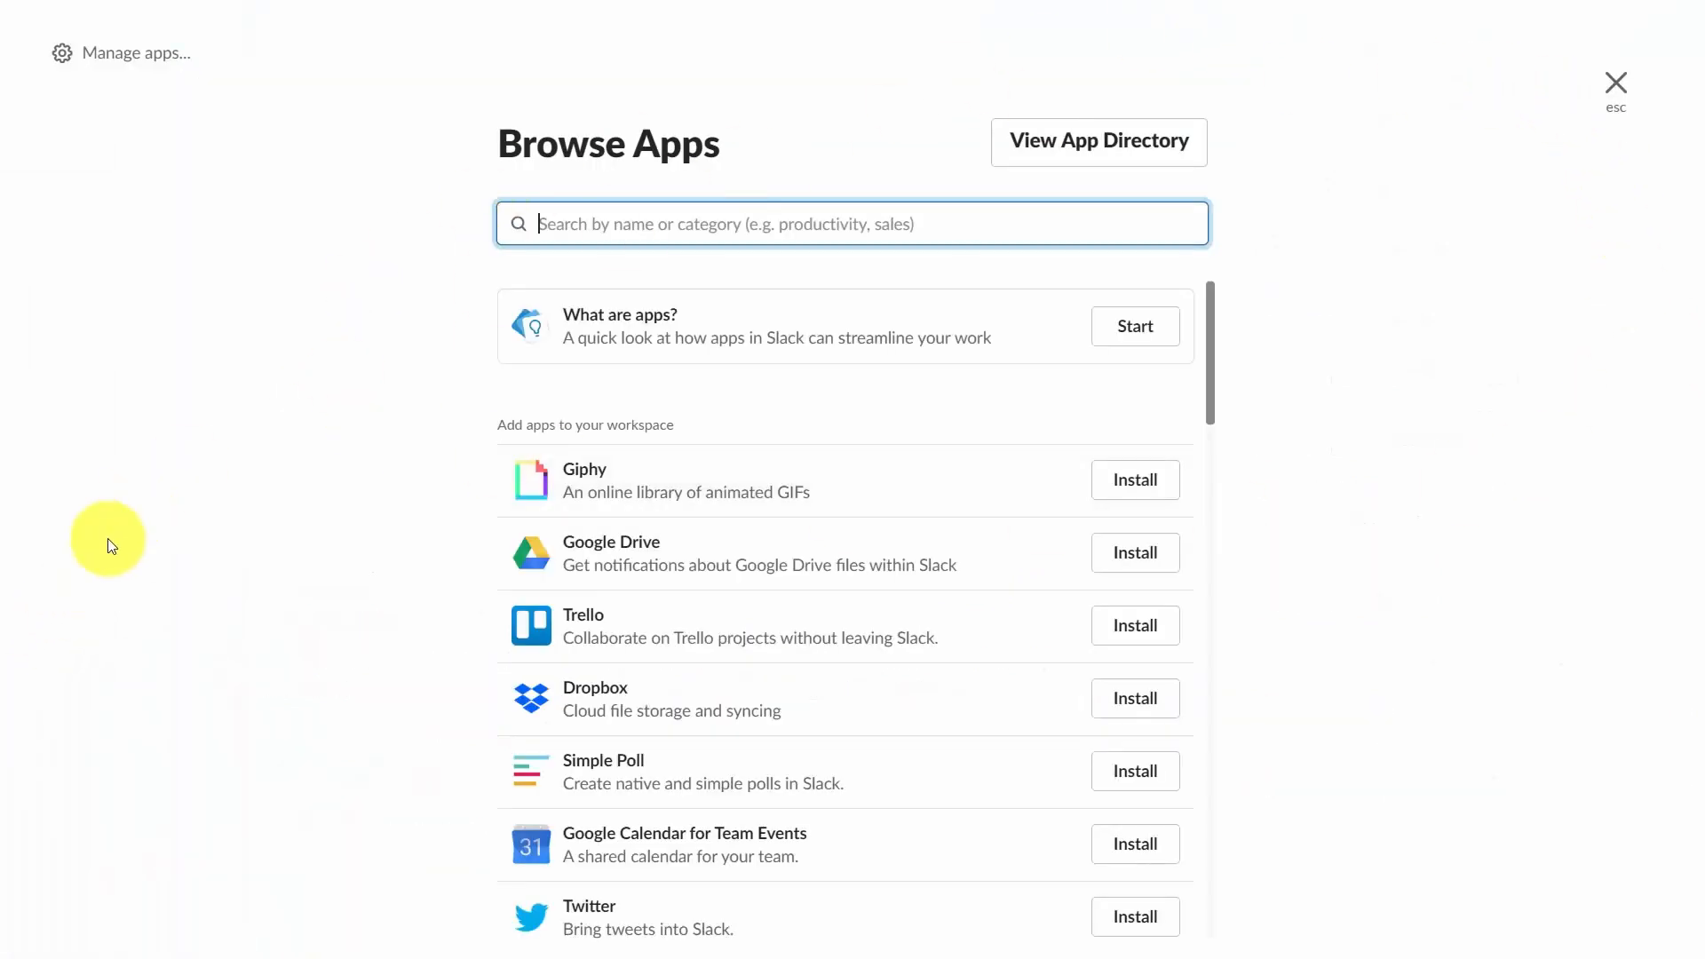
left_click(1093, 142)
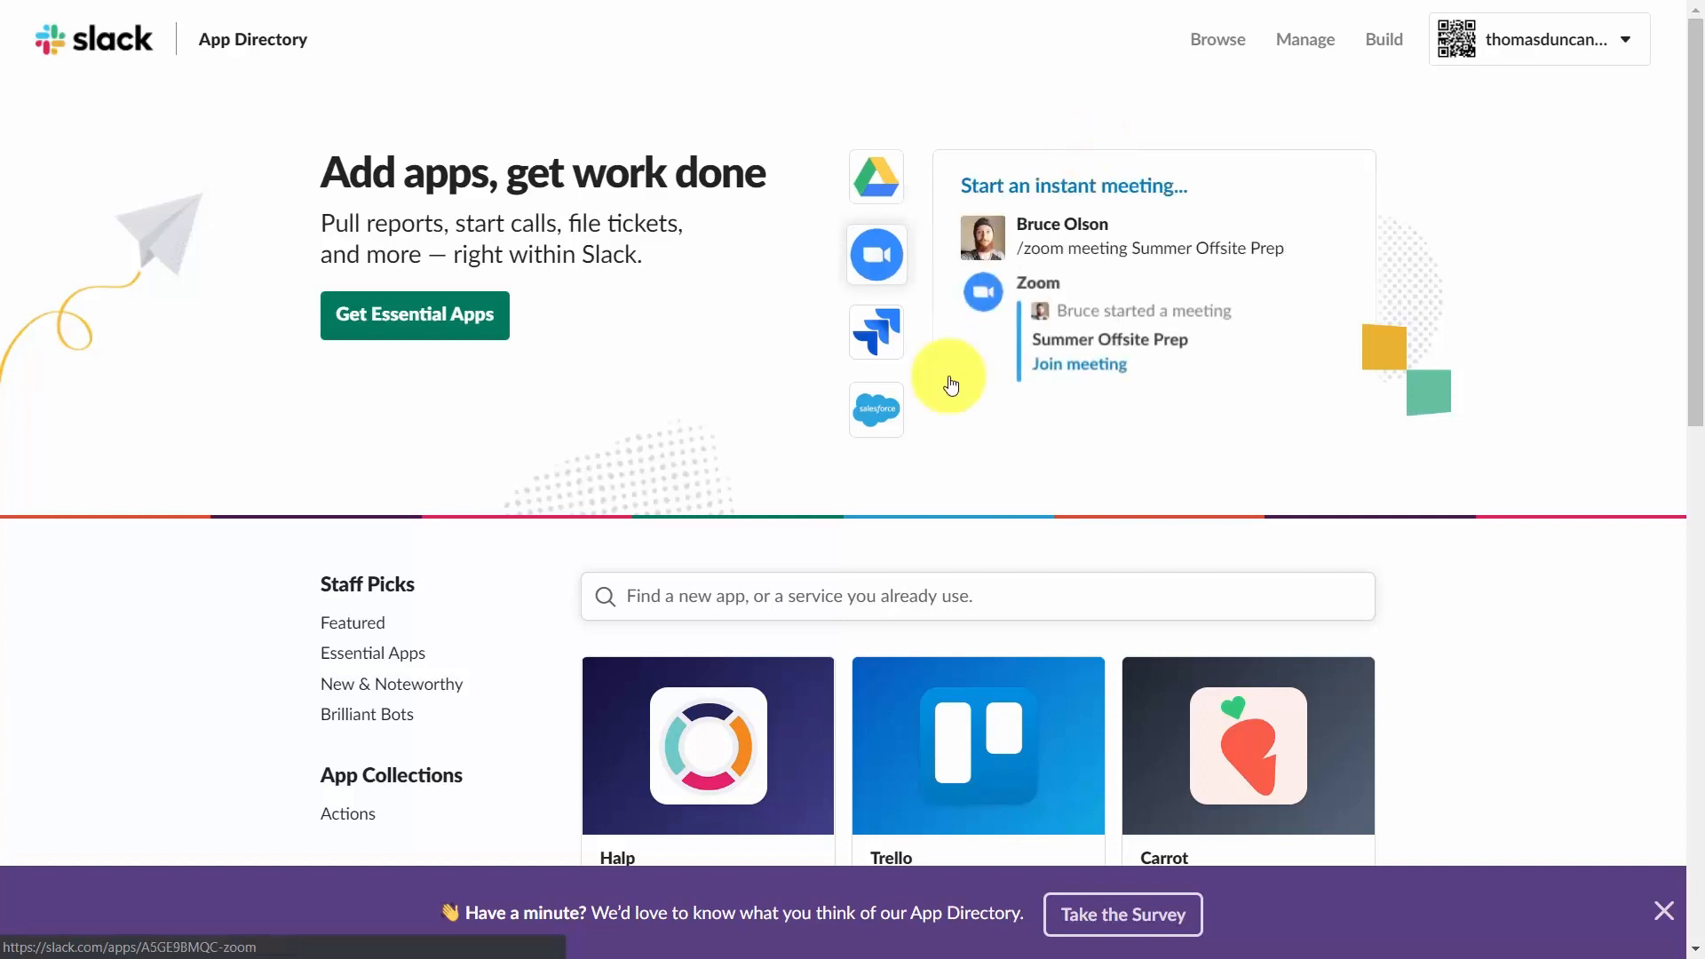
scroll(949, 383, "down", 5)
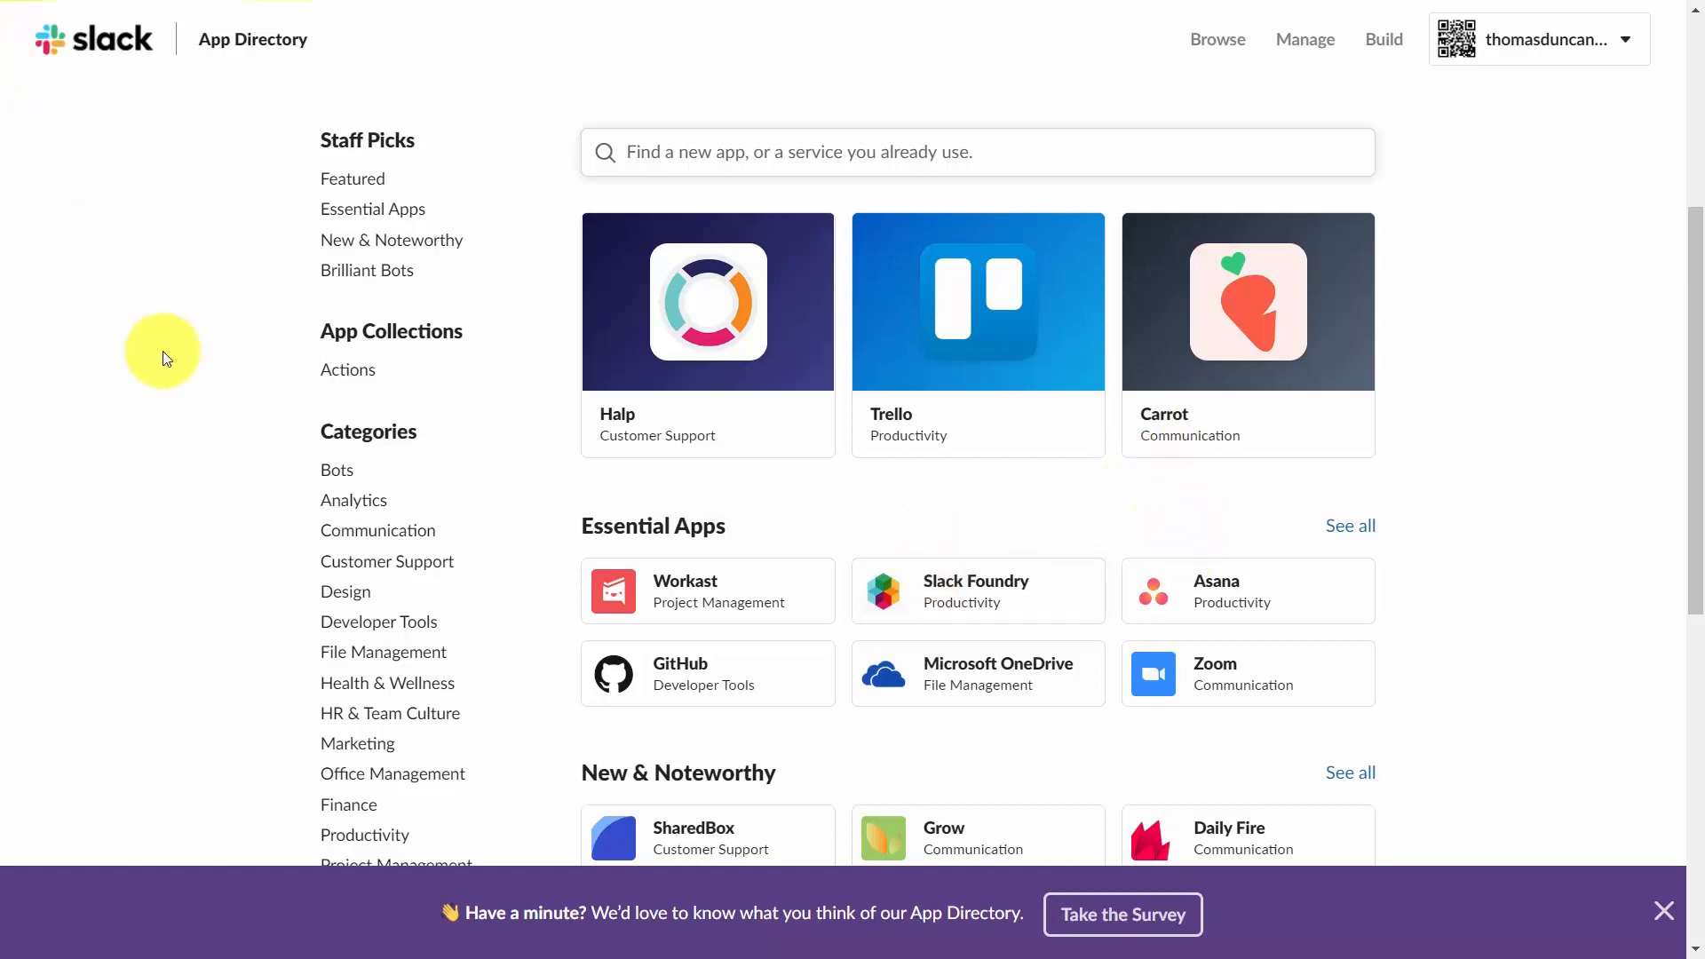
scroll(675, 288, "up", 1)
left_click(674, 282)
type("getre")
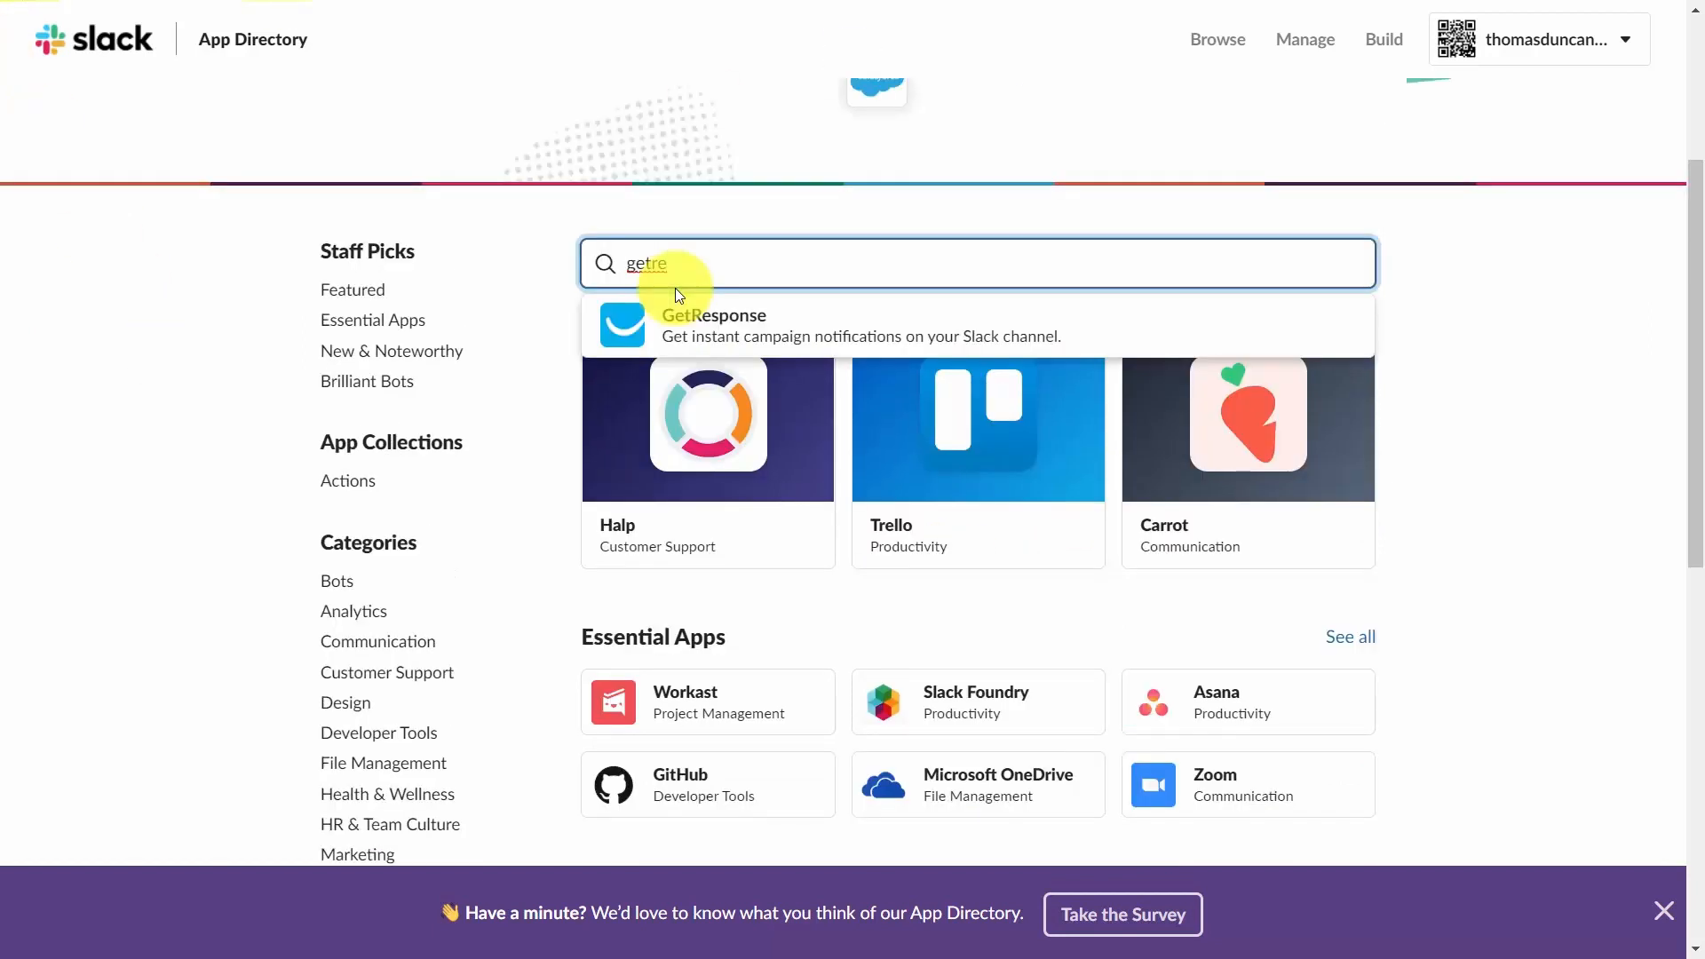
left_click(707, 328)
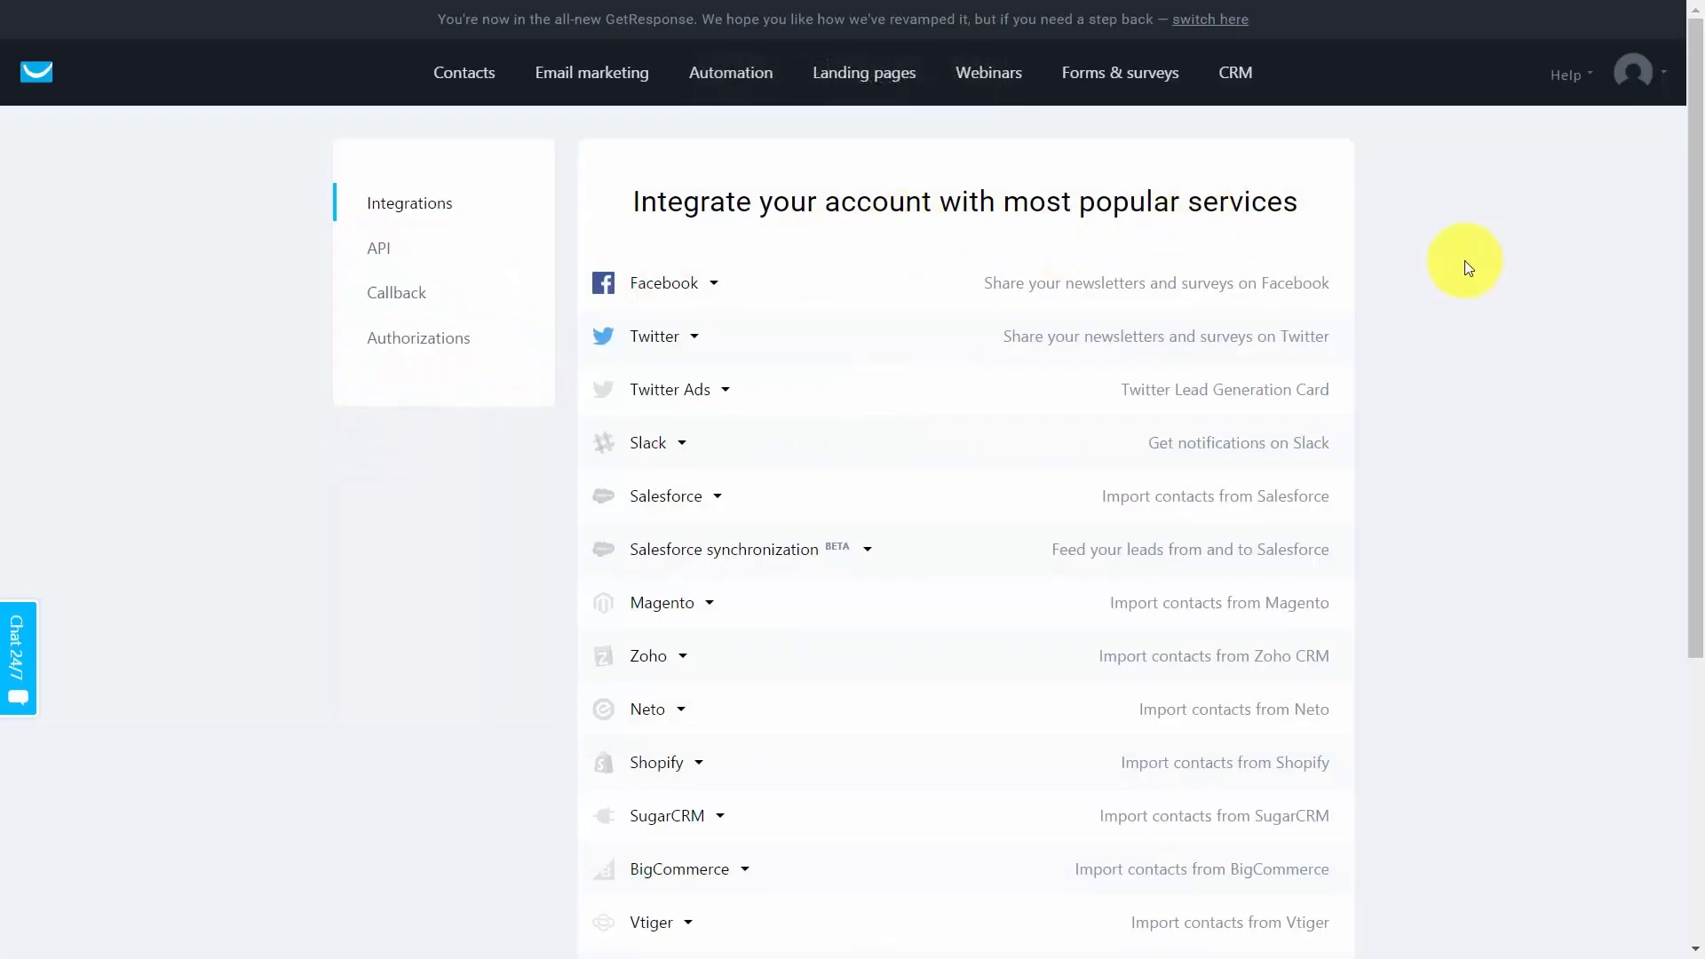
Connect GetResponse to the Slack team for list practice2 with opened messages and clicked links notifications, posting to #video-tutorials.
left_click(647, 449)
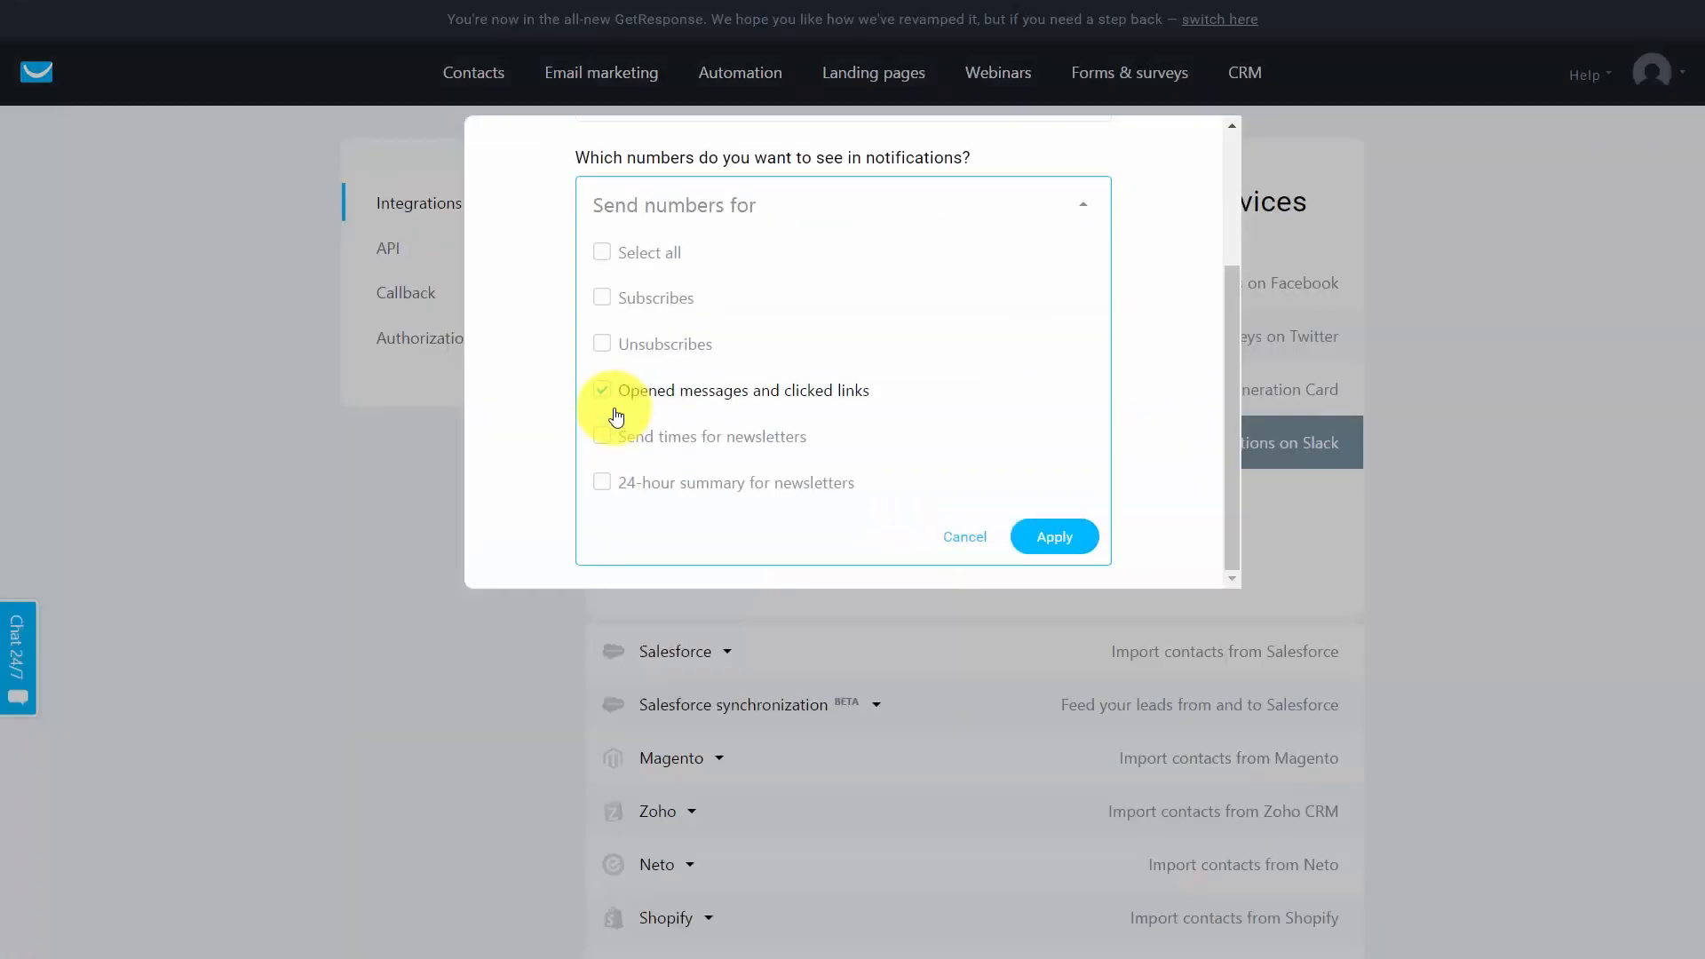
left_click(602, 390)
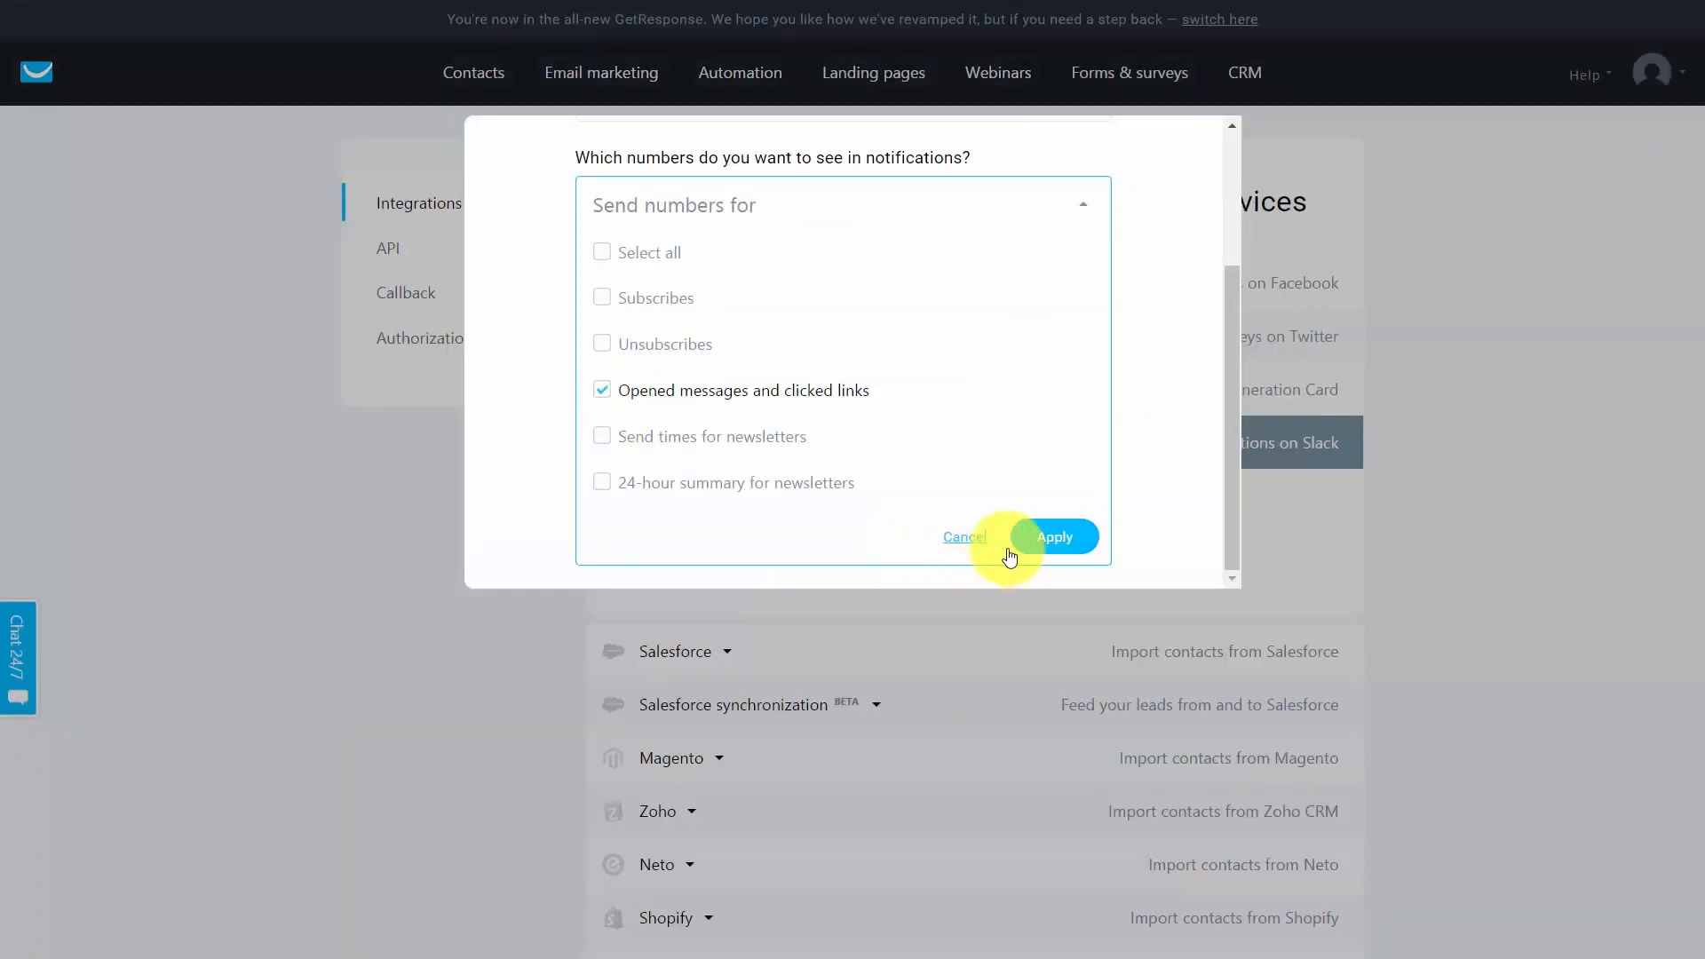
left_click(1038, 541)
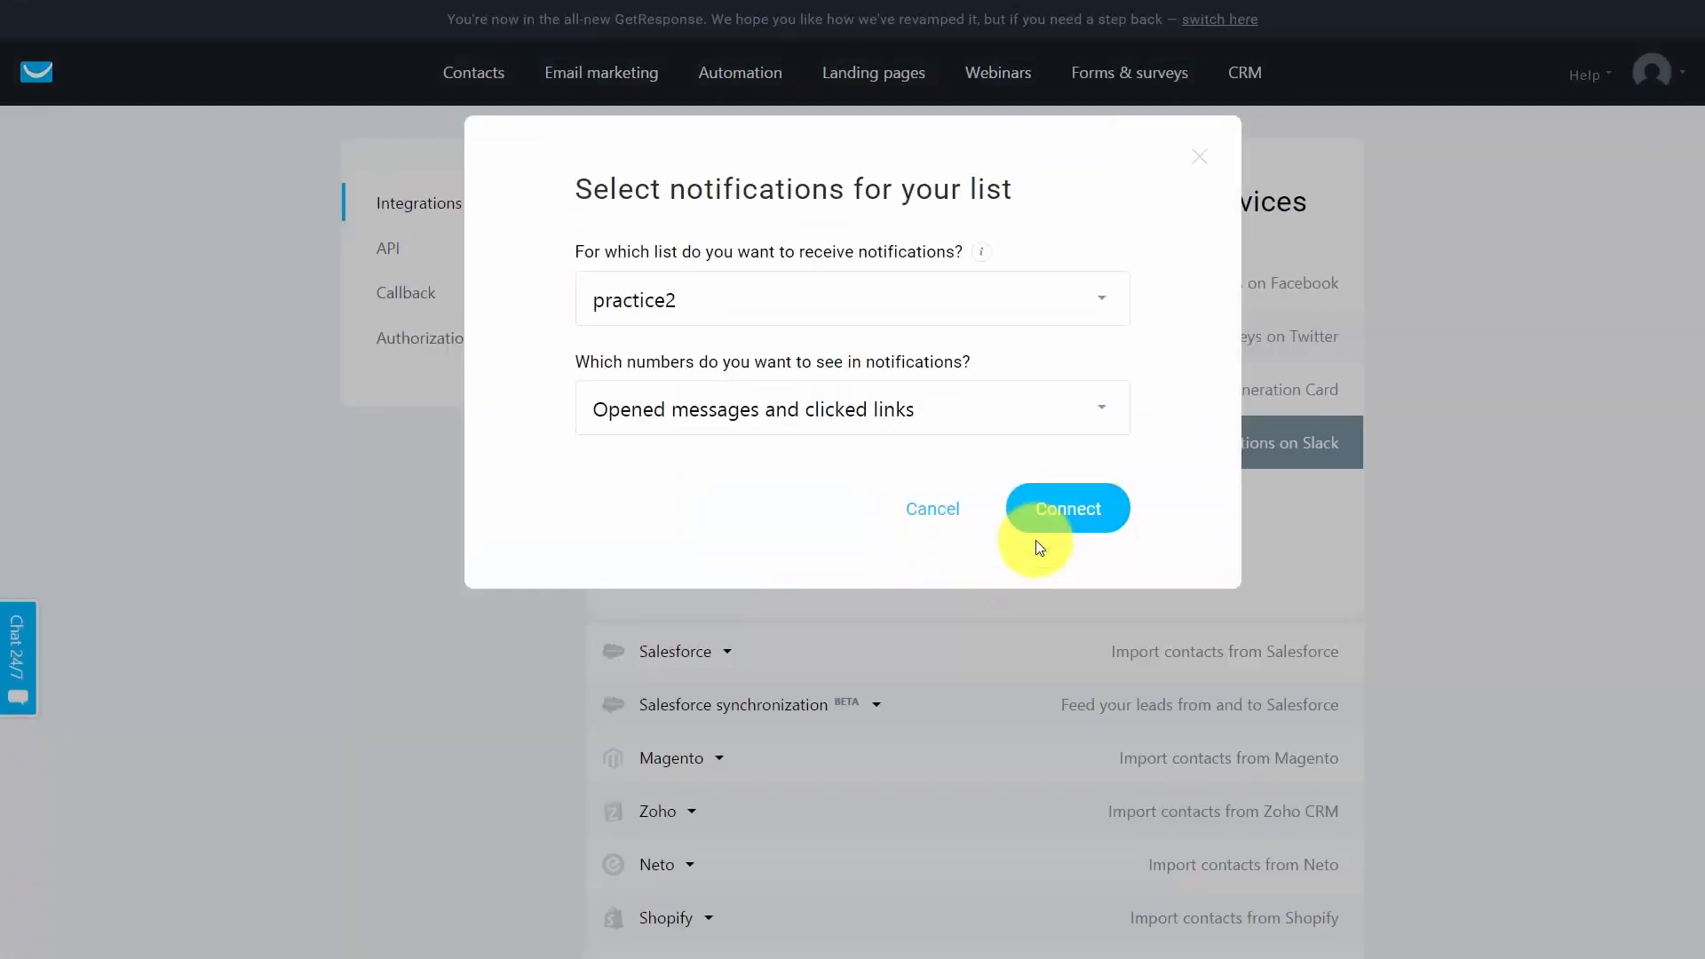
left_click(1043, 517)
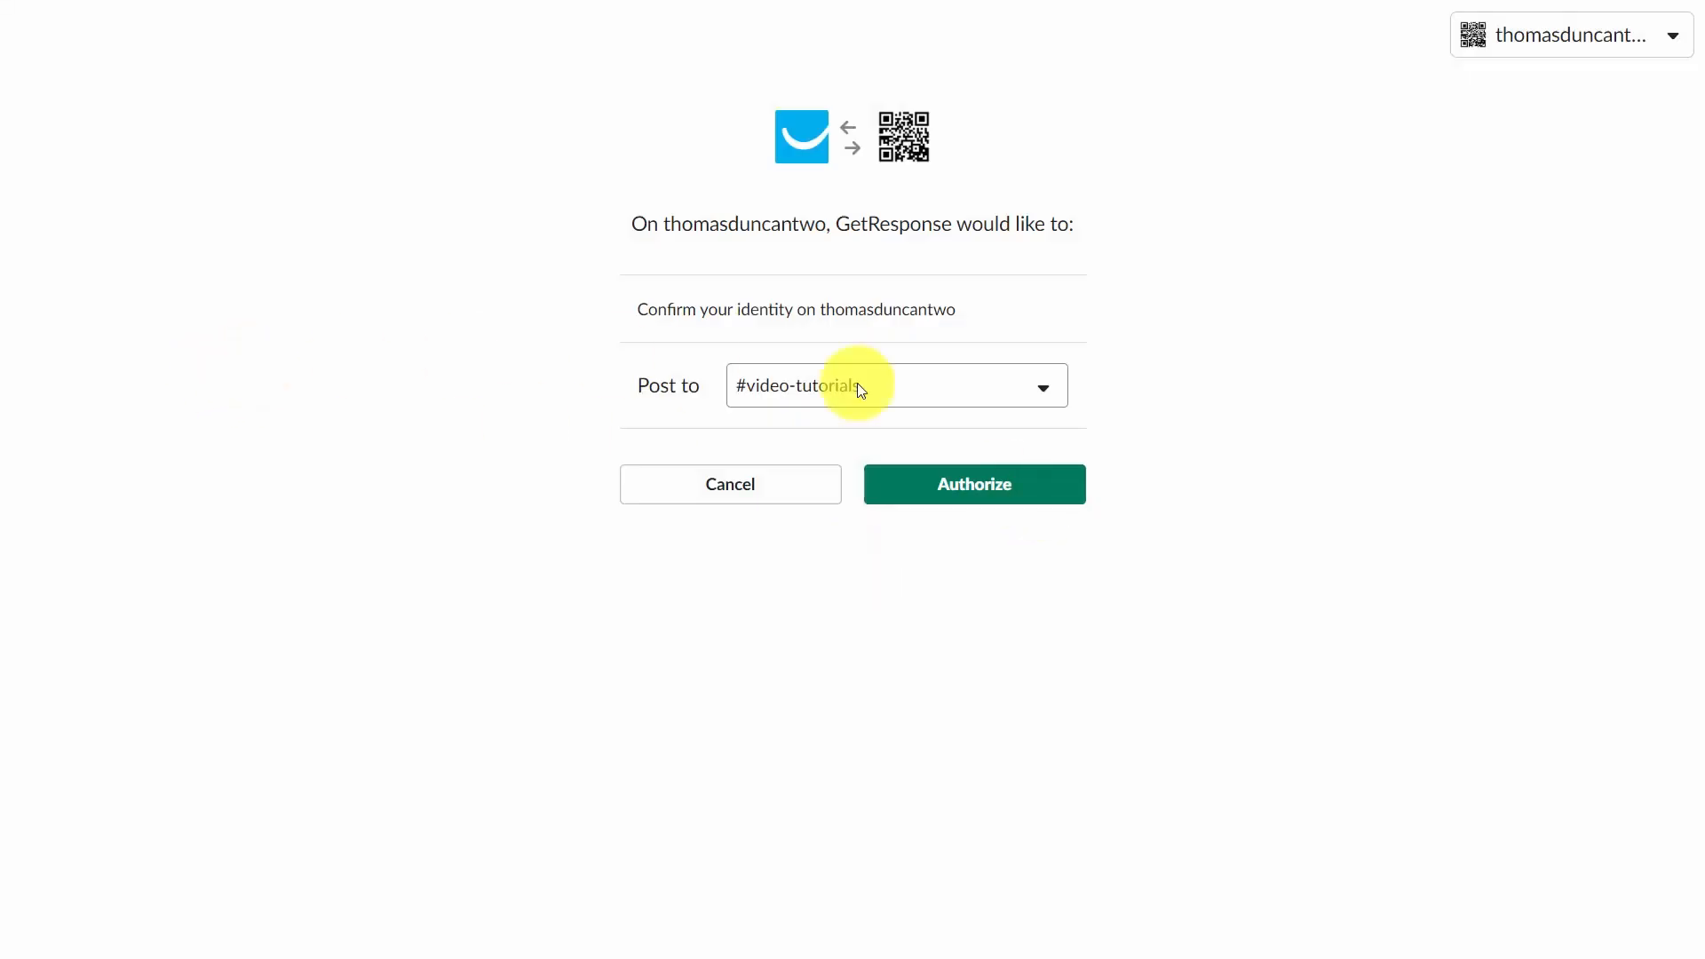
left_click(946, 485)
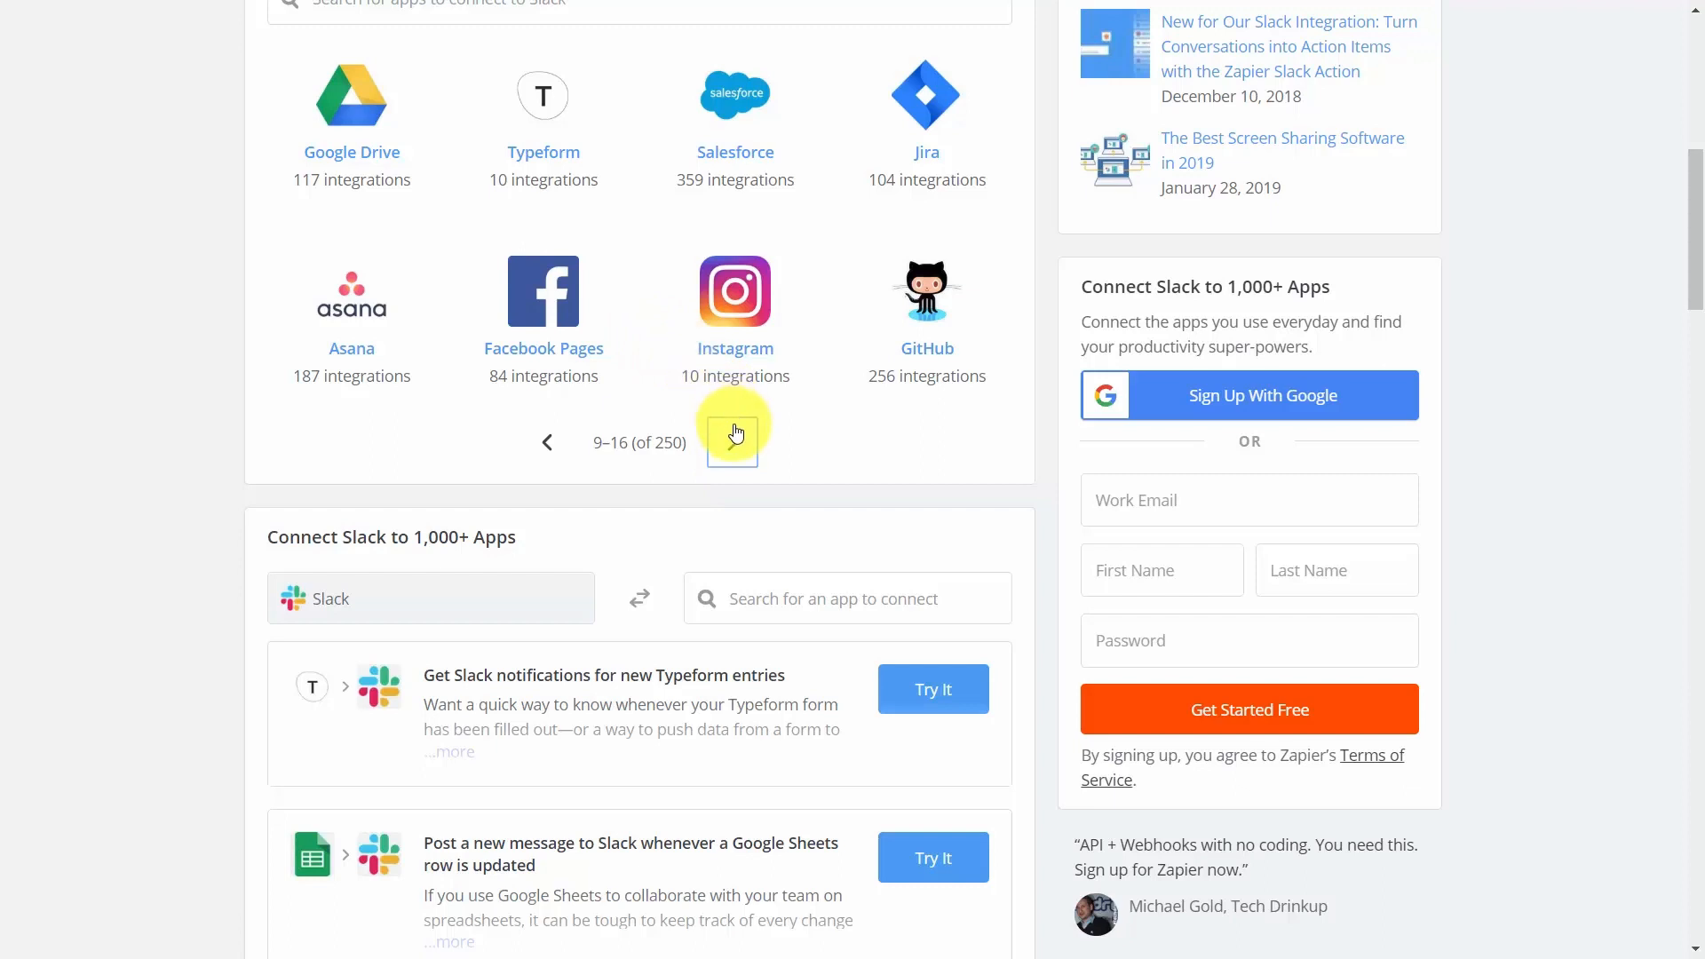
Search the Zapier Slack integrations for GoToWebinar and open the Vainu-enriched new registration zap.
scroll(736, 417, "down", 4)
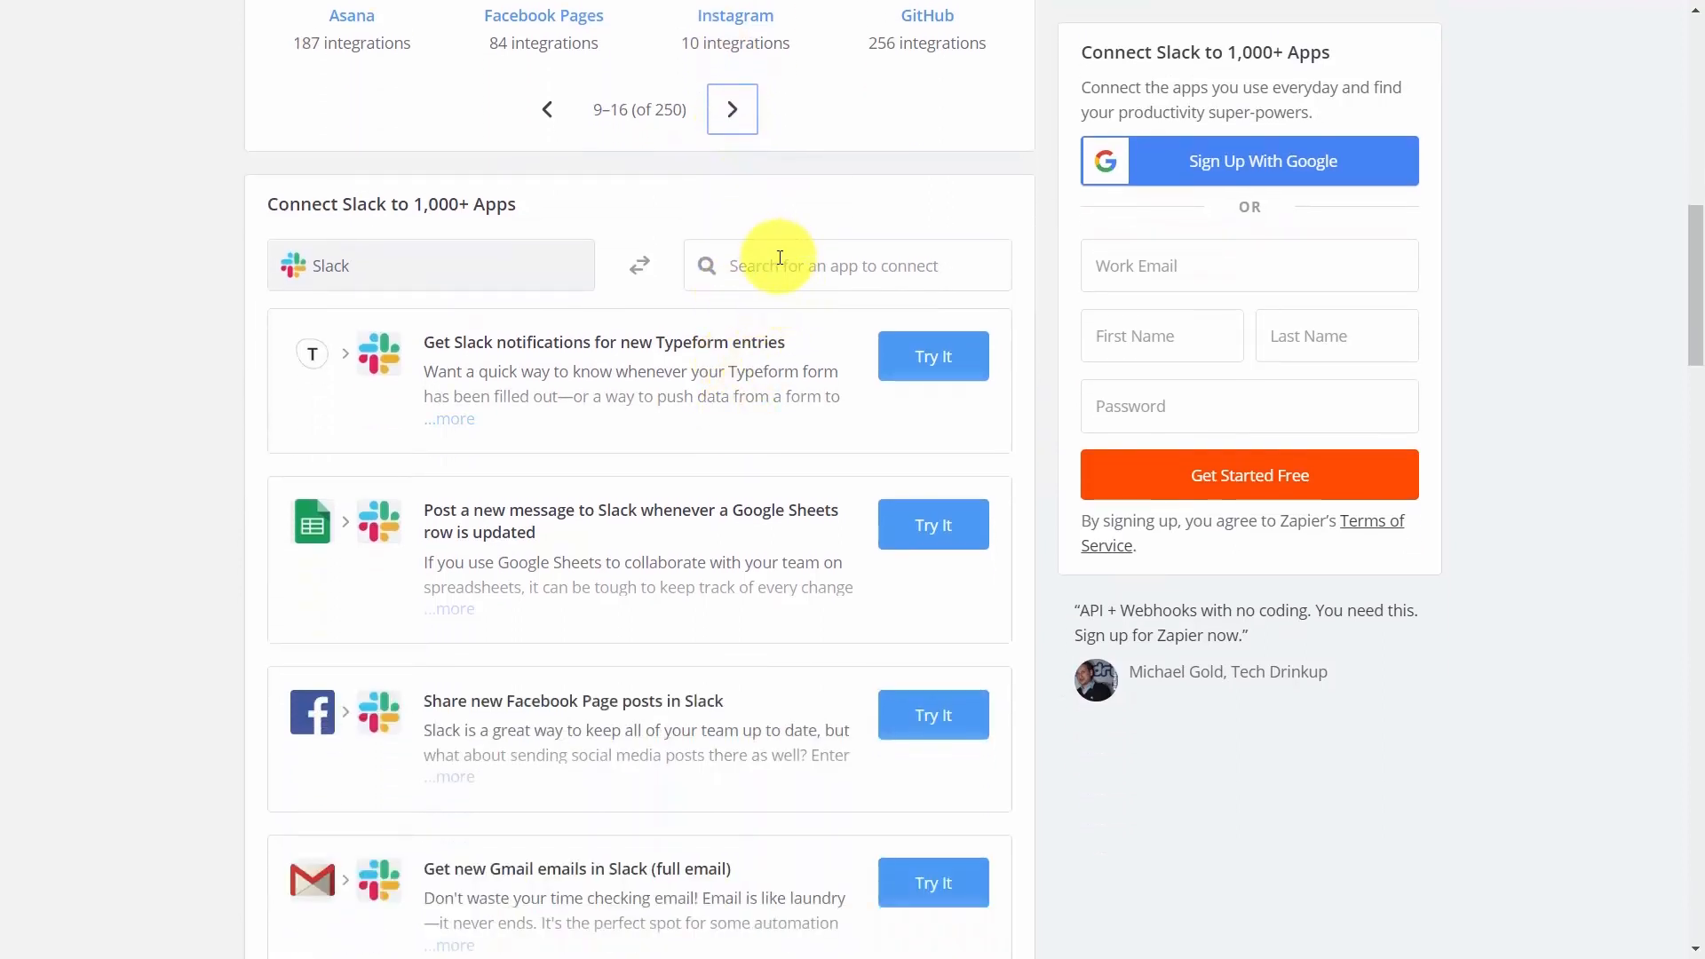
left_click(781, 259)
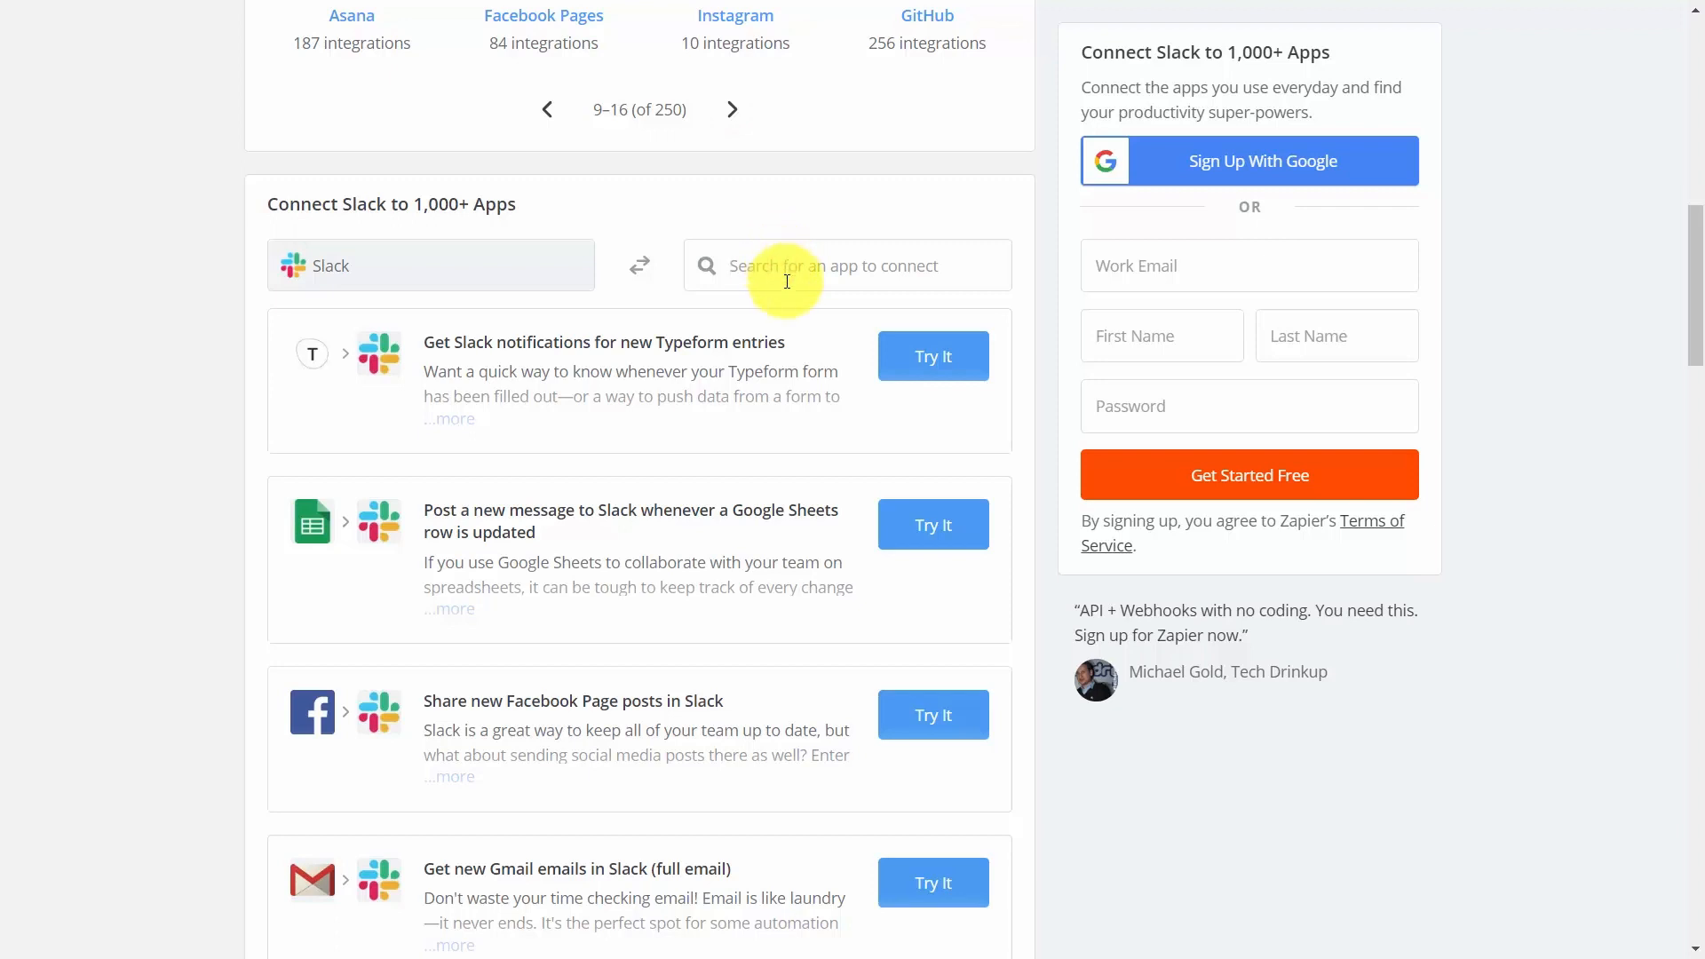
type("gotowebinar")
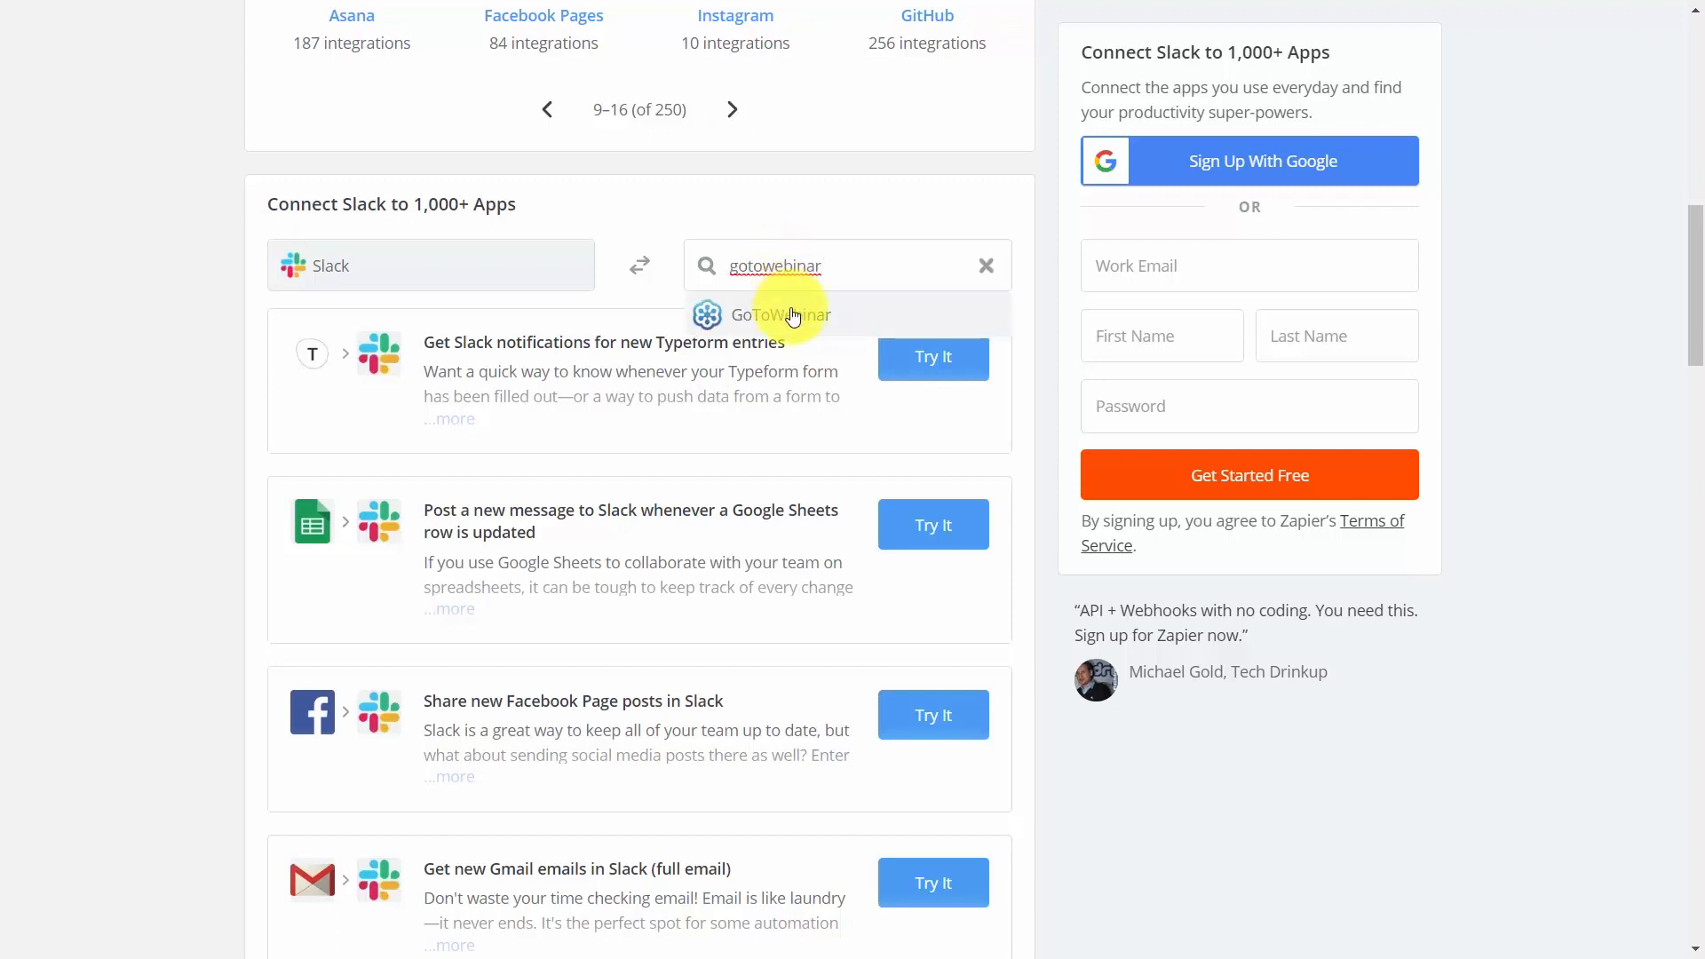
left_click(793, 317)
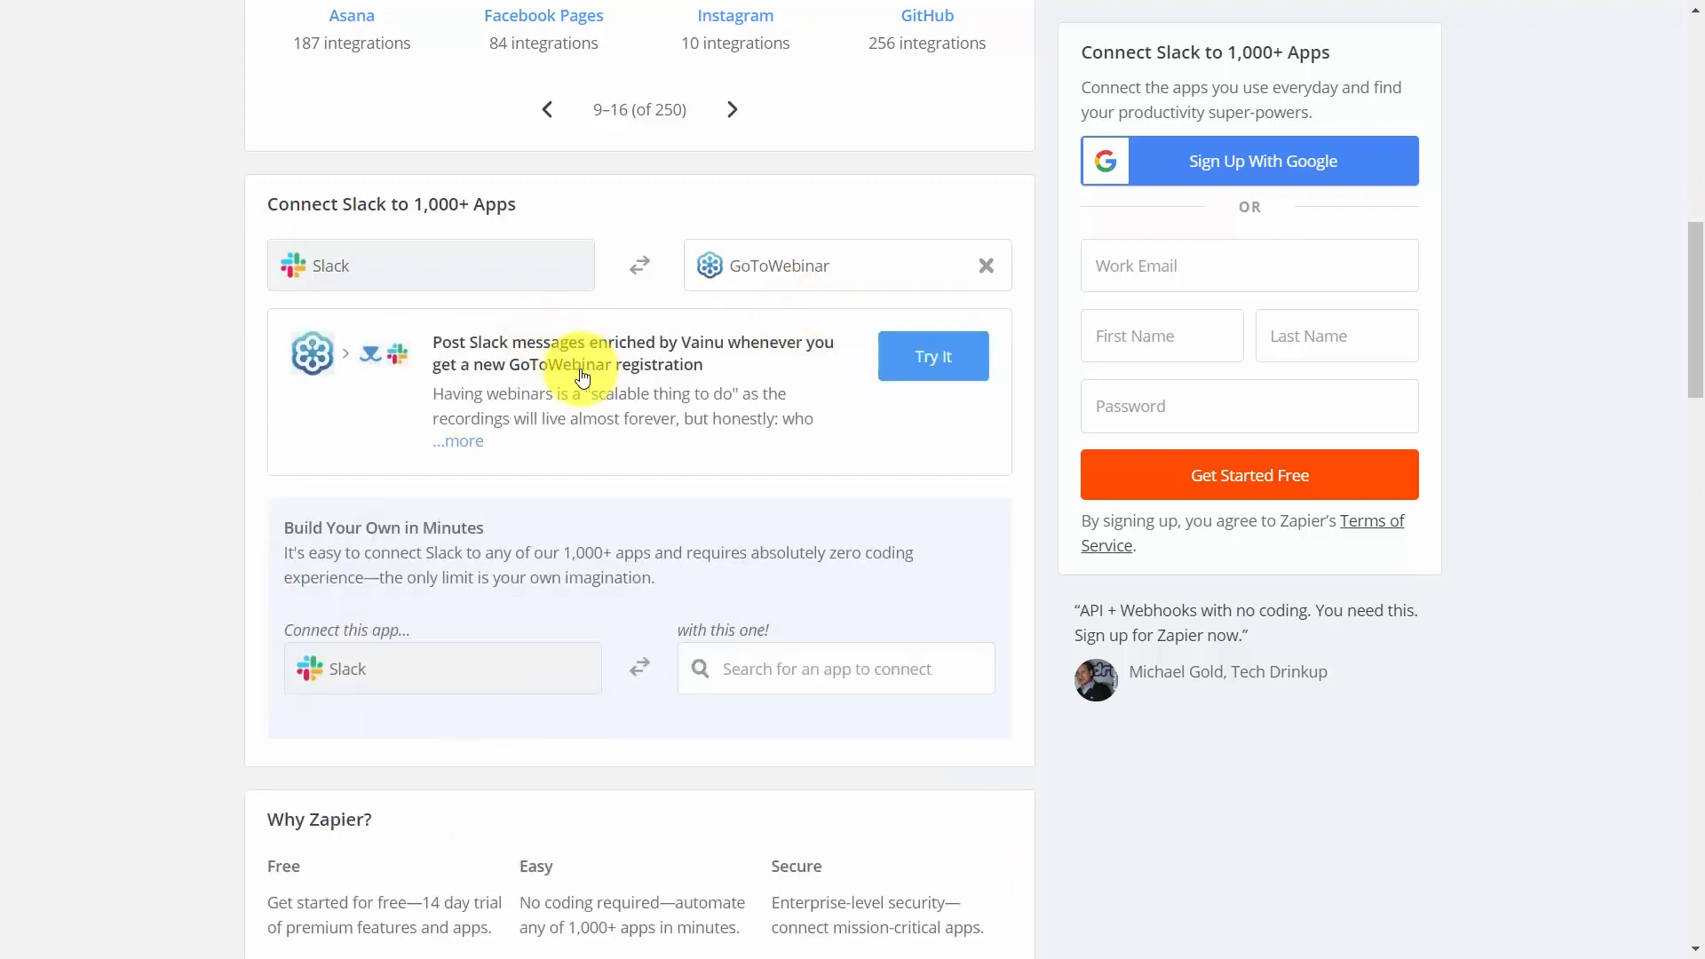
left_click(552, 383)
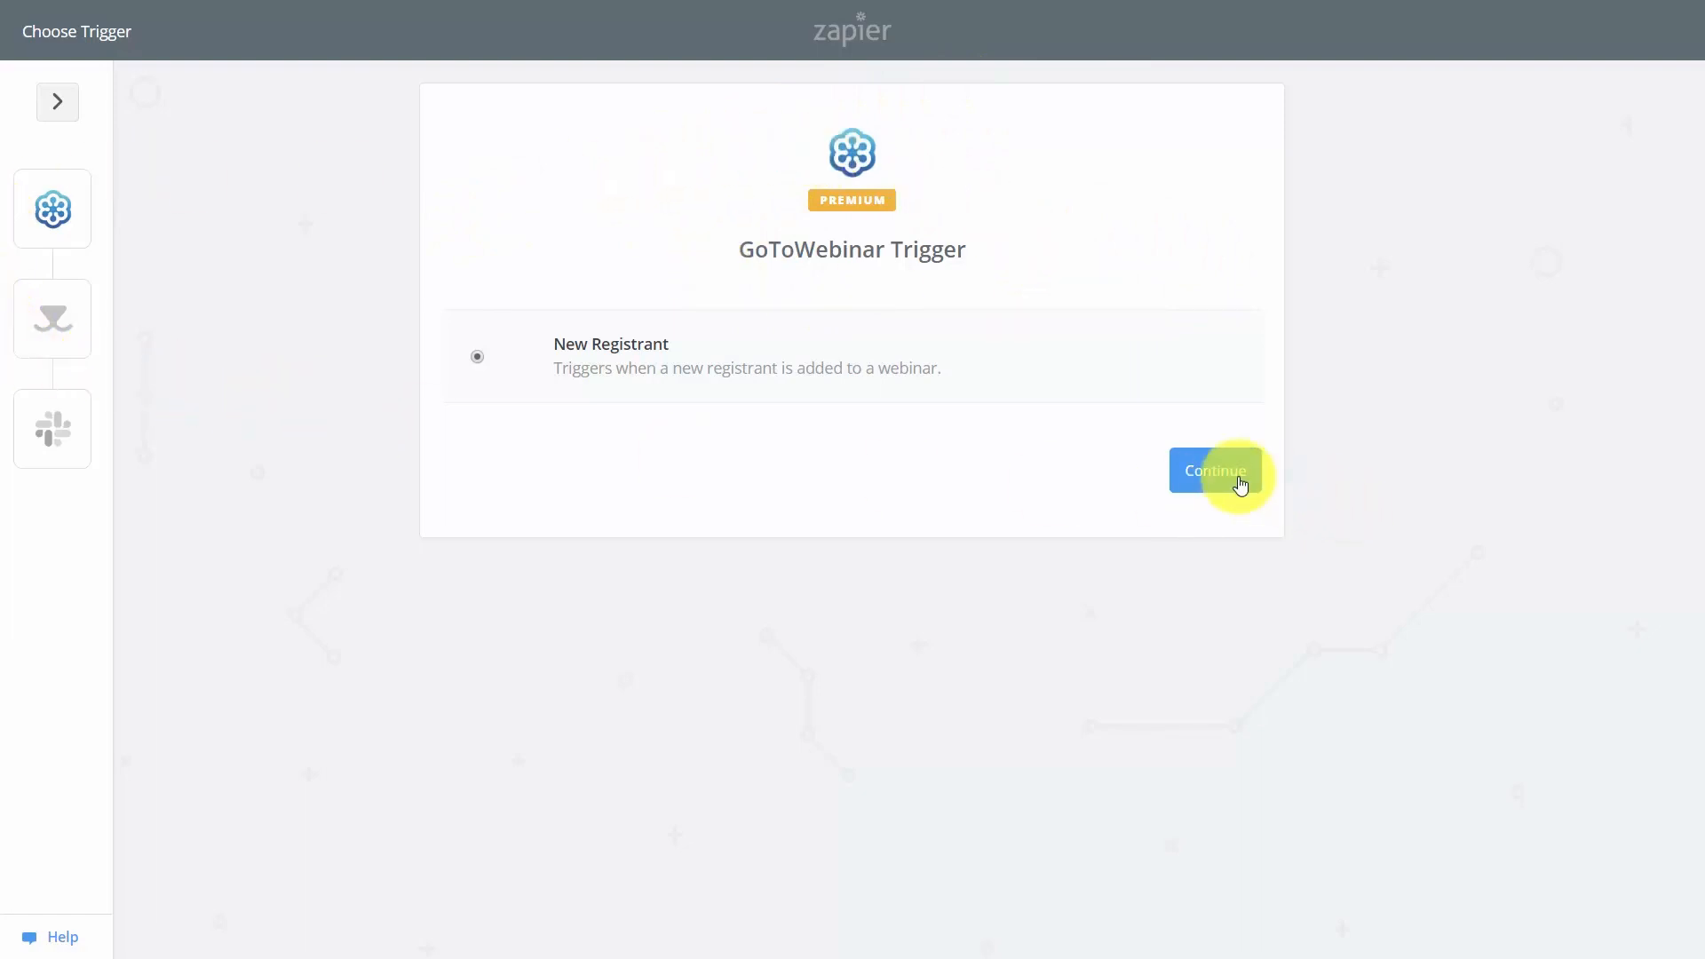
Keep the New Registrant trigger, test the connected GoToWebinar account and save it.
left_click(1197, 474)
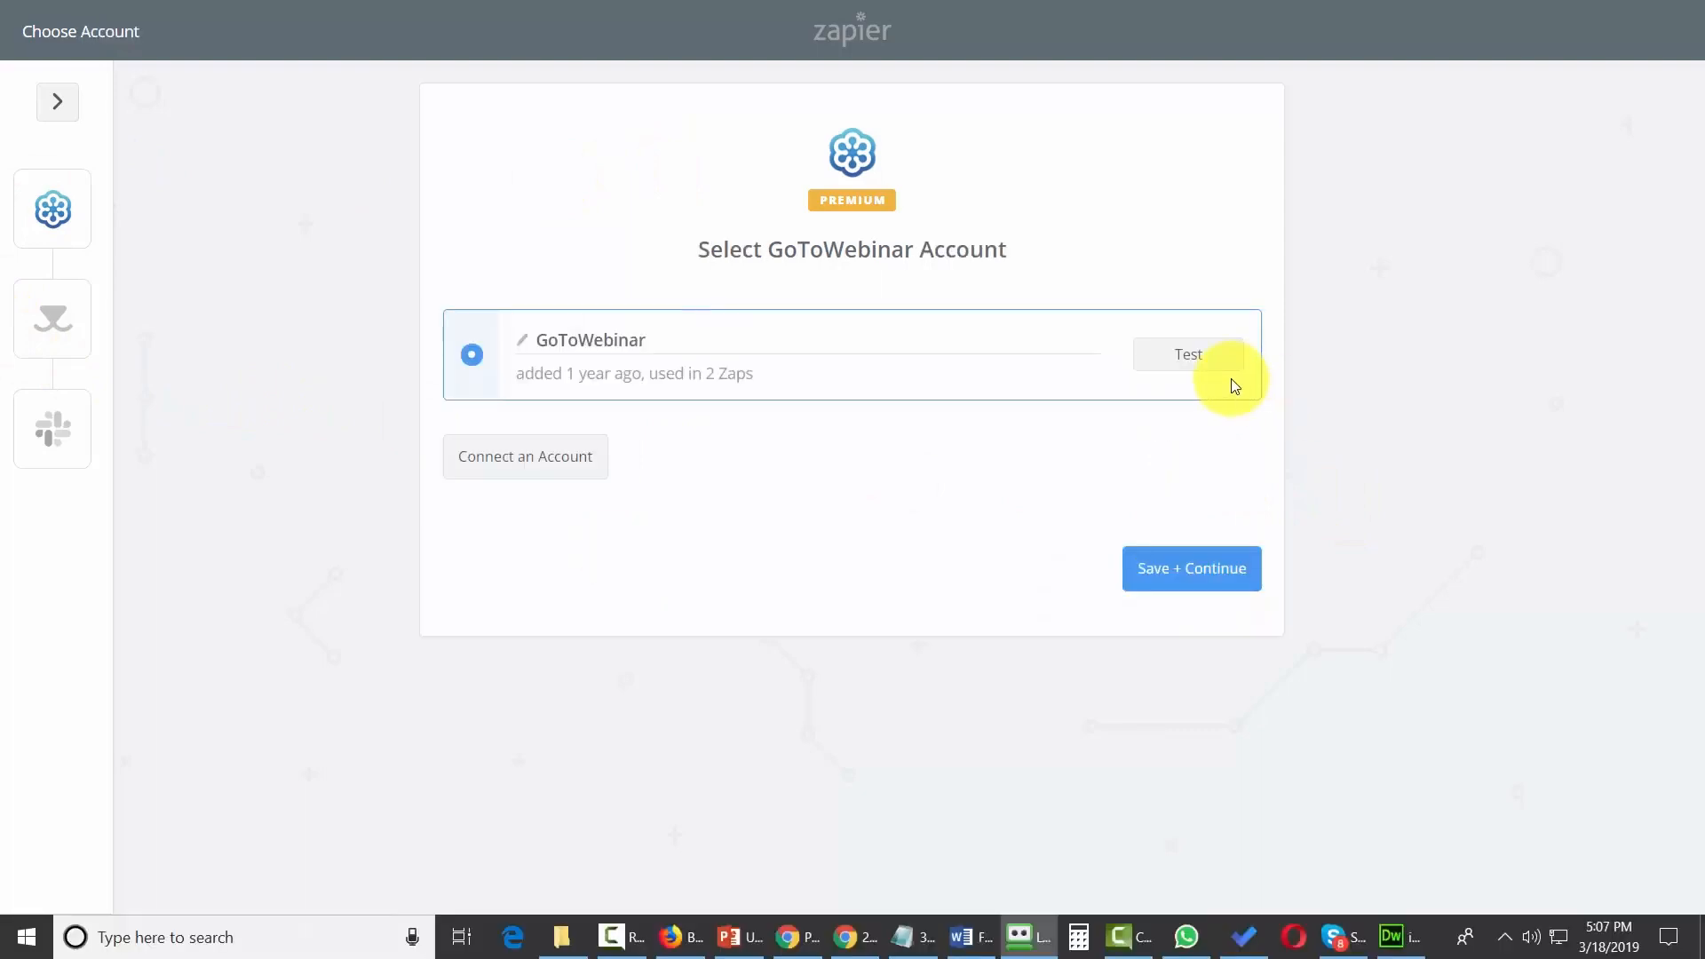
left_click(1187, 362)
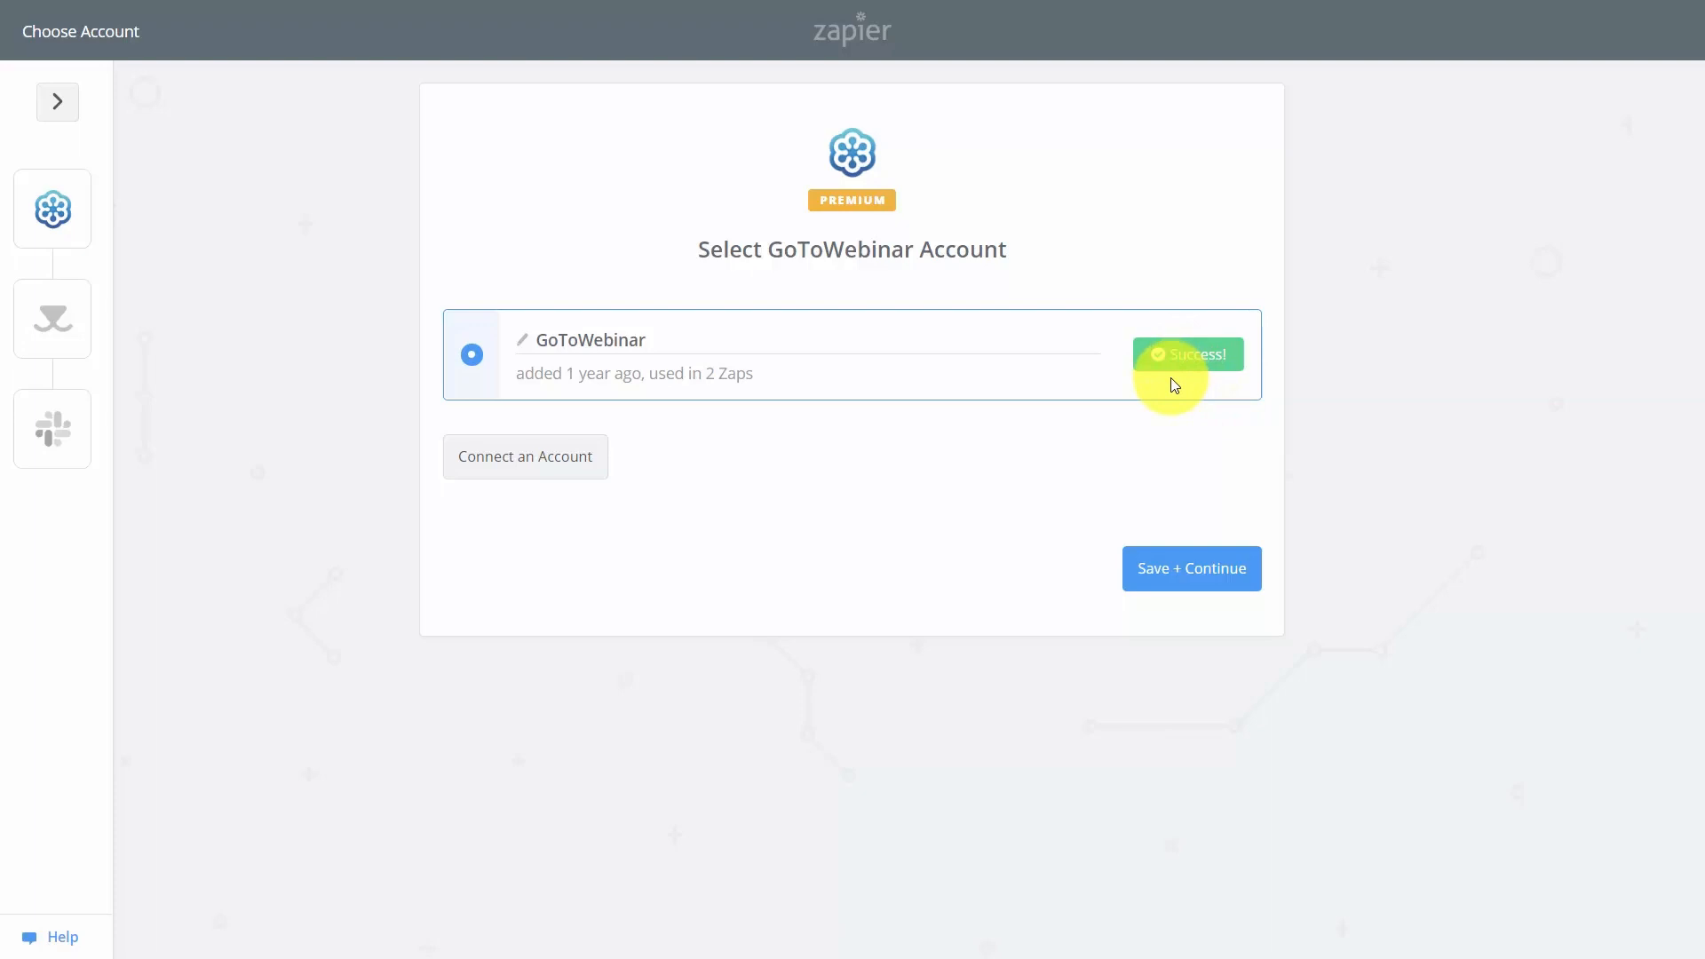
left_click(1204, 571)
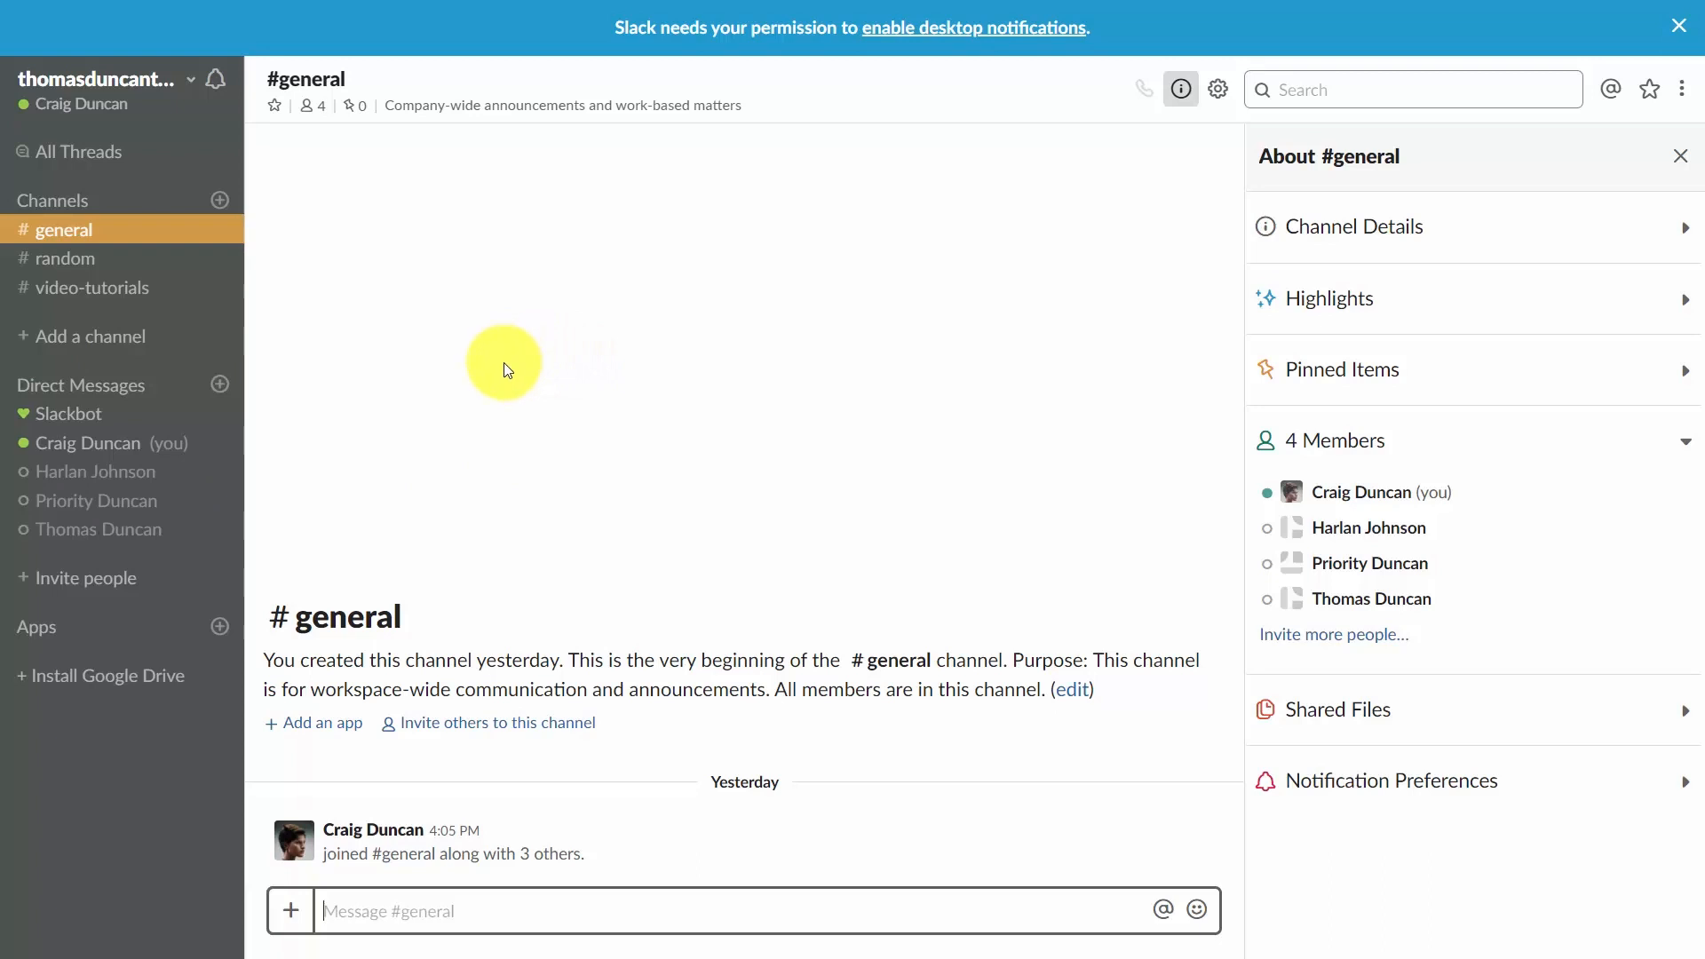
Switch between the random, video-tutorials and general channels to view their messages.
left_click(35, 266)
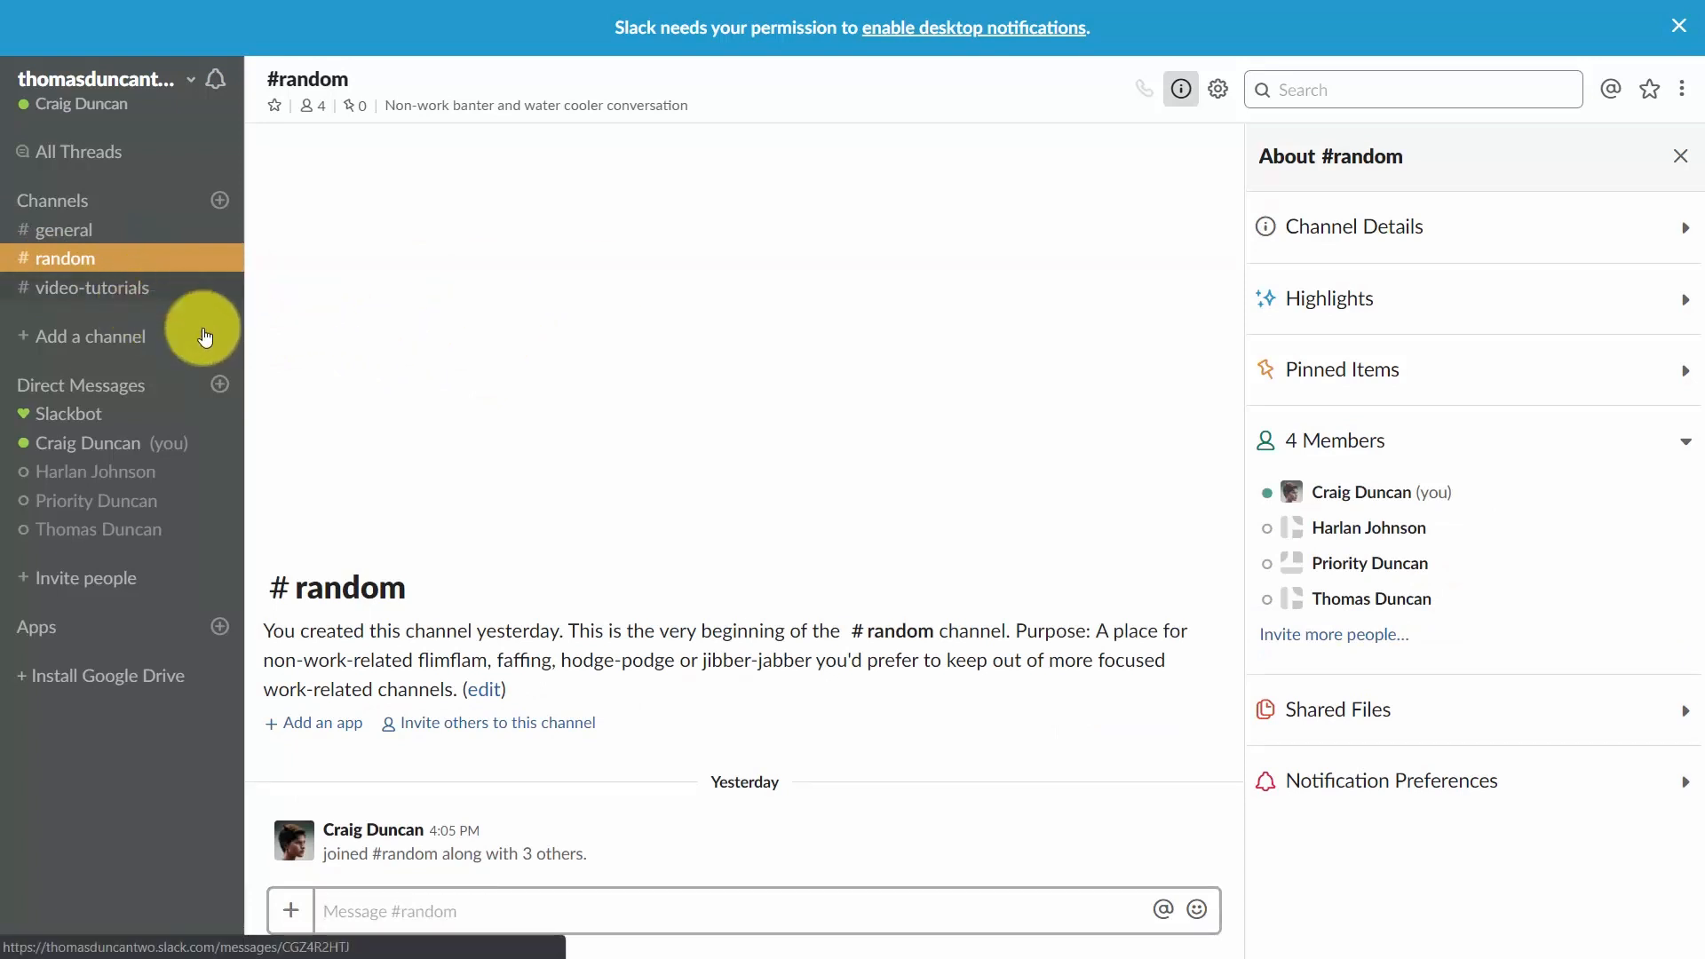
left_click(134, 287)
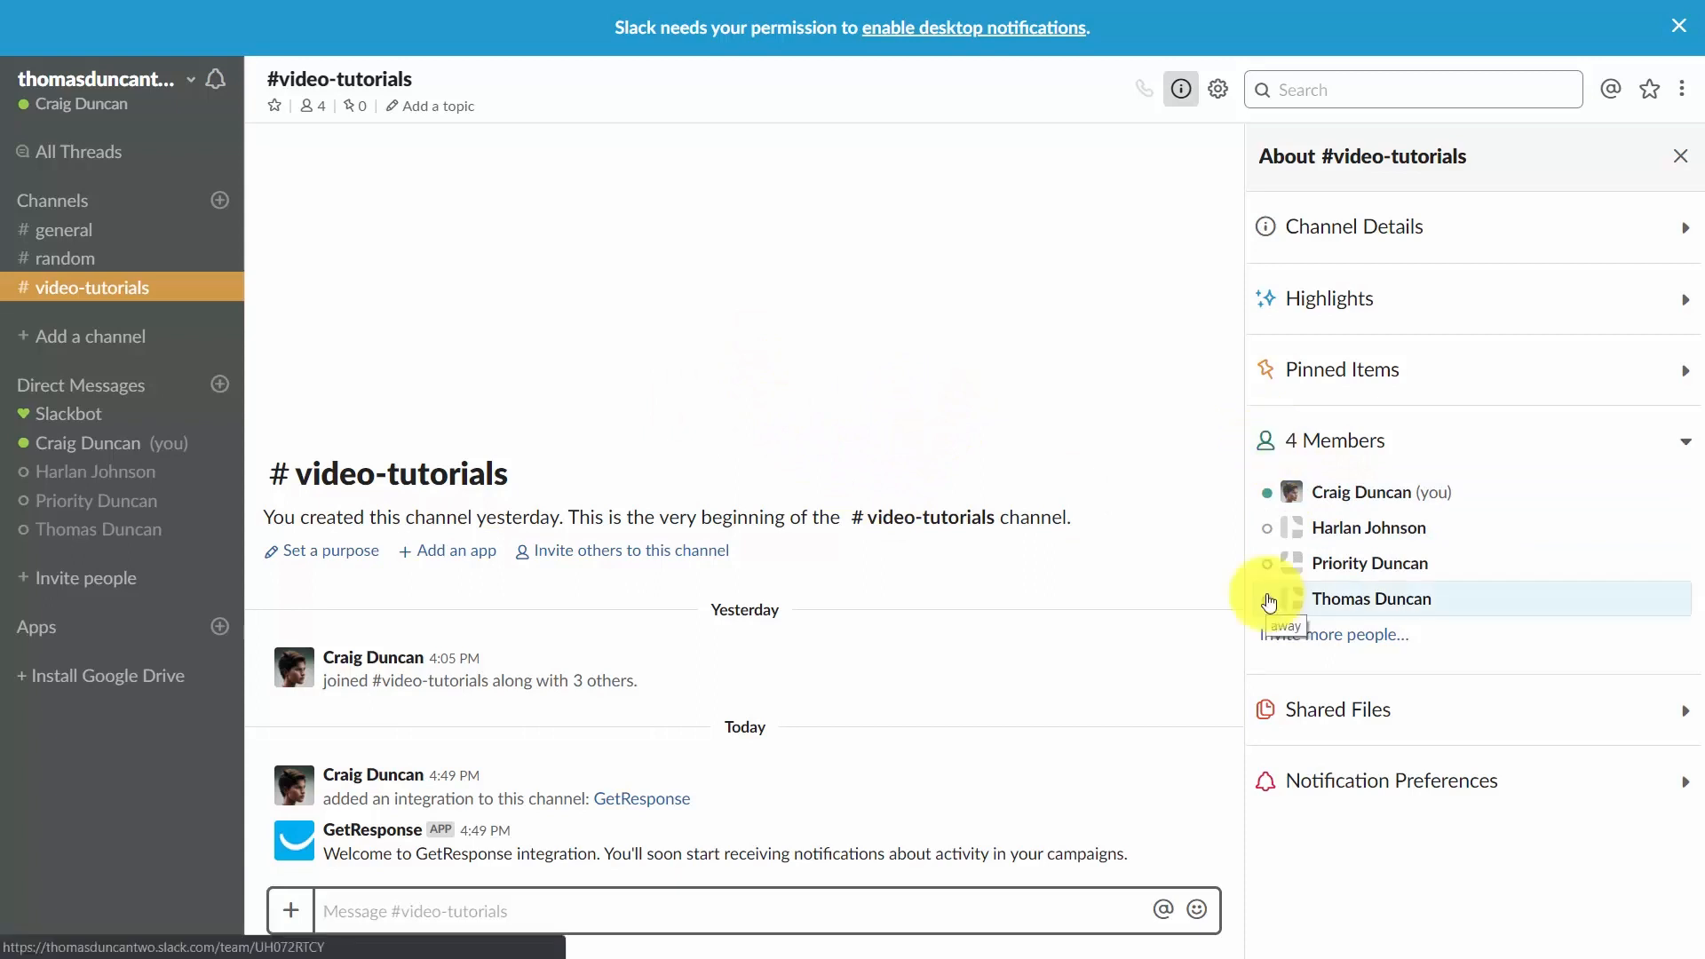
left_click(98, 258)
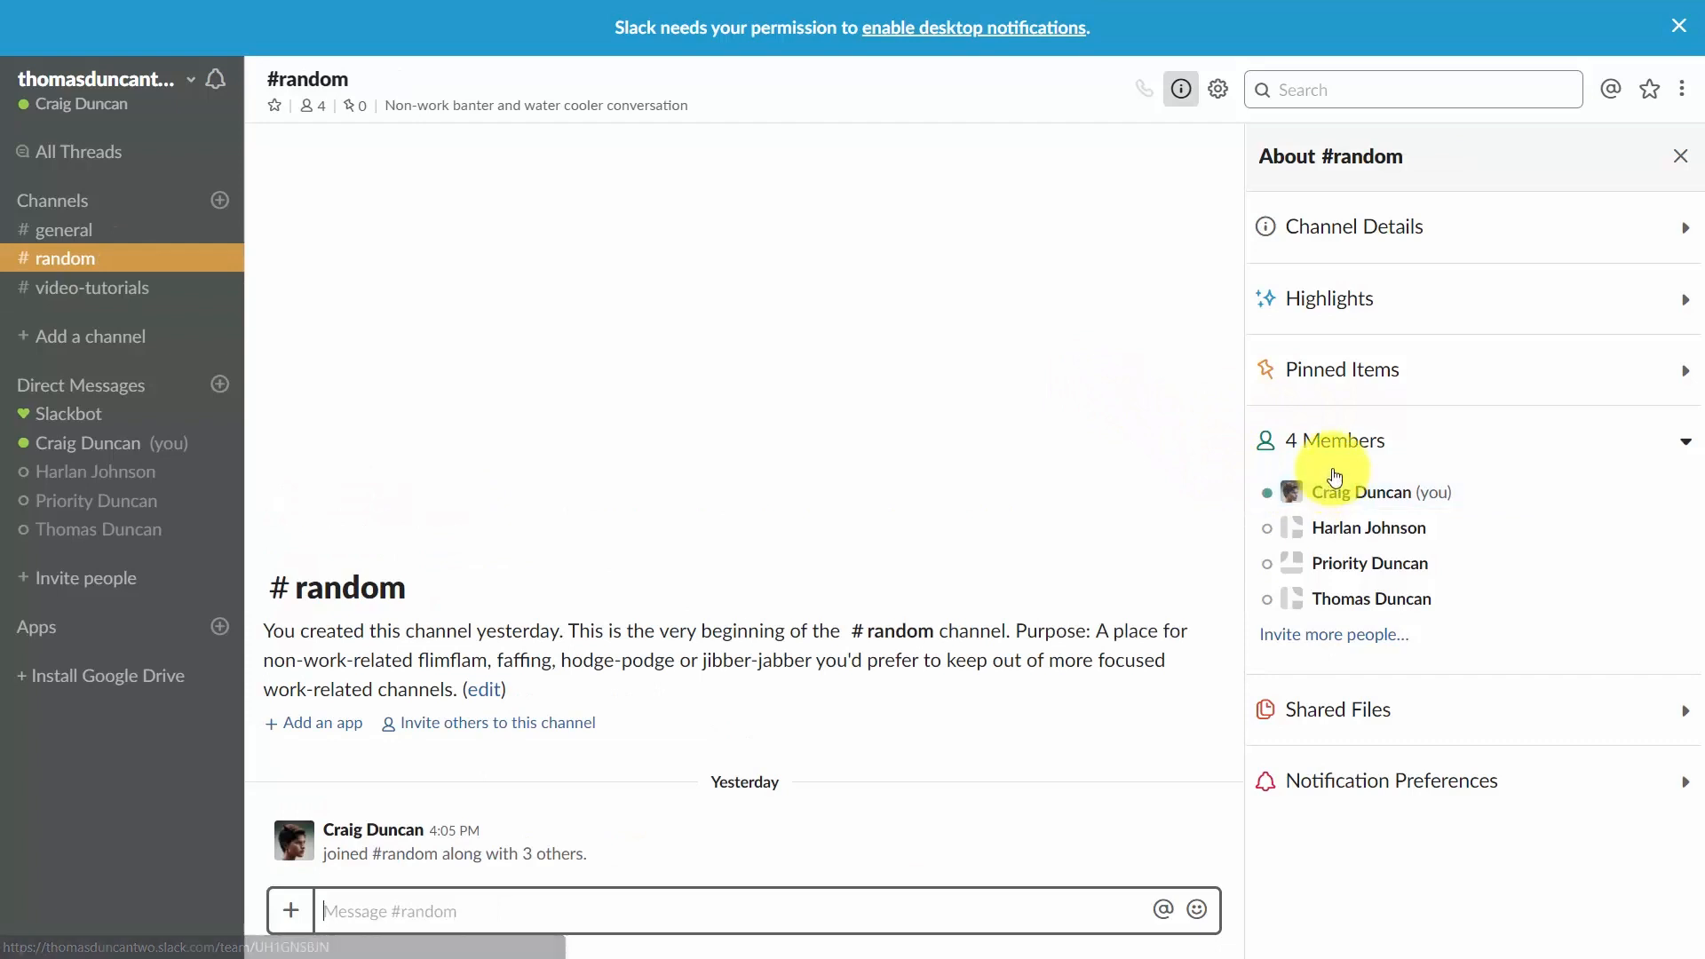
key("alt+Up")
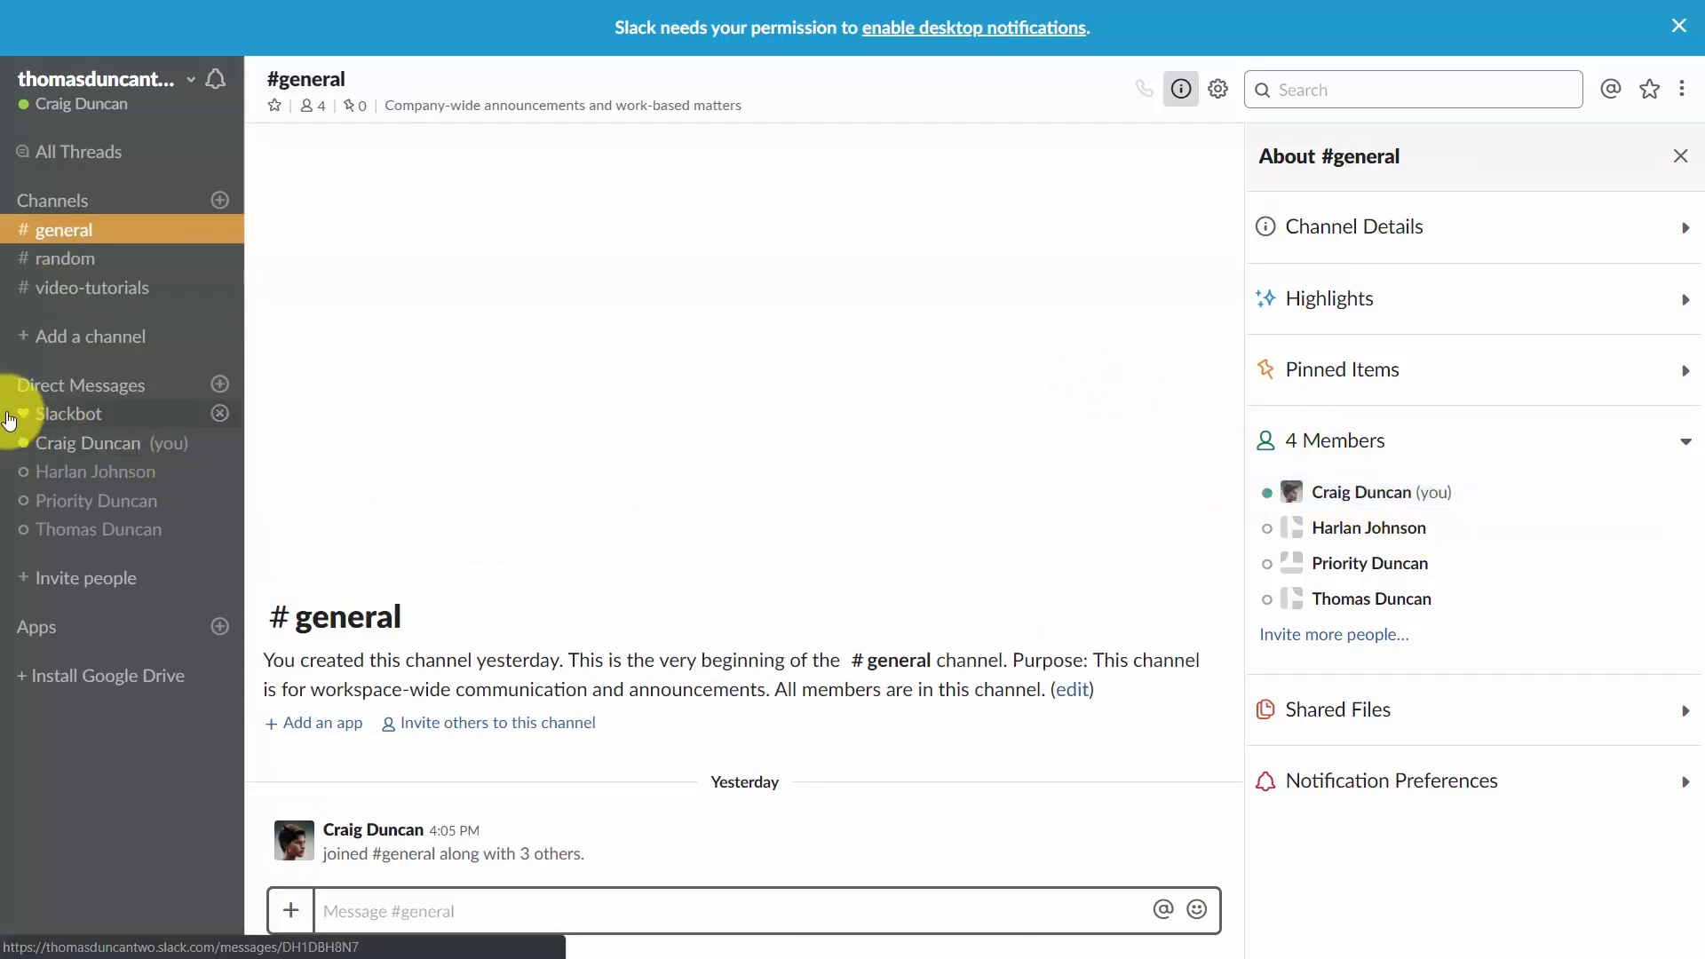
Create a private channel named videoediting with purpose "Discussions about the editing process" and invite one workspace member.
left_click(97, 336)
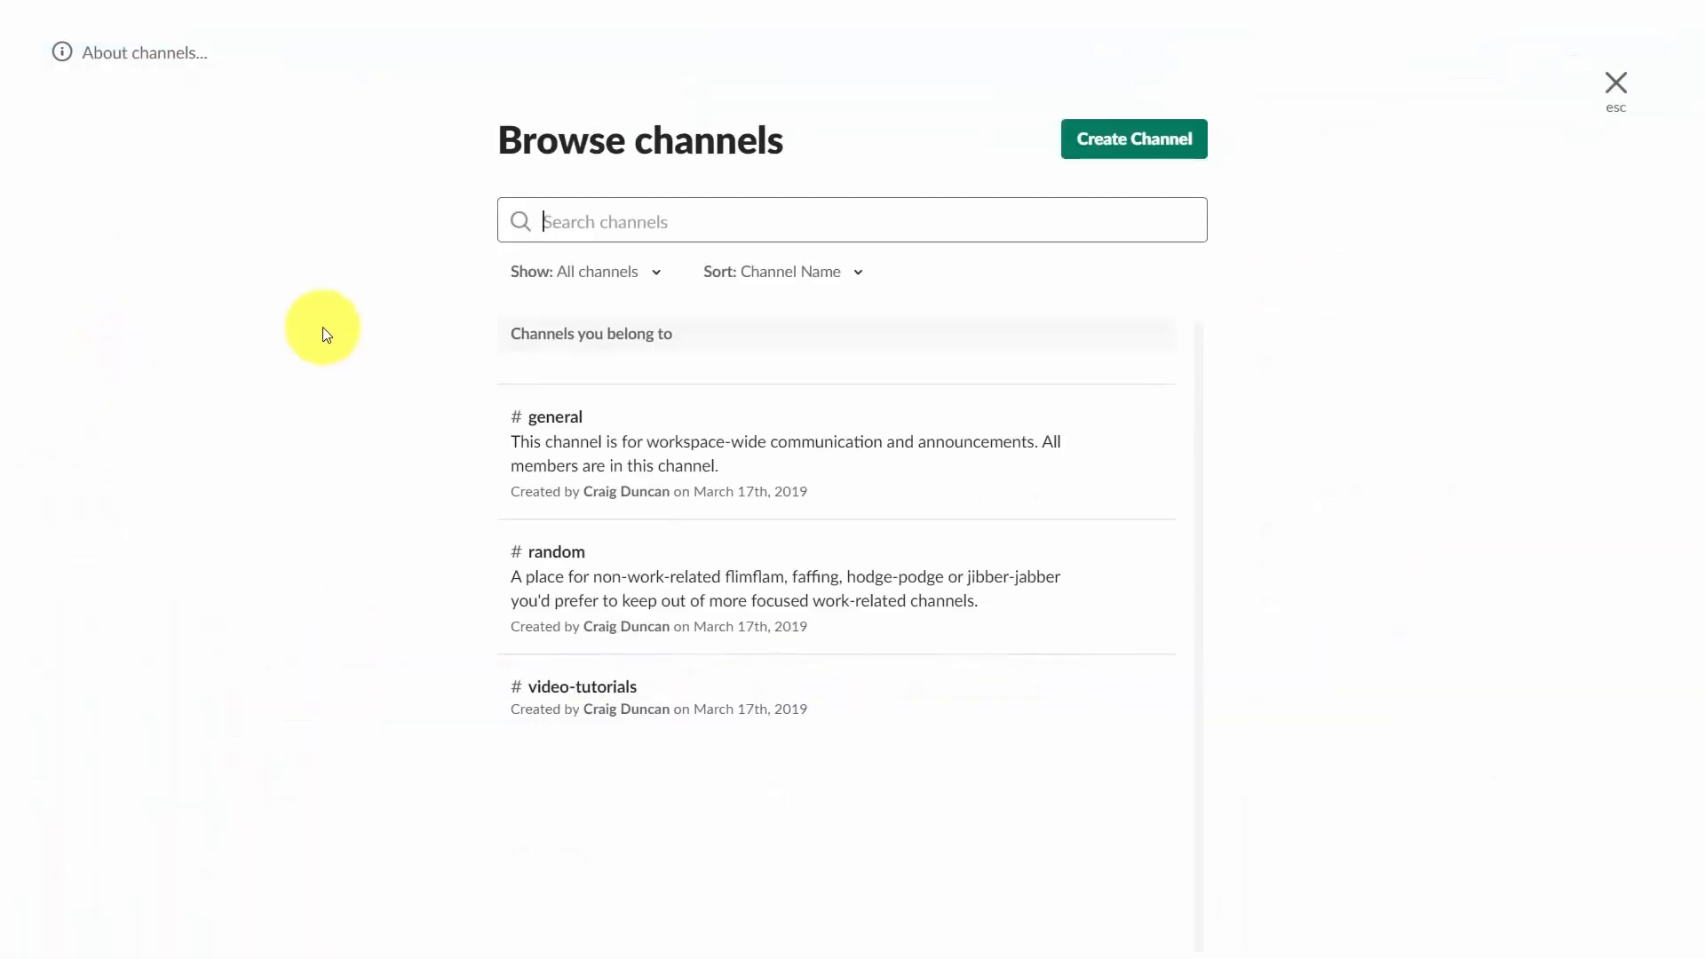
left_click(1123, 157)
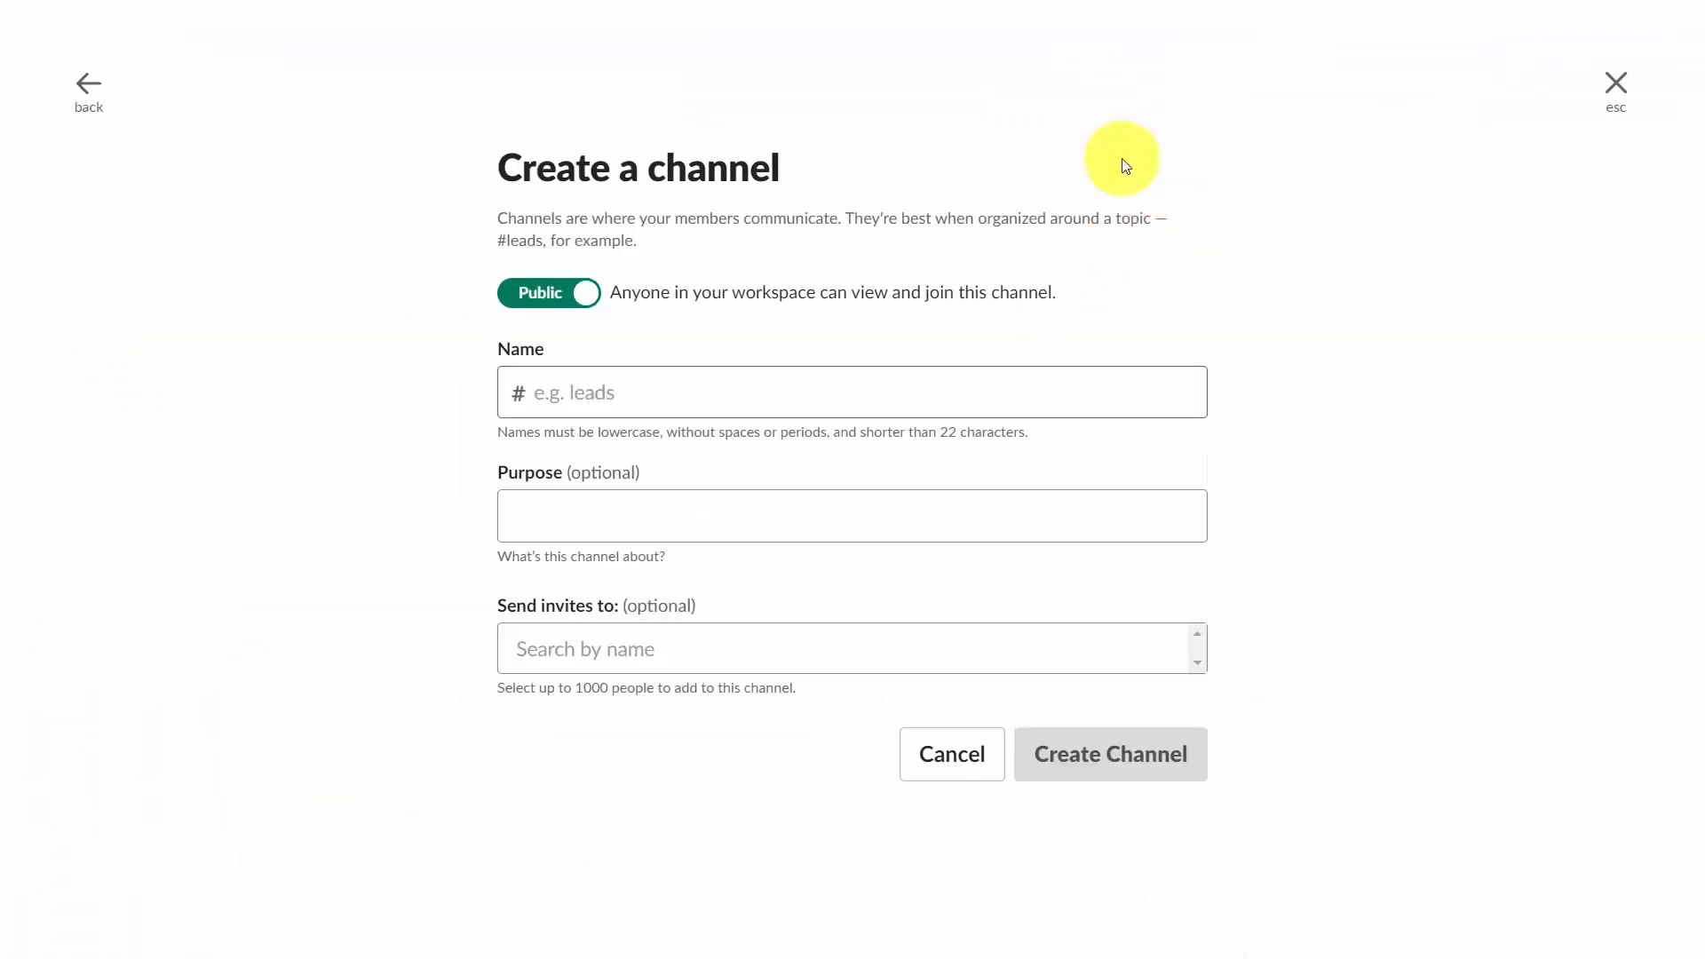
type("videoediting")
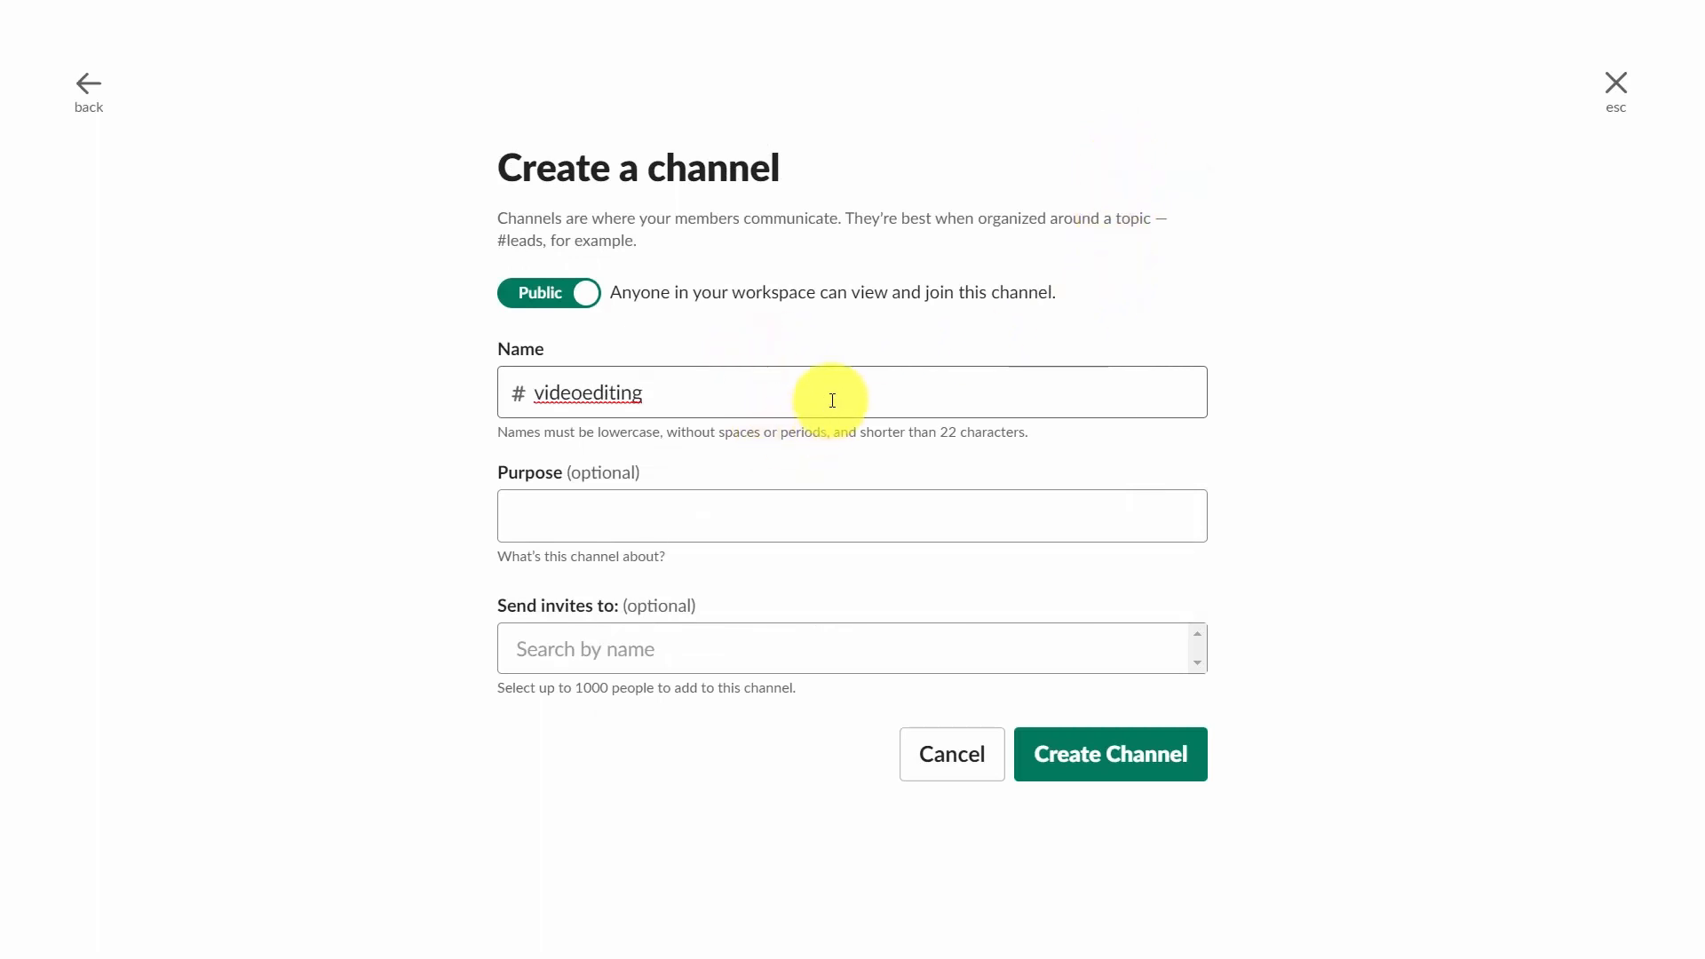
left_click(502, 512)
type("Discussions about the editing process")
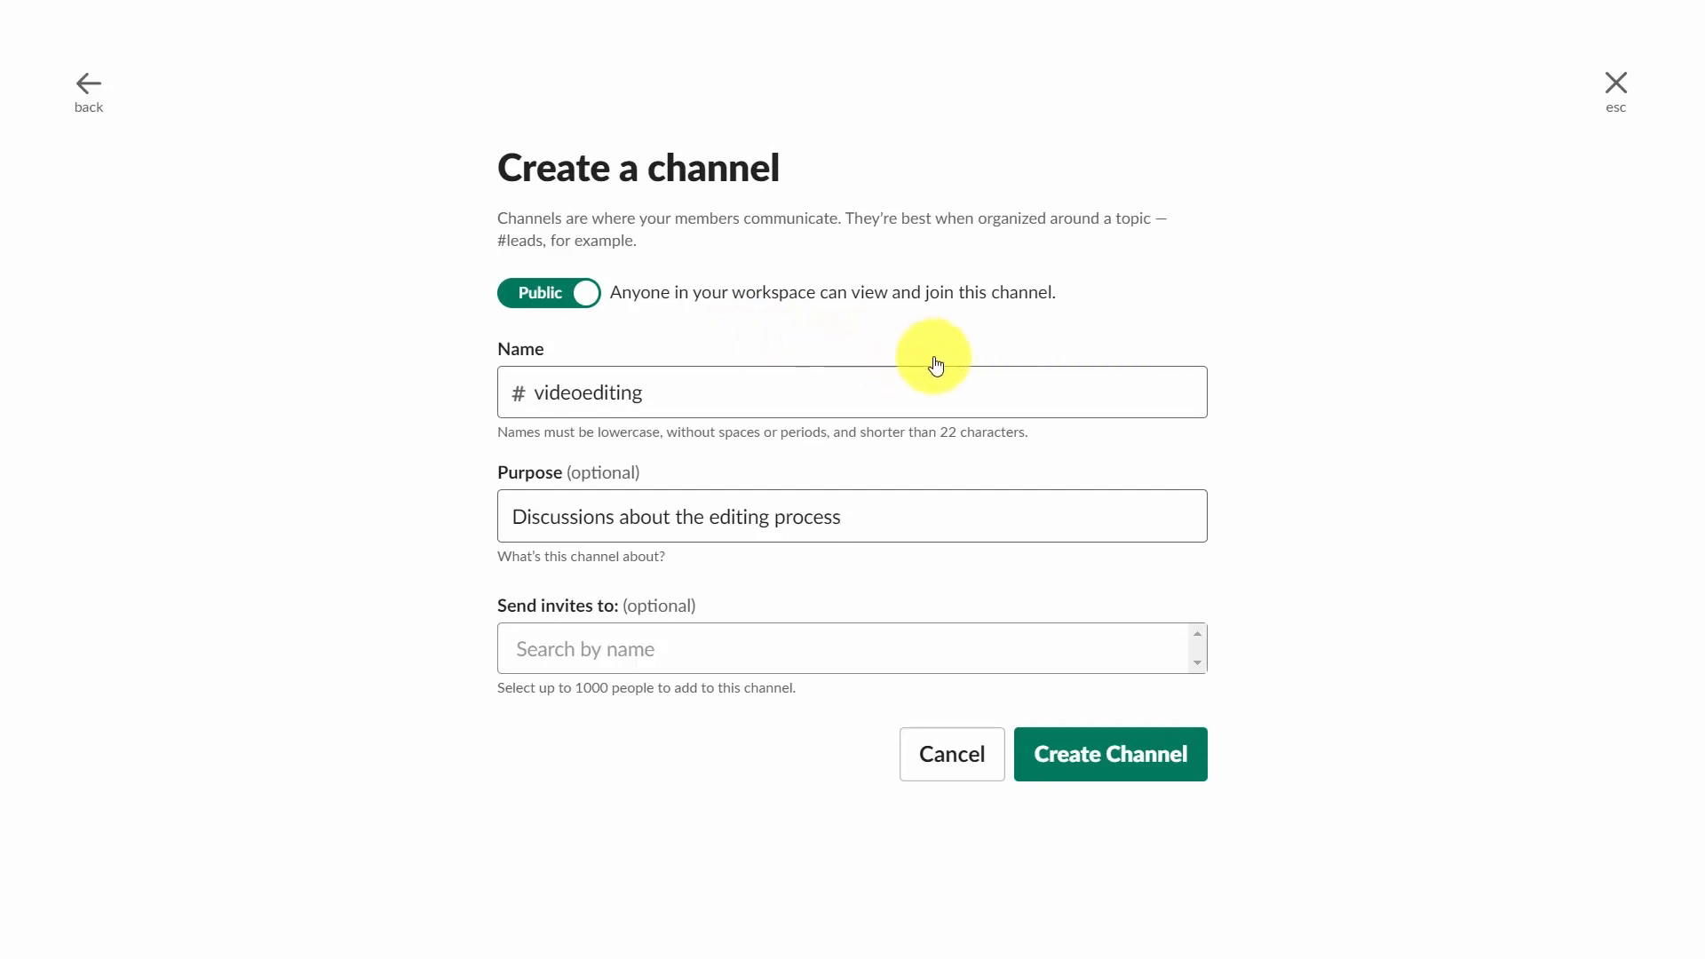
left_click(513, 293)
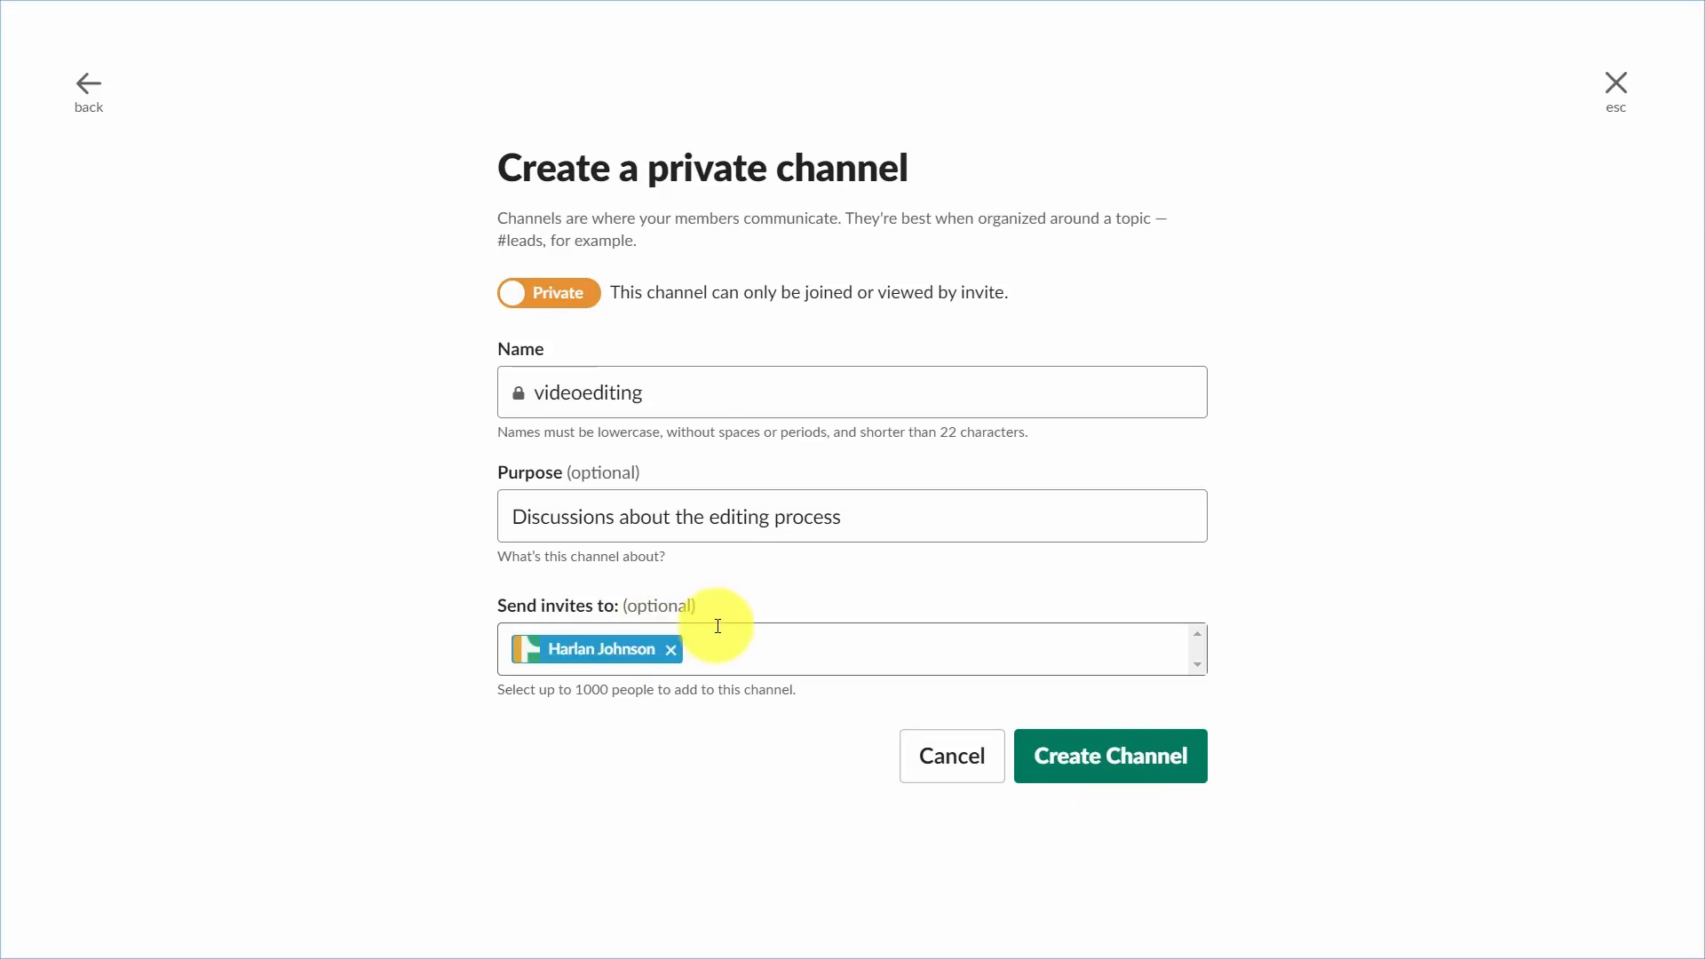
left_click(1088, 778)
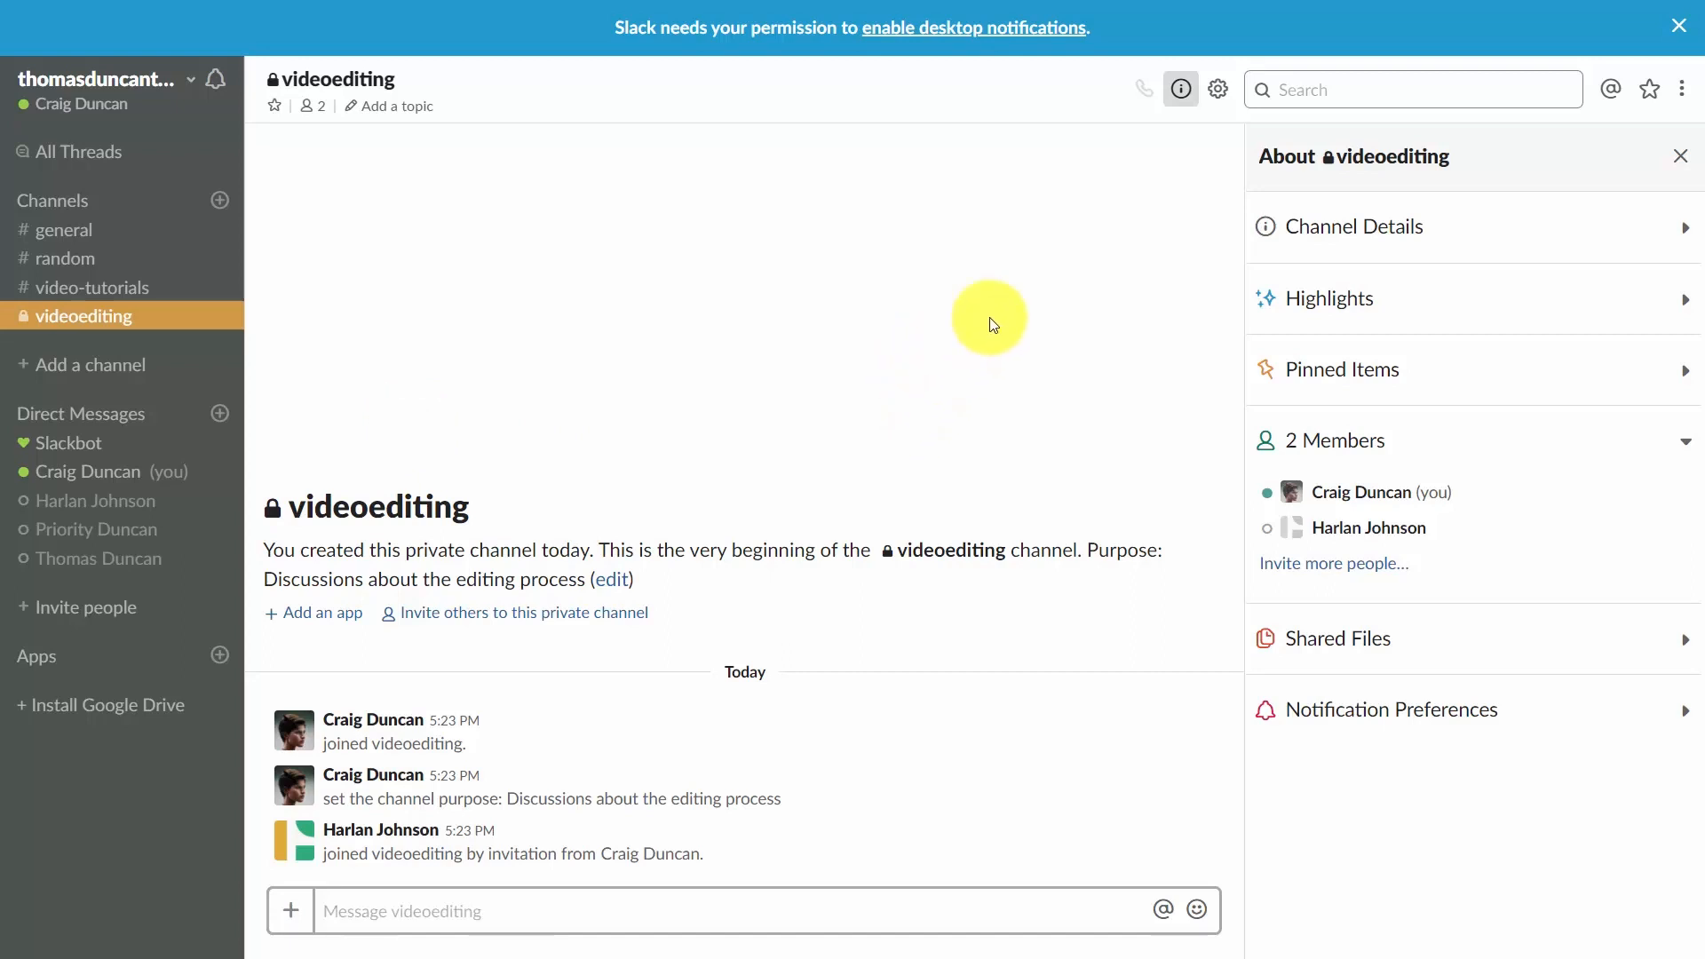
Open the videoediting channel's additional options and close them.
left_click(1215, 96)
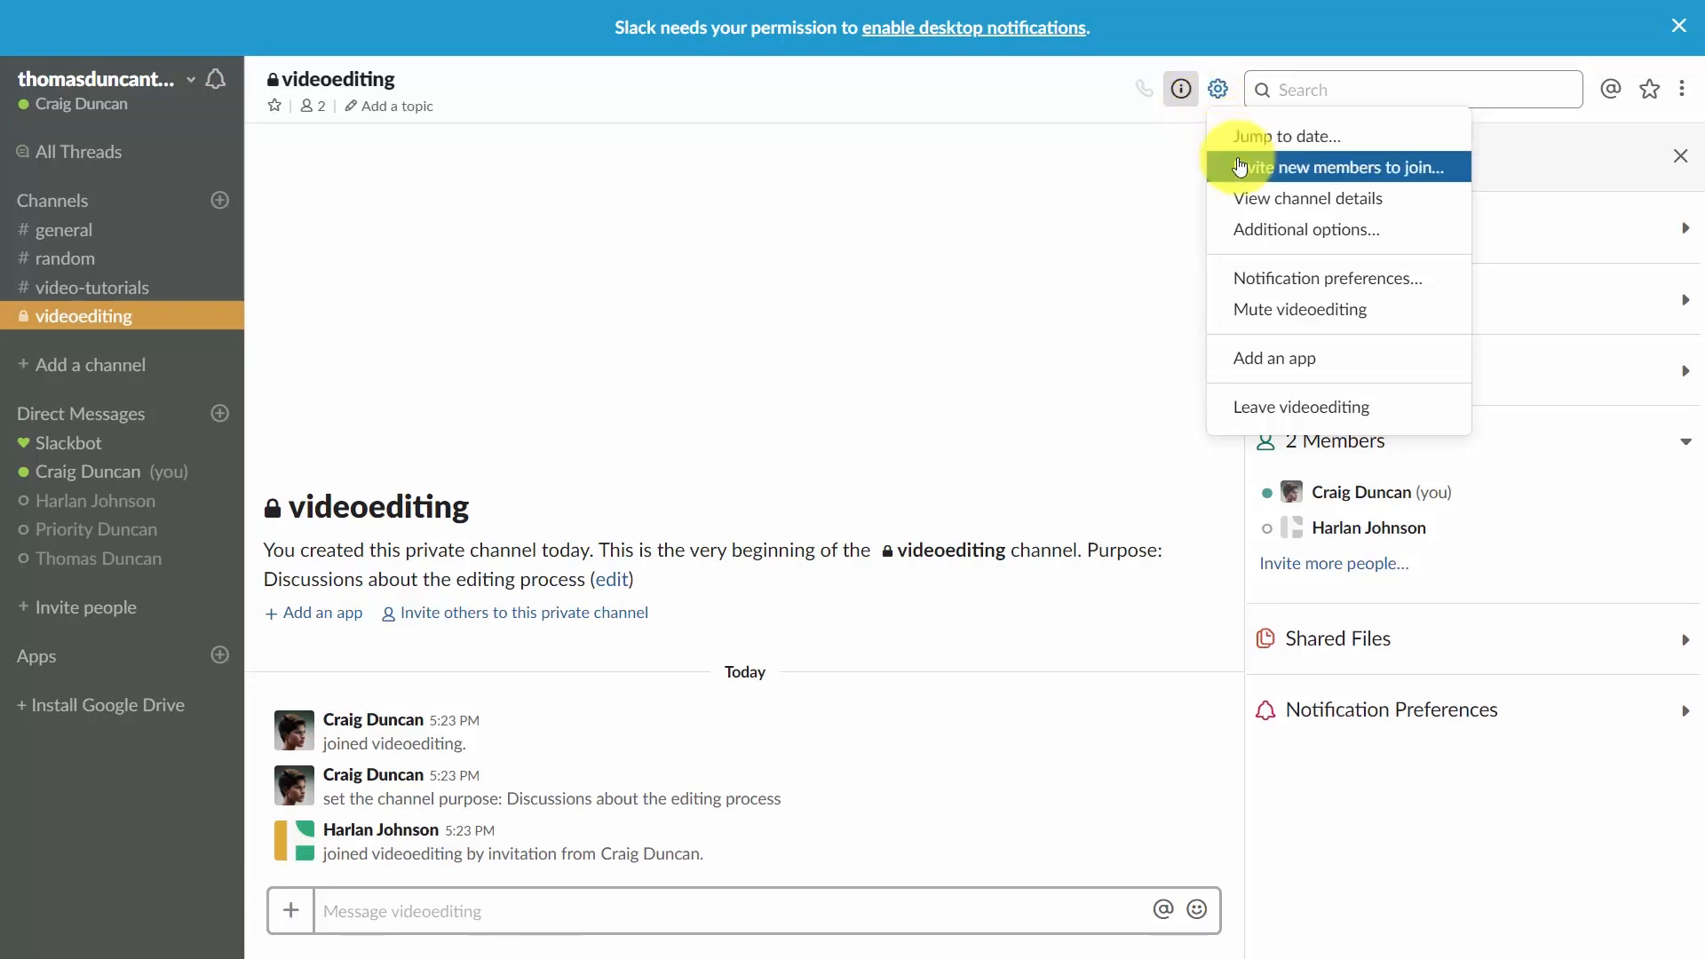
left_click(1275, 238)
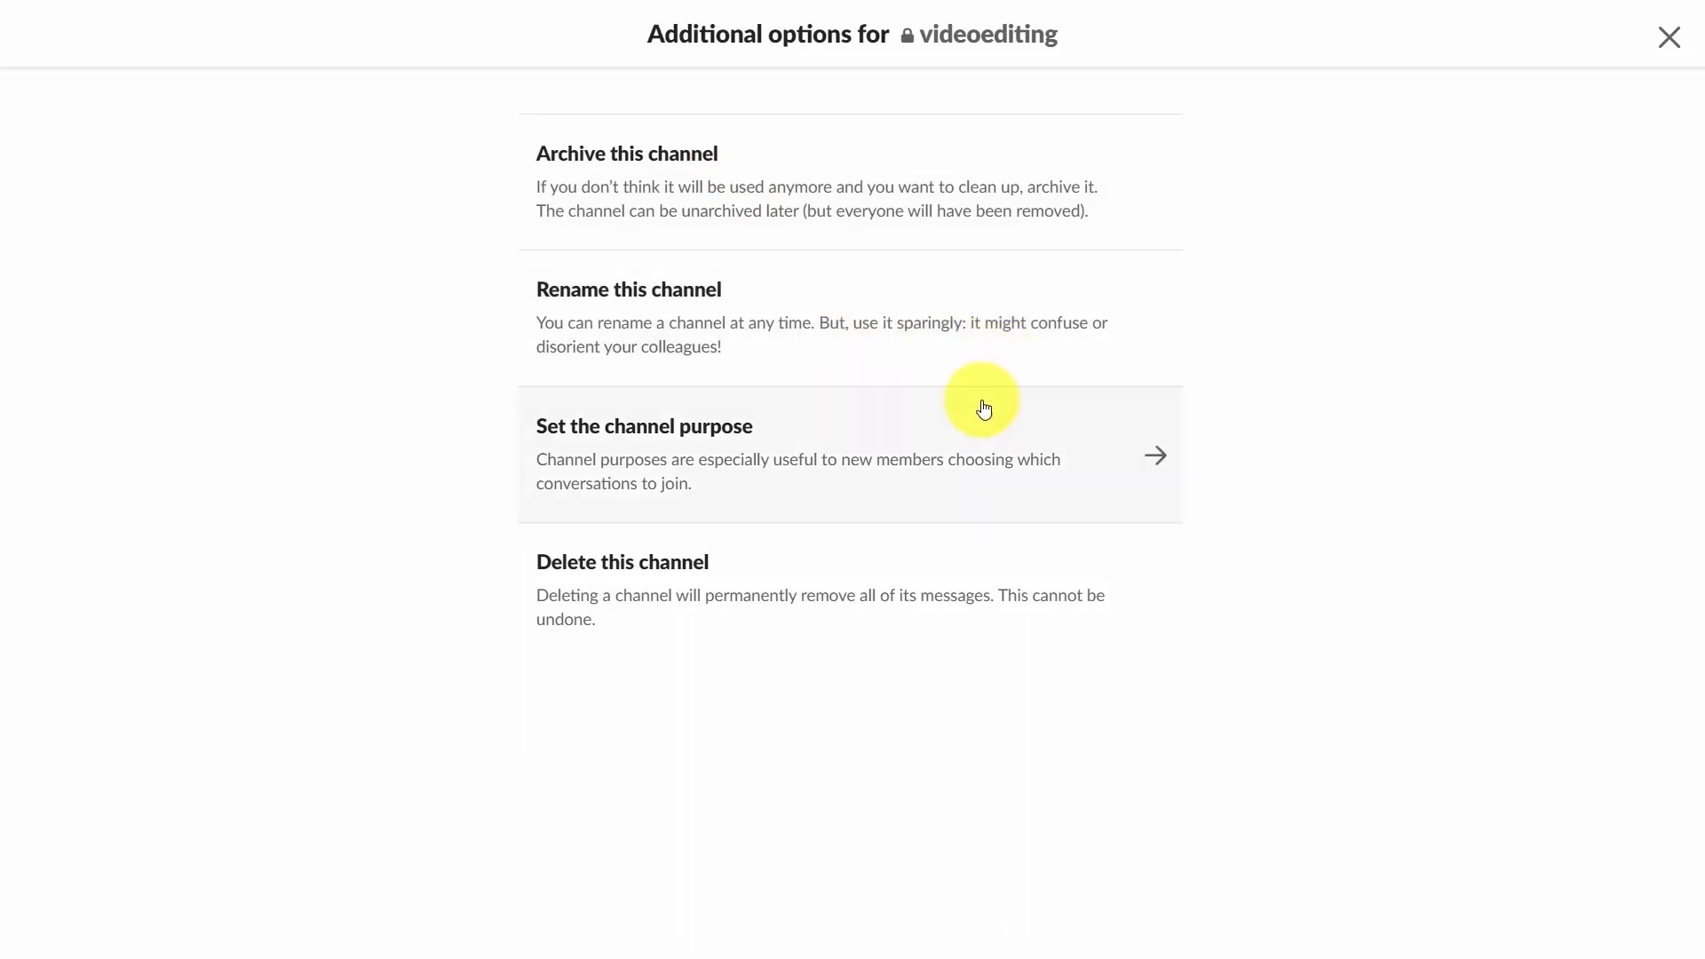
key("Escape")
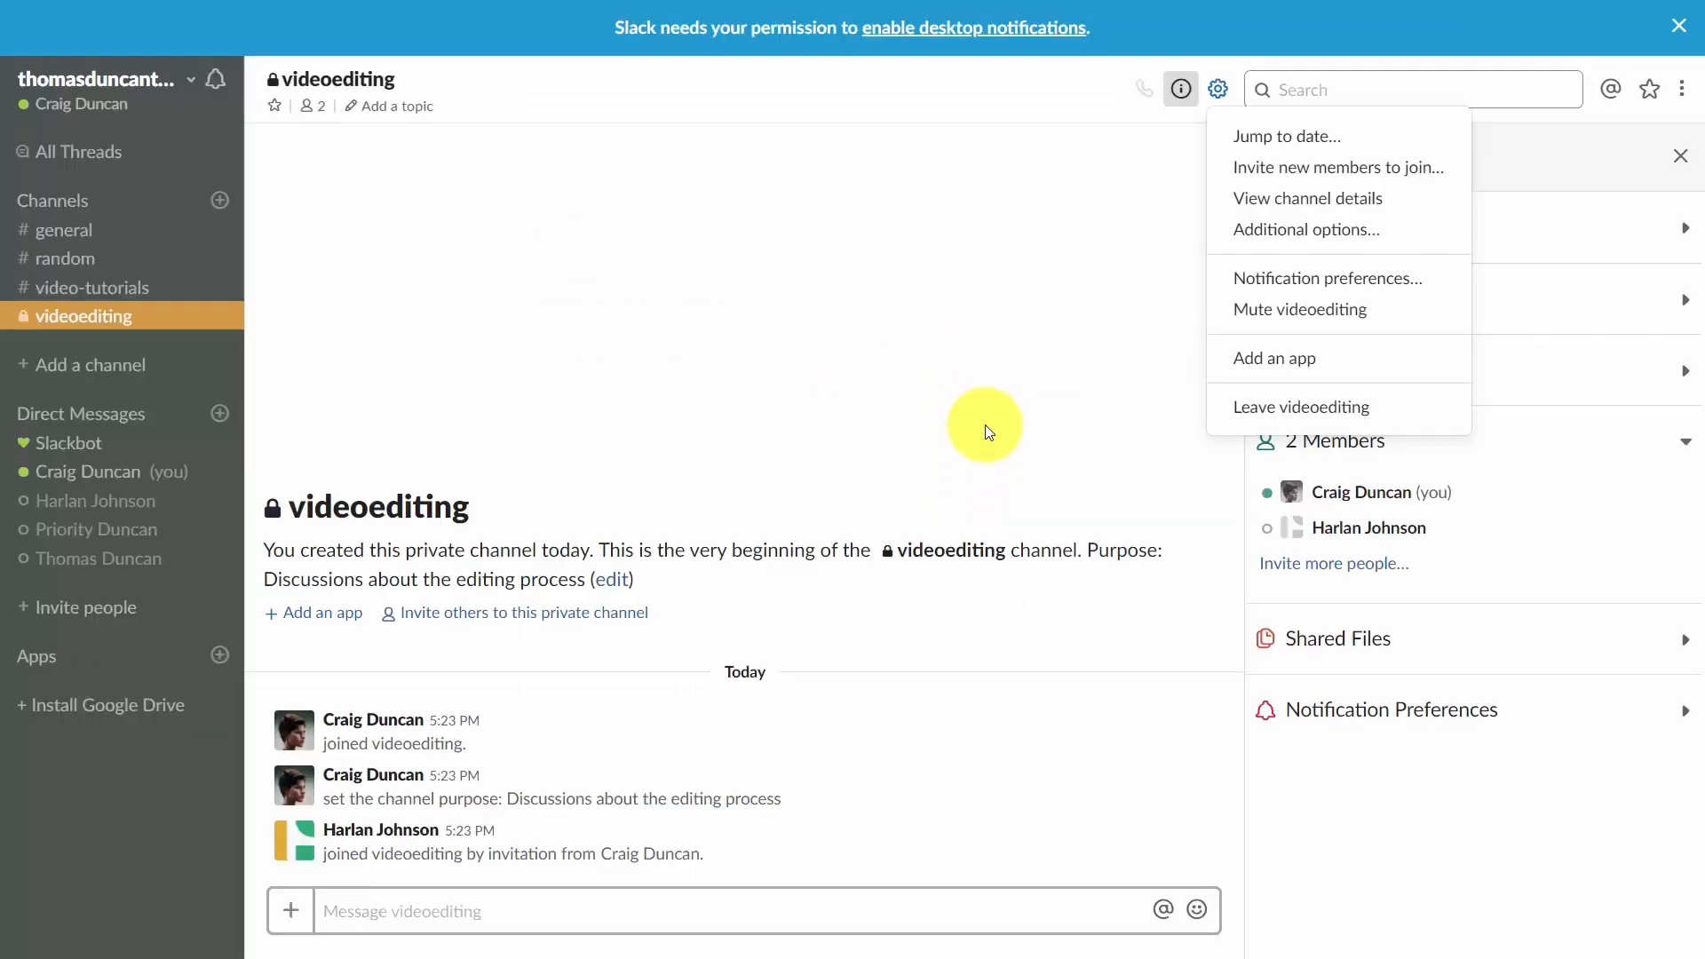
Mute the entire videoediting channel through its notification preferences.
left_click(1240, 283)
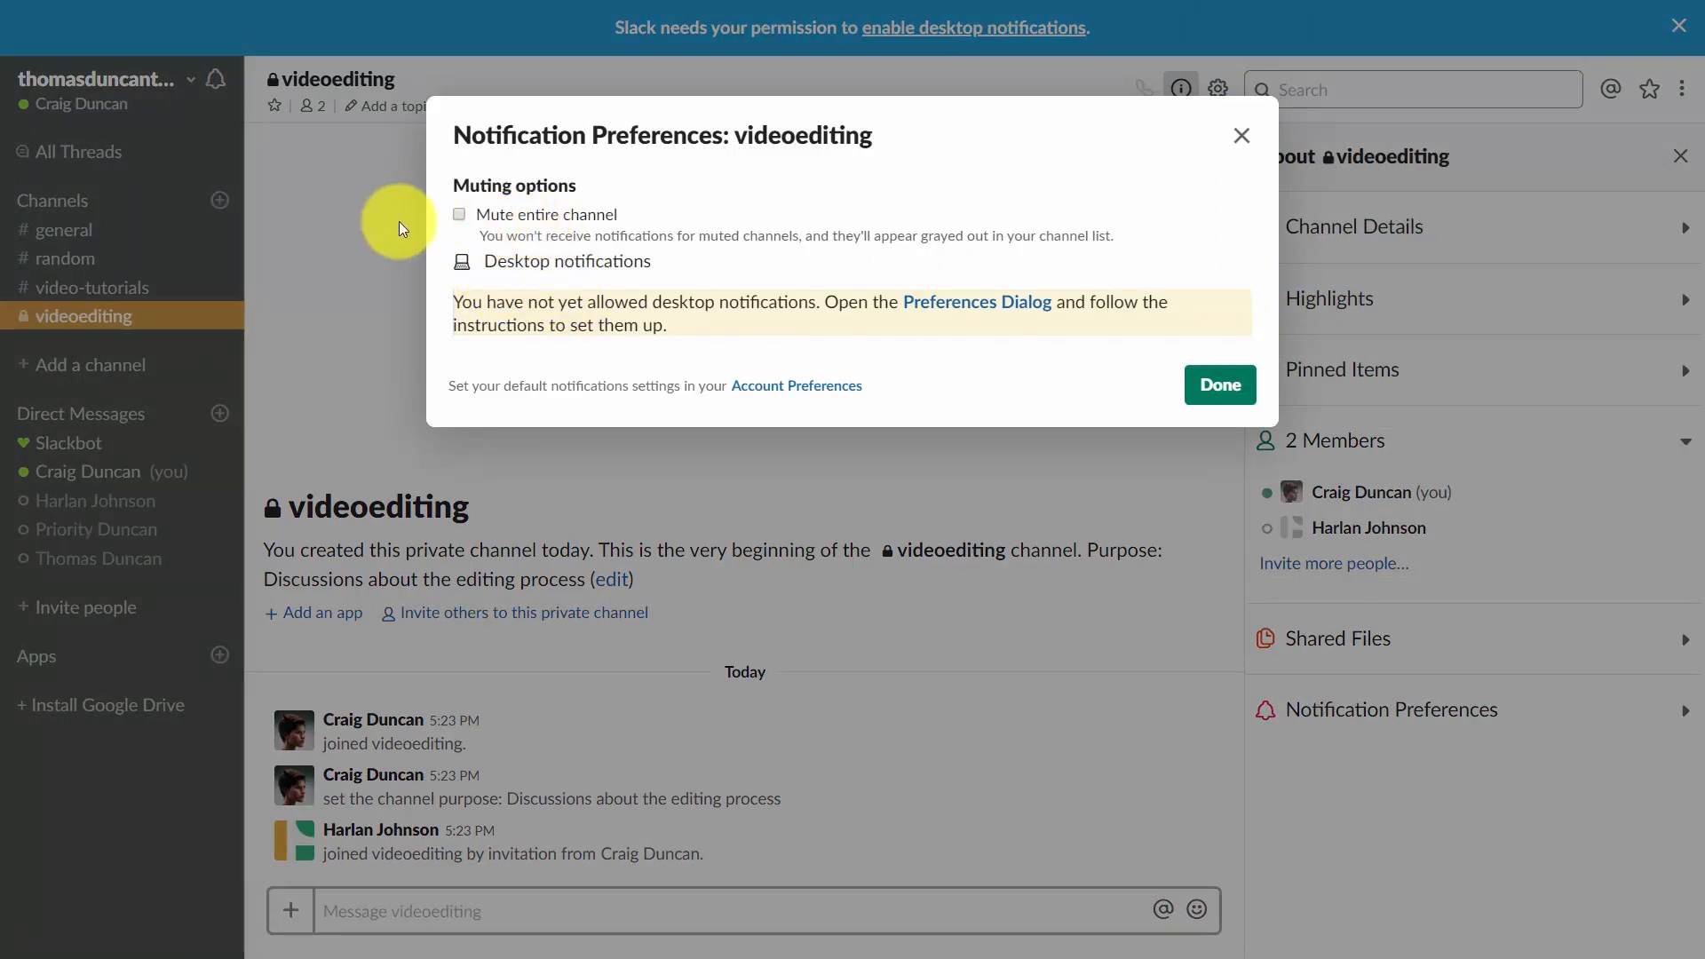
left_click(459, 215)
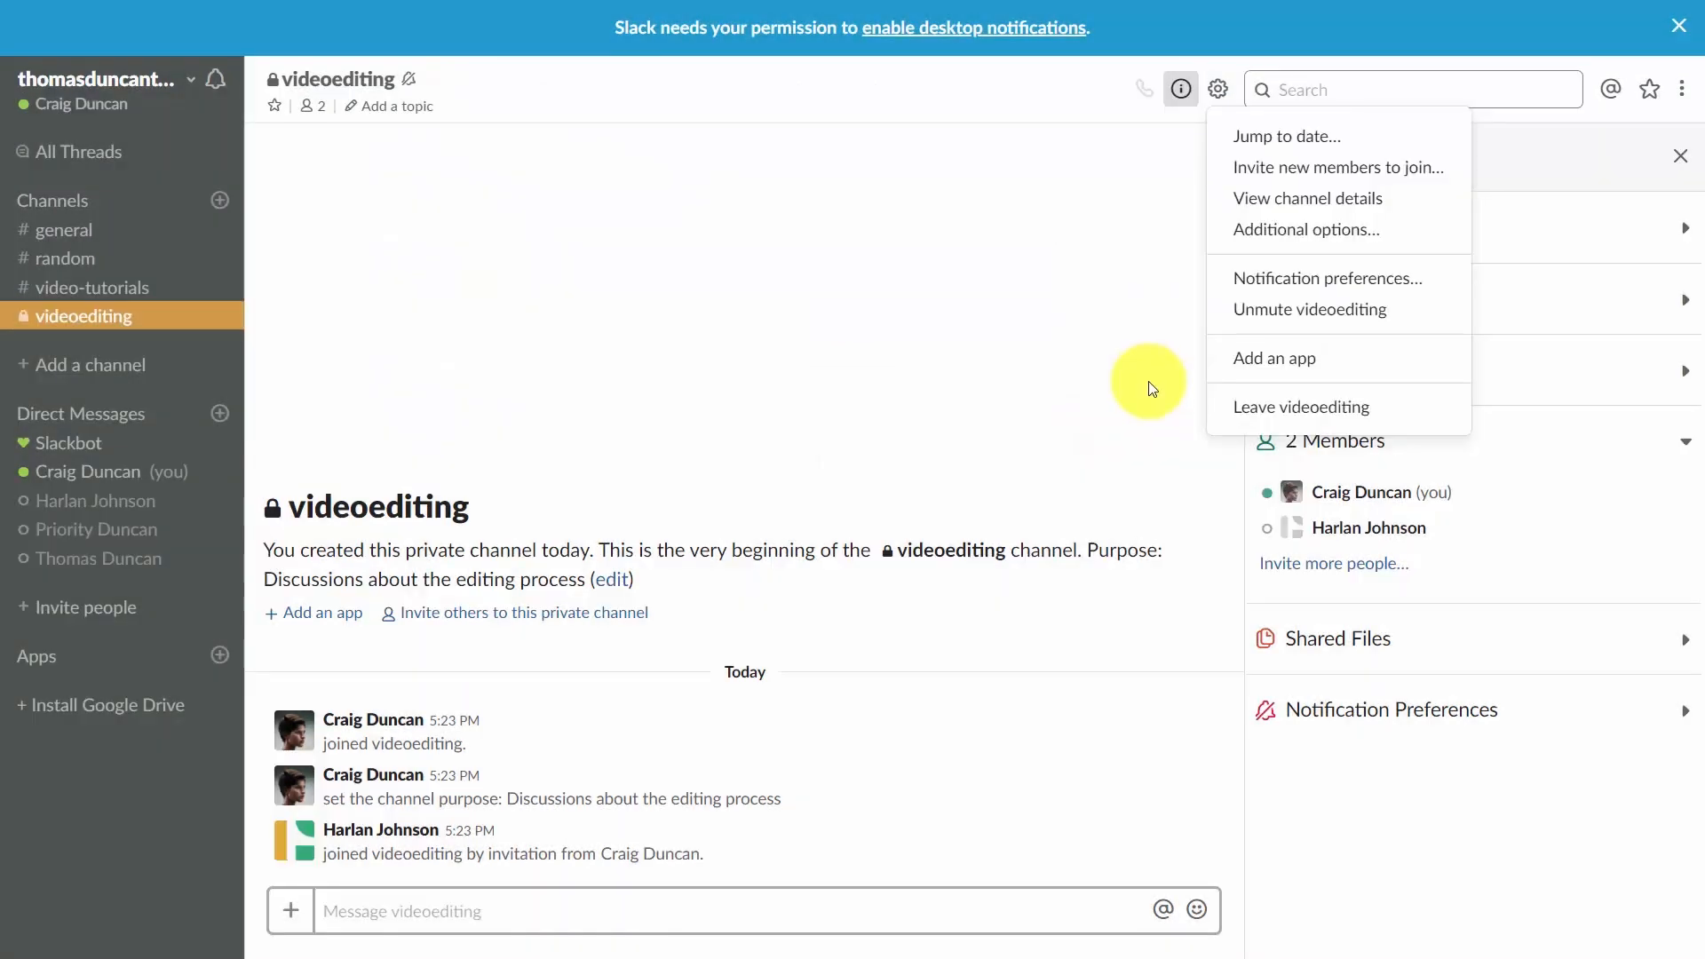
left_click(1289, 364)
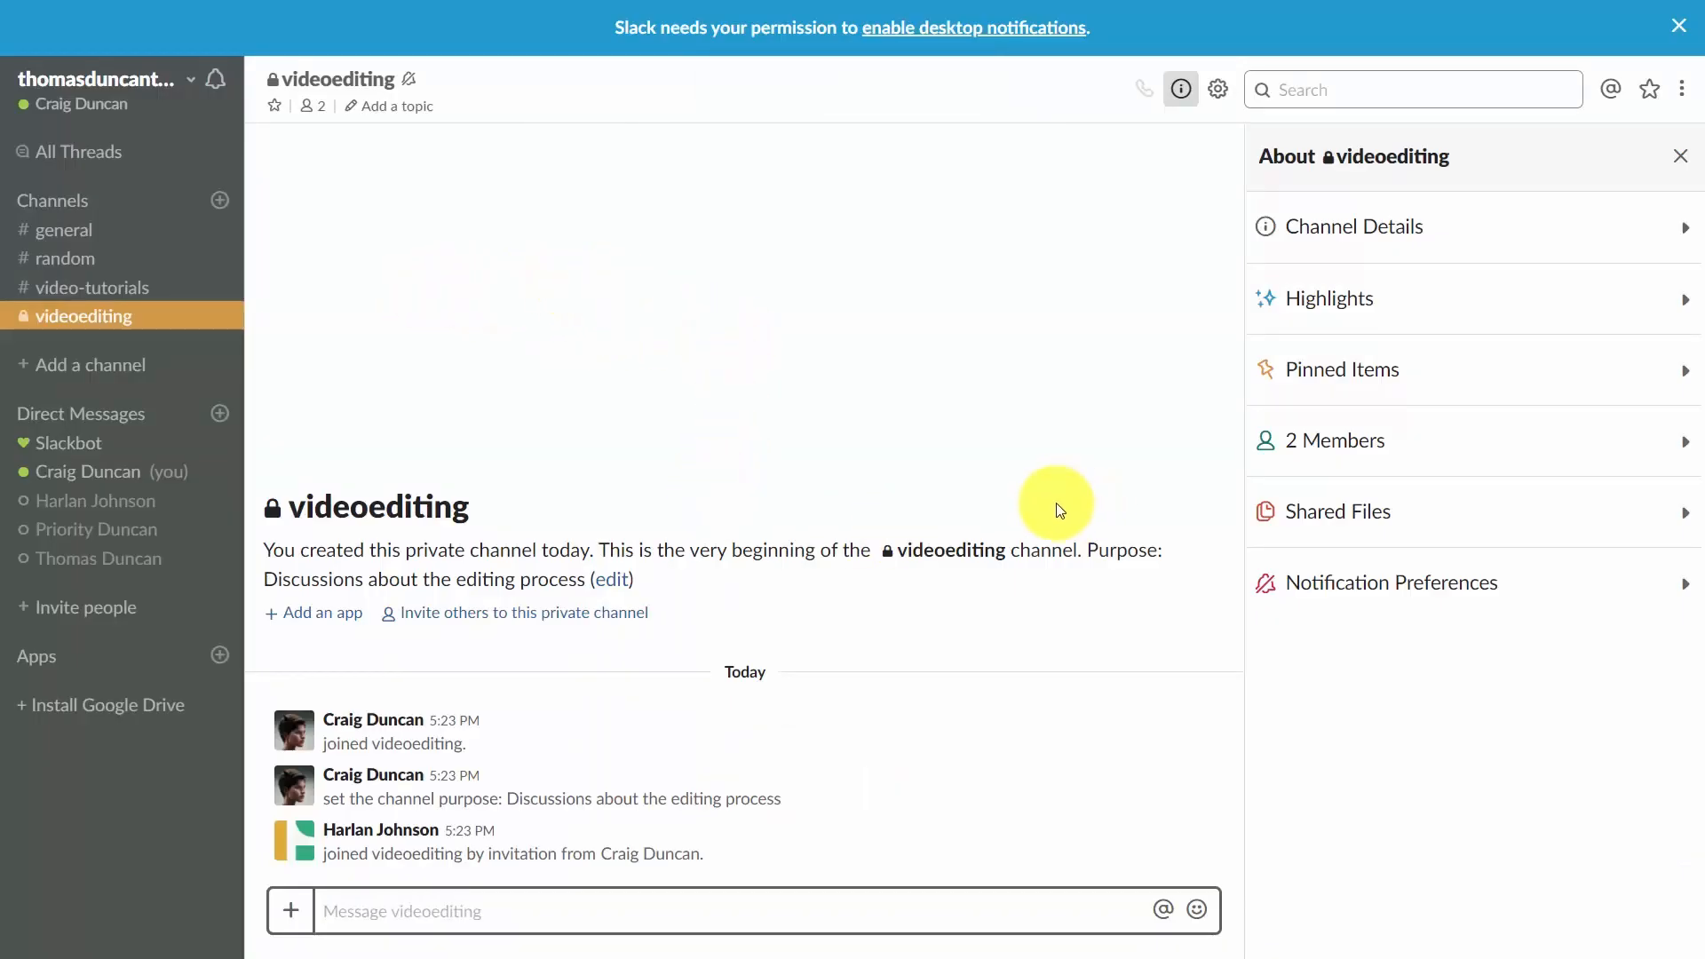
Expand the channel's shared files, then open the unread direct message in the second member's browser session.
left_click(1390, 512)
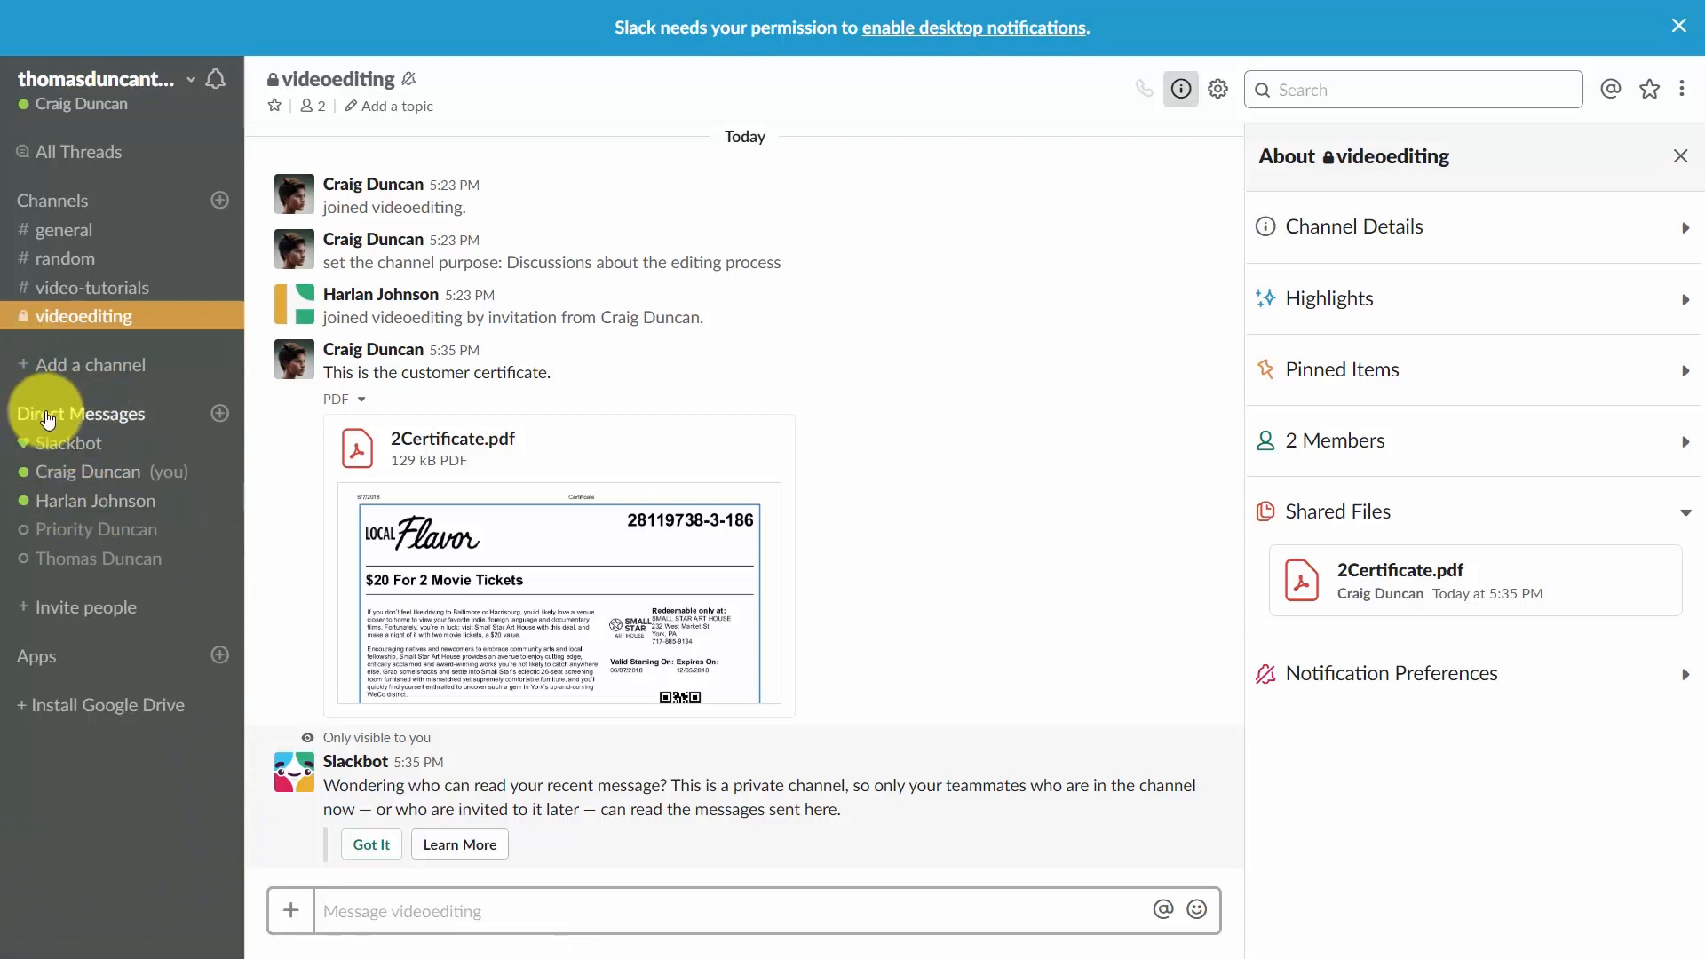
left_click(92, 502)
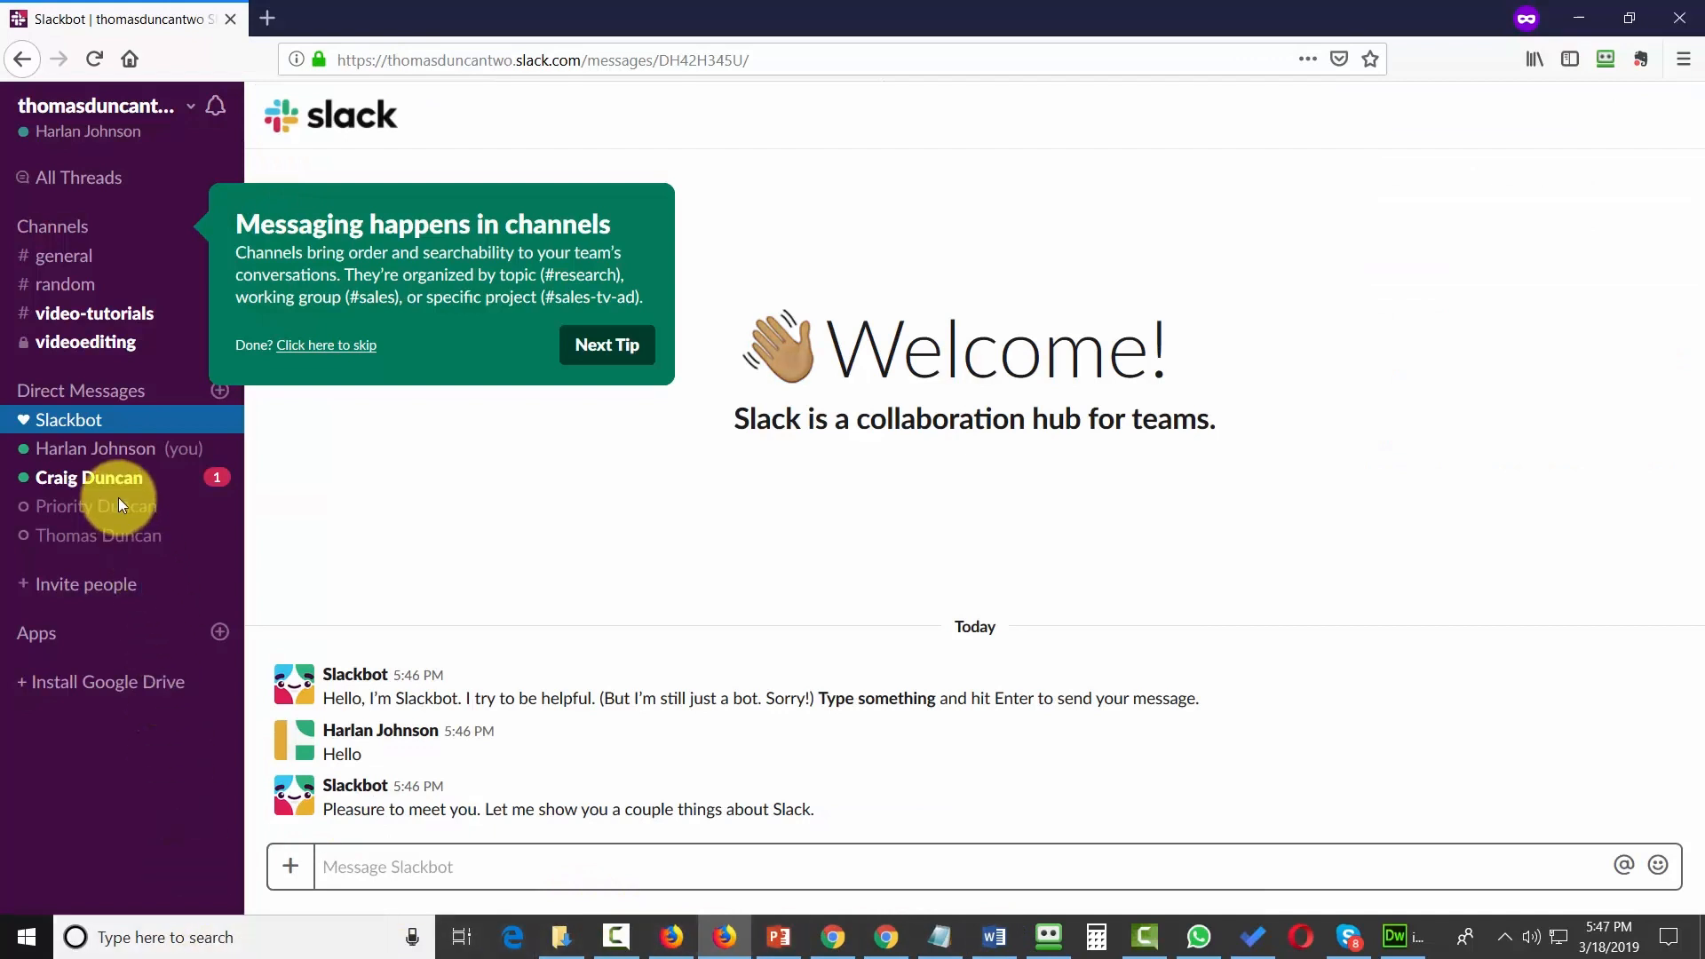
left_click(108, 477)
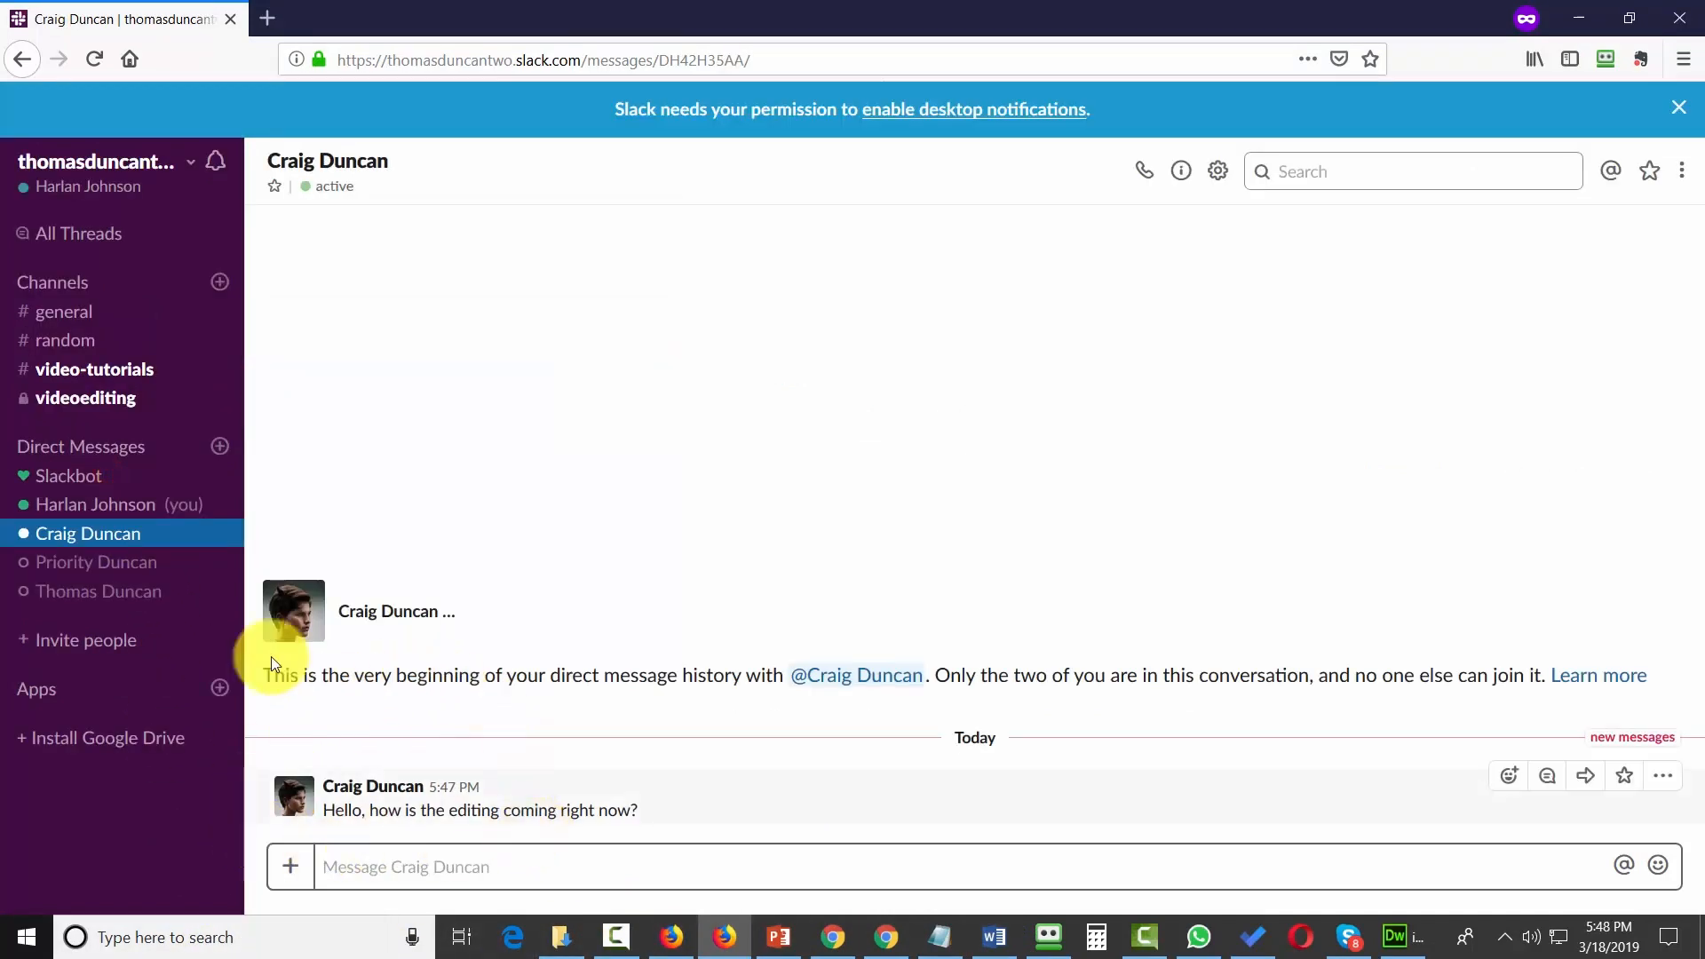
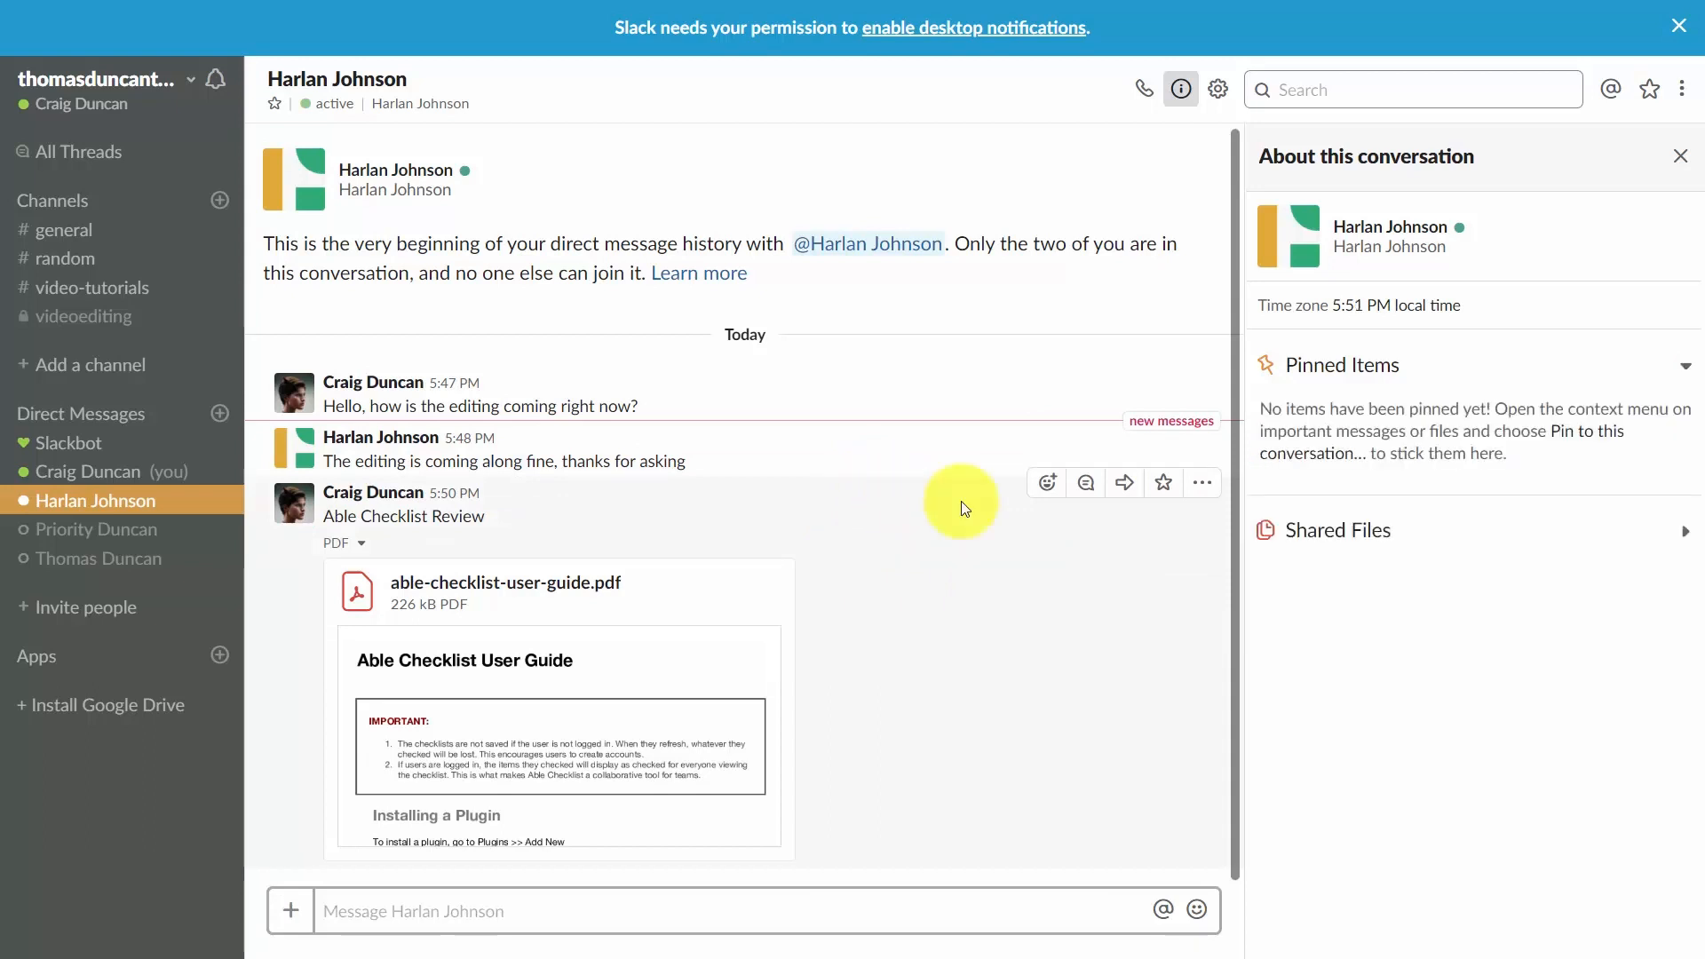
mouse_move(1149, 471)
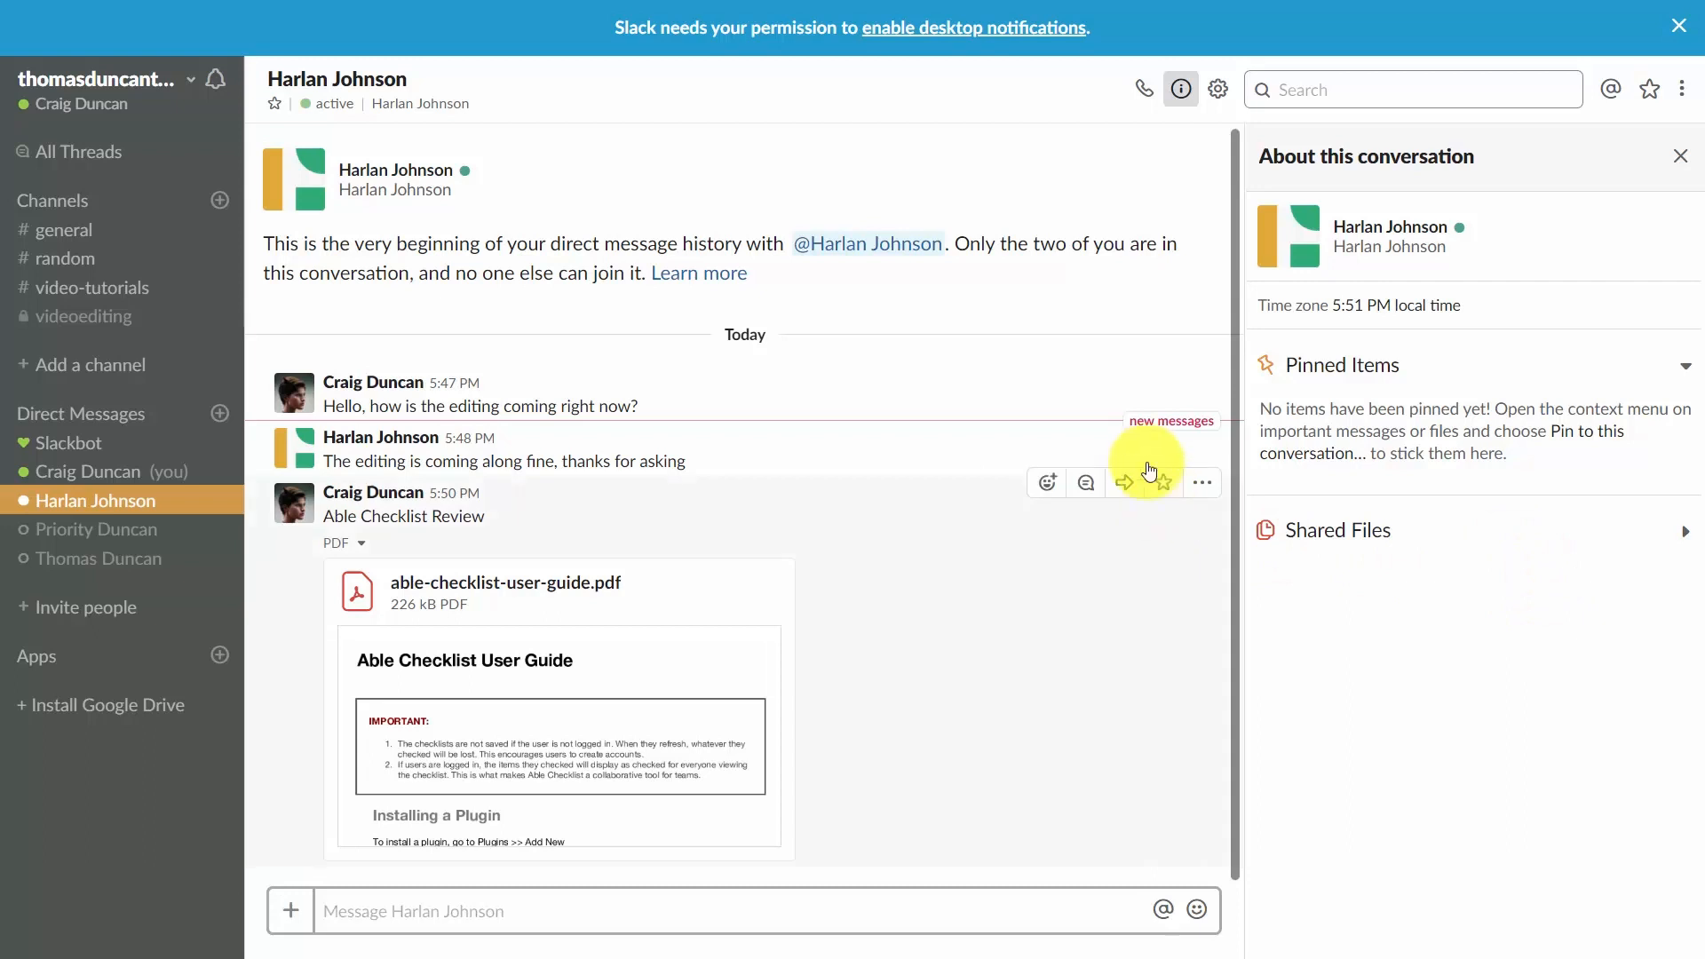
left_click(1197, 484)
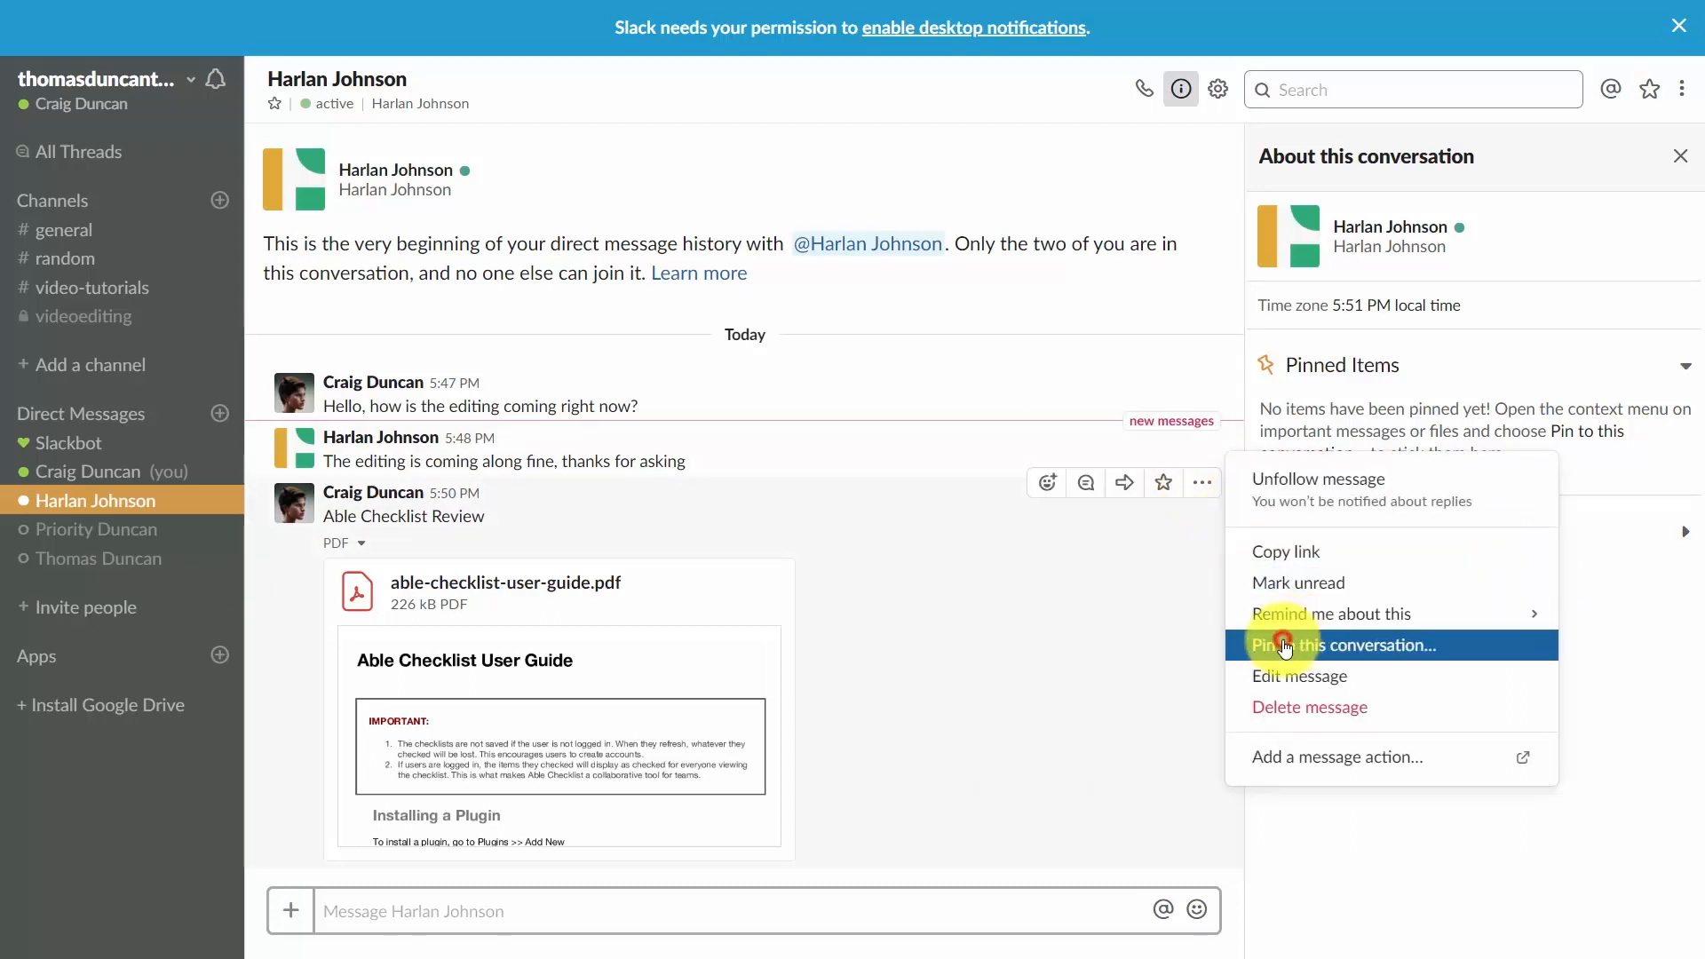
left_click(1287, 646)
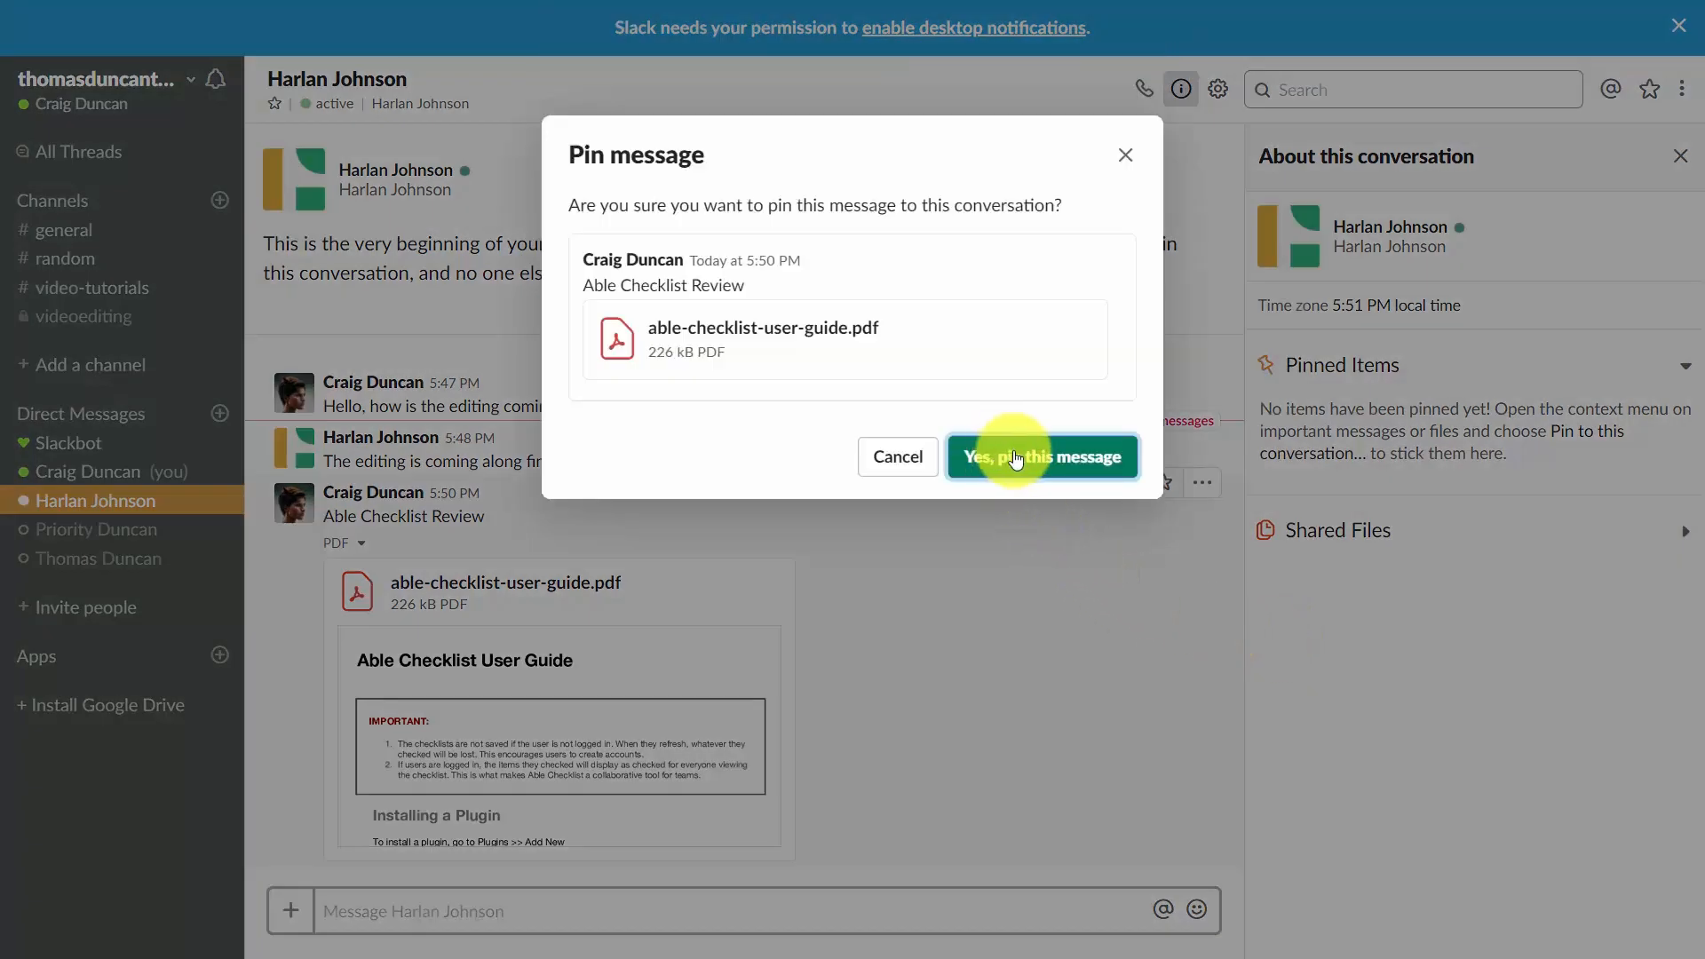
left_click(1016, 458)
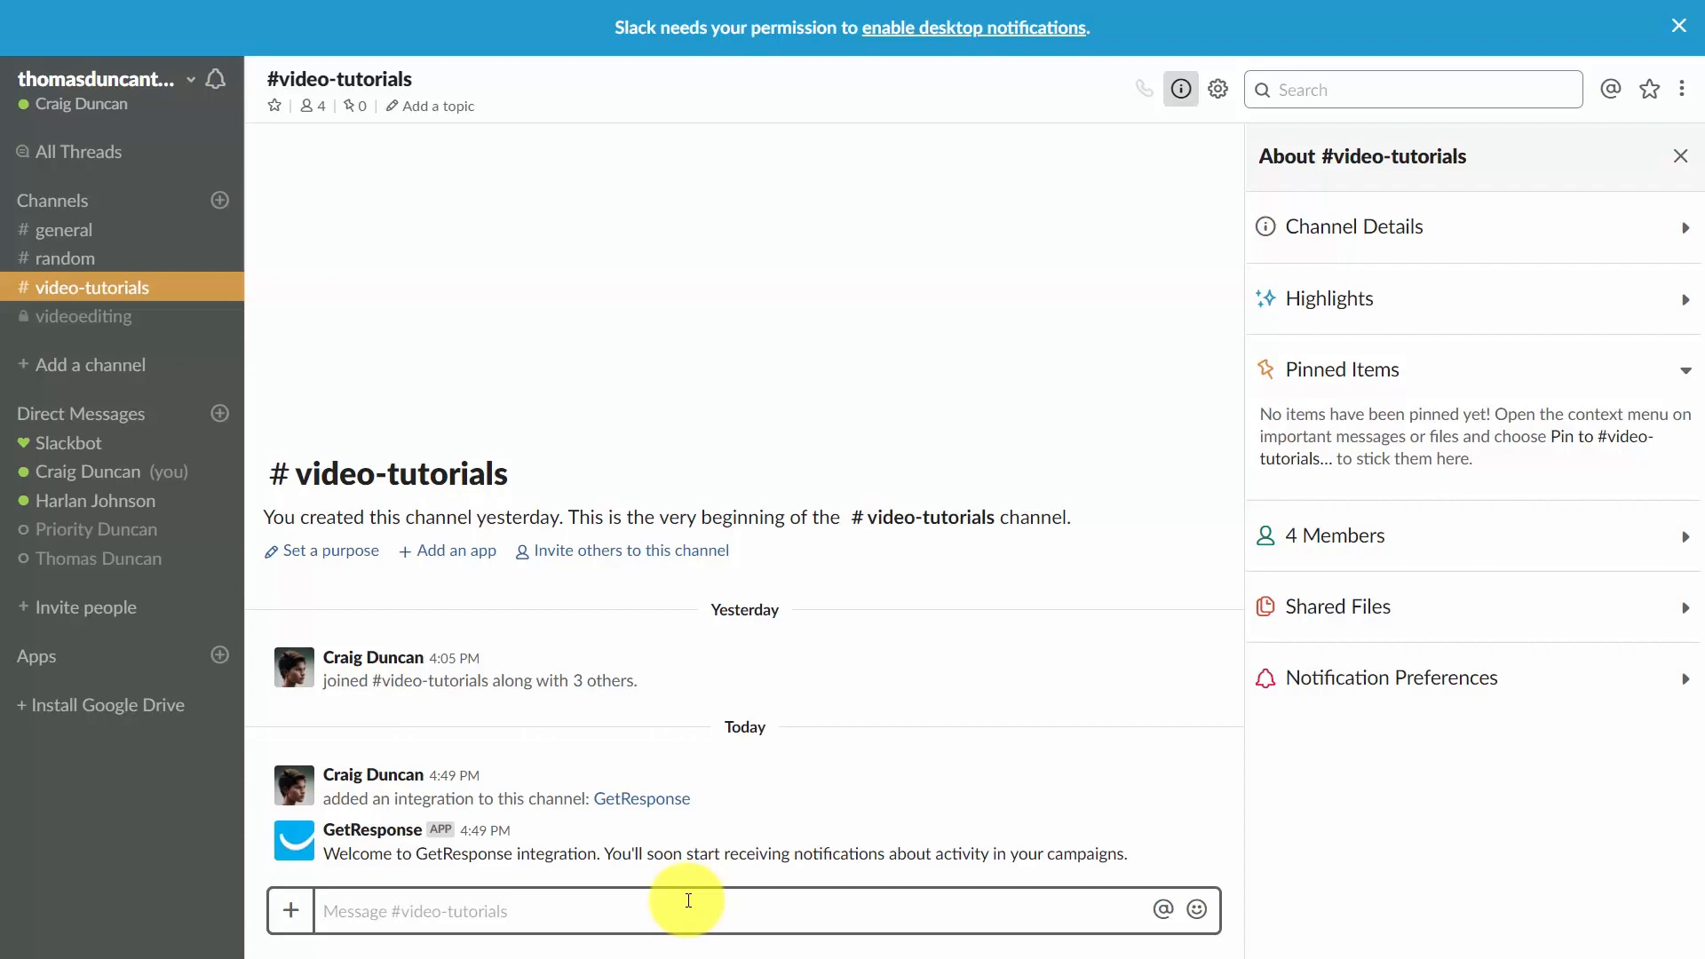
Post "Now is the time for all good men to come to the aid of their country." in video-tutorials and pin it to the channel.
type("Now is the time for all good men to come to the aid of their country.")
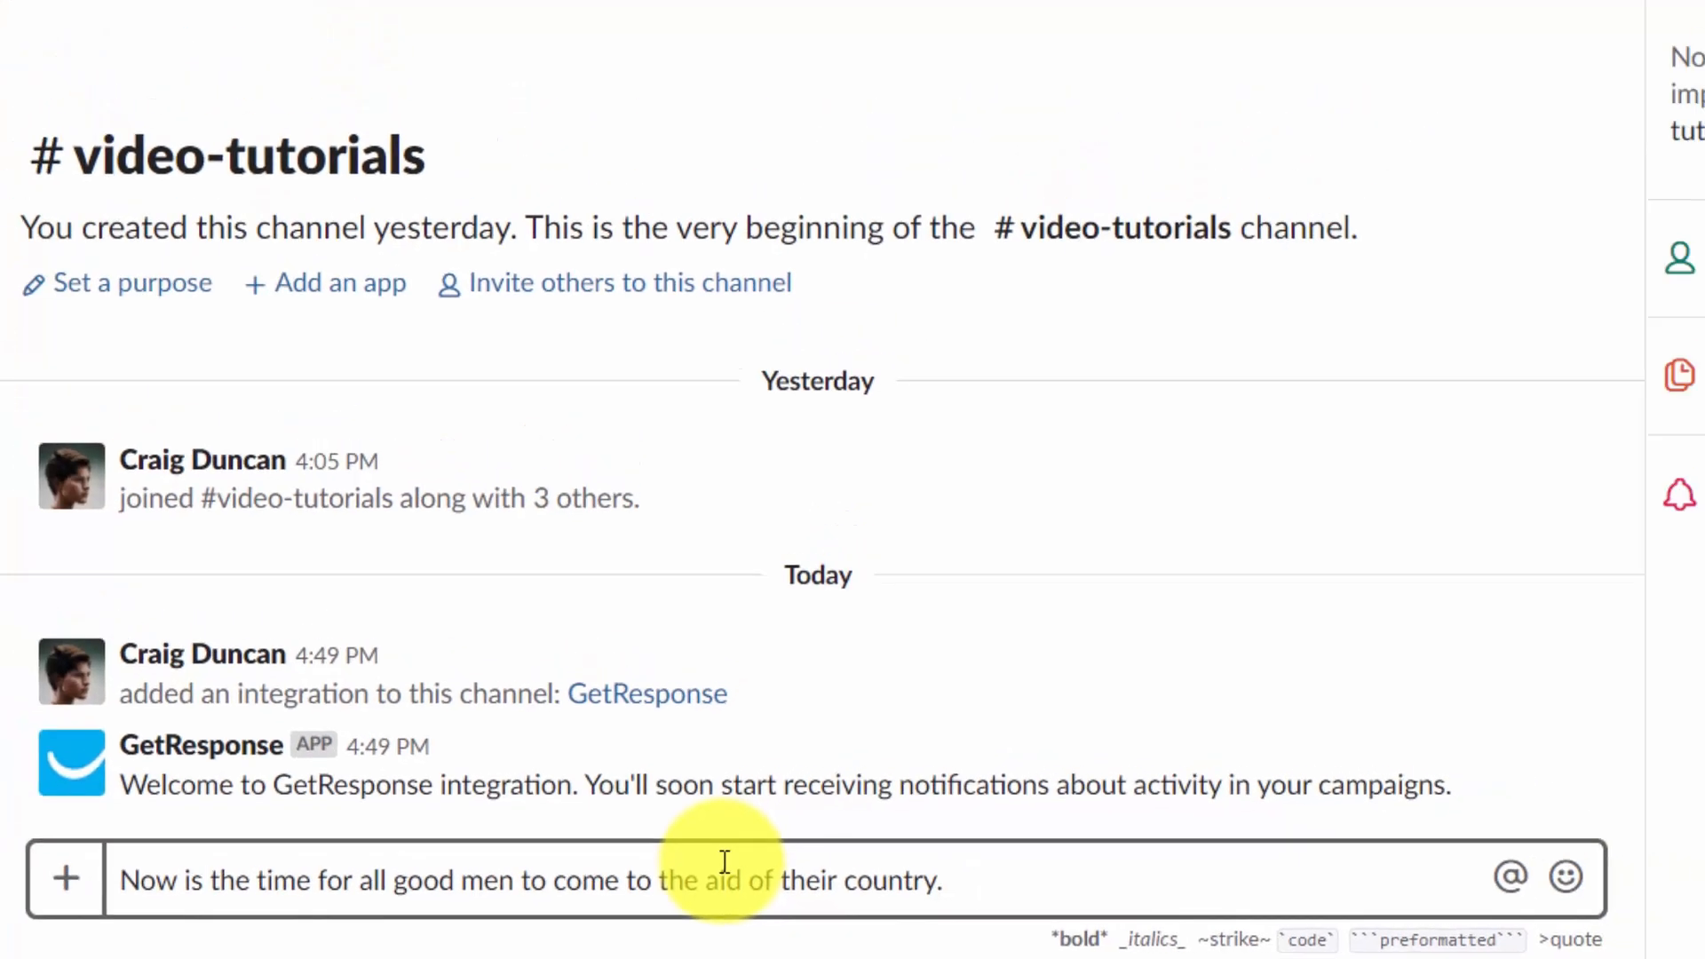
key("Return")
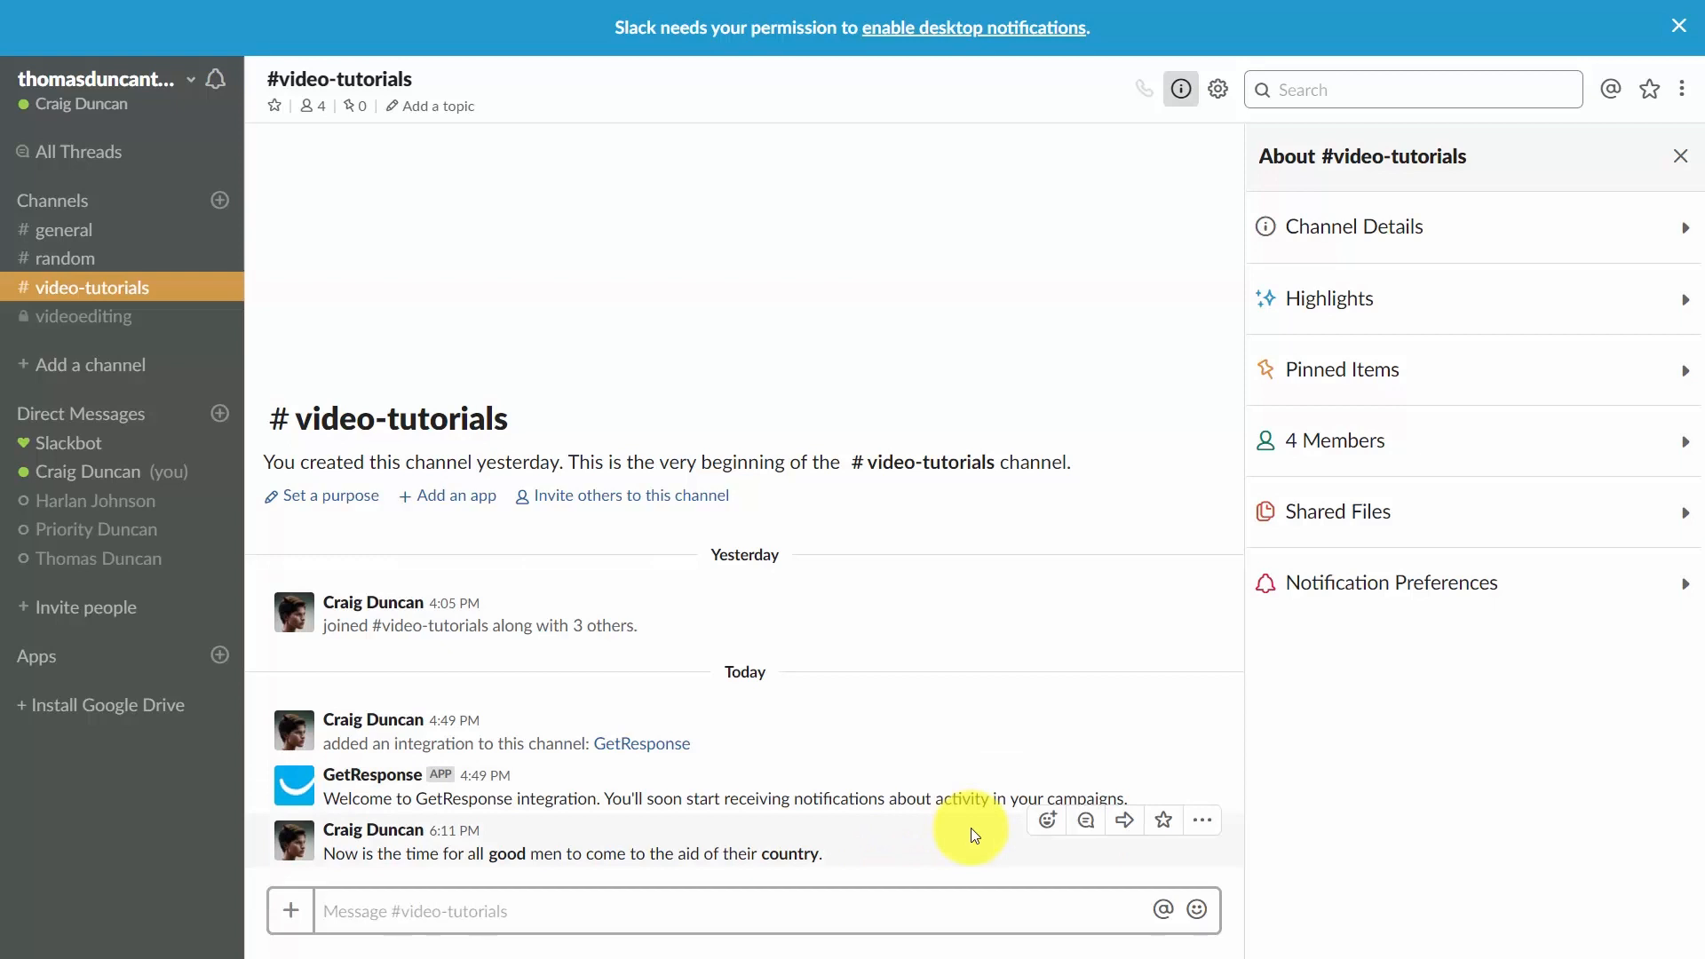
left_click(1202, 821)
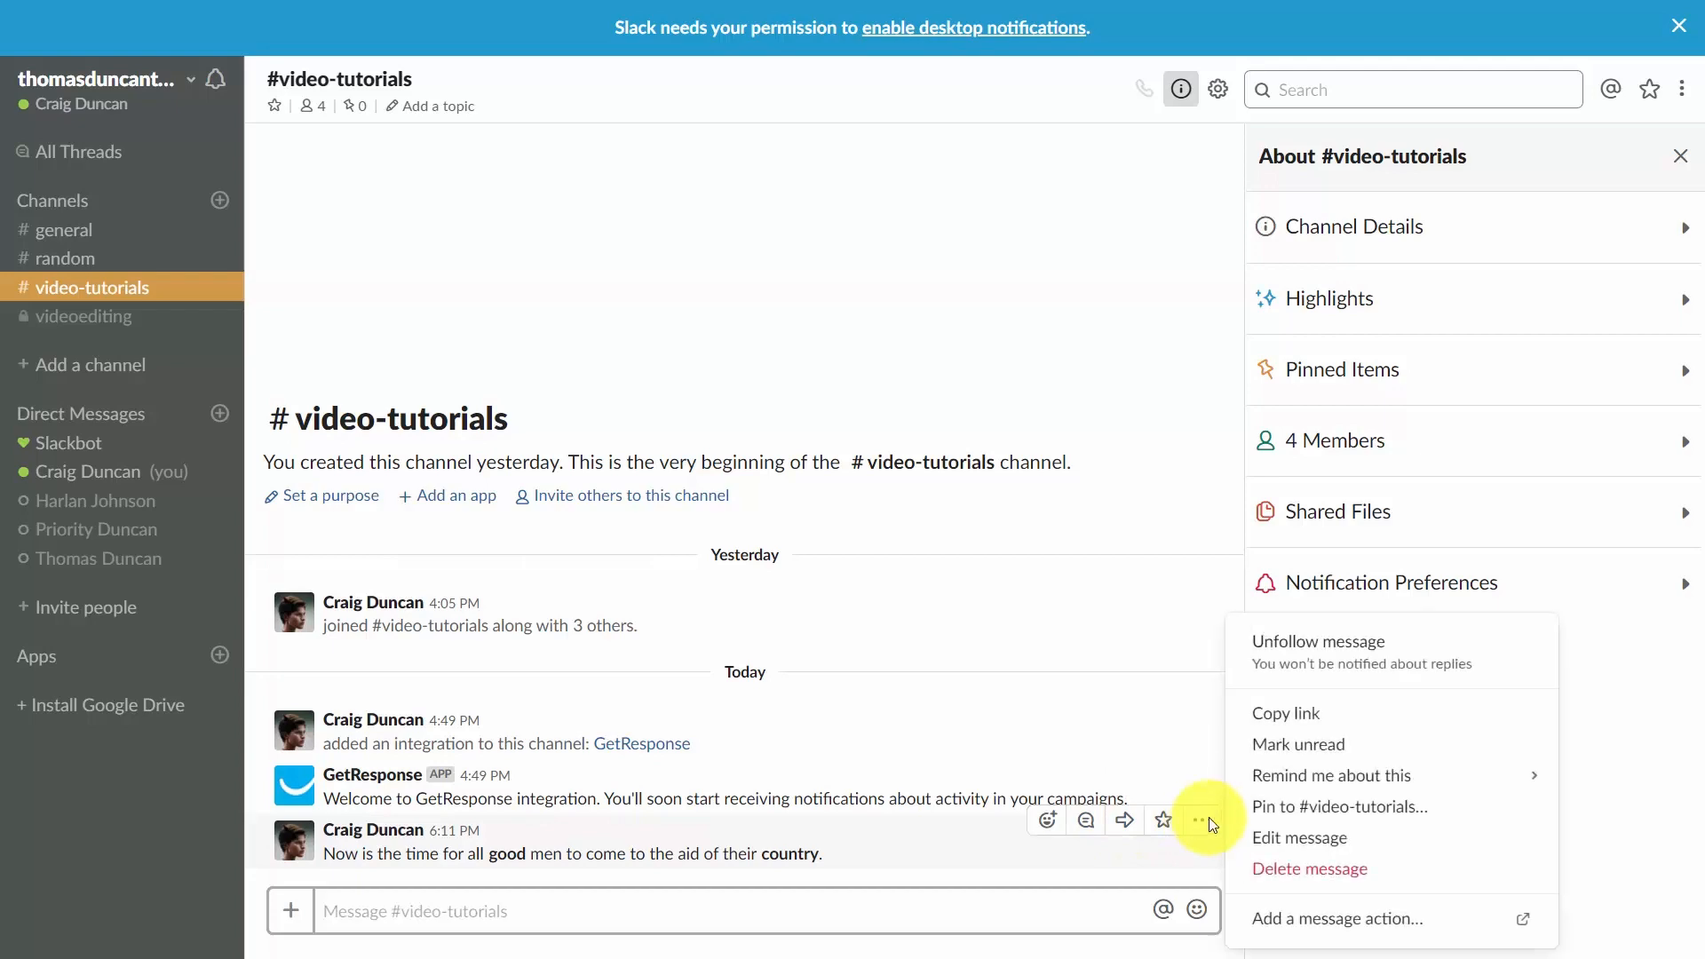
left_click(1250, 808)
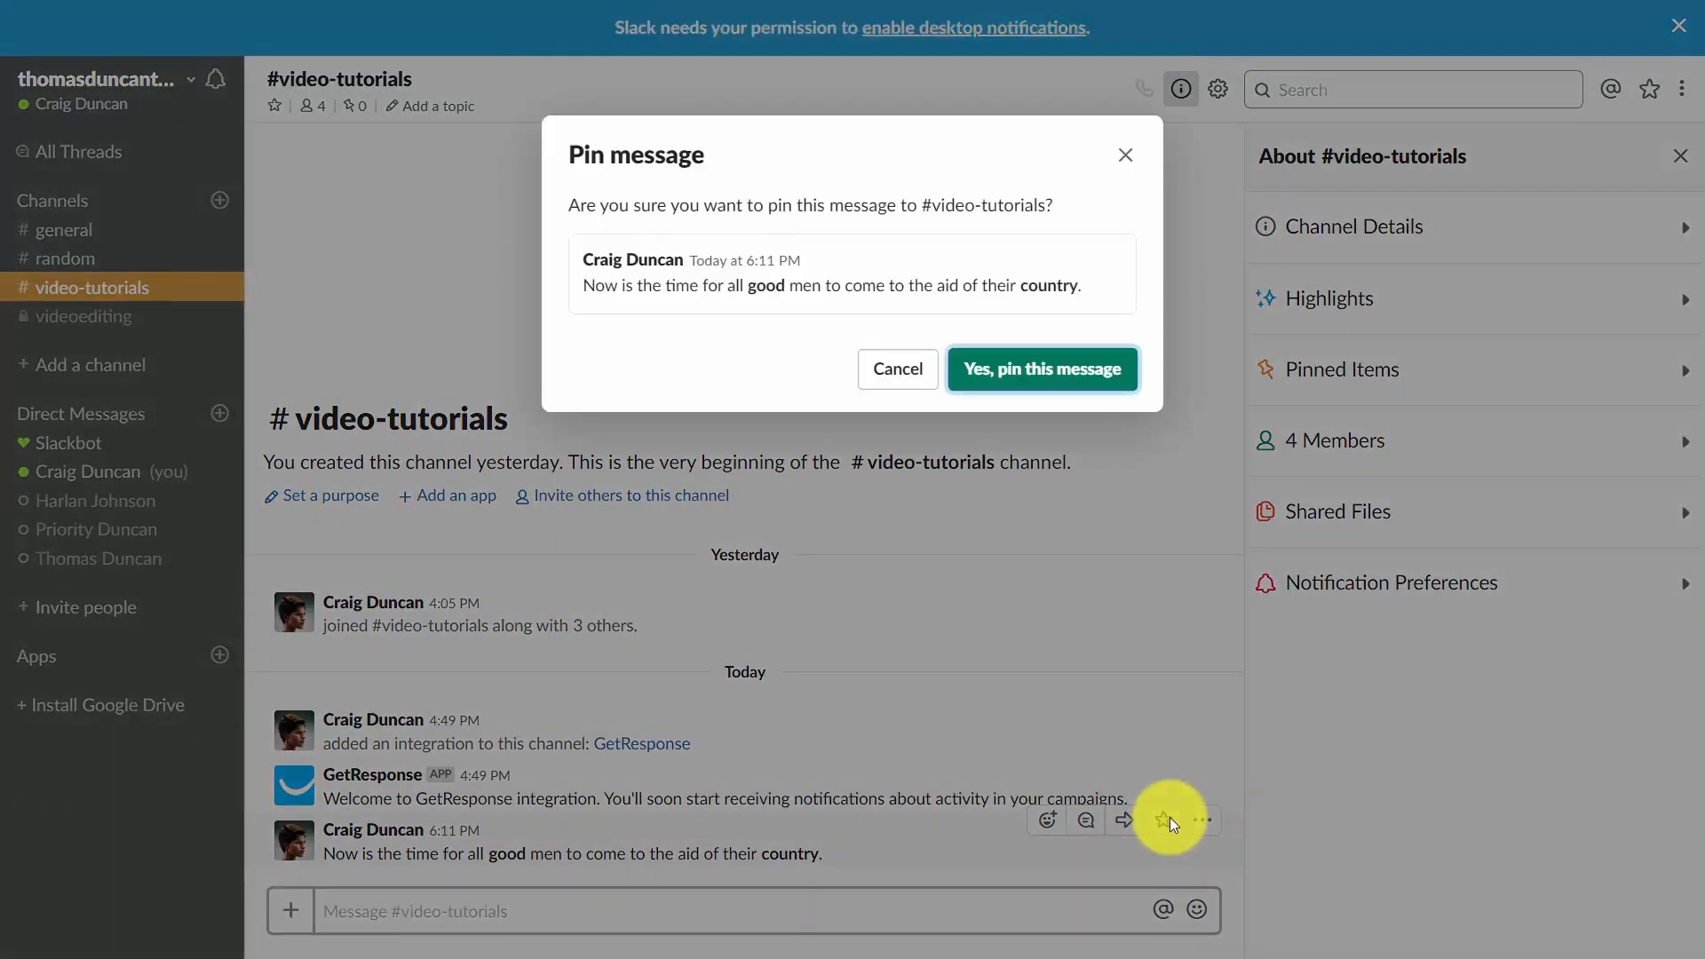
left_click(998, 369)
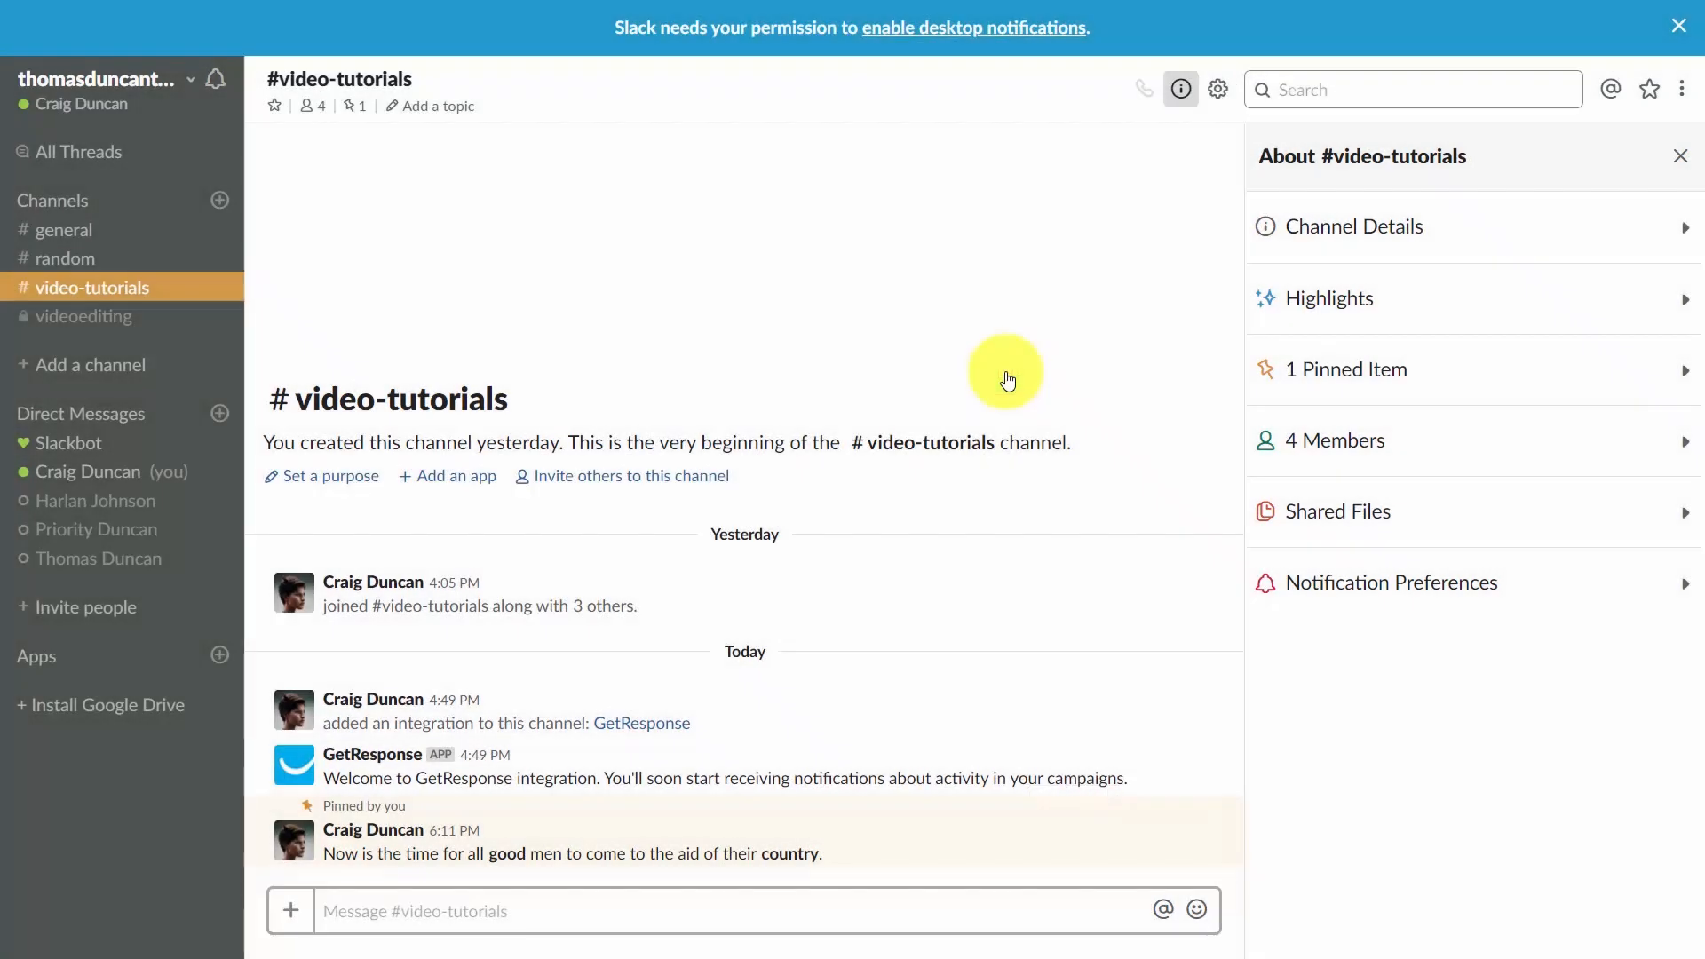
Expand the channel's pinned items and shared files in the details panel.
left_click(1350, 370)
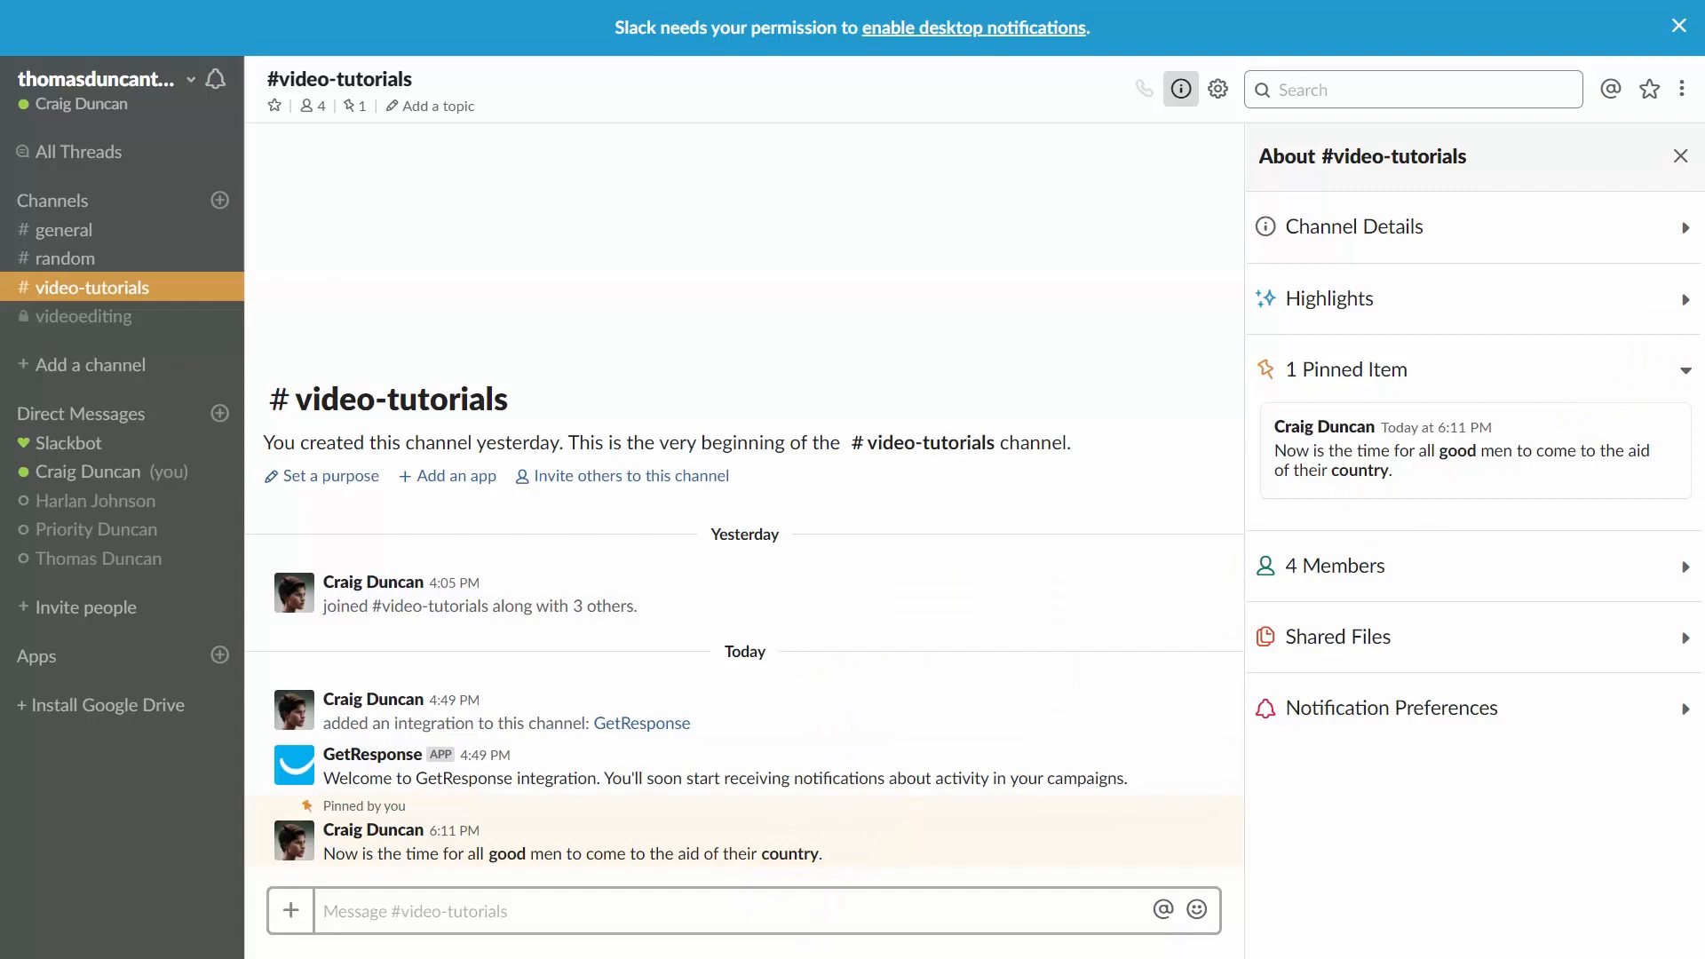
left_click_drag(1704, 701, 746, 951)
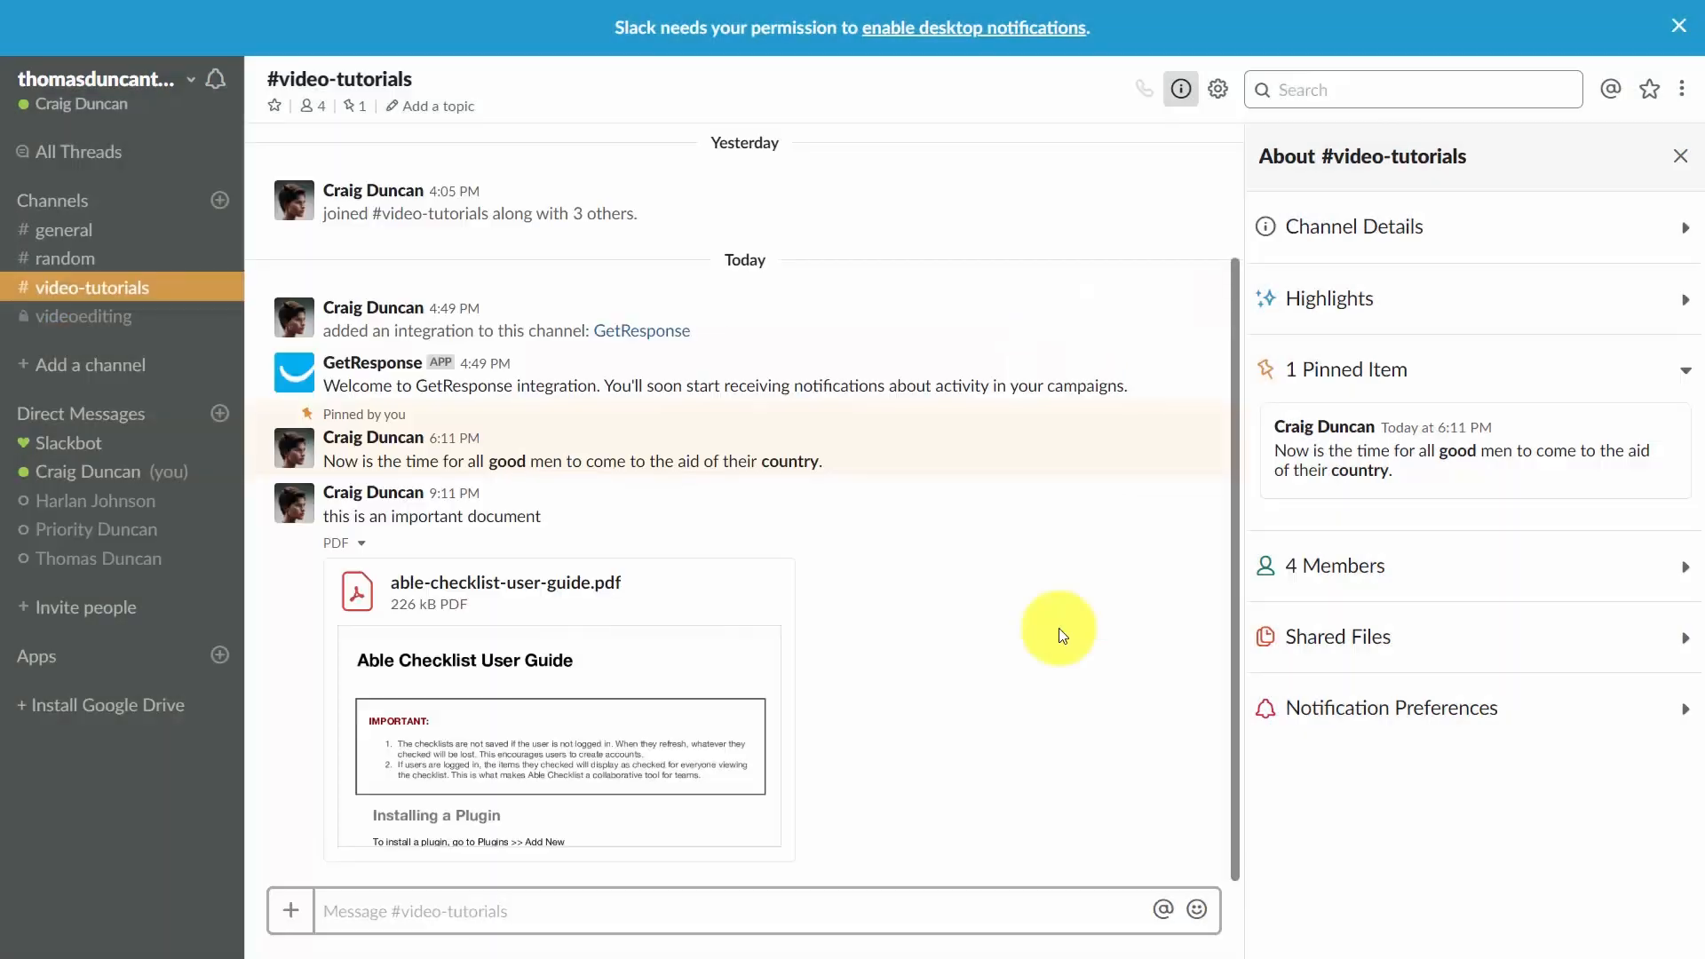
left_click(1323, 636)
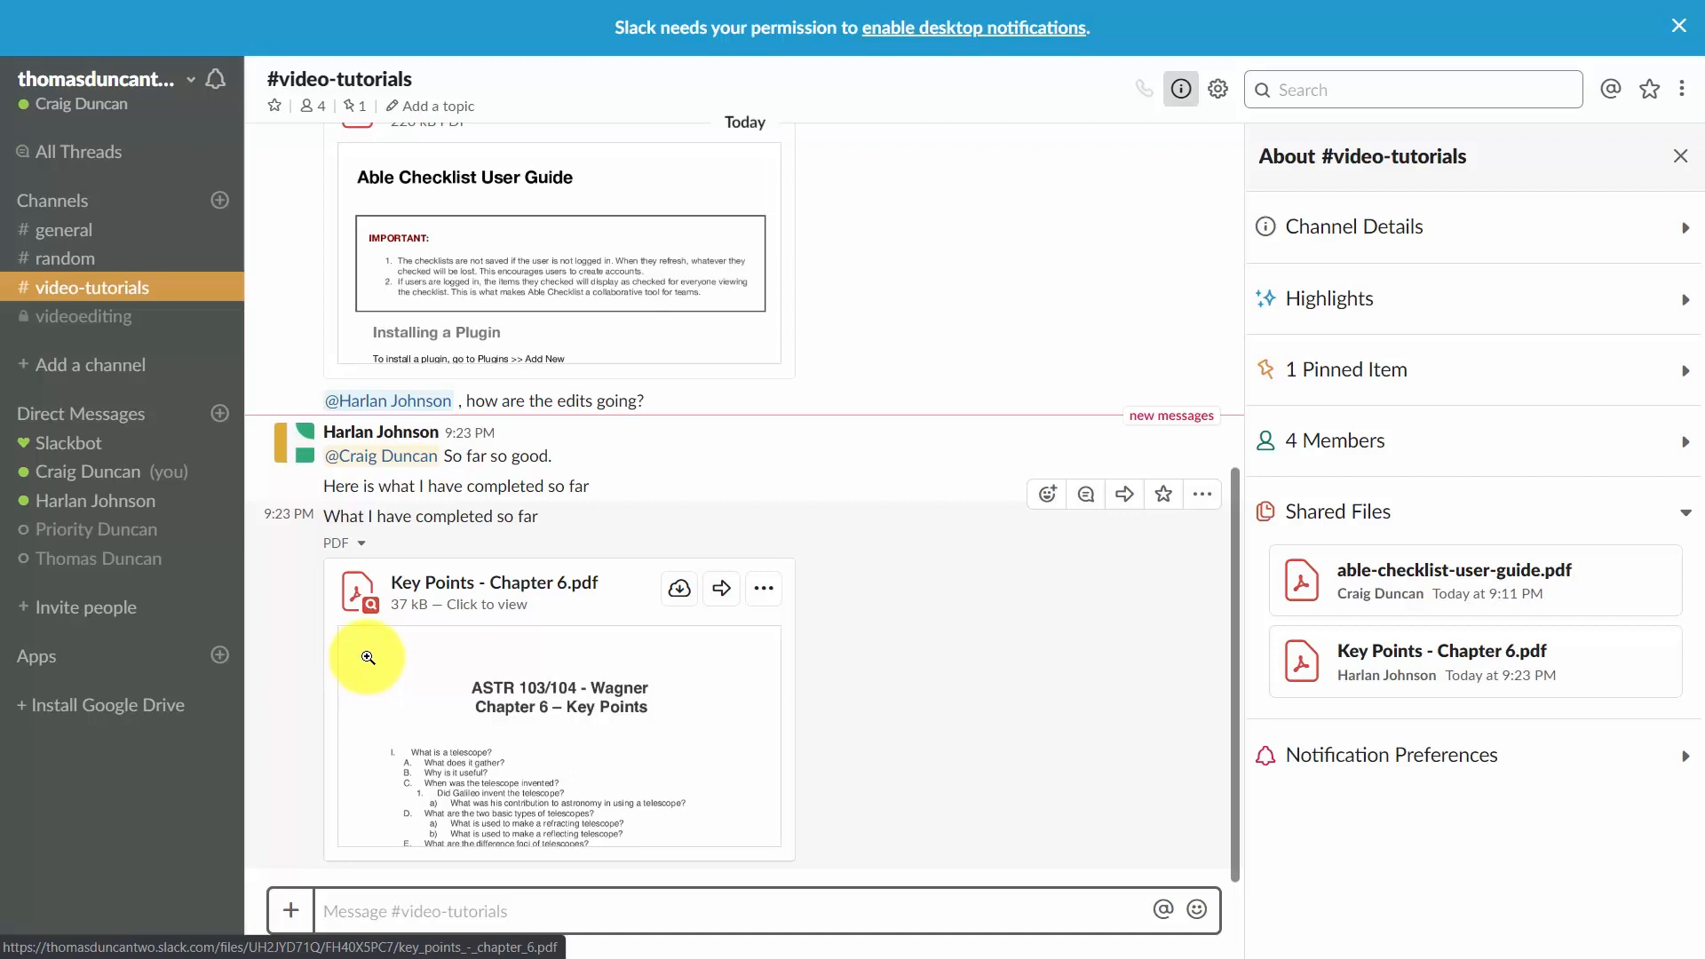
React with a thumbs-up to Harlan's "What I have completed so far" message with the Key Points PDF.
left_click(1046, 504)
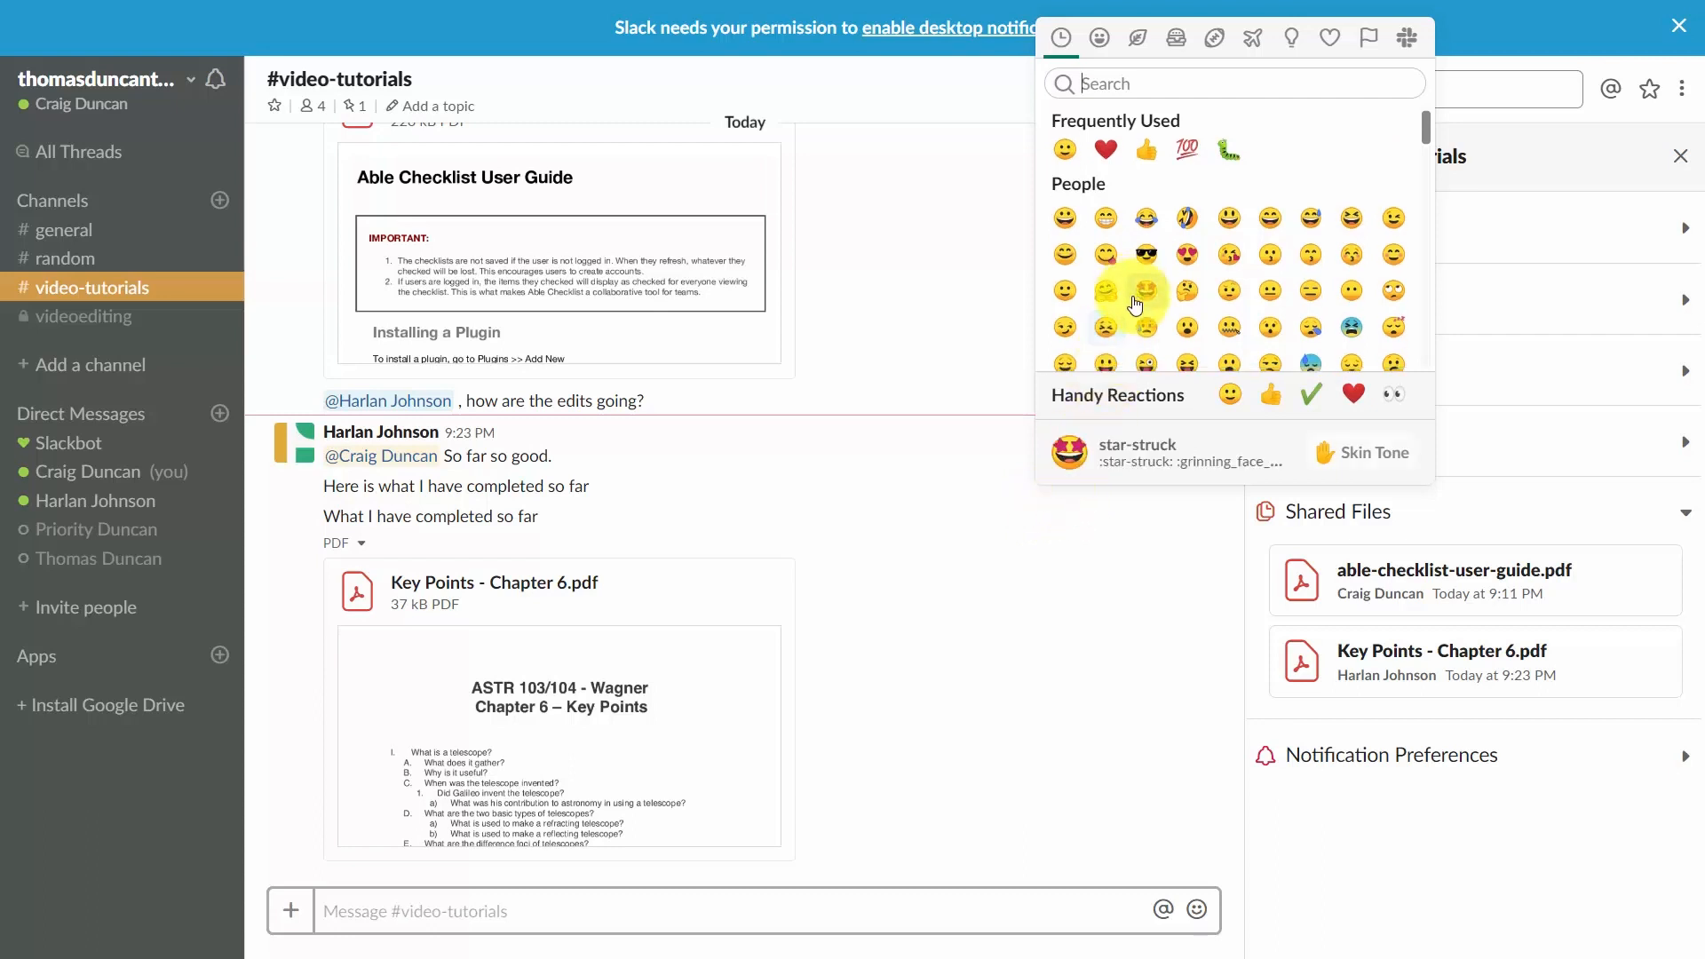
left_click(1271, 396)
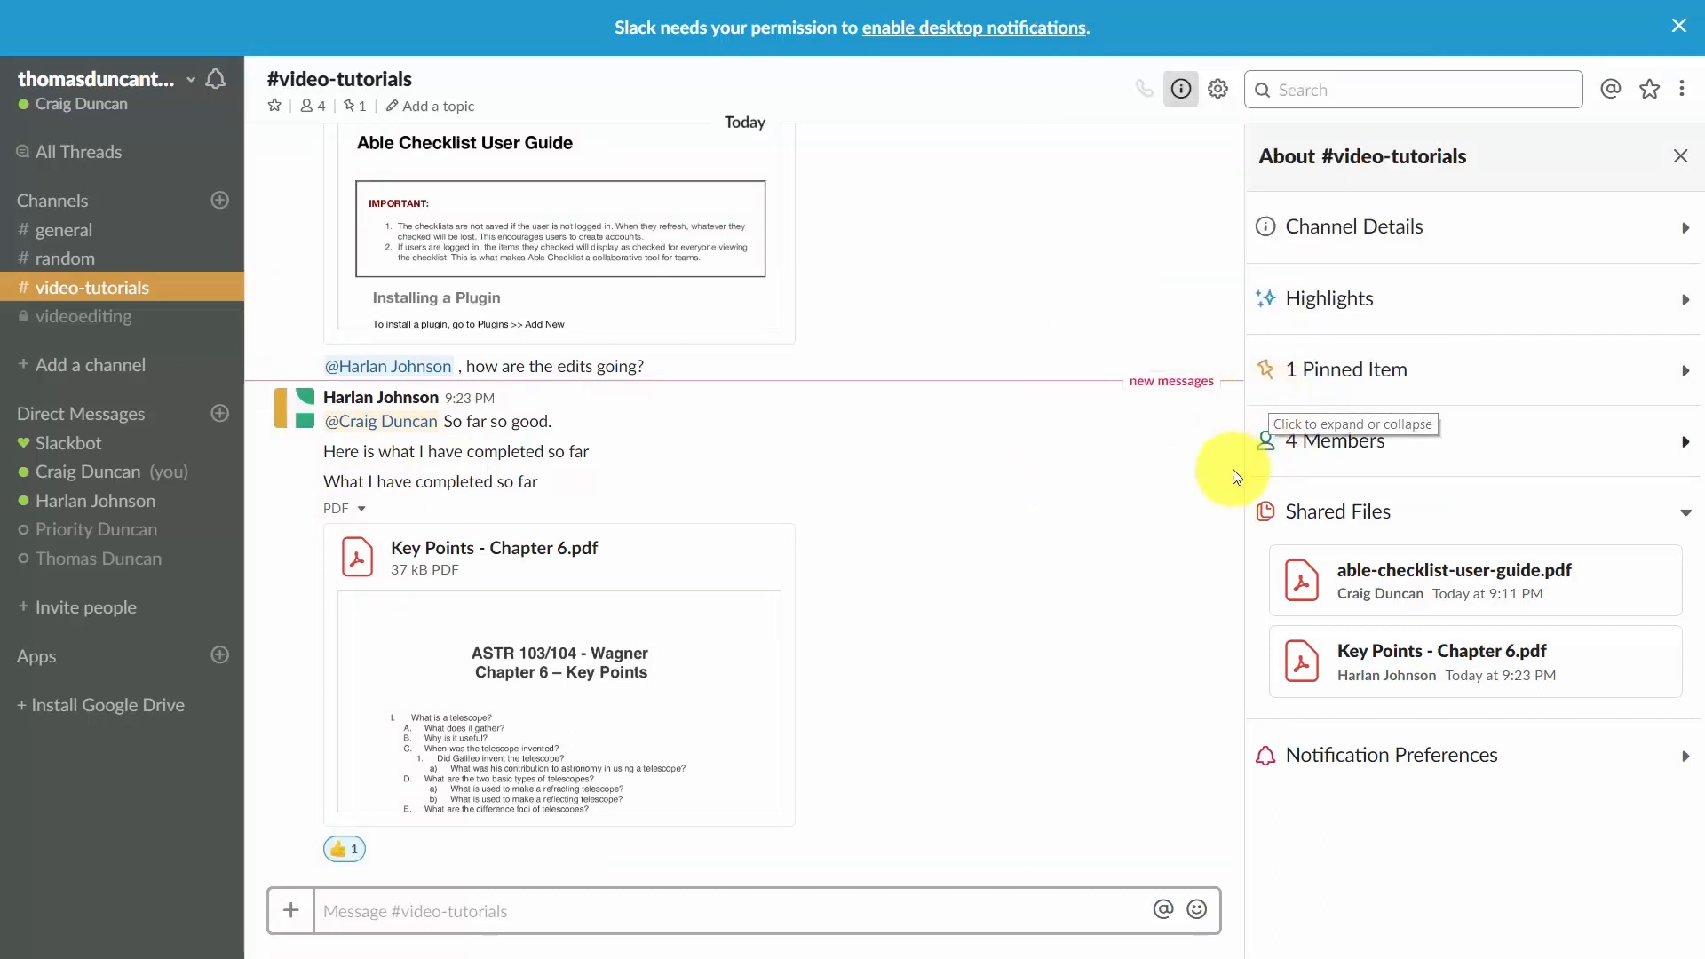
Reply in a thread to "Here is what I have completed so far" with "I don't really fully understand this. What is 103/104", also sending it to the channel.
mouse_move(1084, 443)
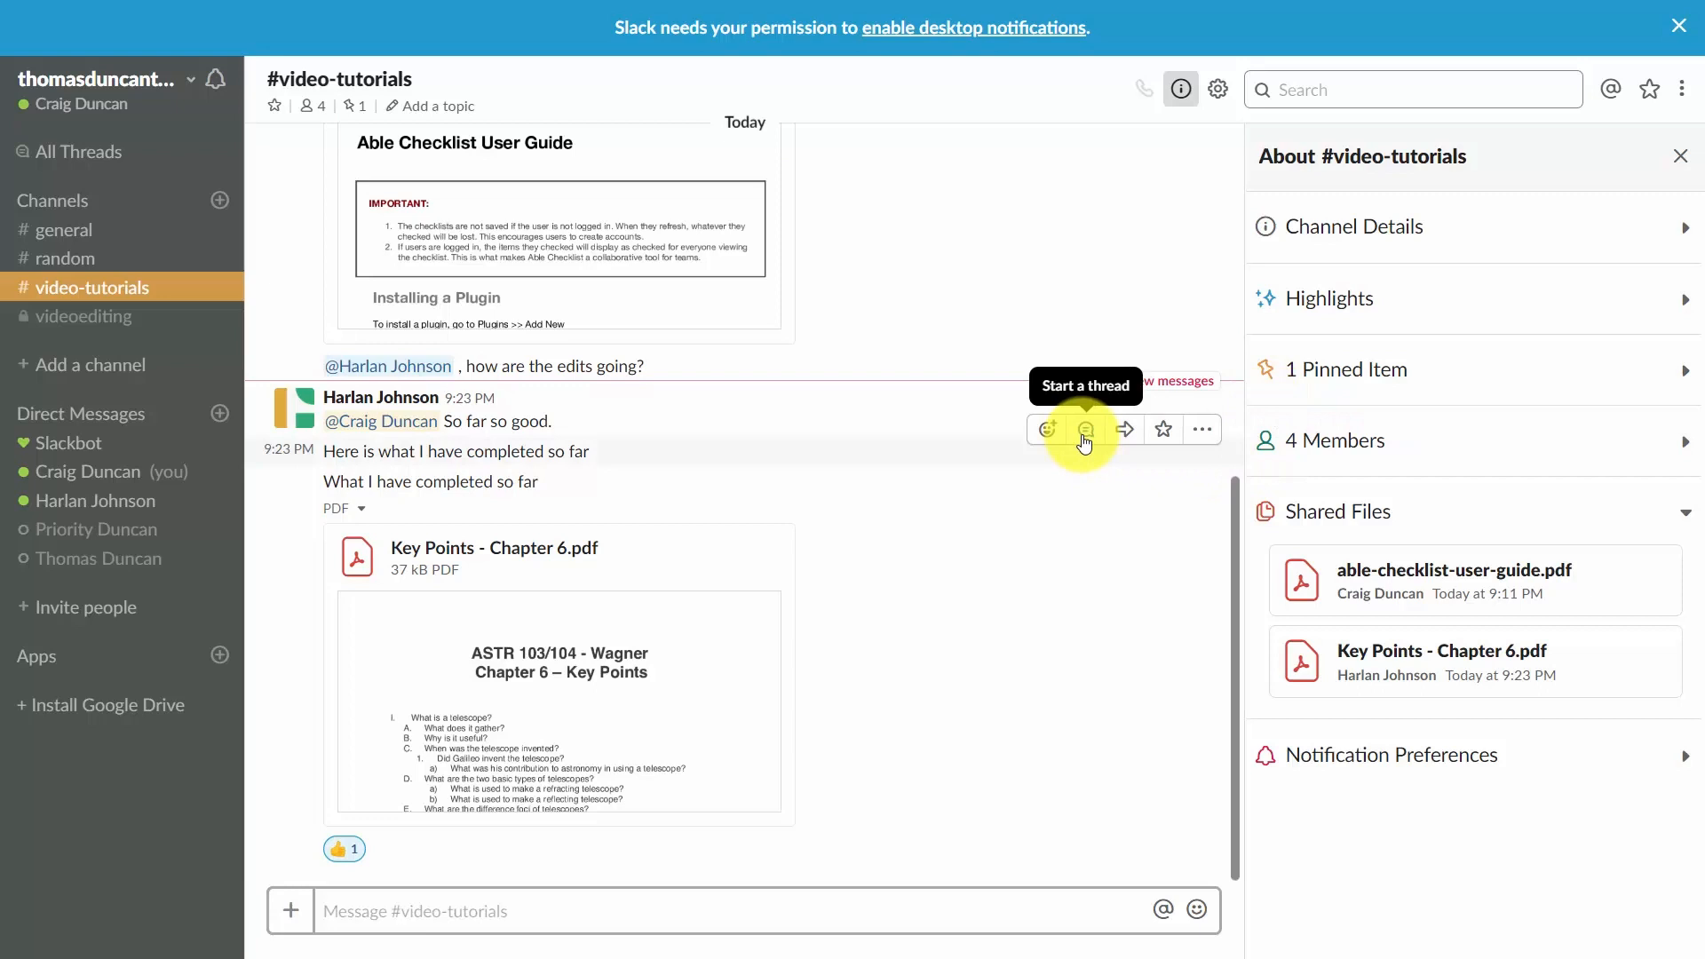
left_click(1085, 431)
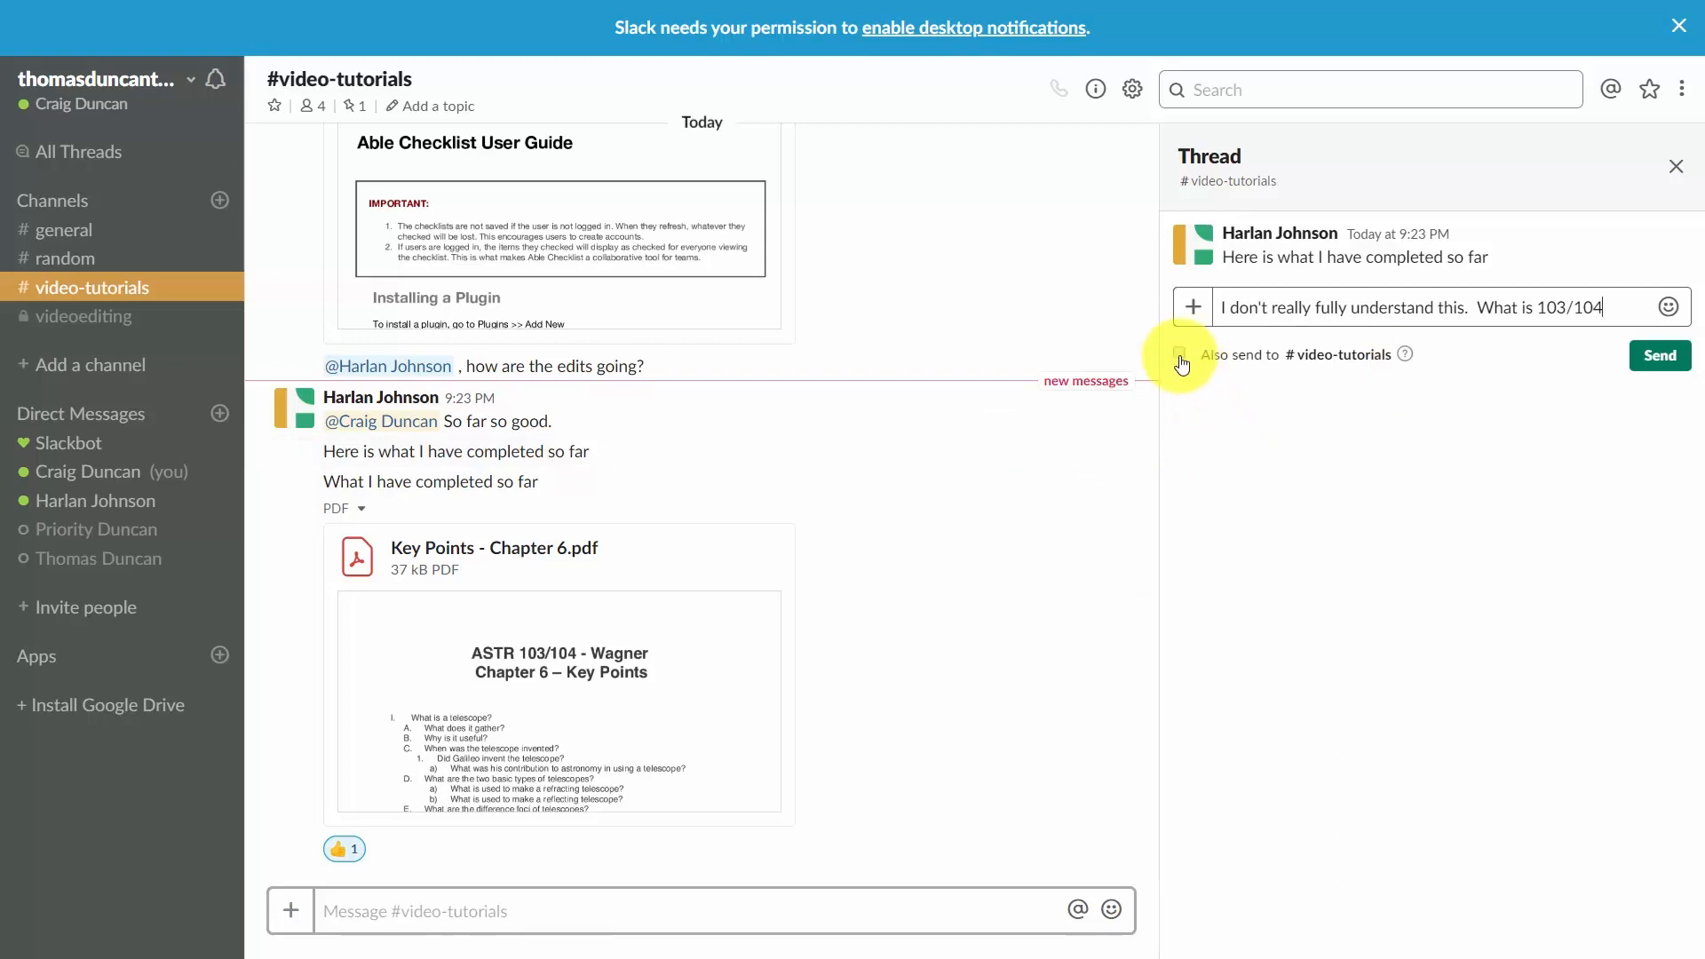
left_click(1180, 355)
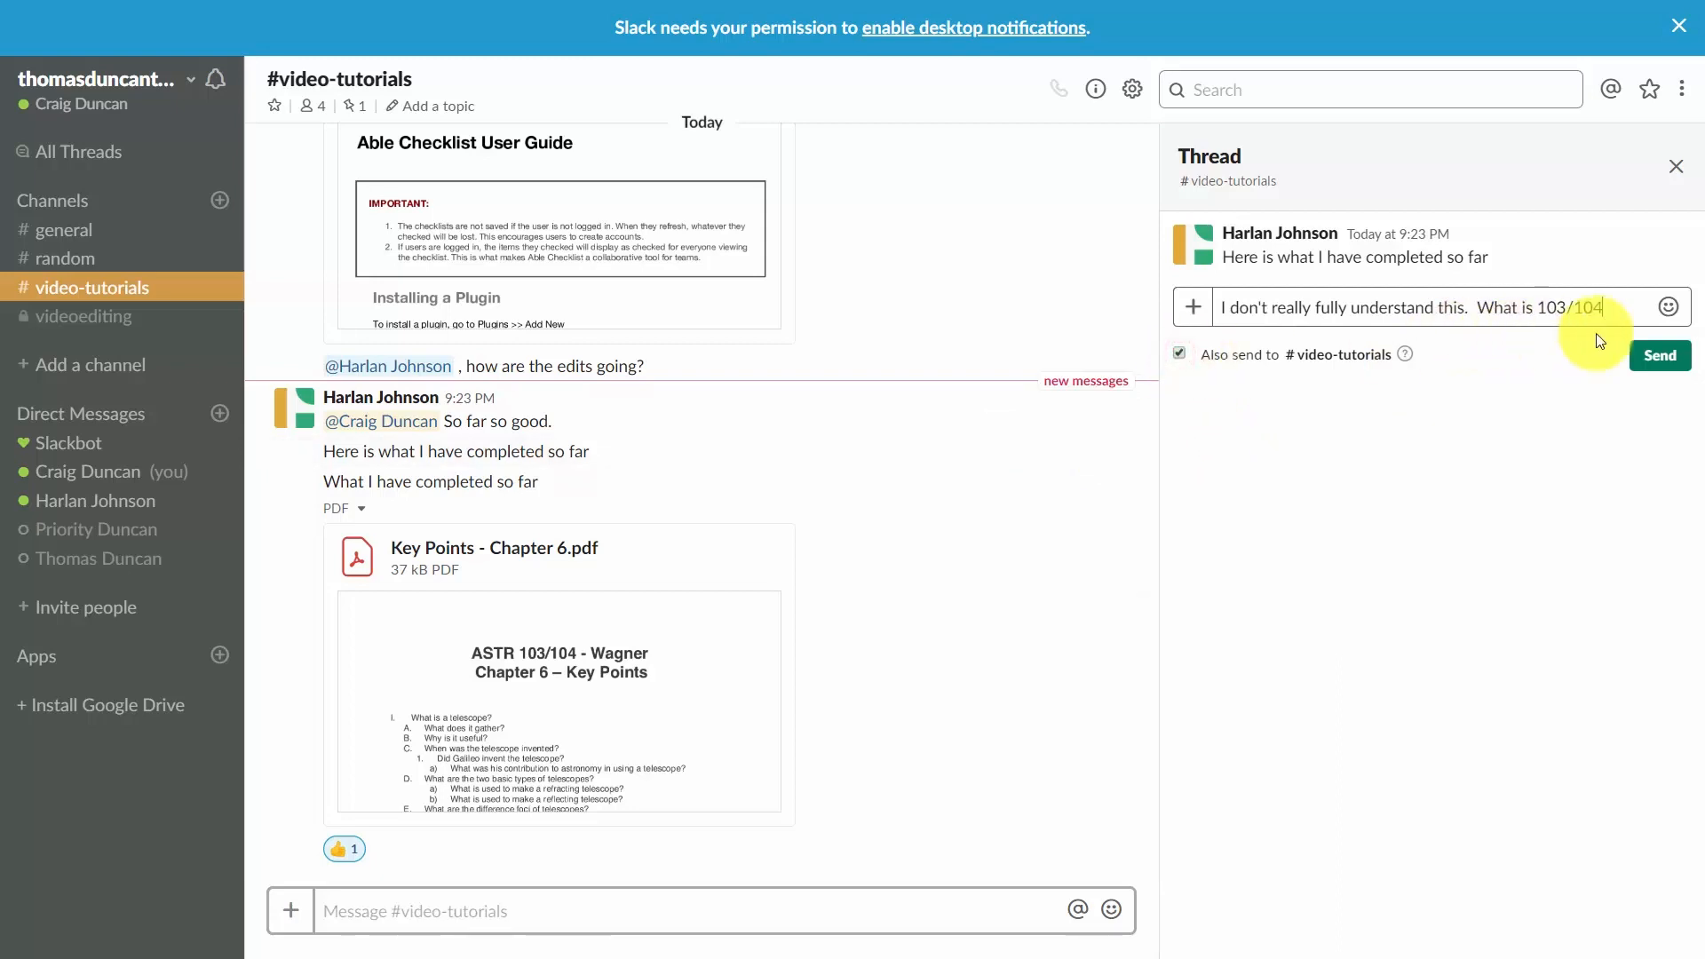
left_click(1661, 356)
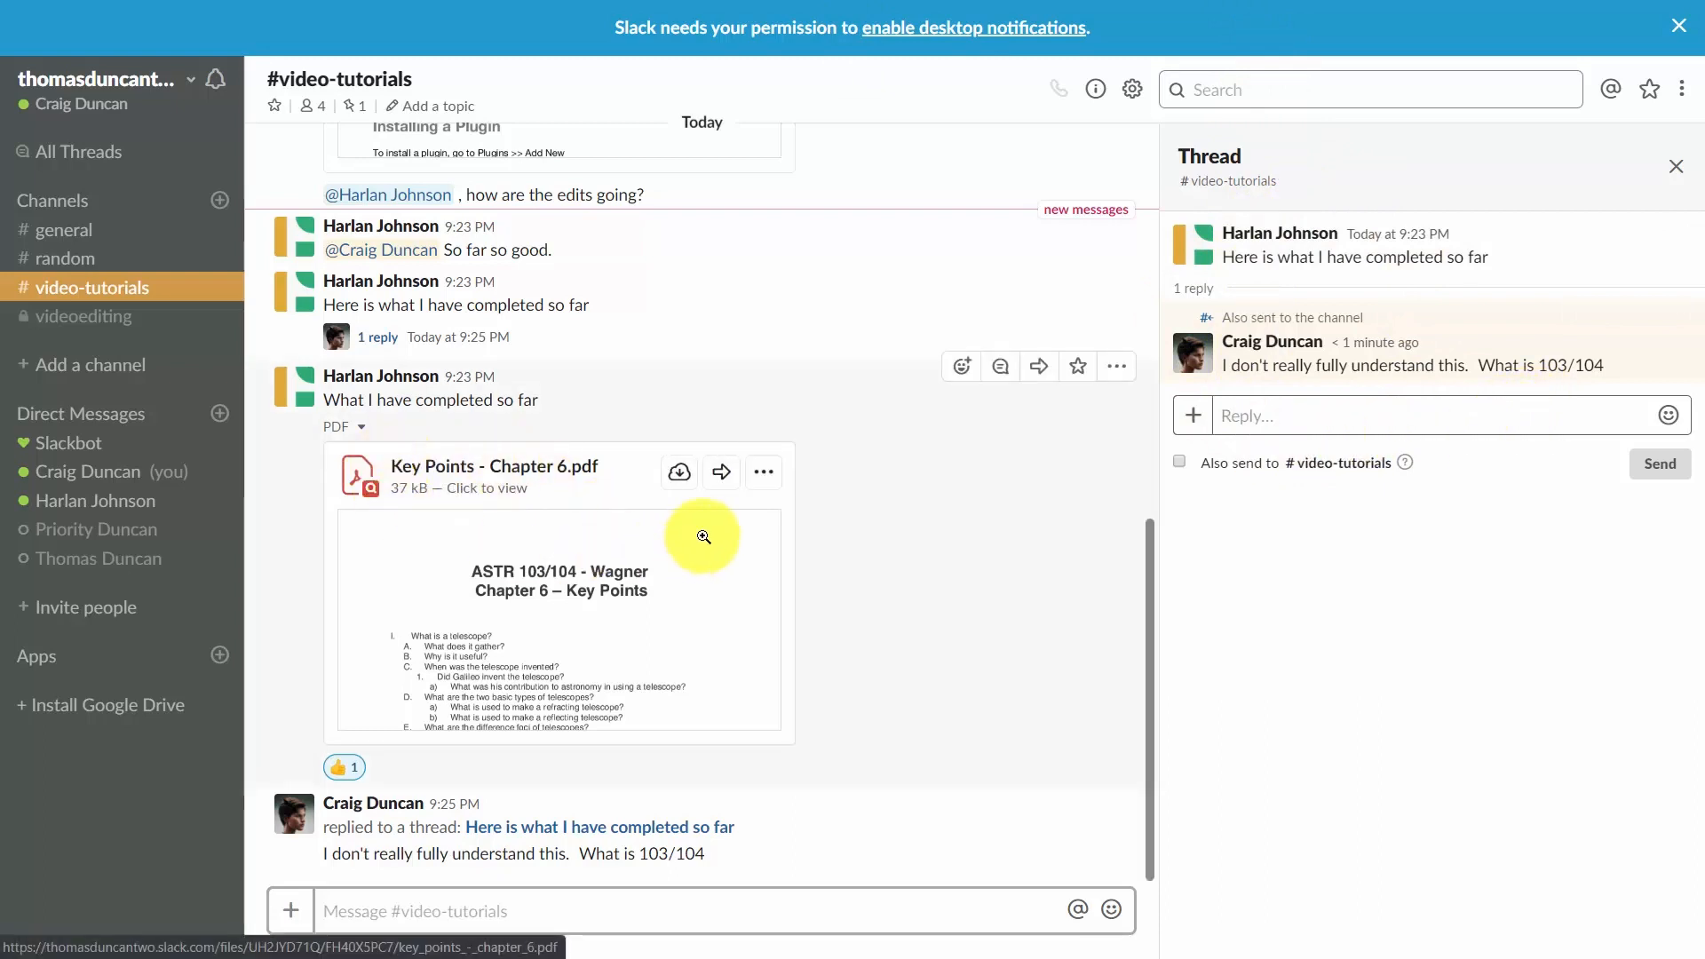
Share the Key Points - Chapter 6.pdf message to #general with the note "Example of how to communicate", then star the shared post.
left_click(1041, 369)
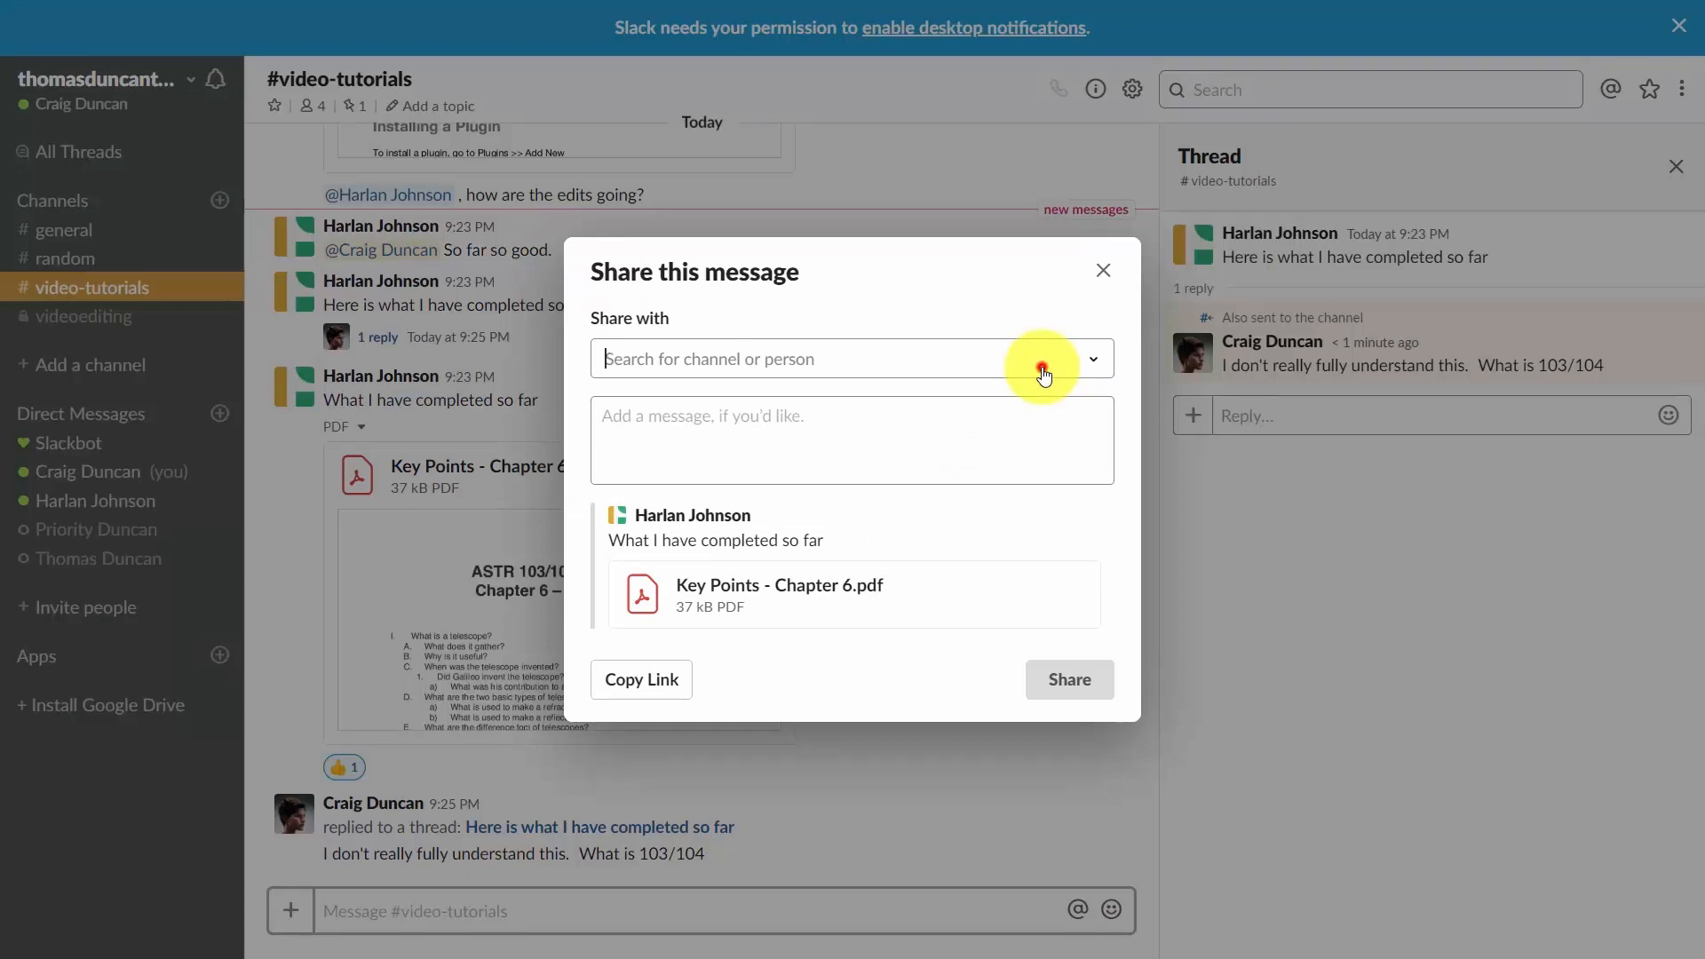
left_click(1043, 371)
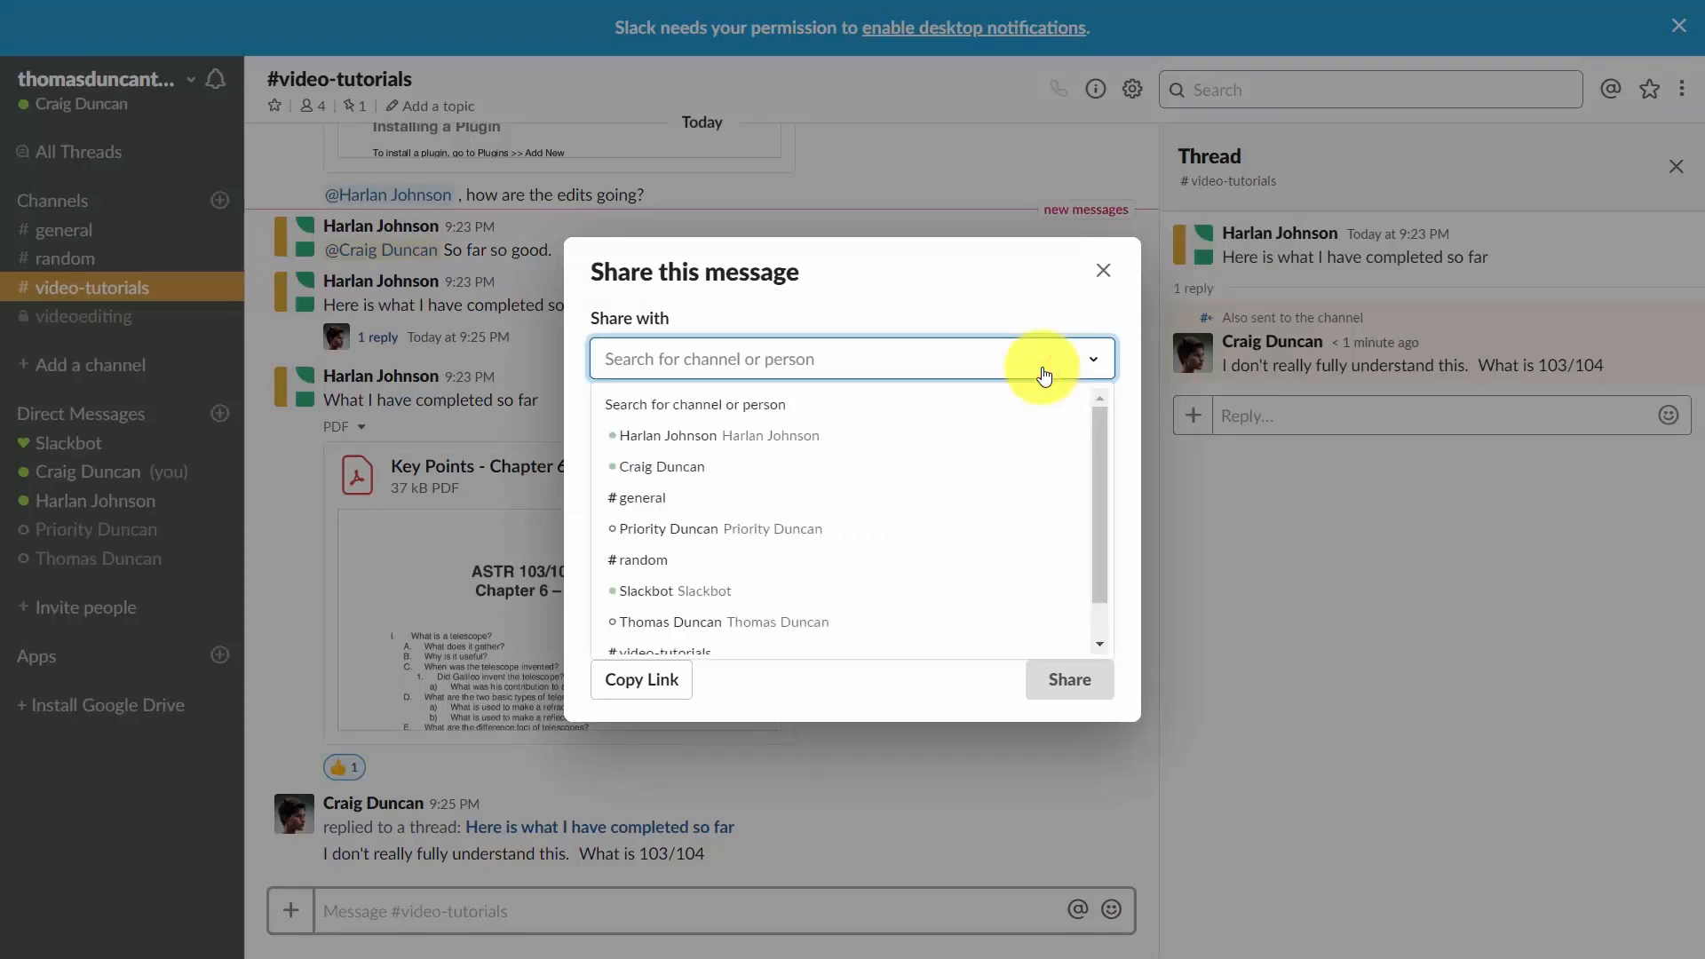
left_click(641, 498)
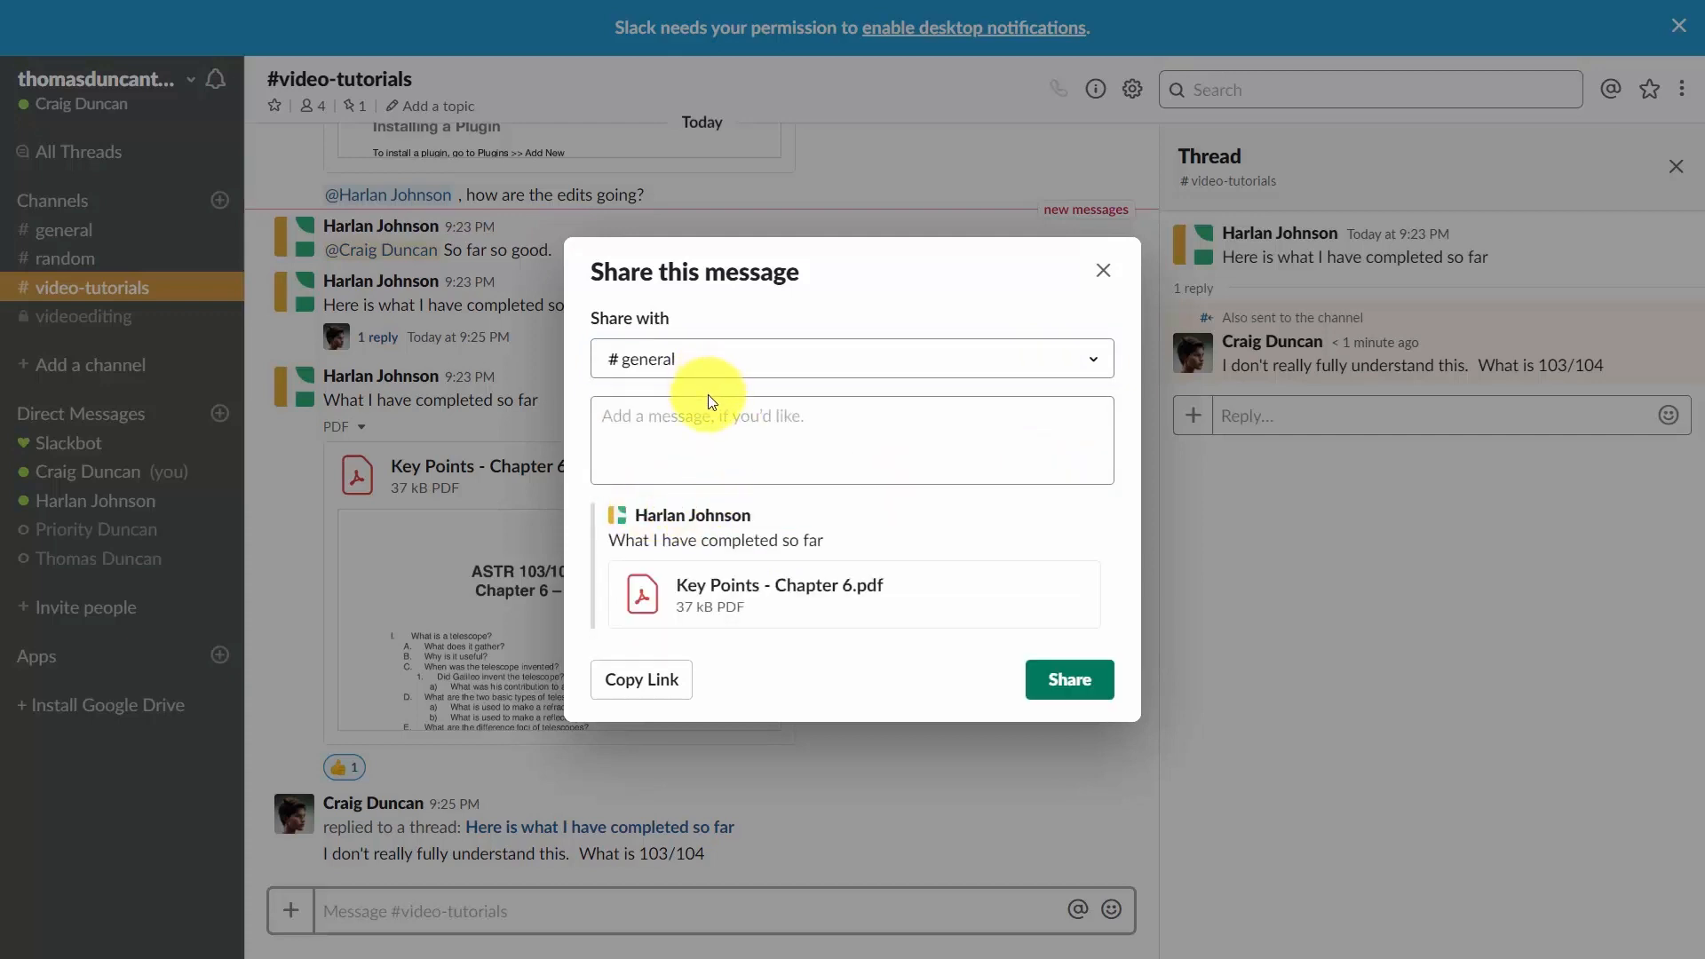
left_click(641, 442)
type("Example of how to communicate")
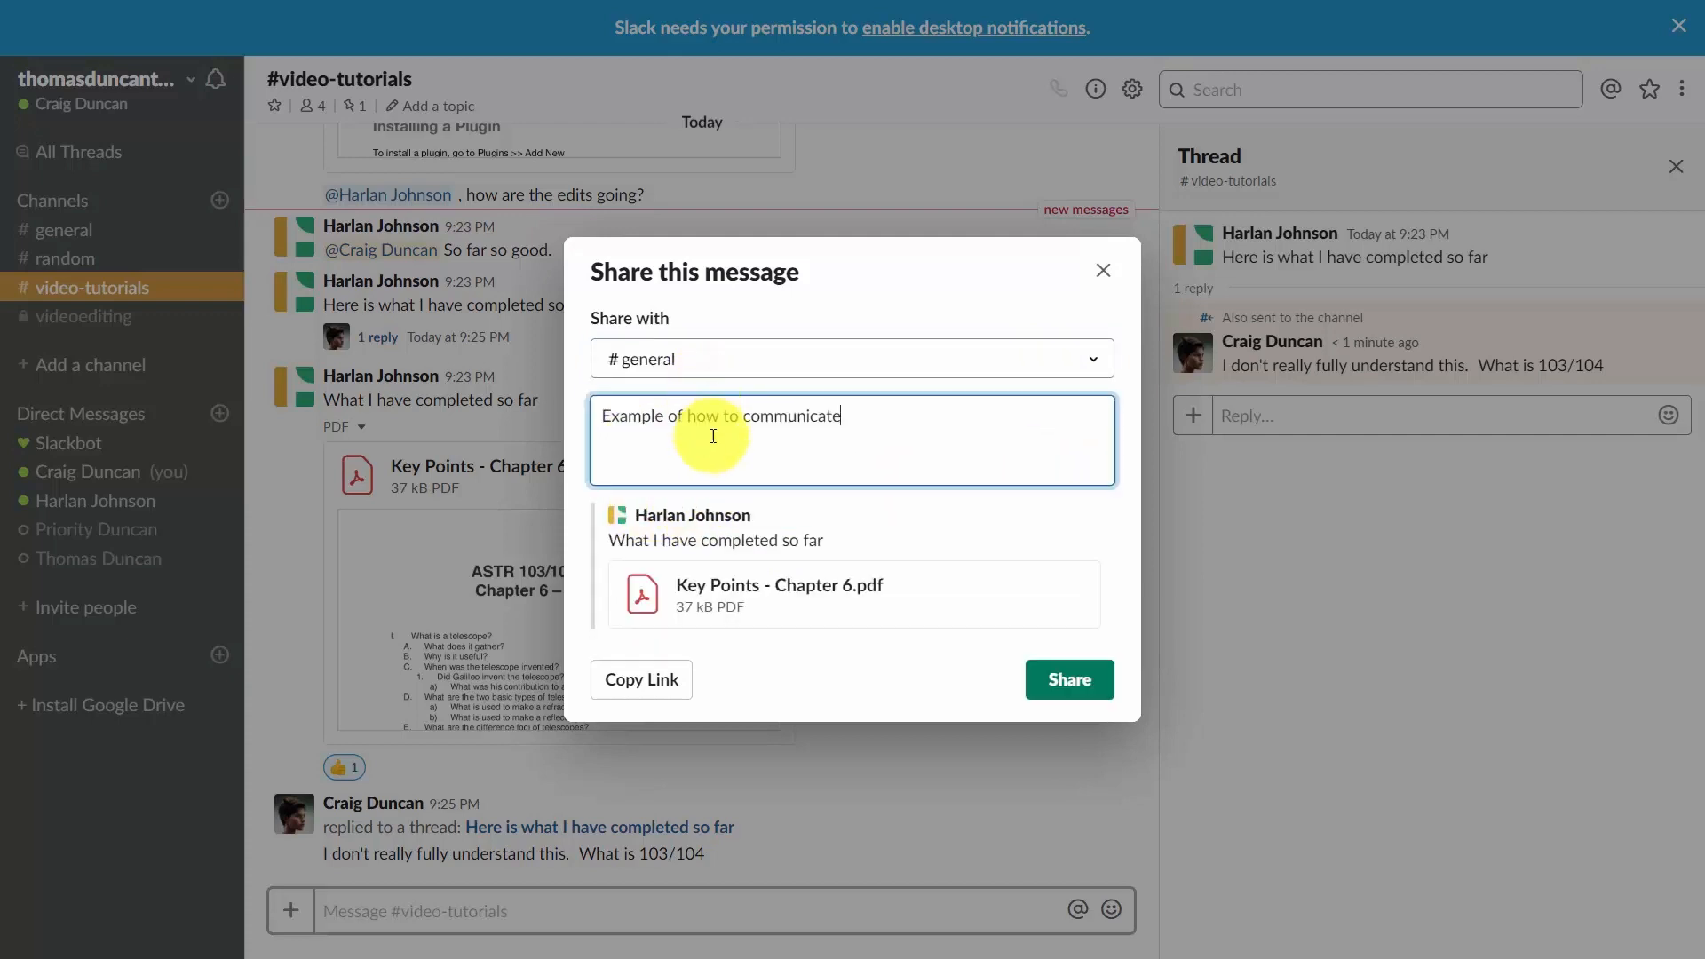
left_click(1072, 692)
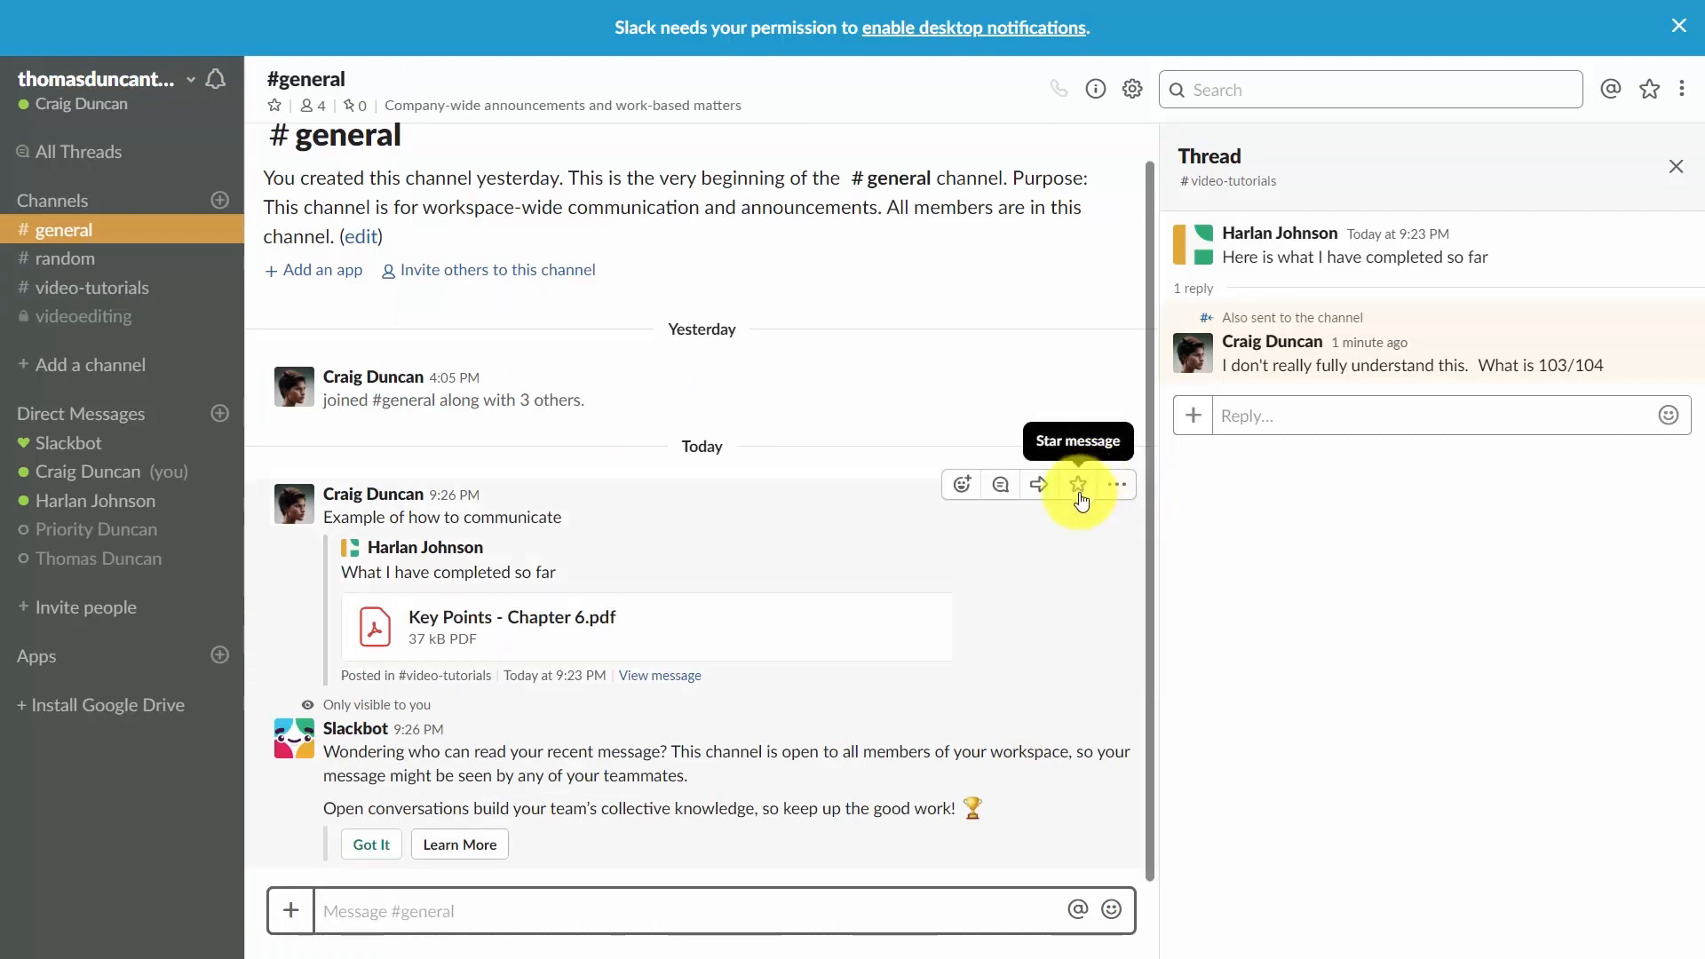
left_click(1080, 486)
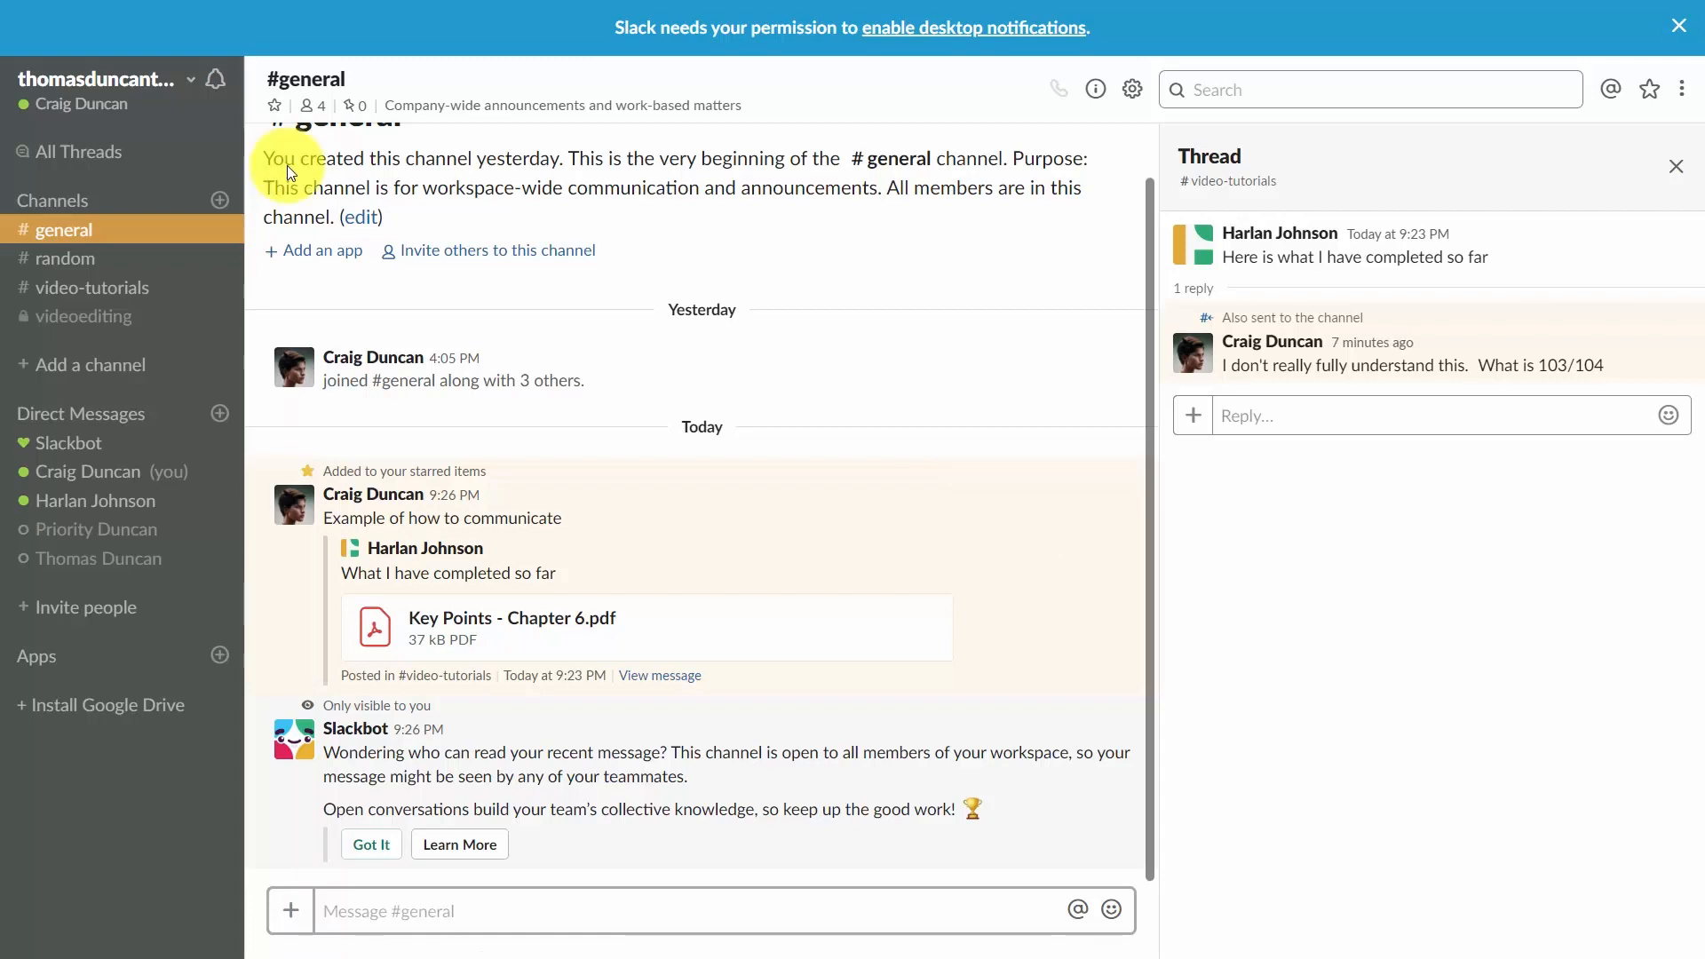
Open the workspace Analytics page and review its Overview, Channels and Members tabs.
left_click(181, 83)
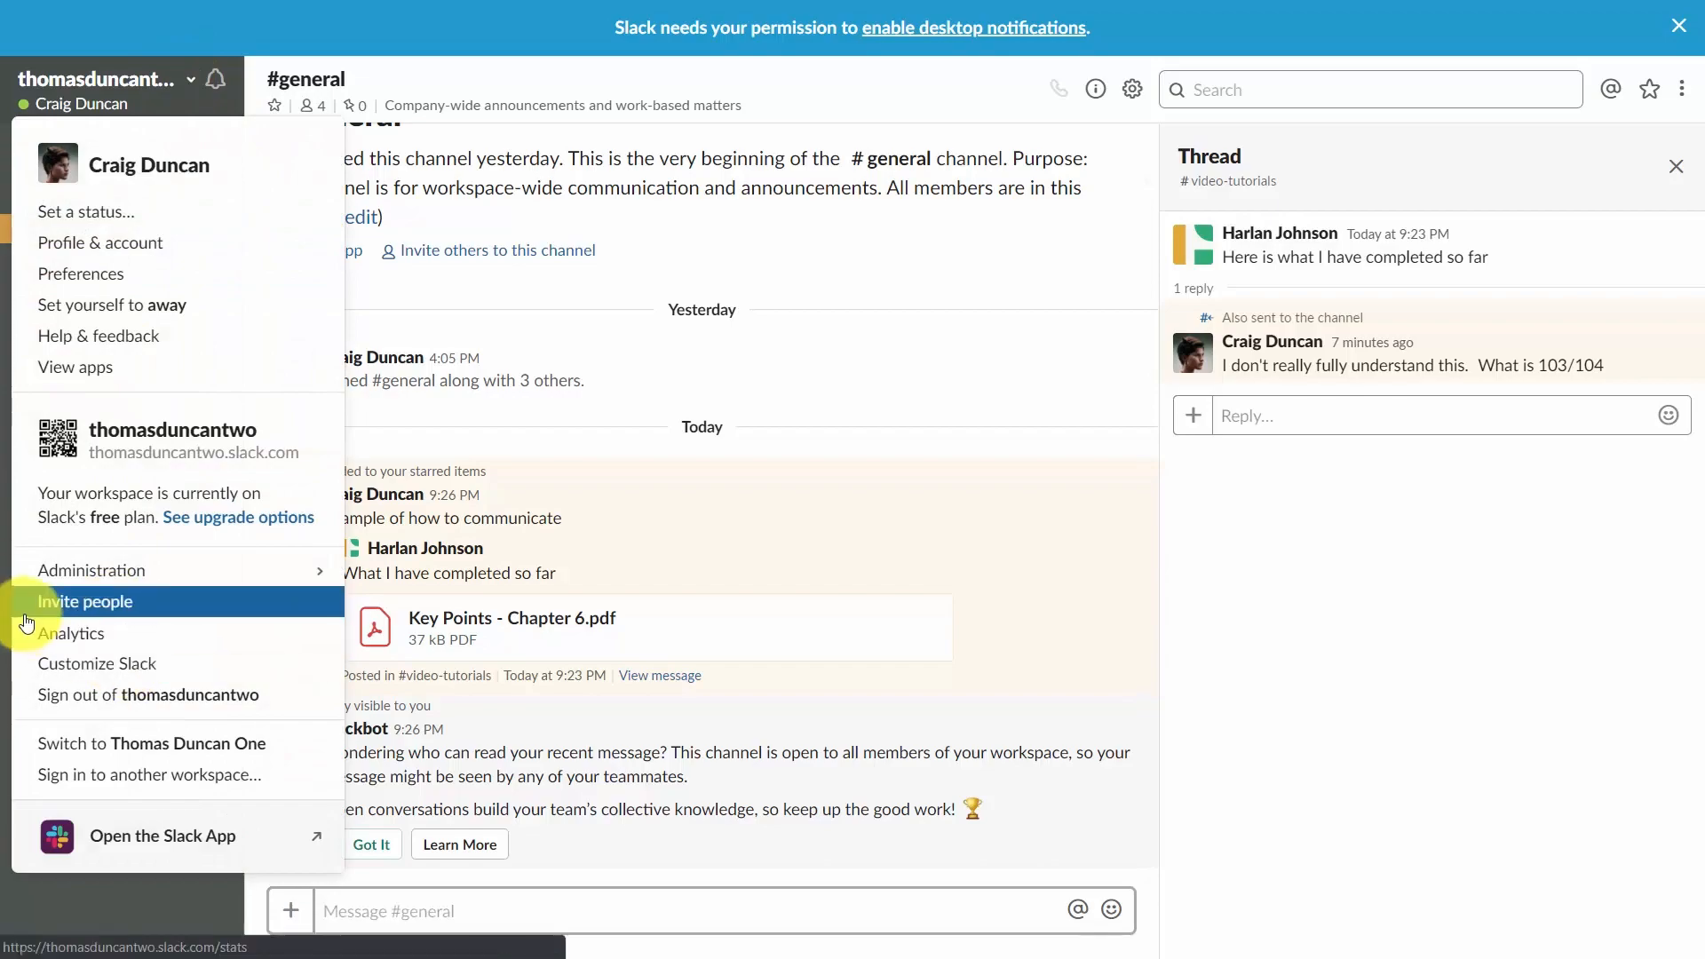
left_click(50, 637)
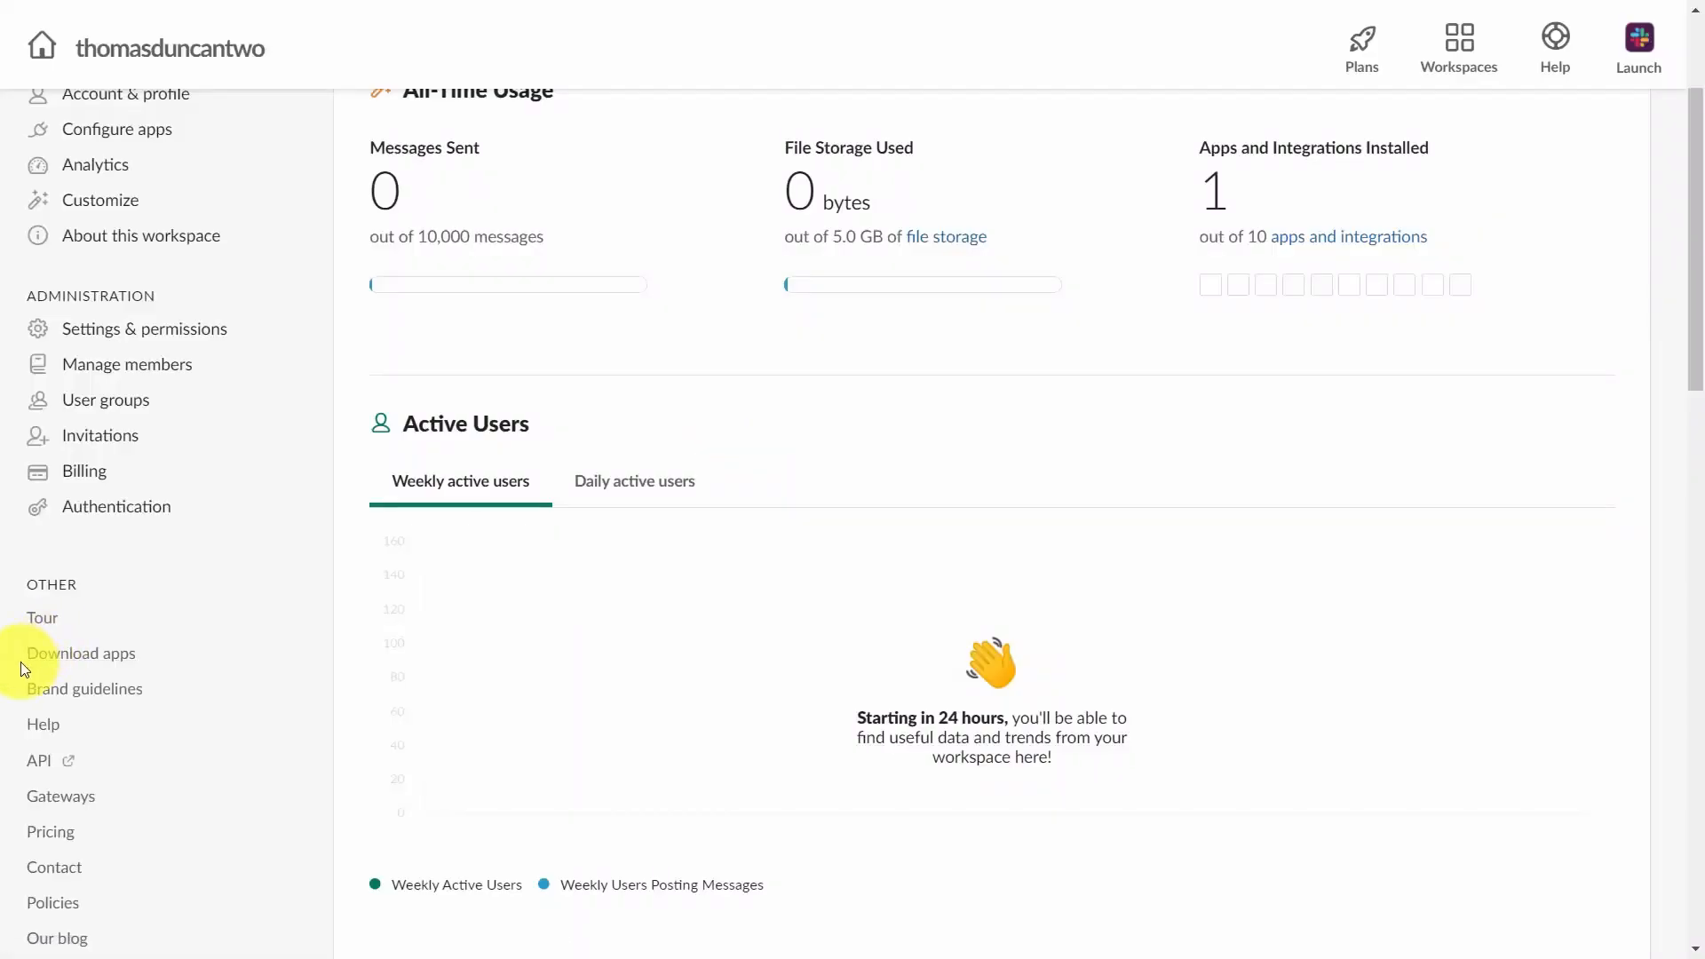
scroll(267, 546, "down", 1)
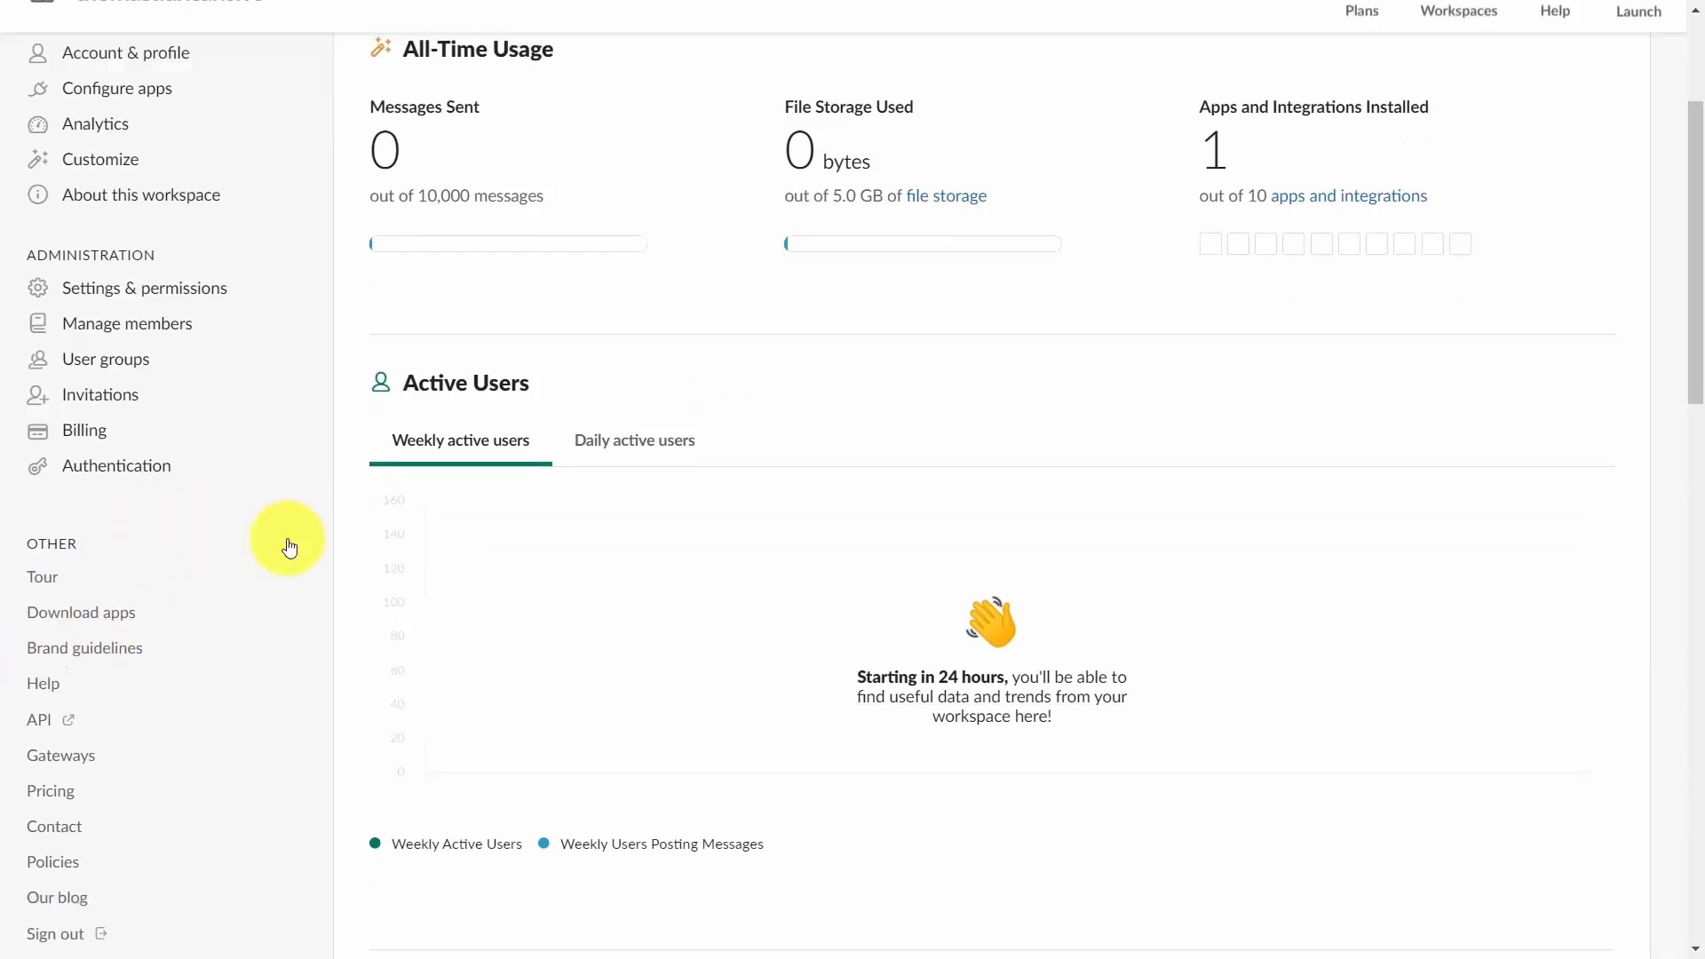
scroll(270, 559, "down", 3)
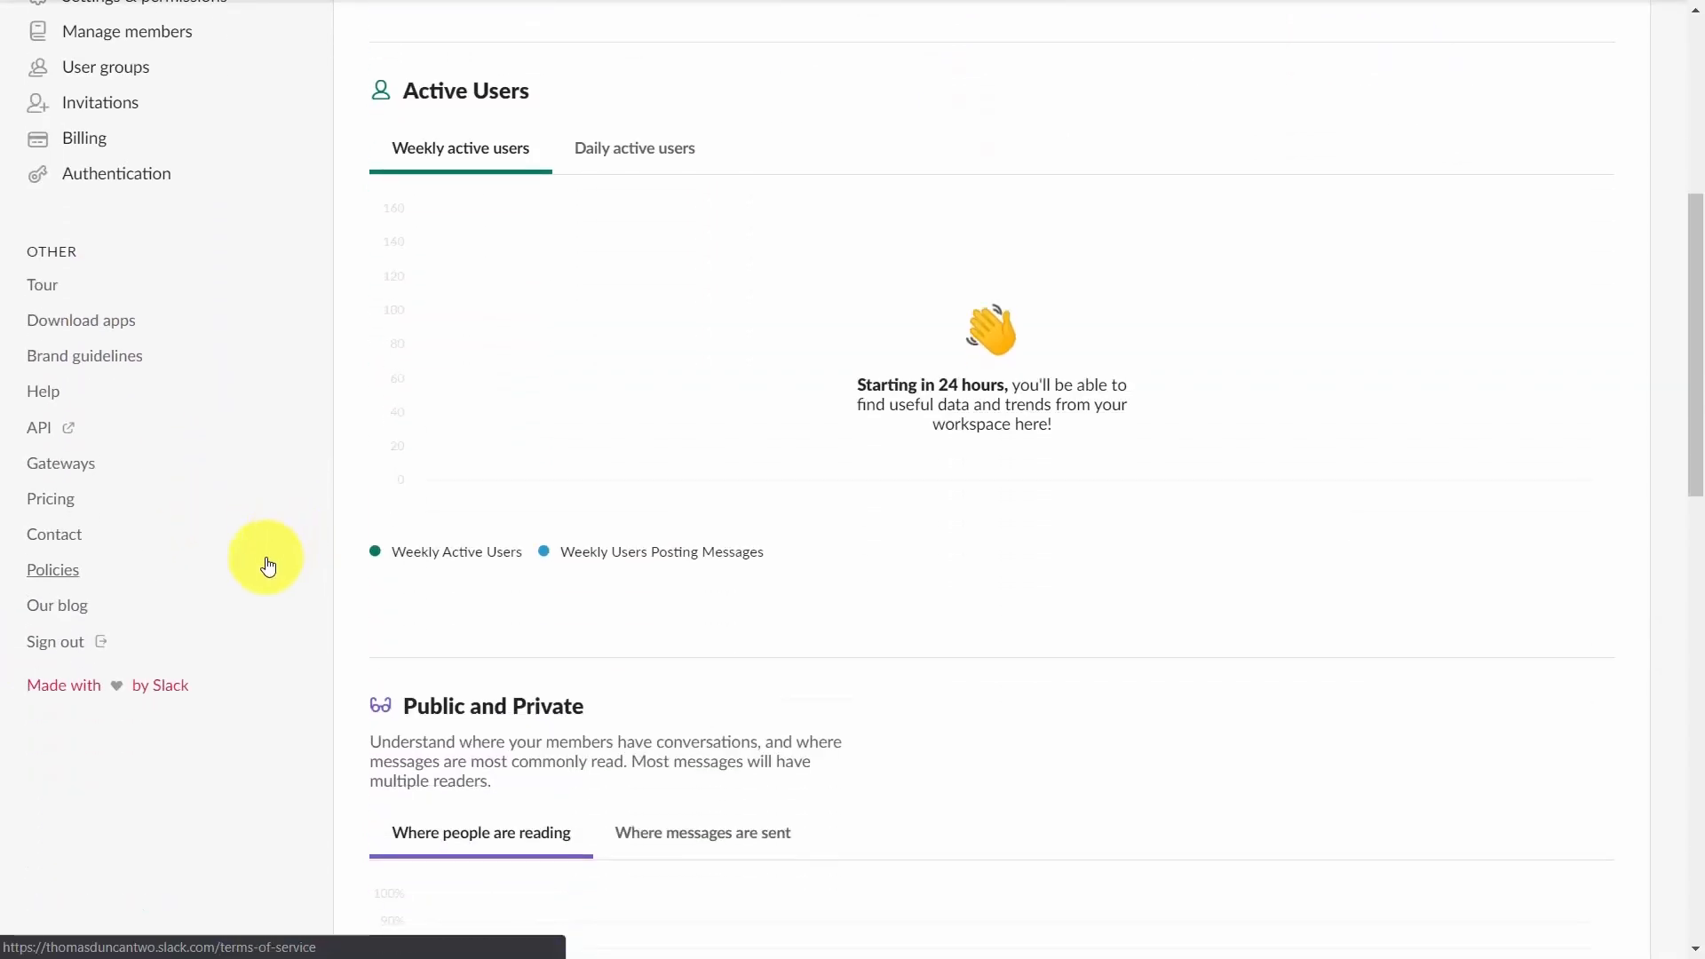
scroll(265, 557, "down", 4)
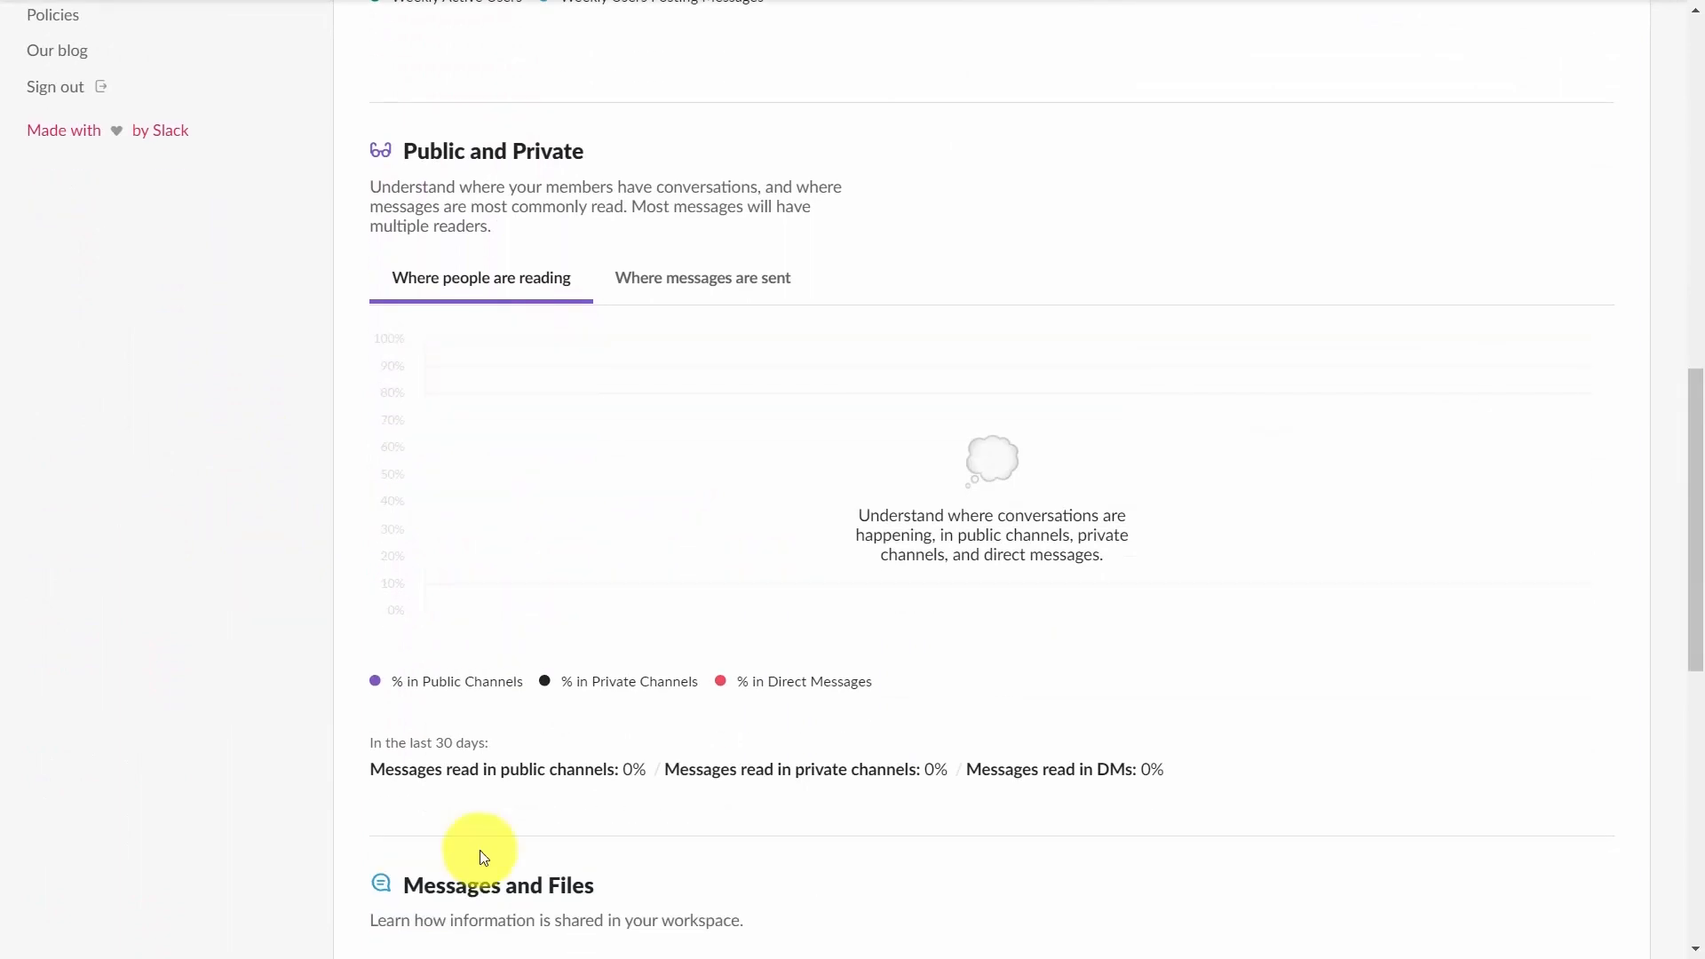
scroll(484, 856, "down", 7)
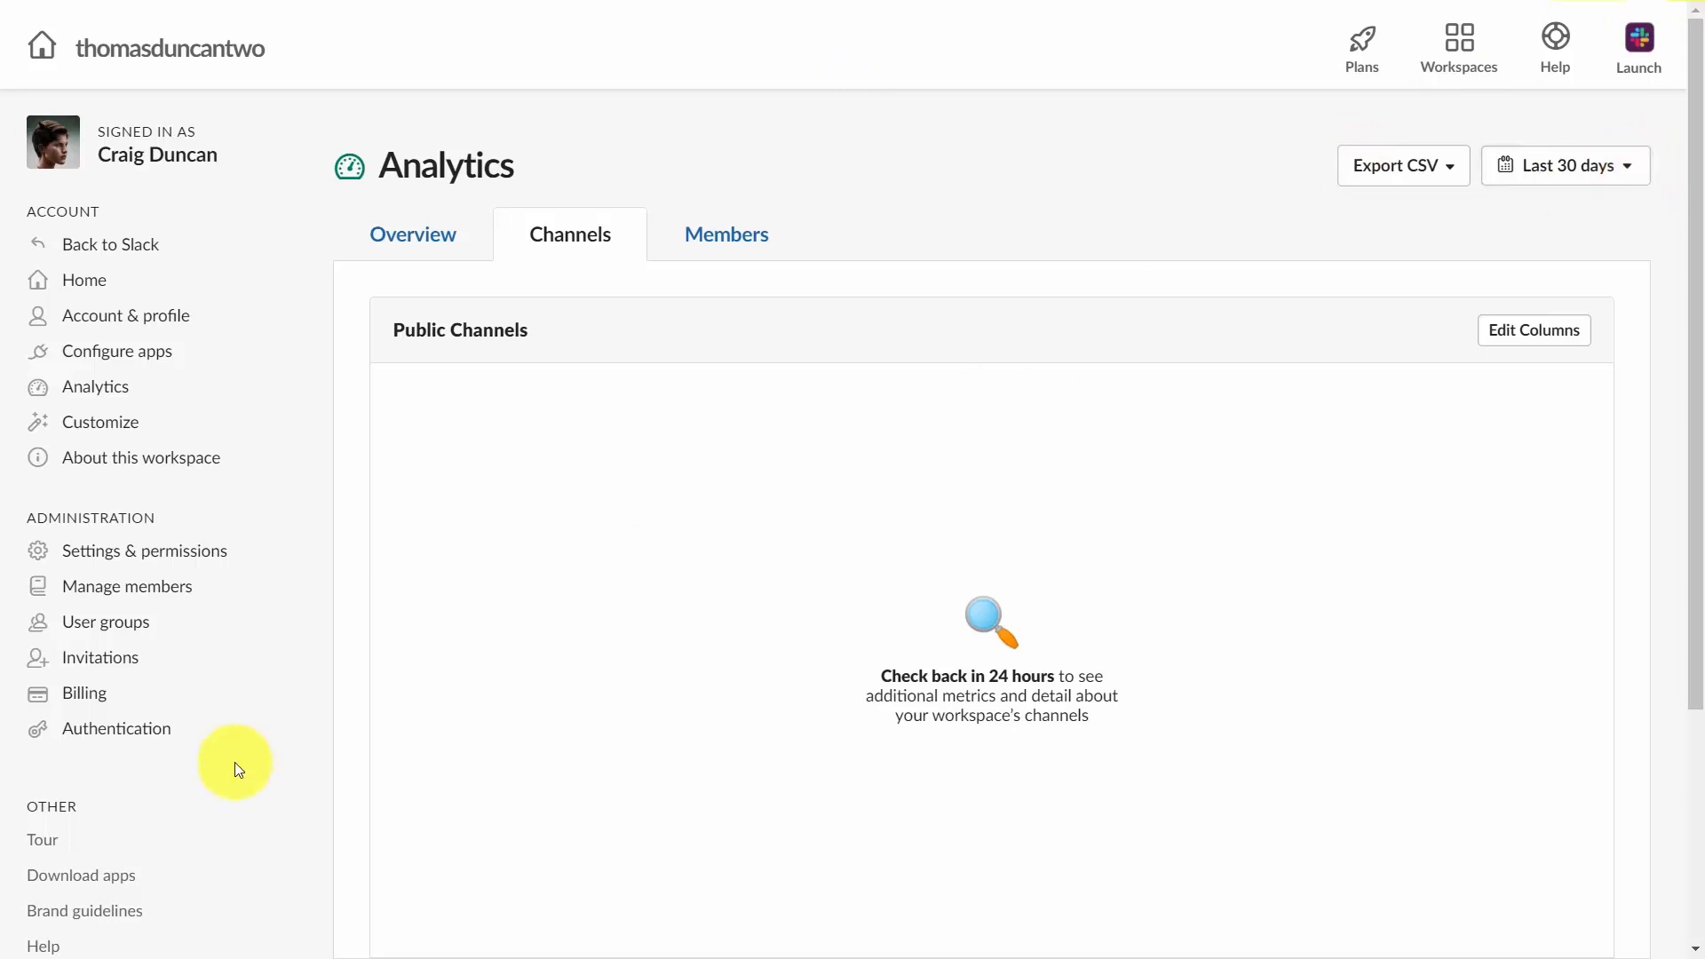
key("ctrl+Tab")
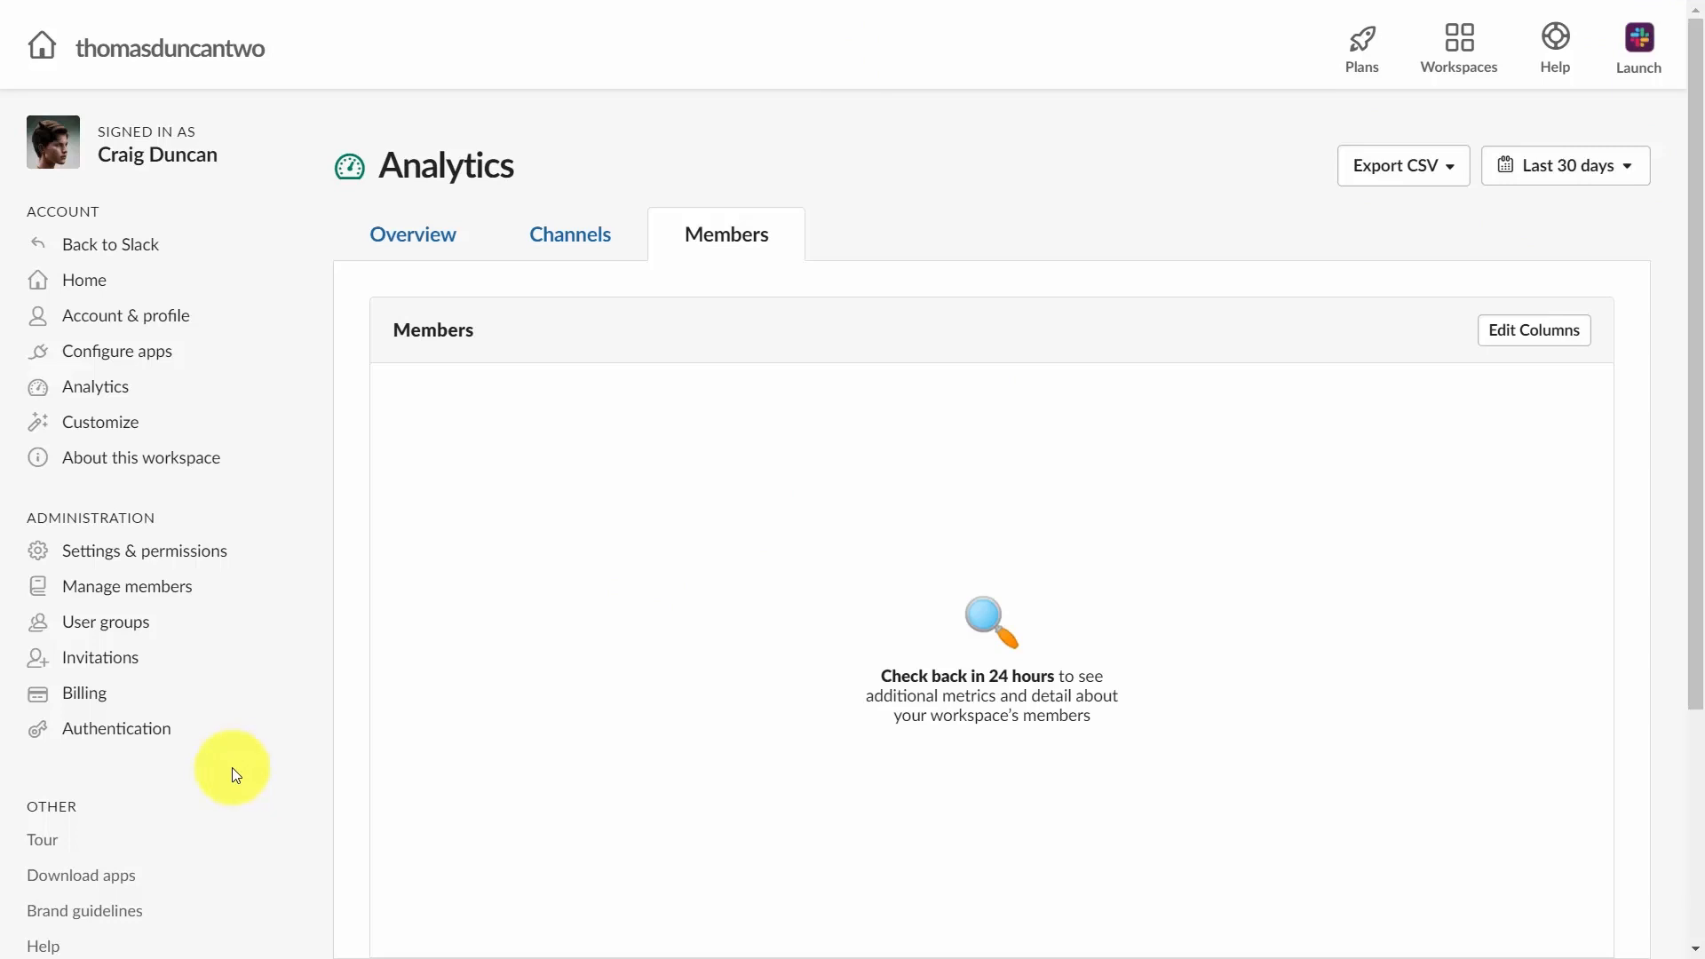
key("ctrl+Tab")
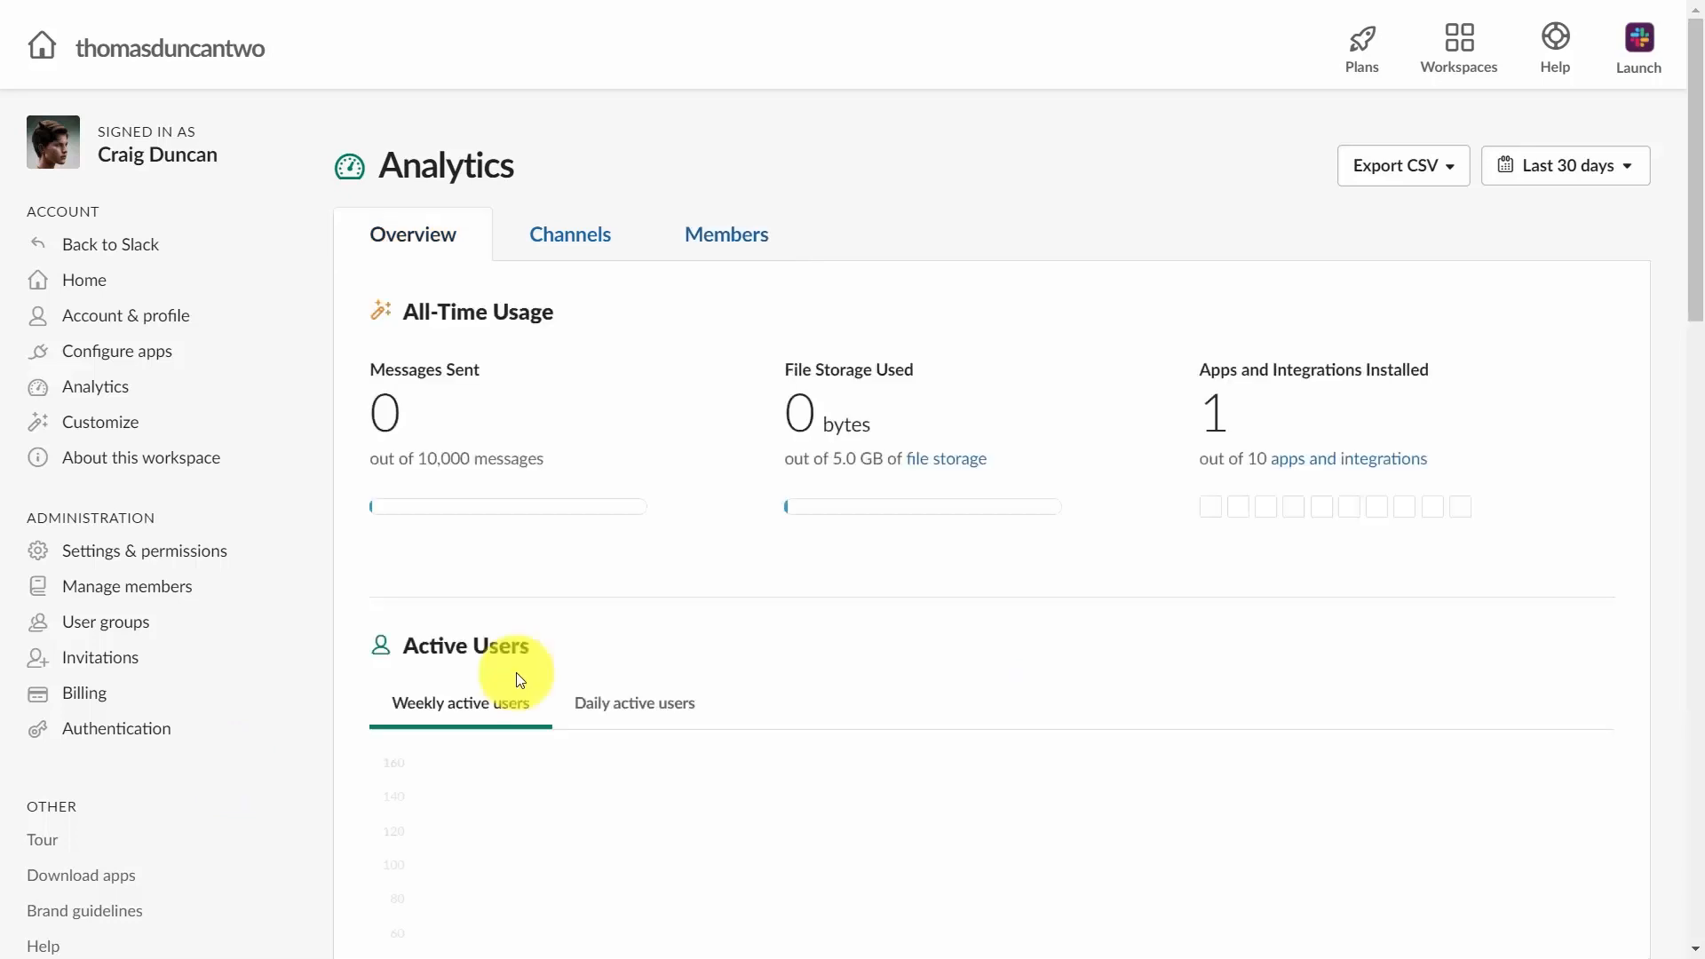
Export the Overview analytics for the last 30 days as a CSV file.
left_click(1385, 183)
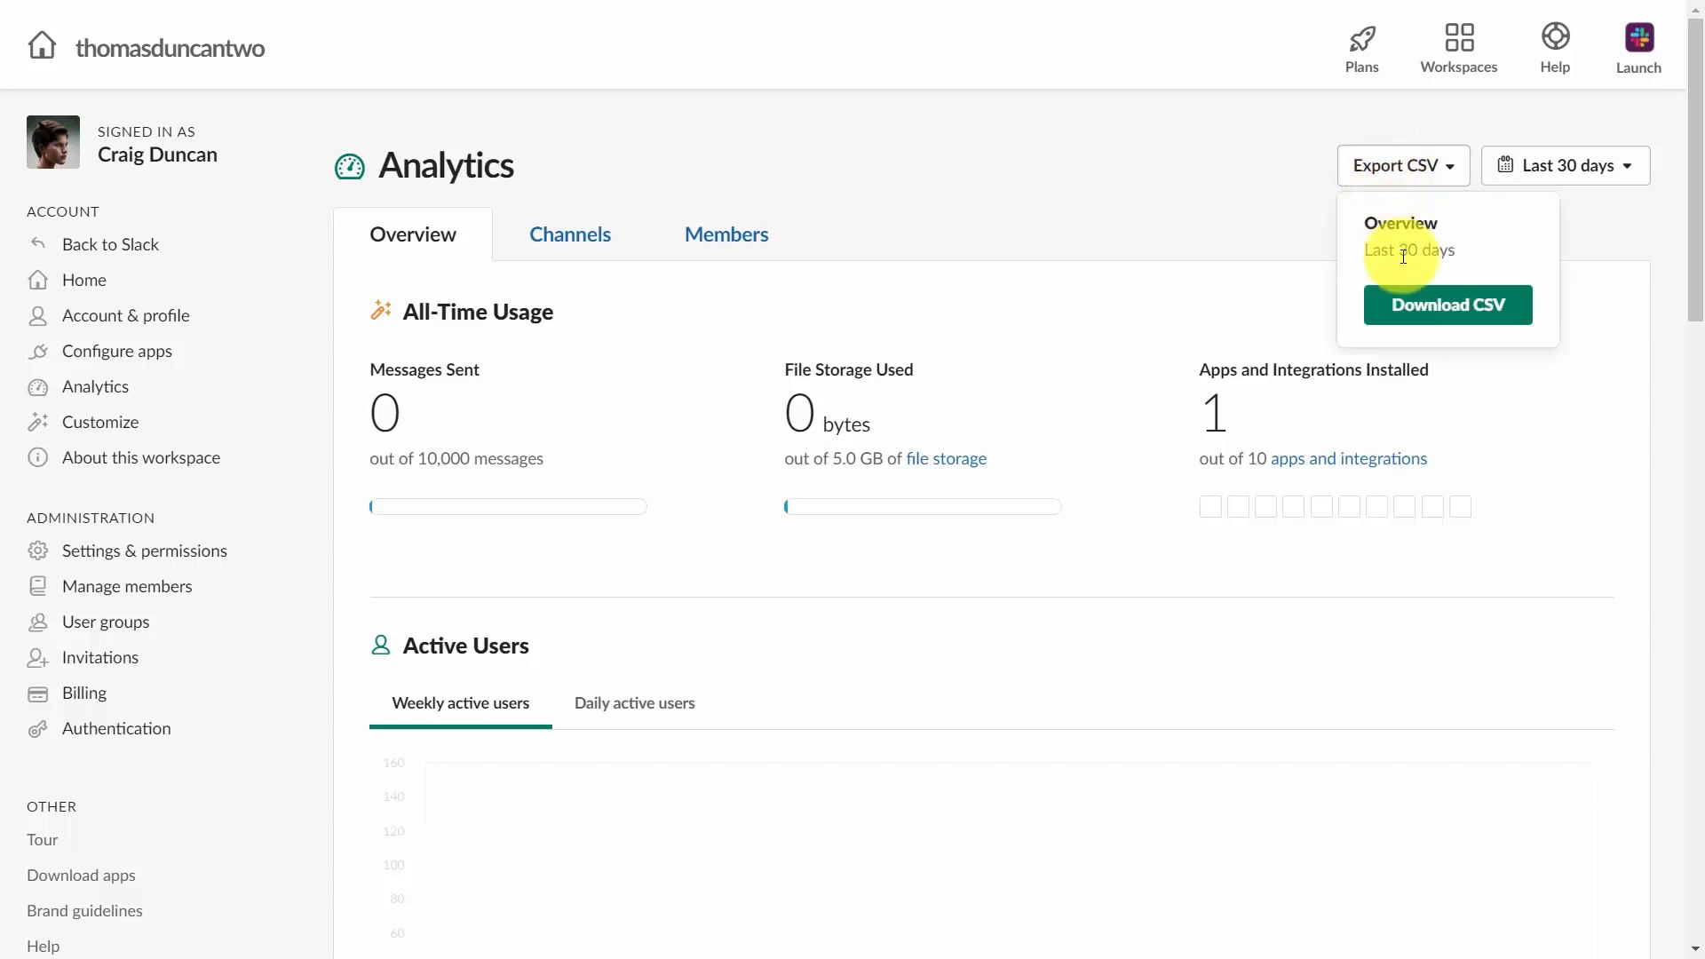
left_click(1438, 308)
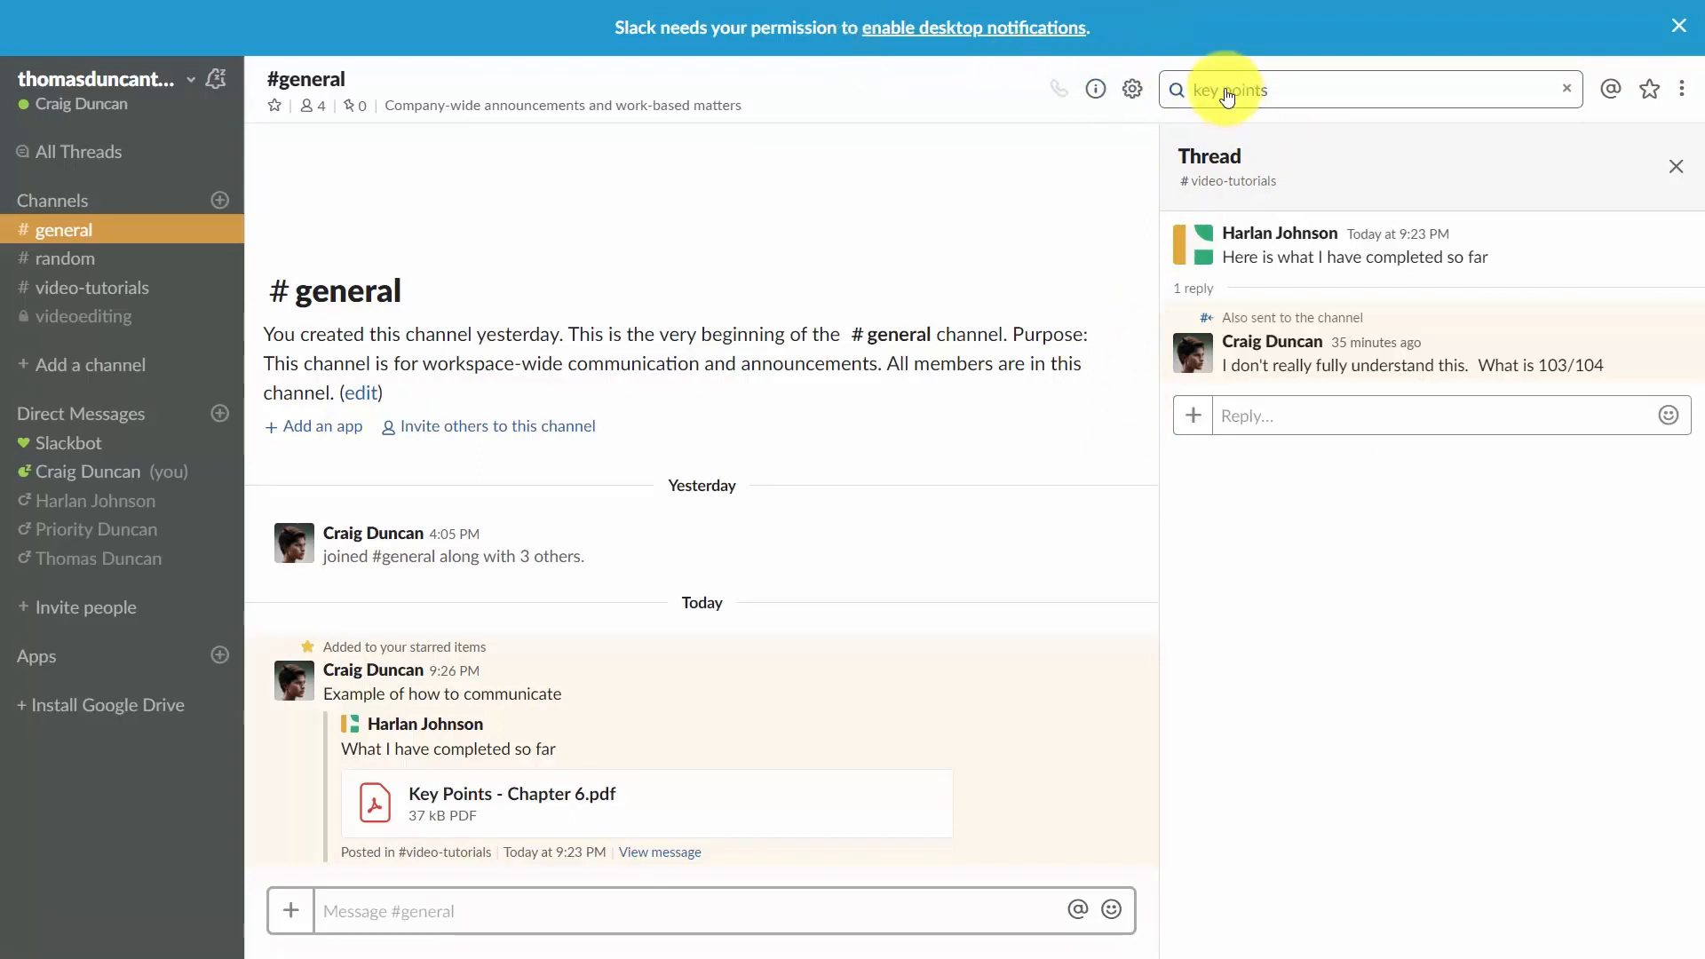
Search the workspace messages for "key points".
left_click(1228, 90)
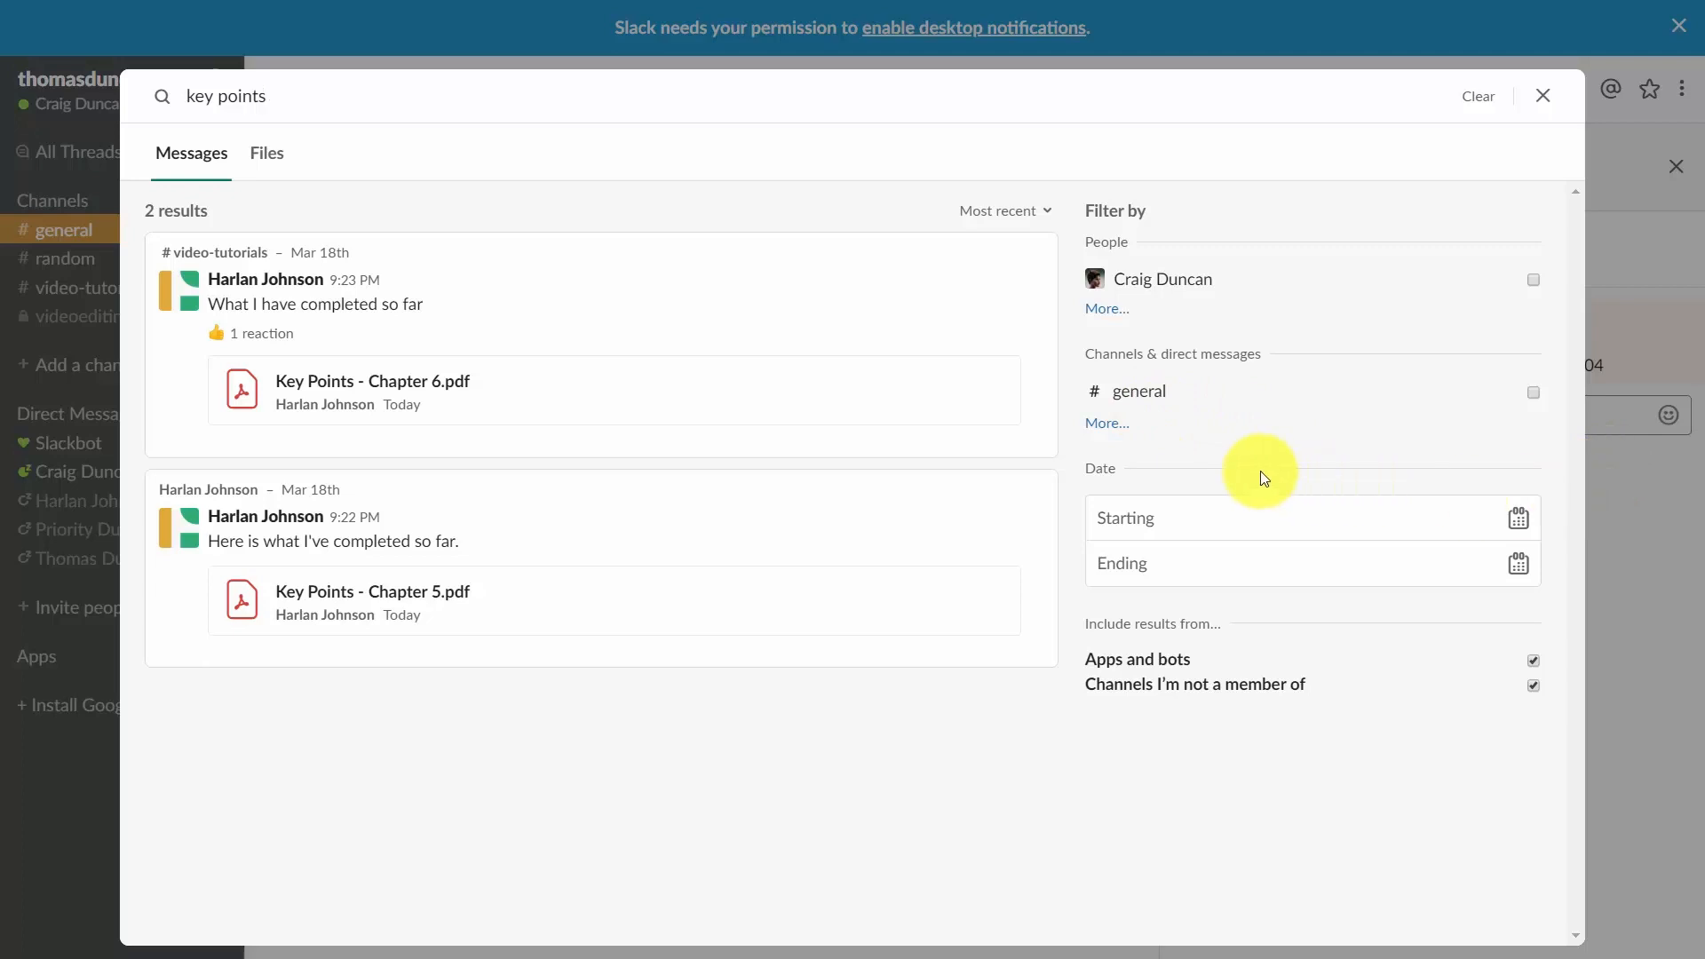
Filter the key points search results to the direct-message conversation with the teammate, then close the search.
left_click(1112, 425)
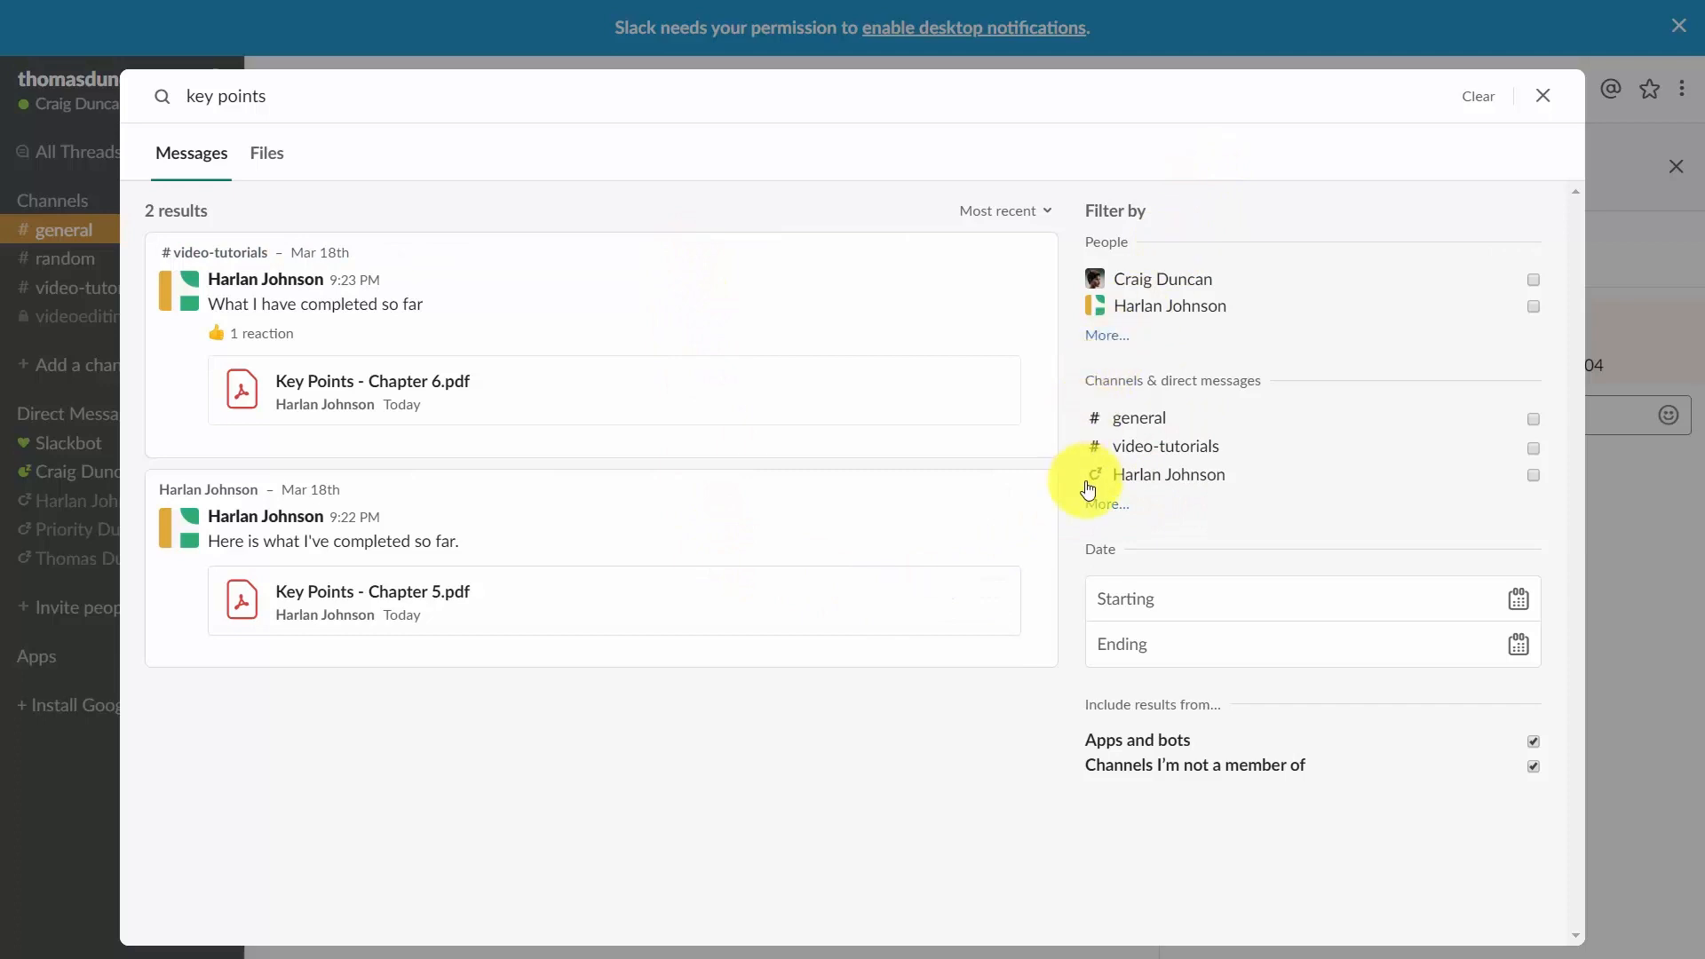
left_click(1101, 503)
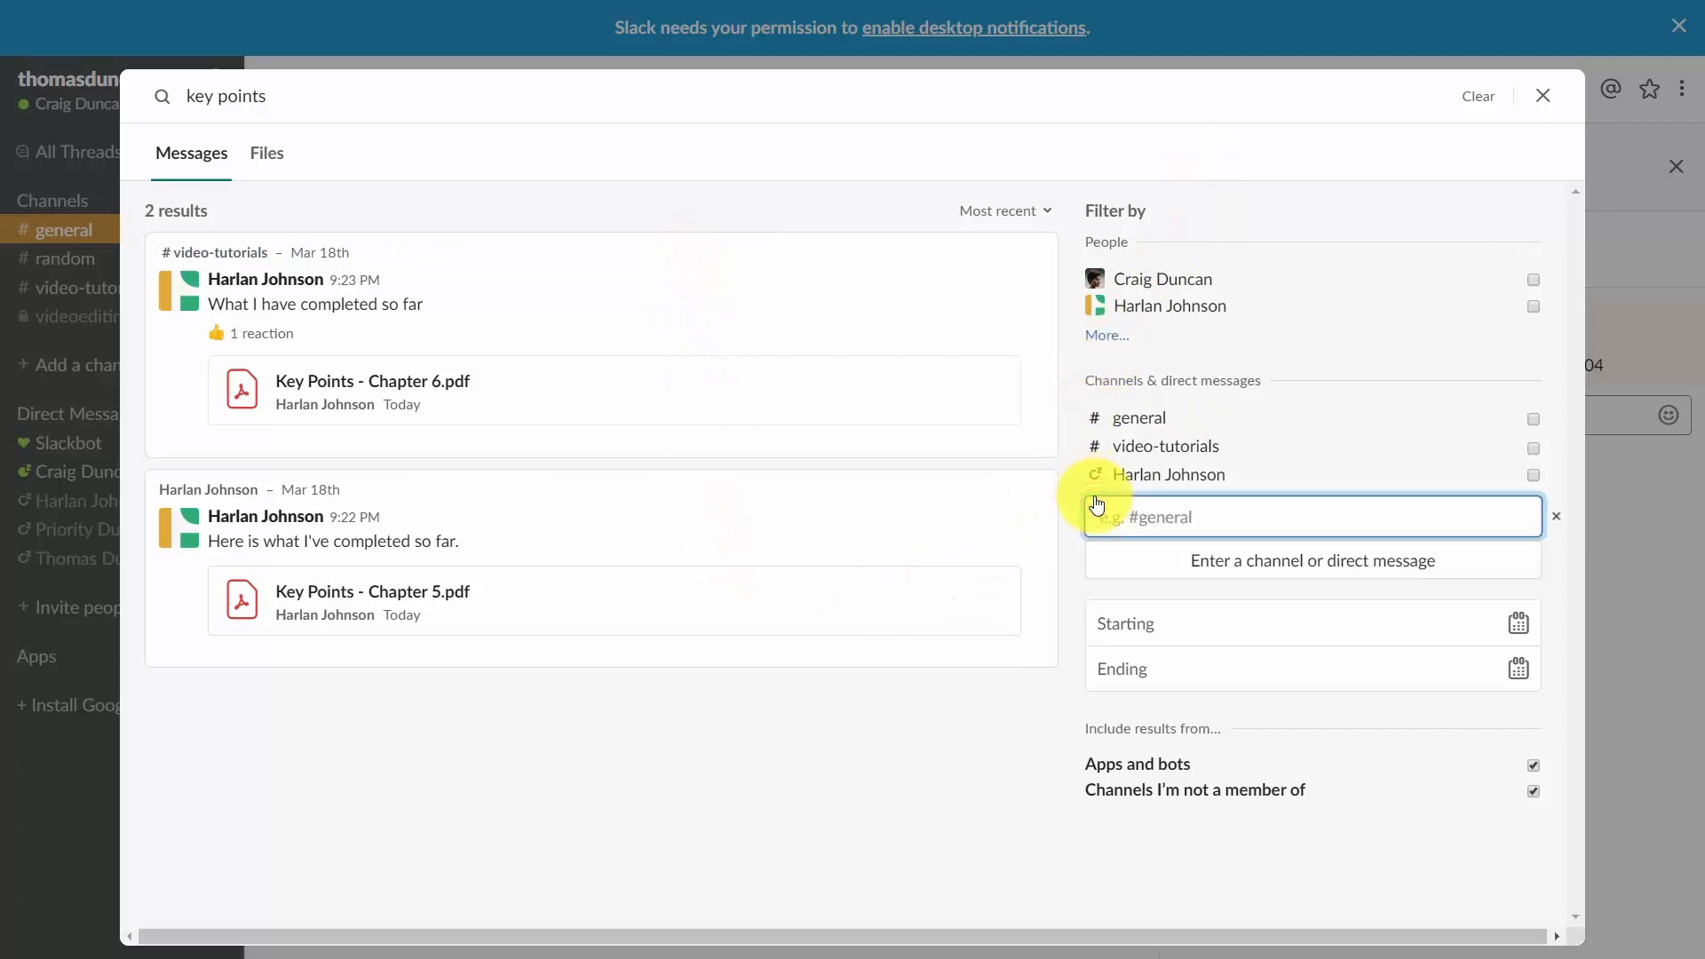
type("harla")
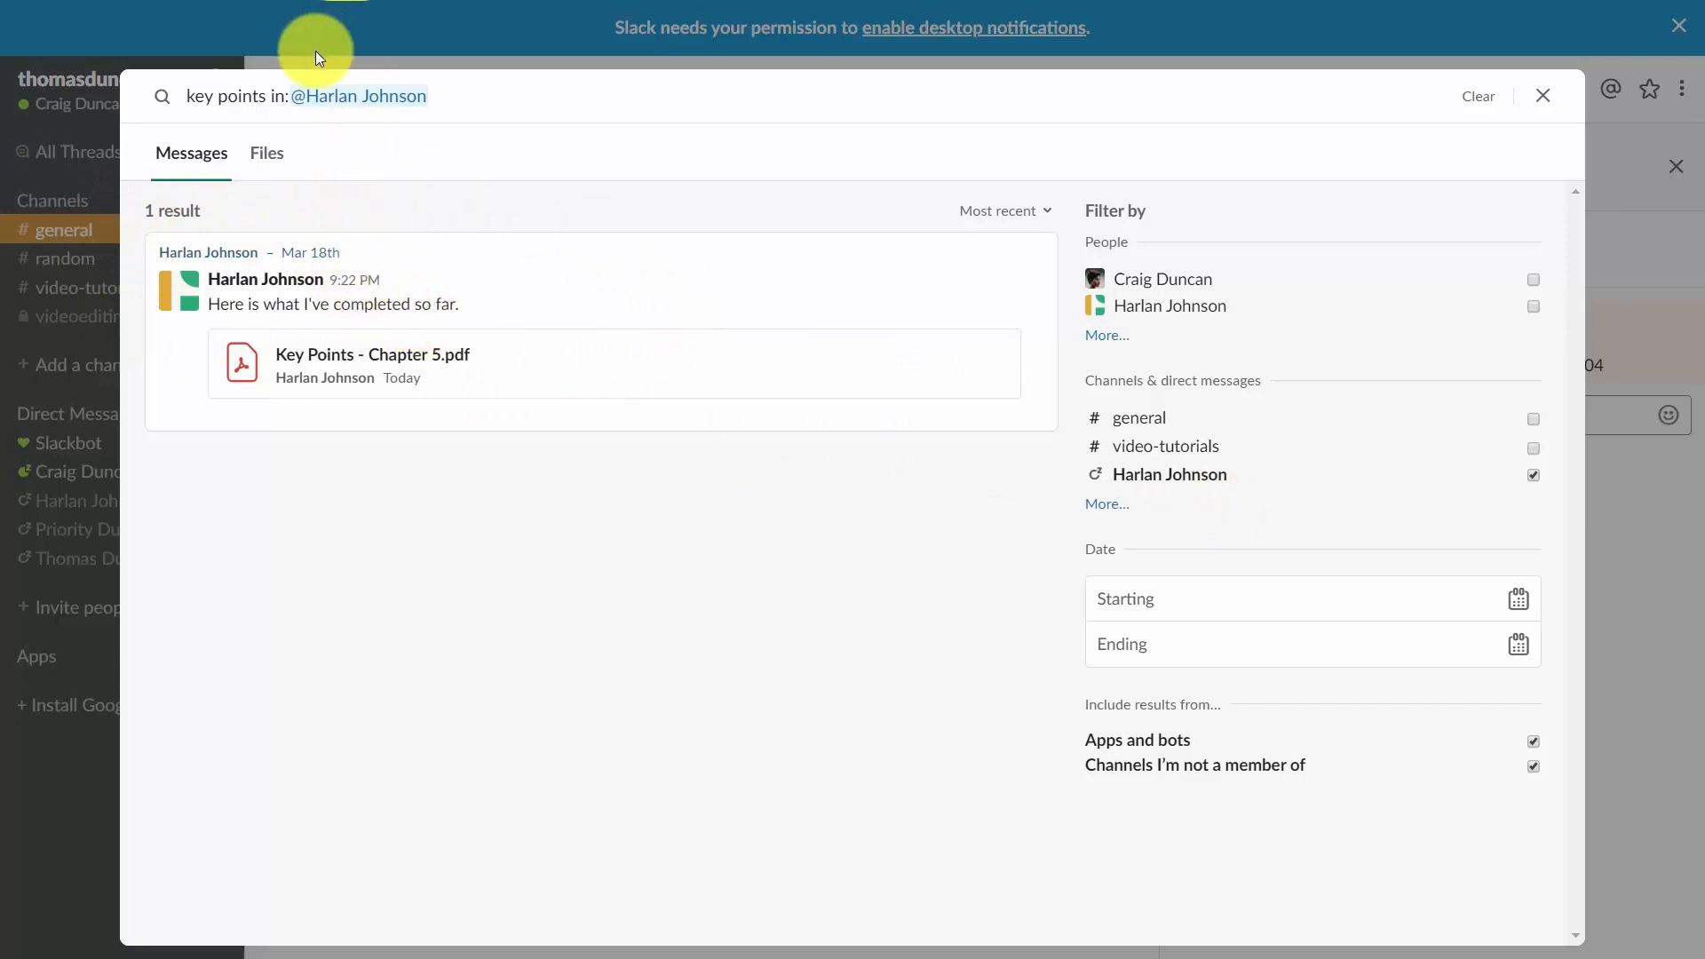
left_click(1543, 96)
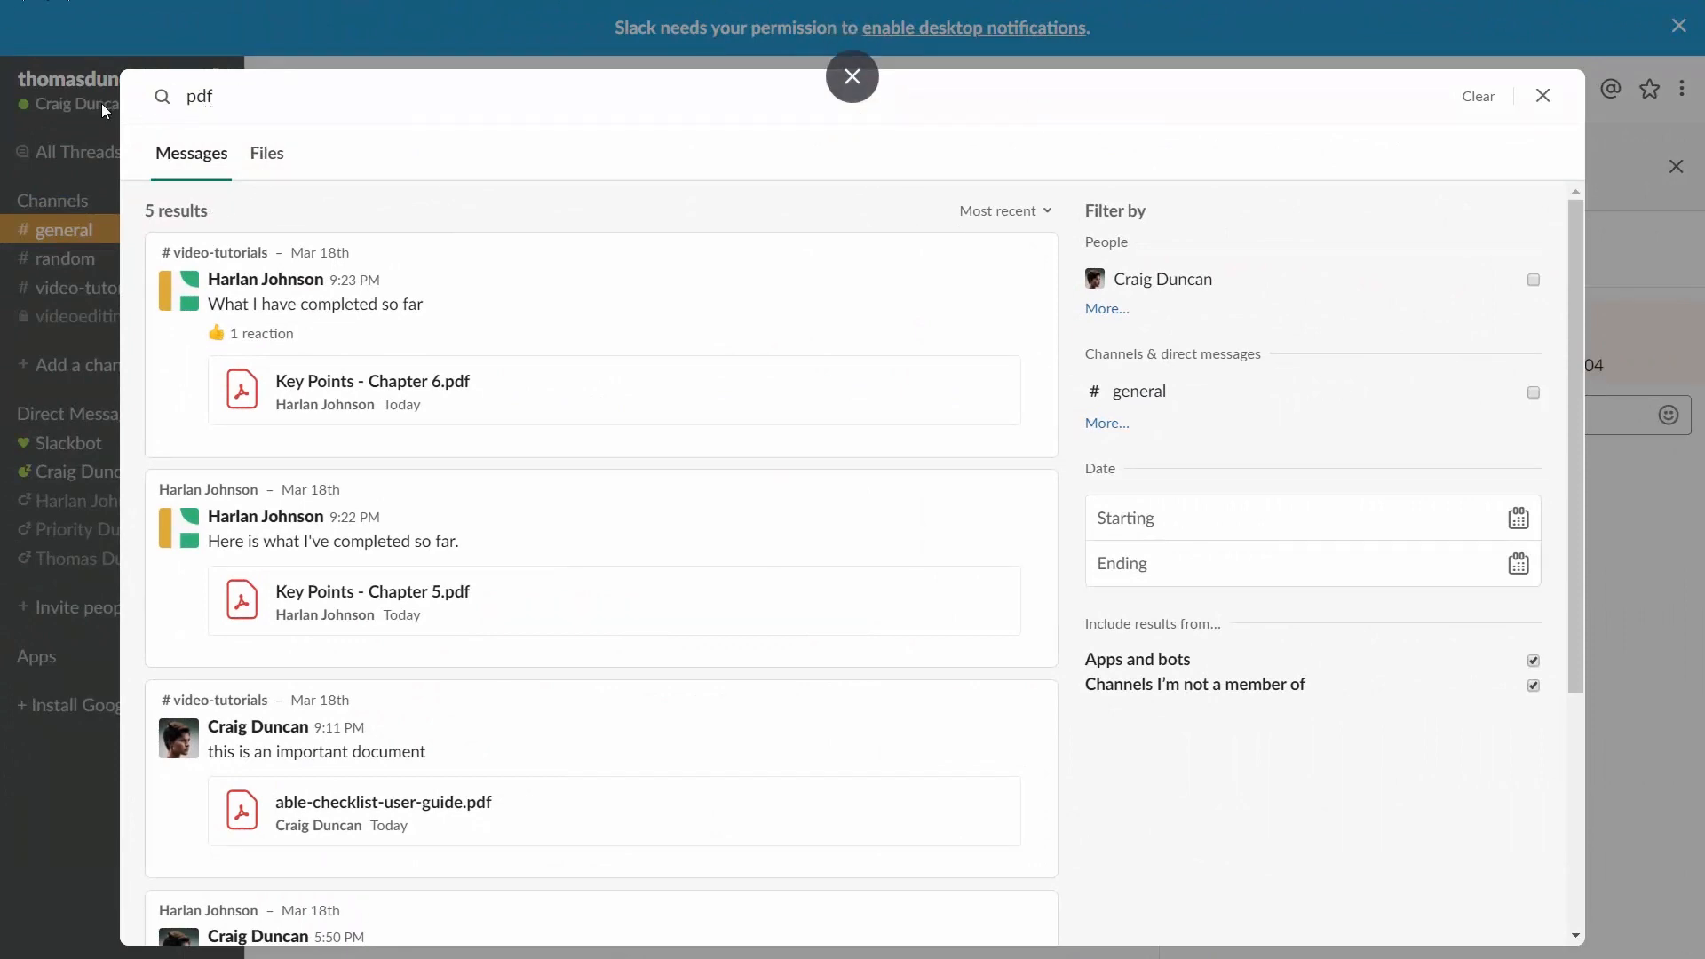
Browse the pdf search results and open the Key Points - Chapter 6.pdf message in #video-tutorials.
scroll(357, 308, "down", 1)
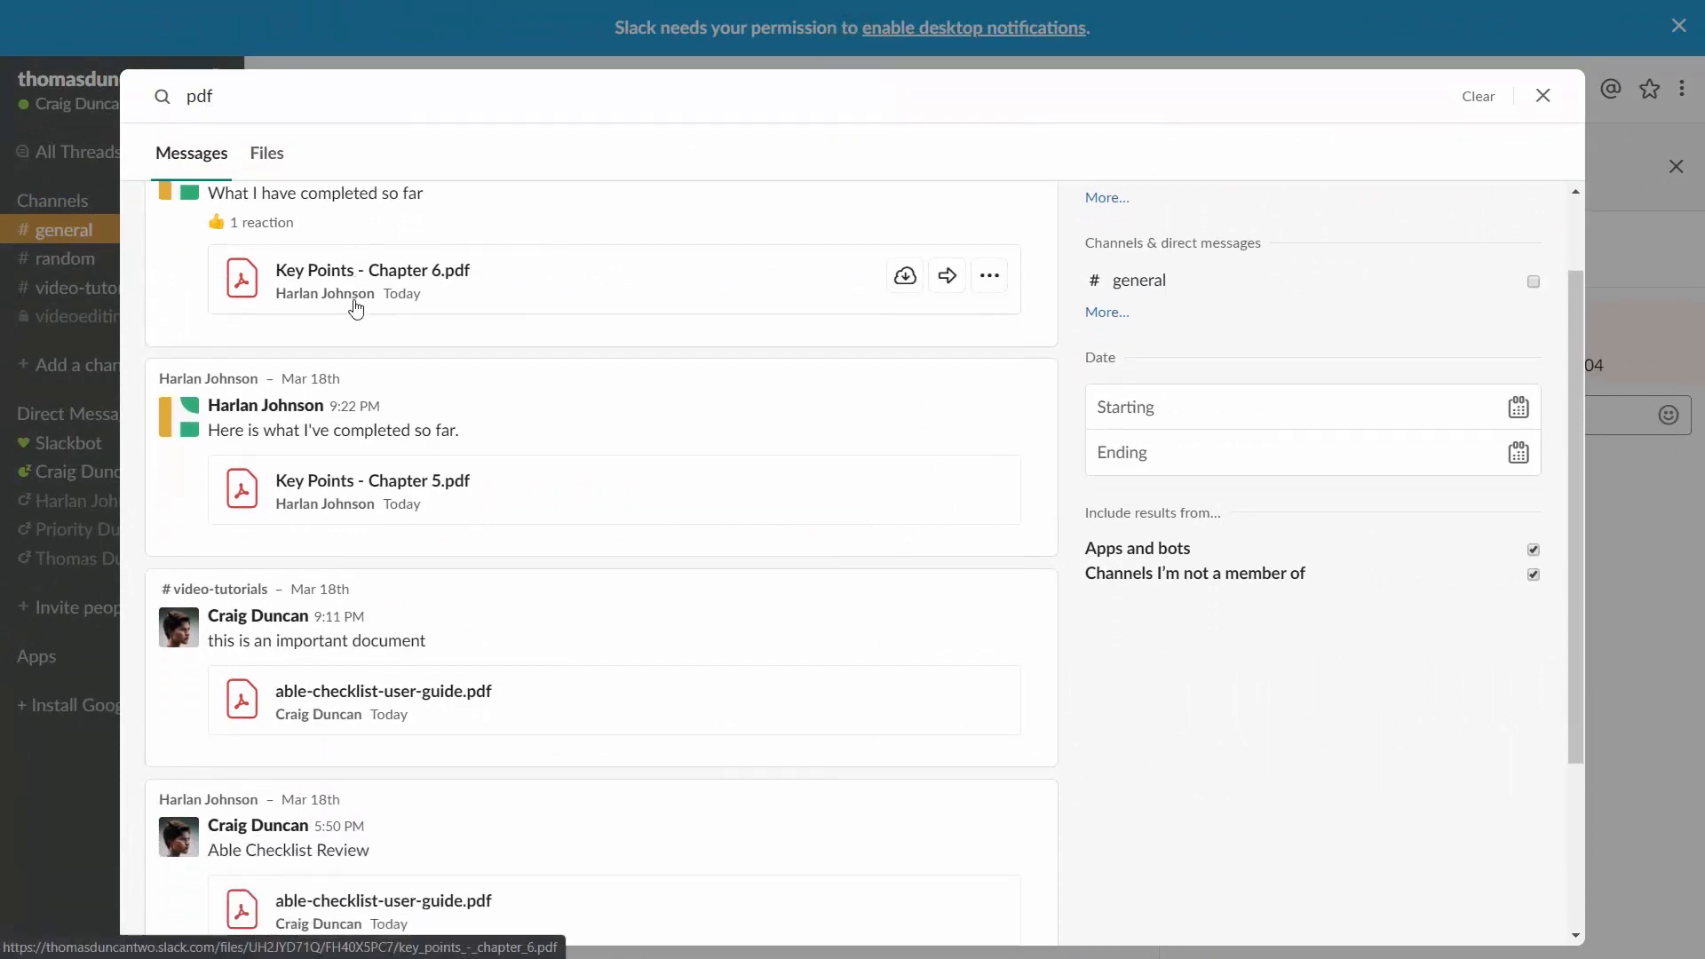
scroll(357, 309, "up", 1)
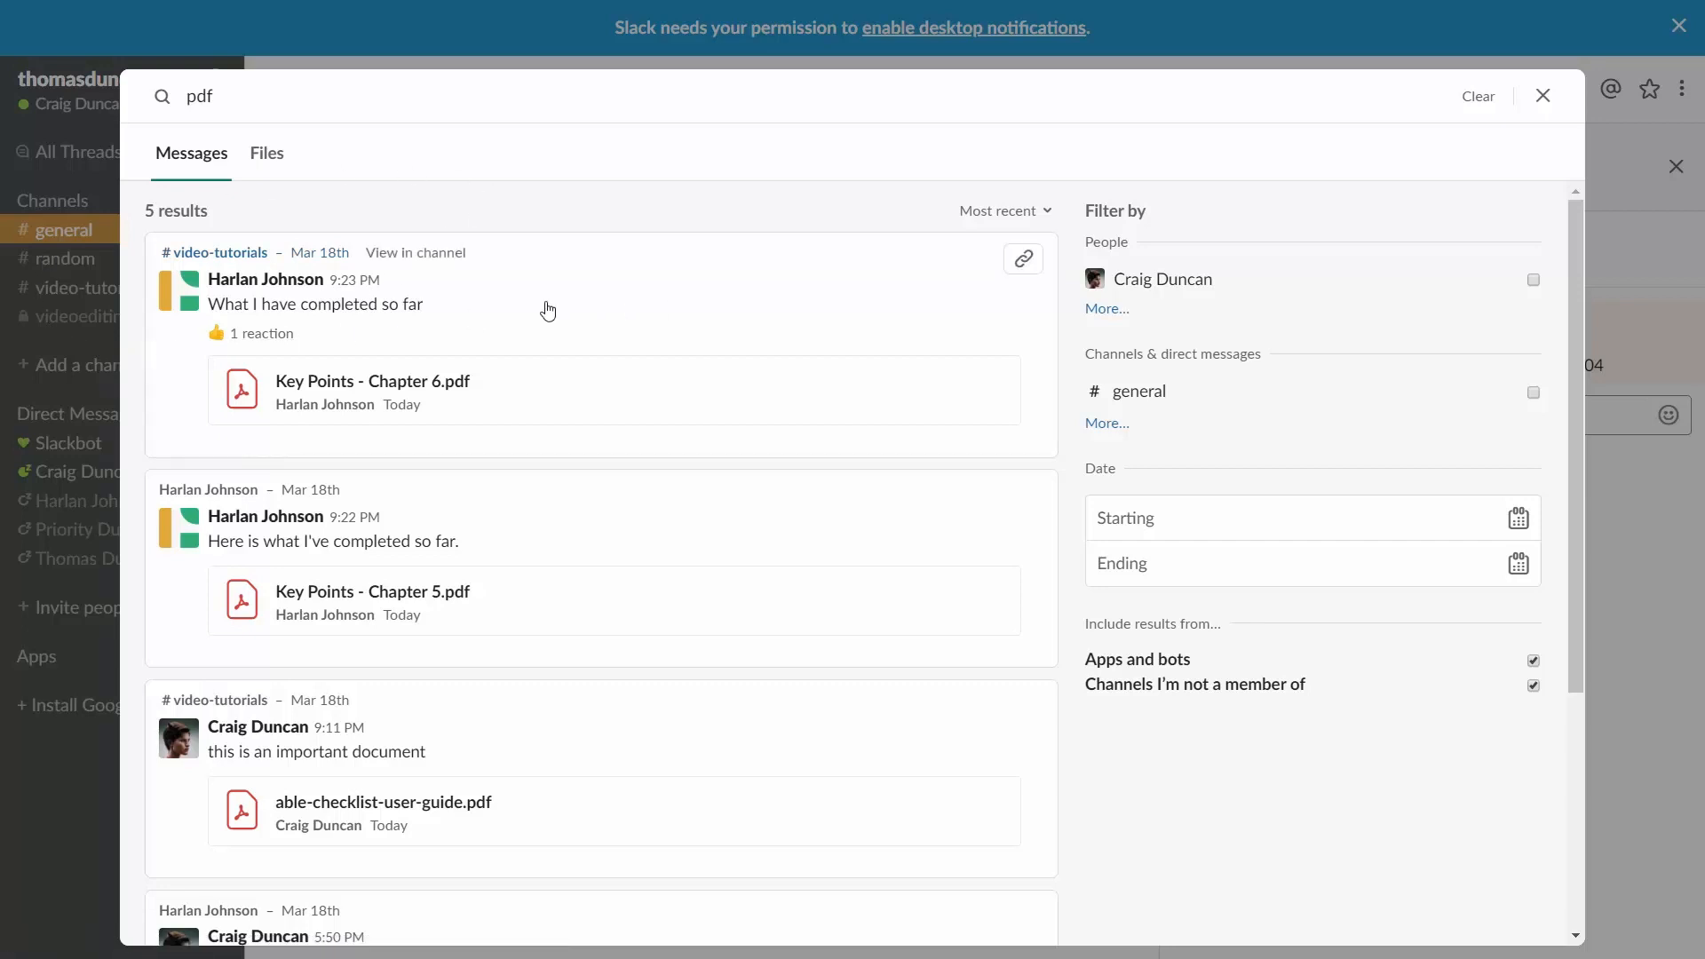
left_click(266, 170)
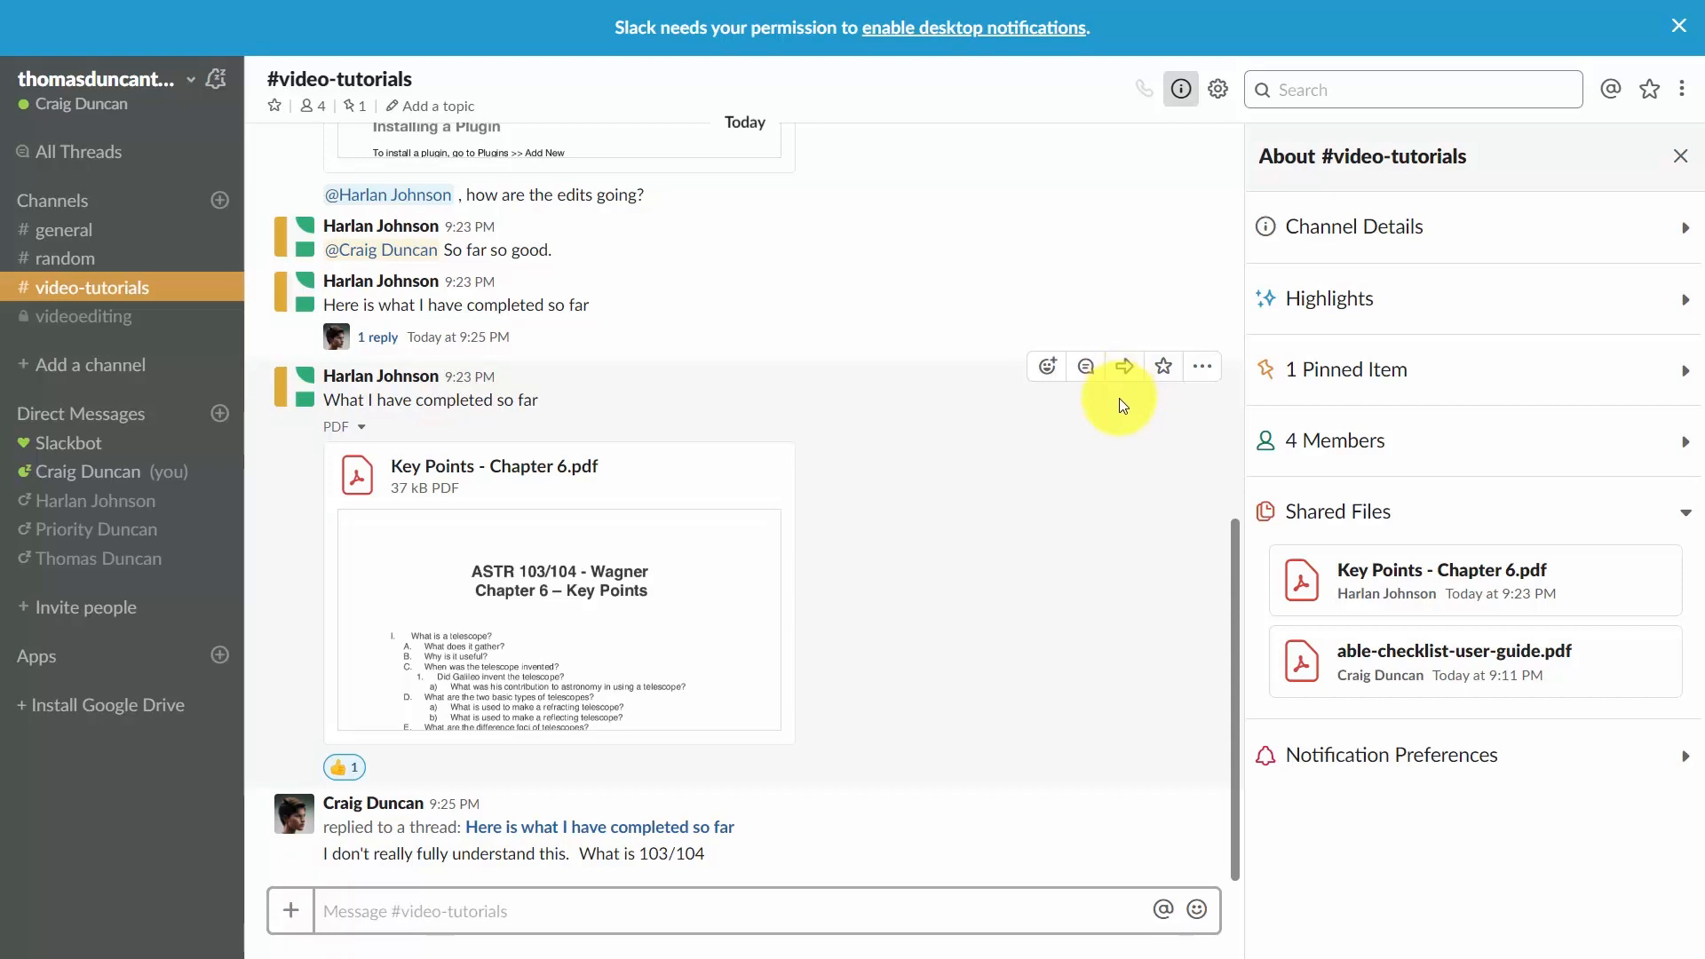
Open the additional channel options for #video-tutorials and start archiving the channel.
left_click(1215, 93)
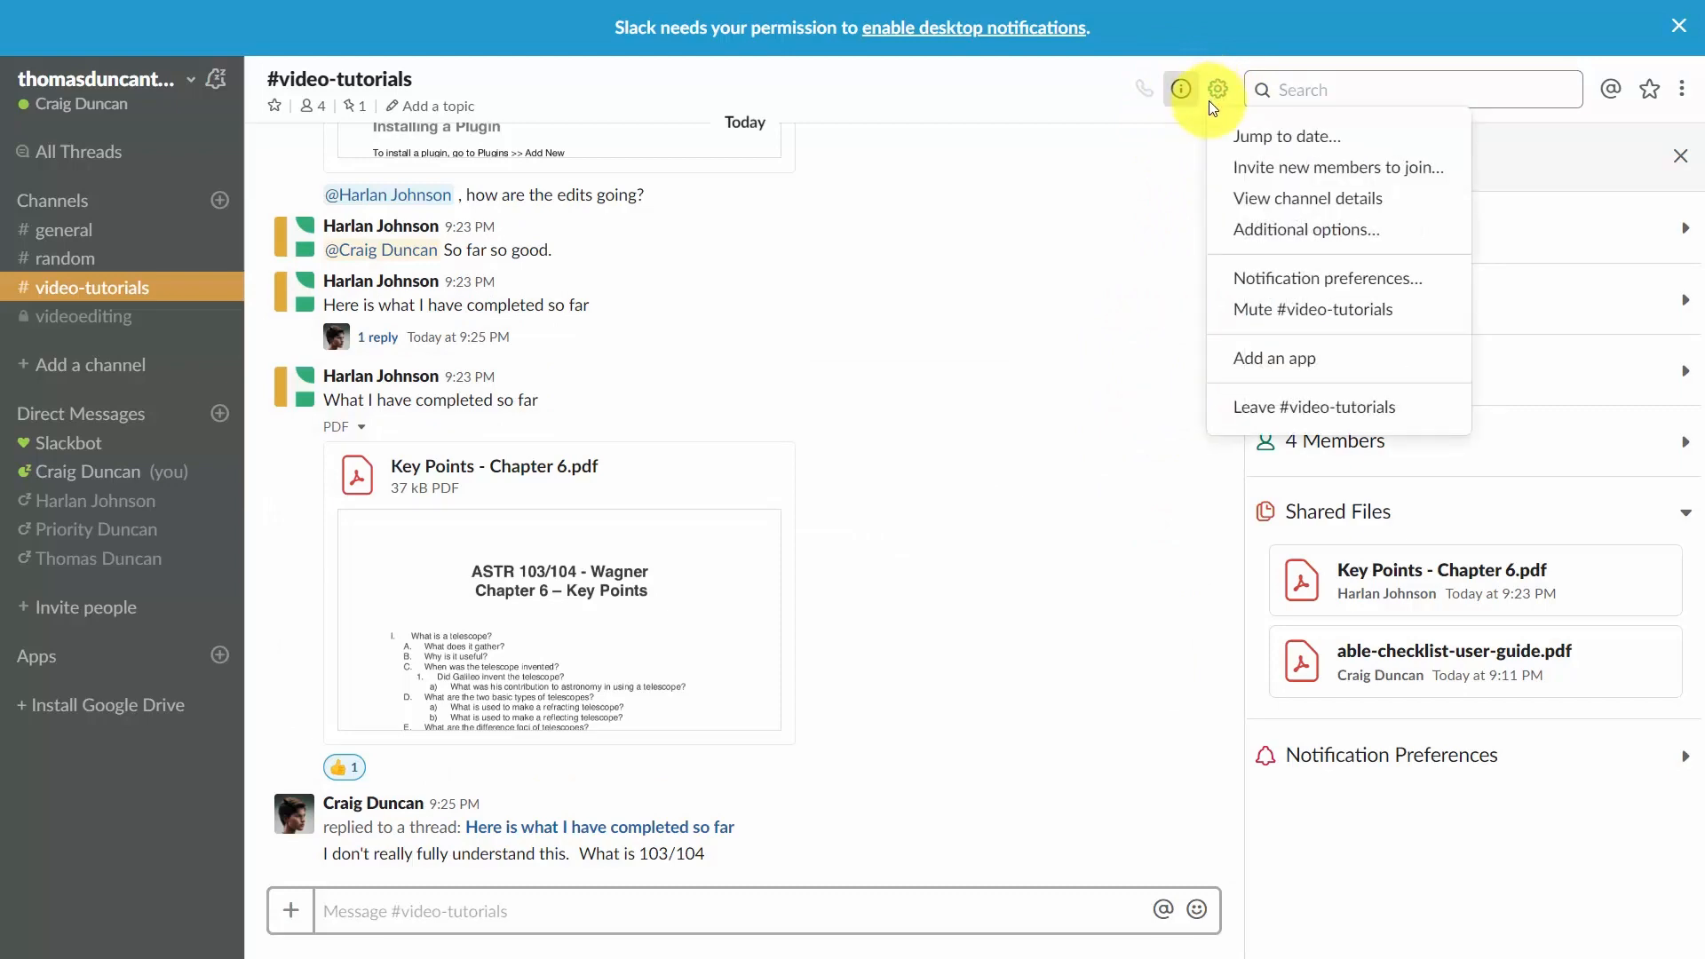
left_click(1244, 230)
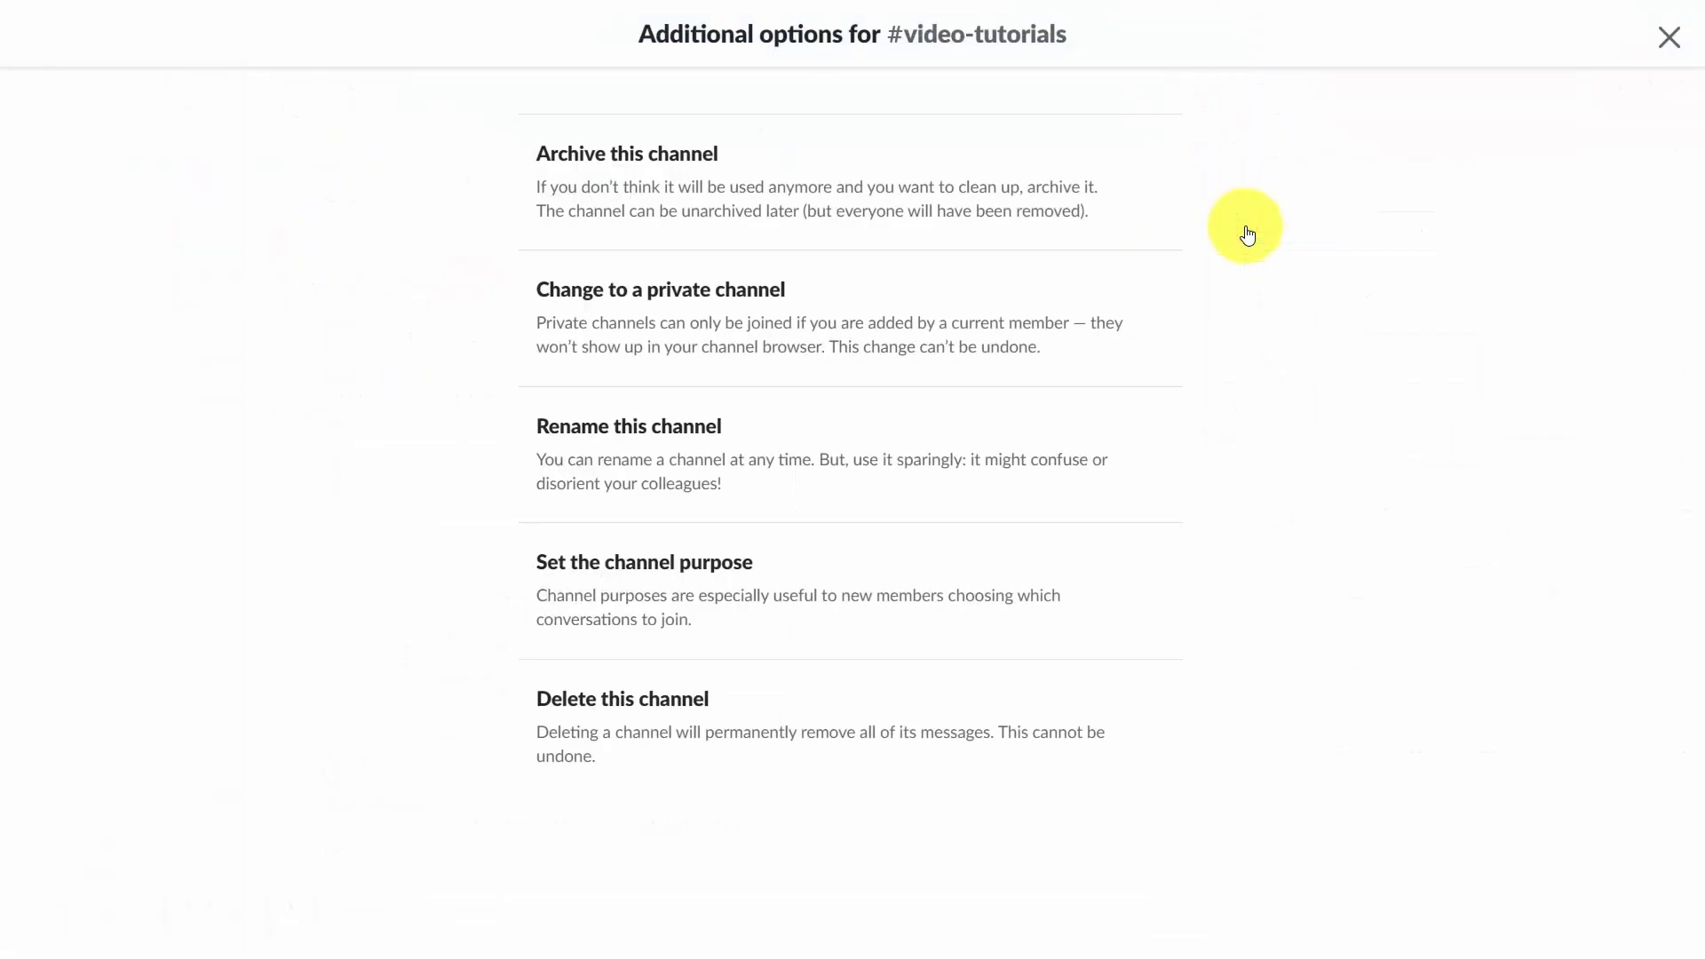
left_click(678, 207)
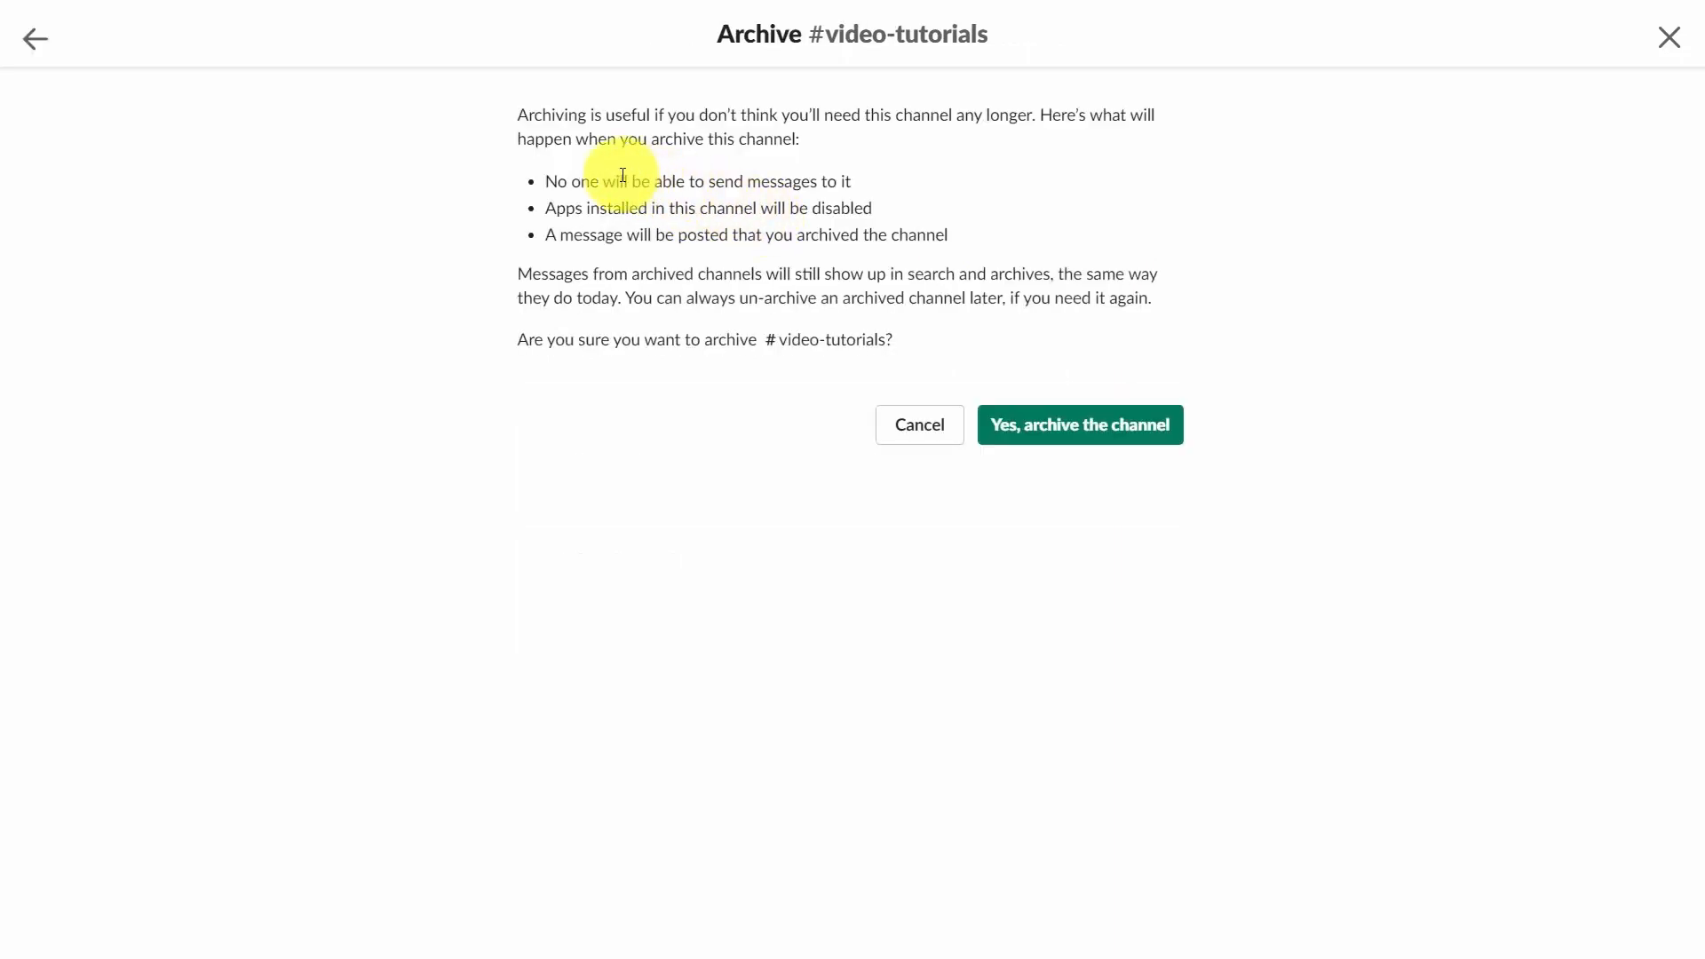